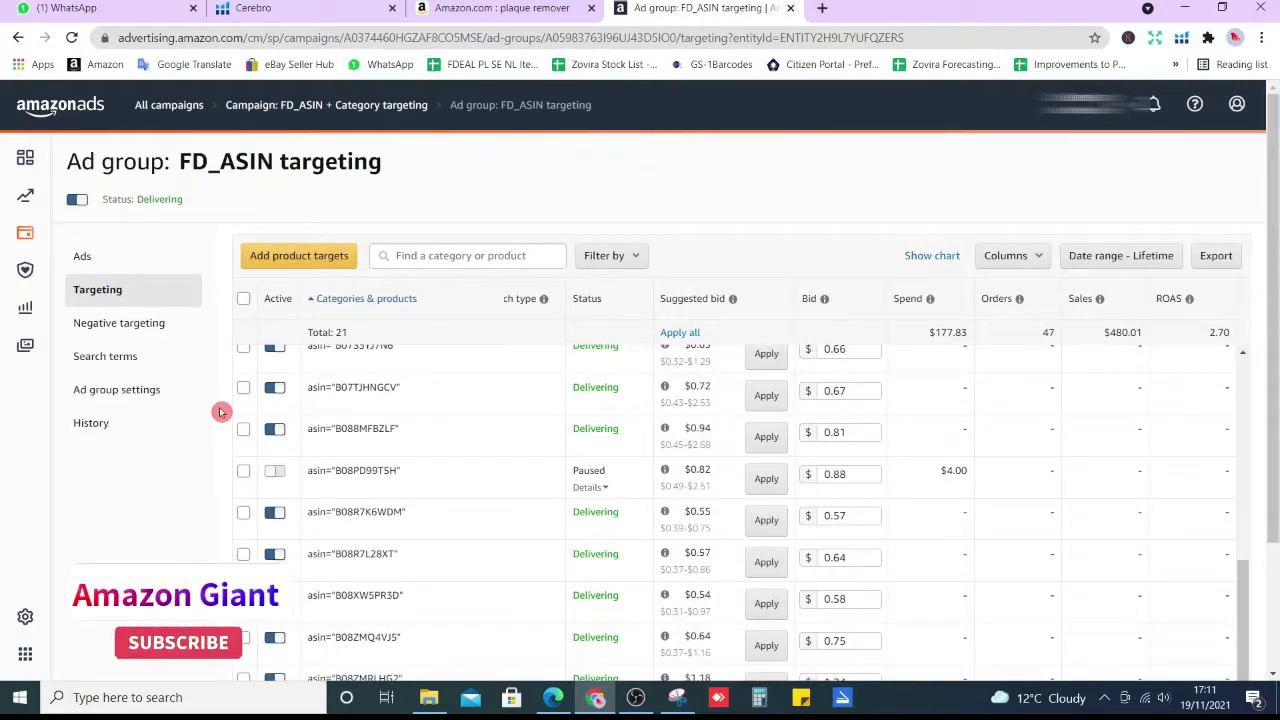
Step: Examine the bids, spend, orders, sales and ROAS of the product targets in the FD_ASIN targeting ad group
scroll(150, 330, down, 2)
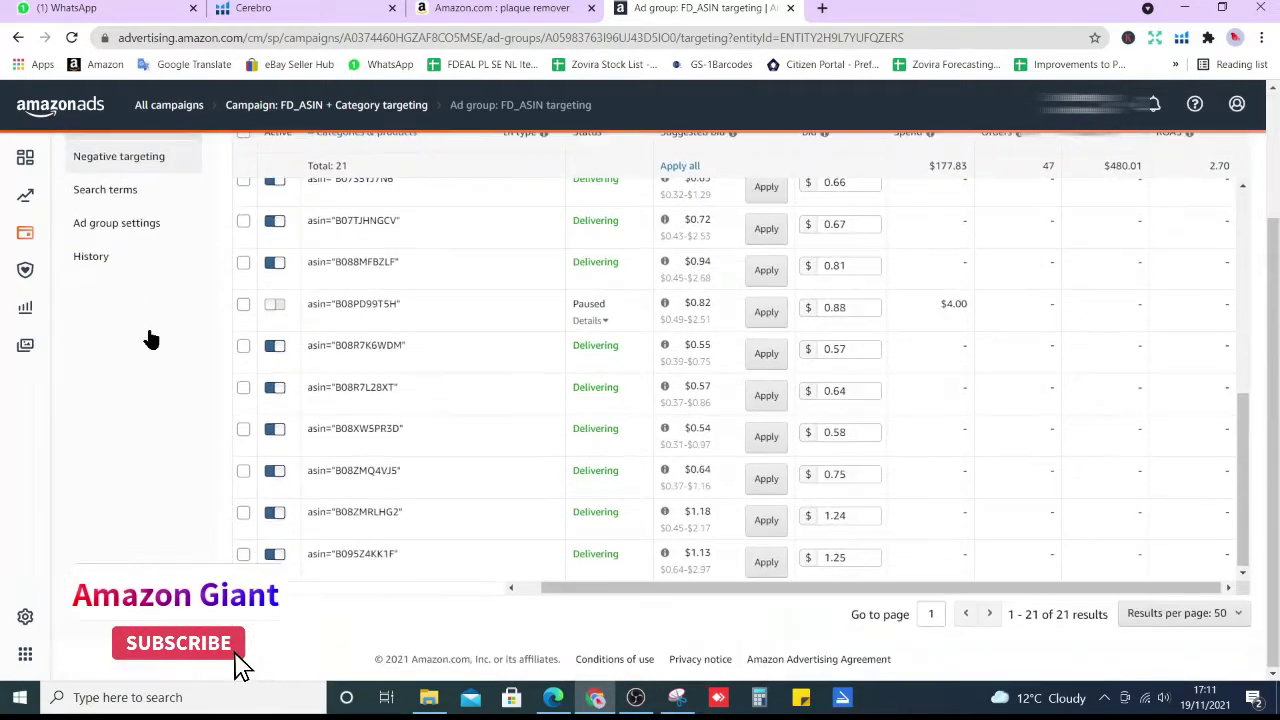
scroll(1045, 290, up, 5)
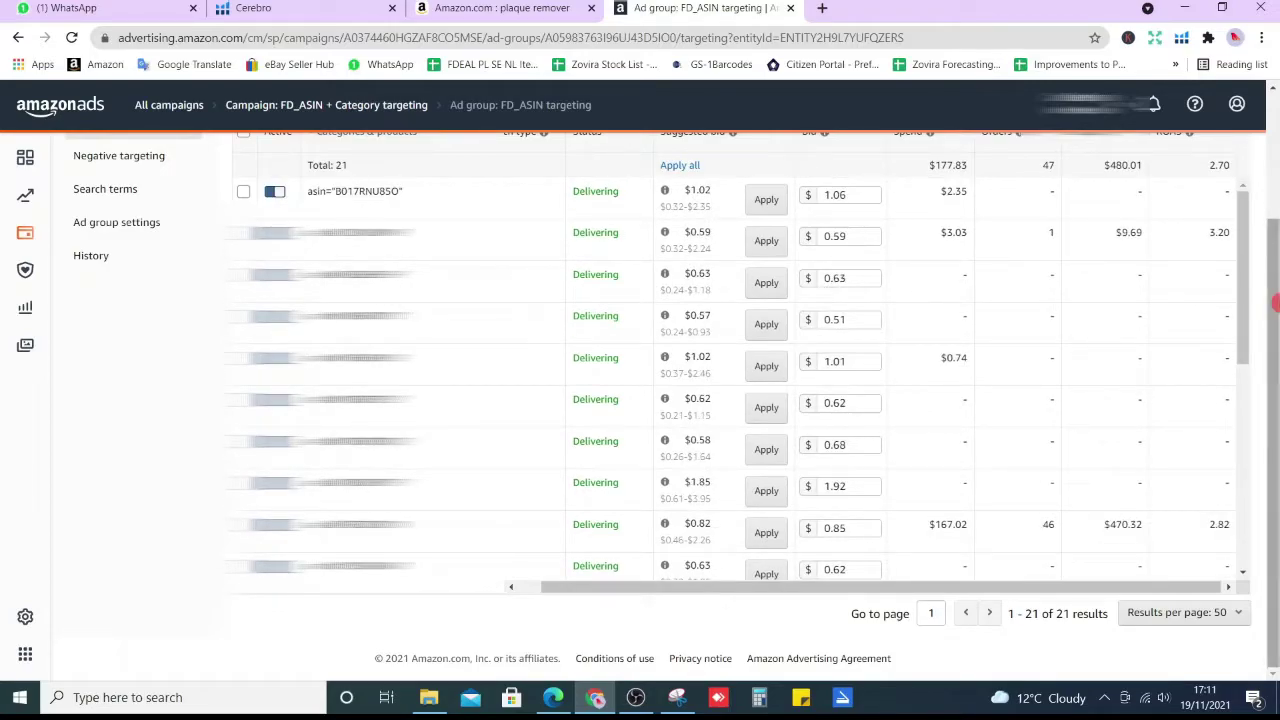
scroll(1063, 296, up, 1)
scroll(1063, 296, up, 2)
scroll(1050, 330, down, 2)
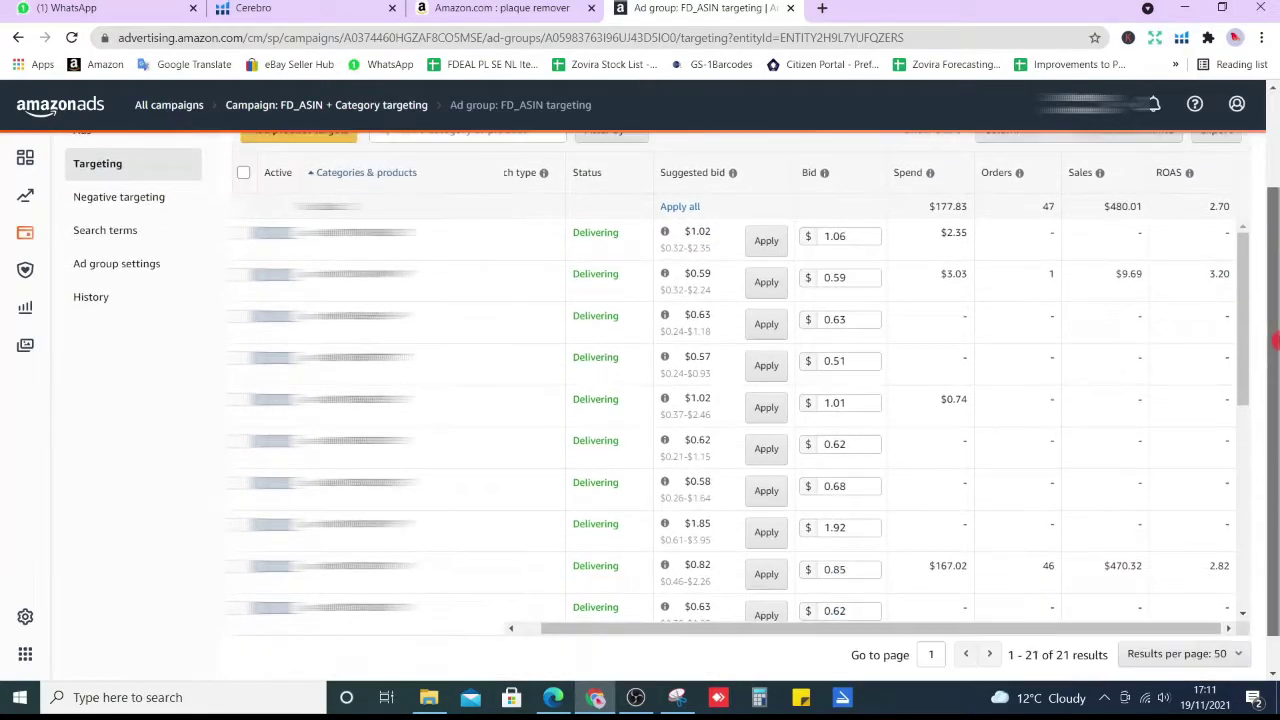
scroll(930, 362, down, 5)
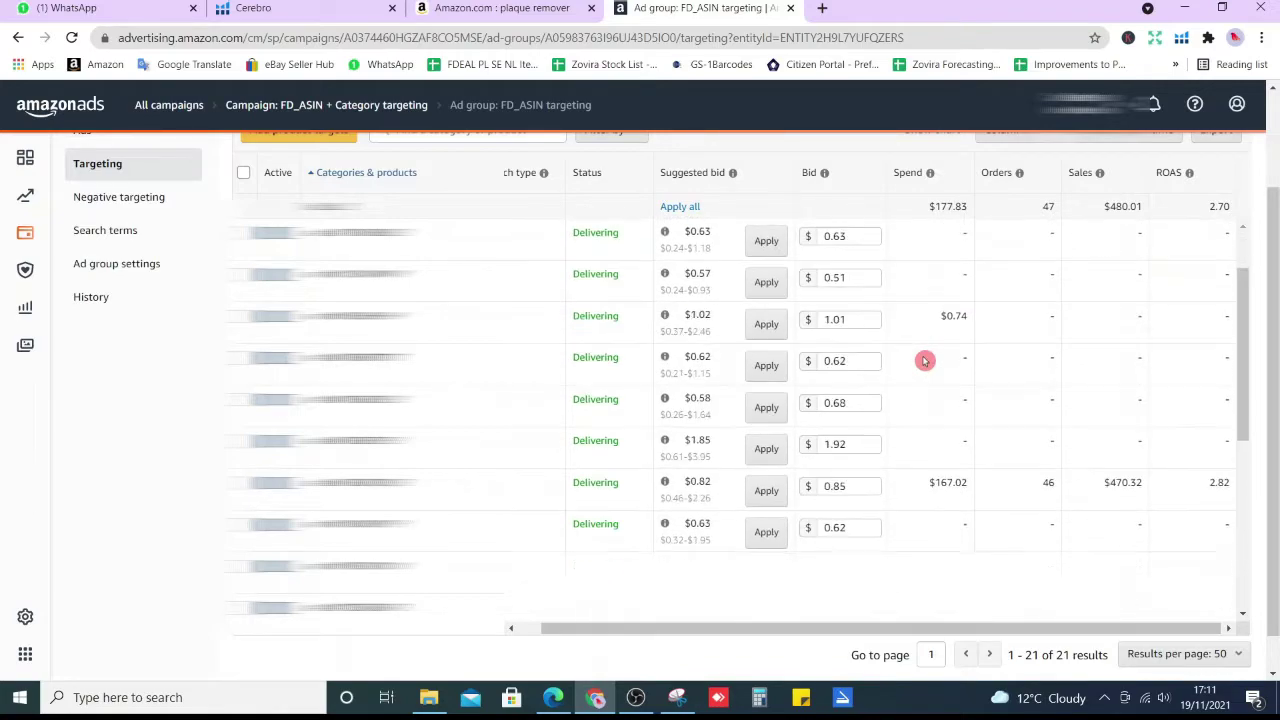
scroll(955, 410, down, 1)
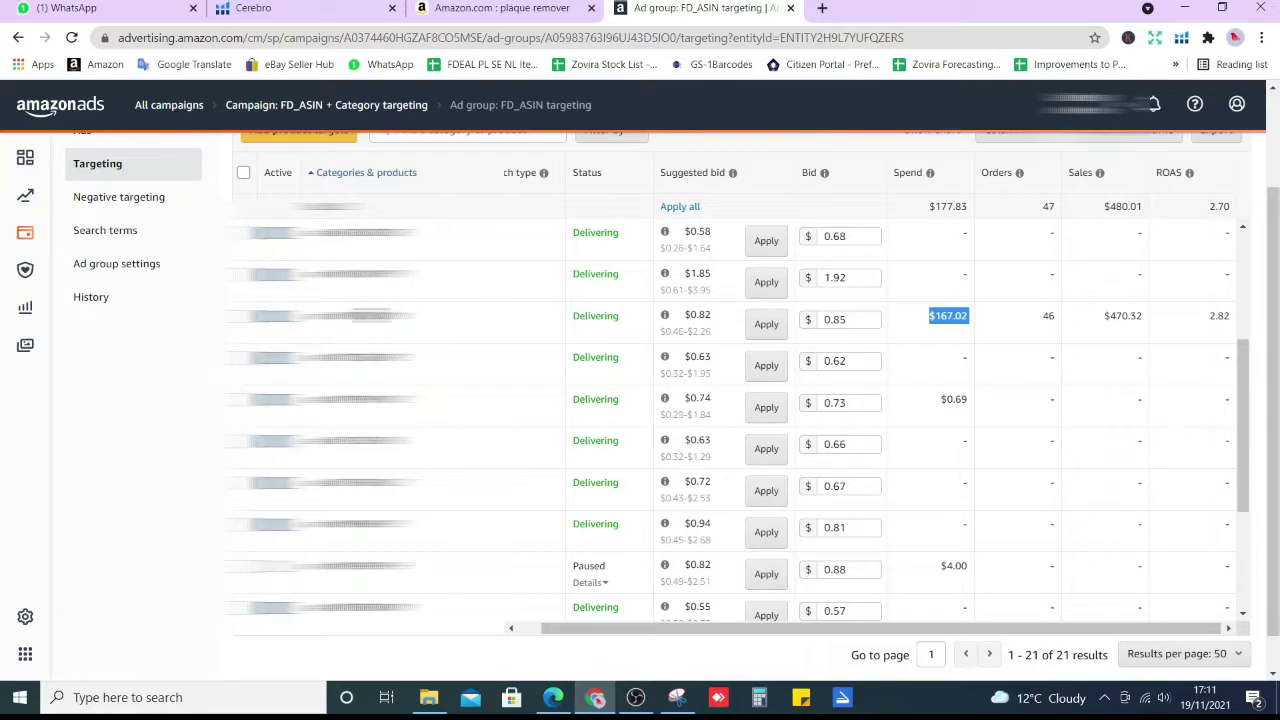
Step: Compare the highest-spending product target with the target bid at $0.67, checking their spend and order figures
double_click(368, 316)
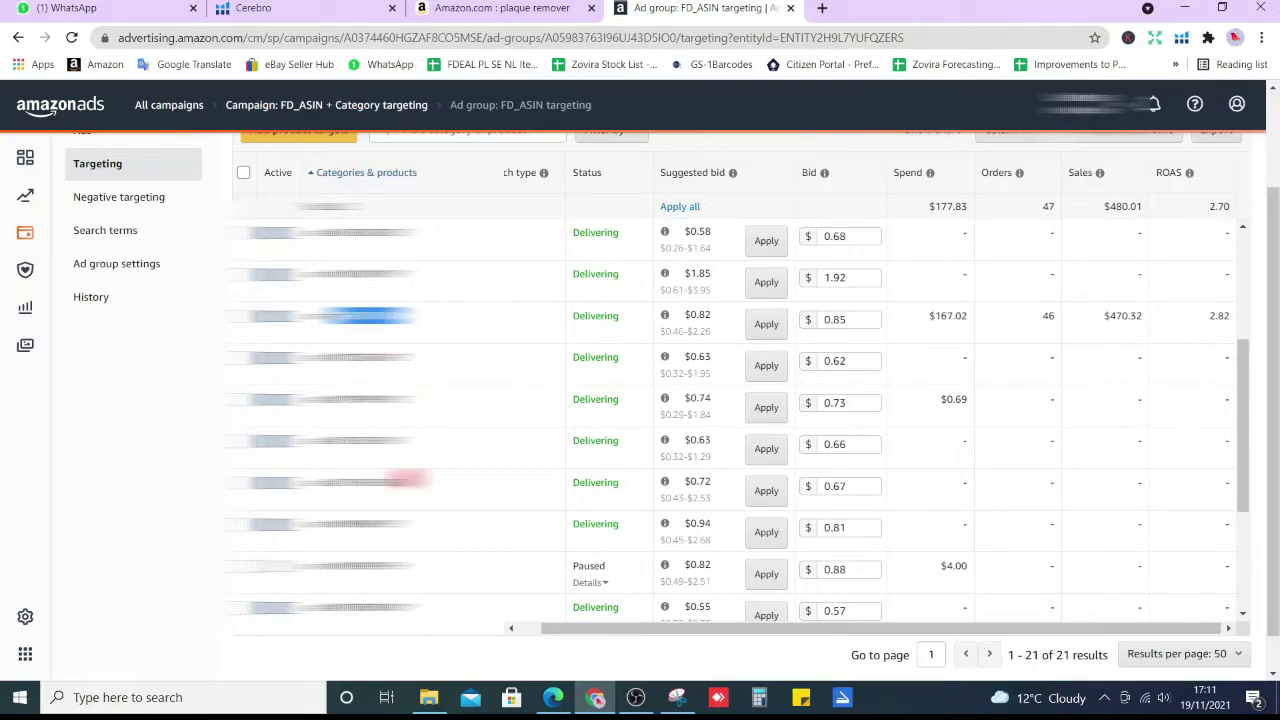
click(437, 329)
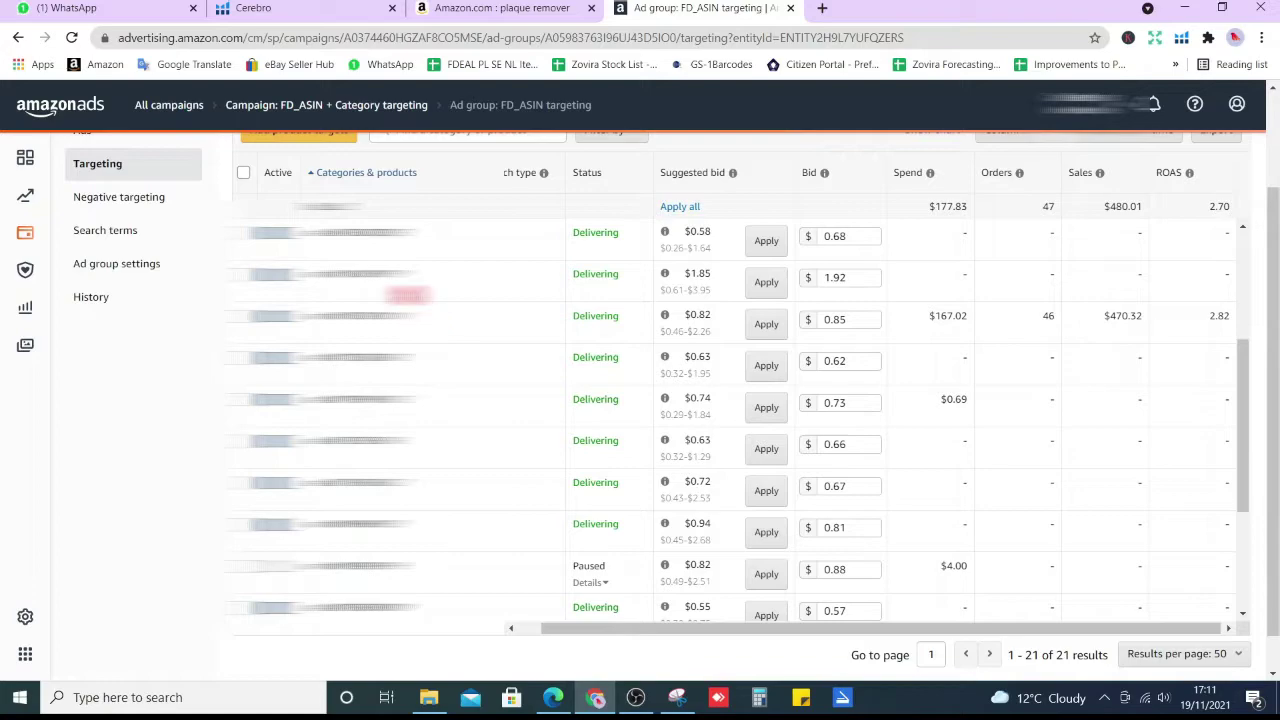
double_click(368, 316)
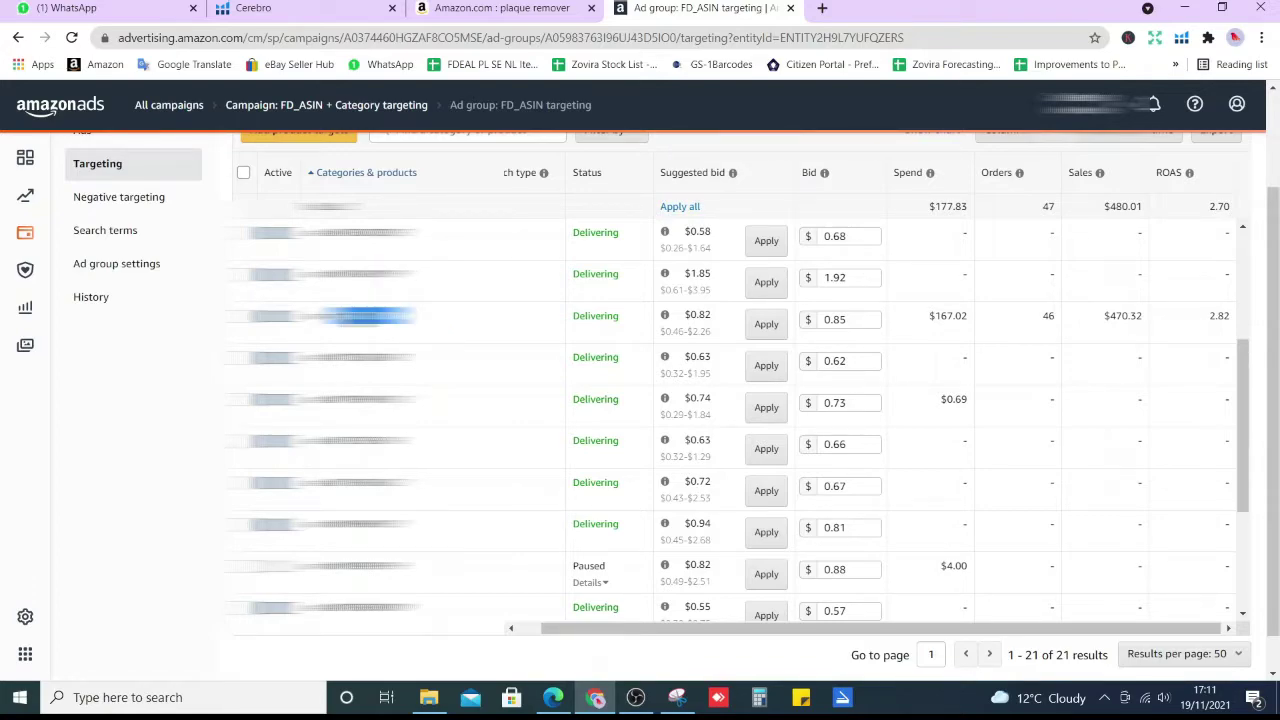
double_click(368, 483)
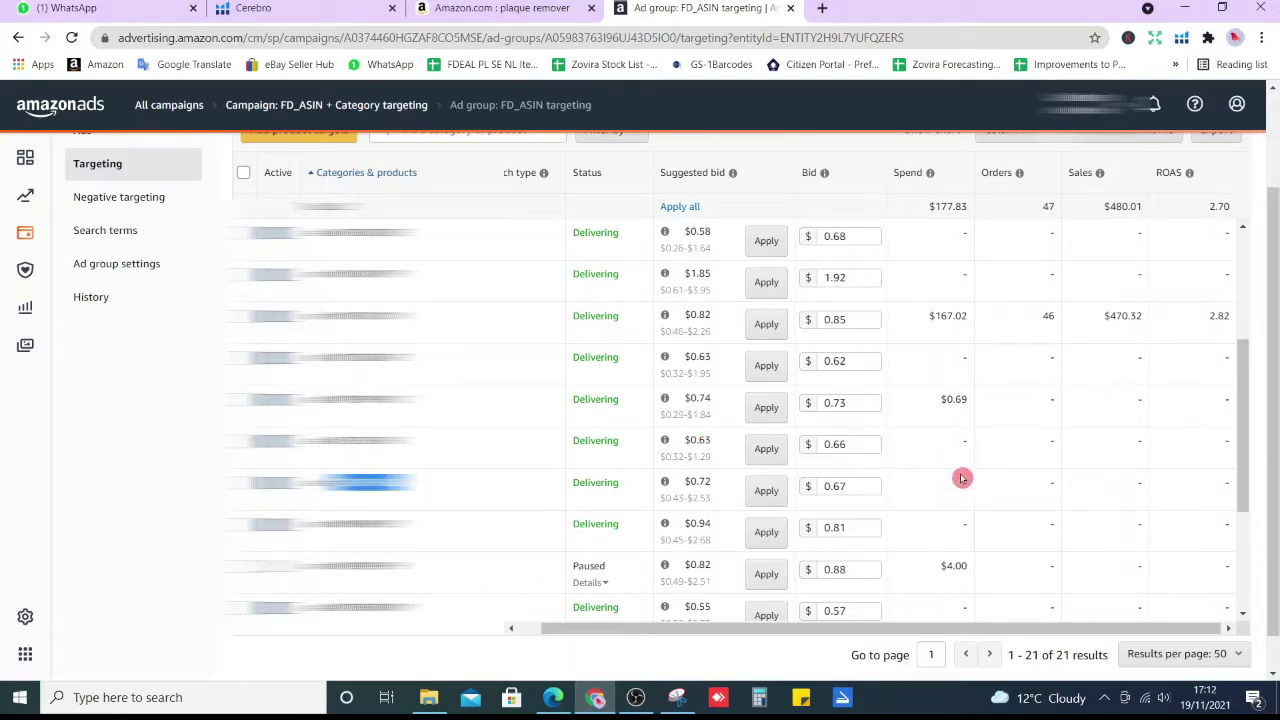
click(1020, 486)
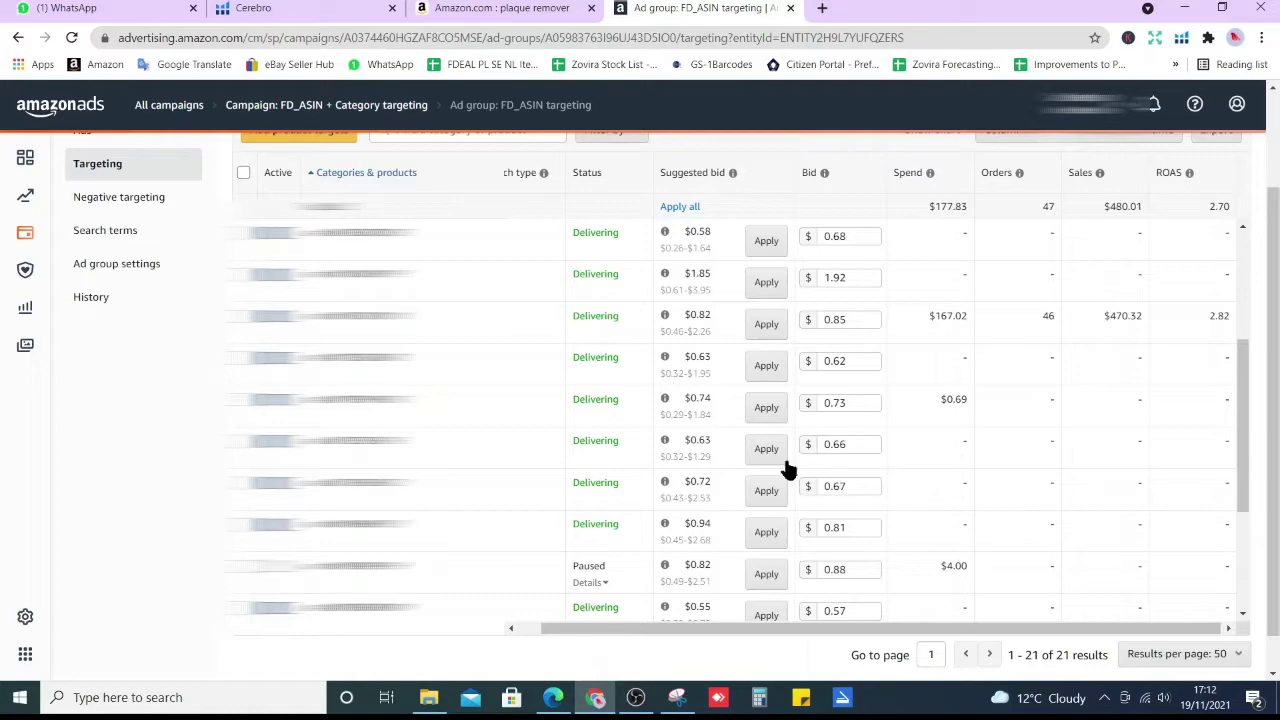
scroll(400, 515, down, 2)
scroll(443, 491, up, 3)
scroll(443, 491, up, 5)
scroll(500, 520, down, 3)
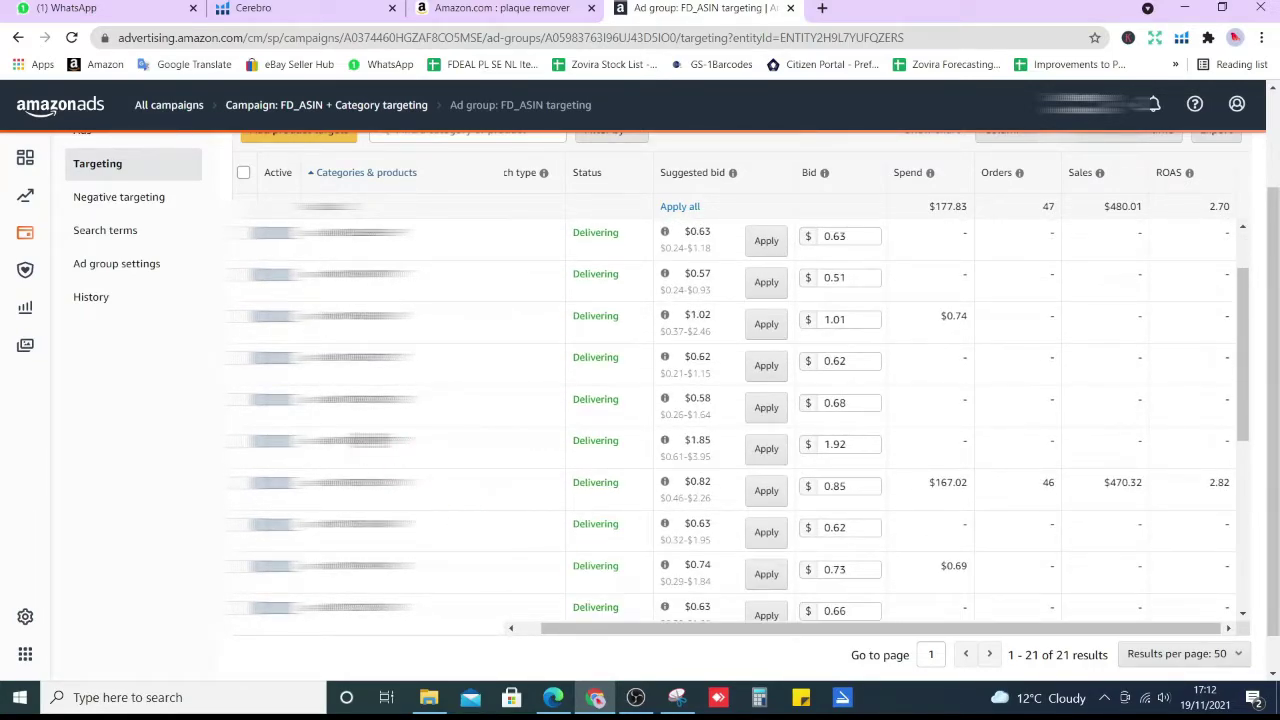
Step: Copy the highest-spending target's ASIN, switch to Amazon, search for B078R7ZX1W and examine the dental tools listing
double_click(370, 482)
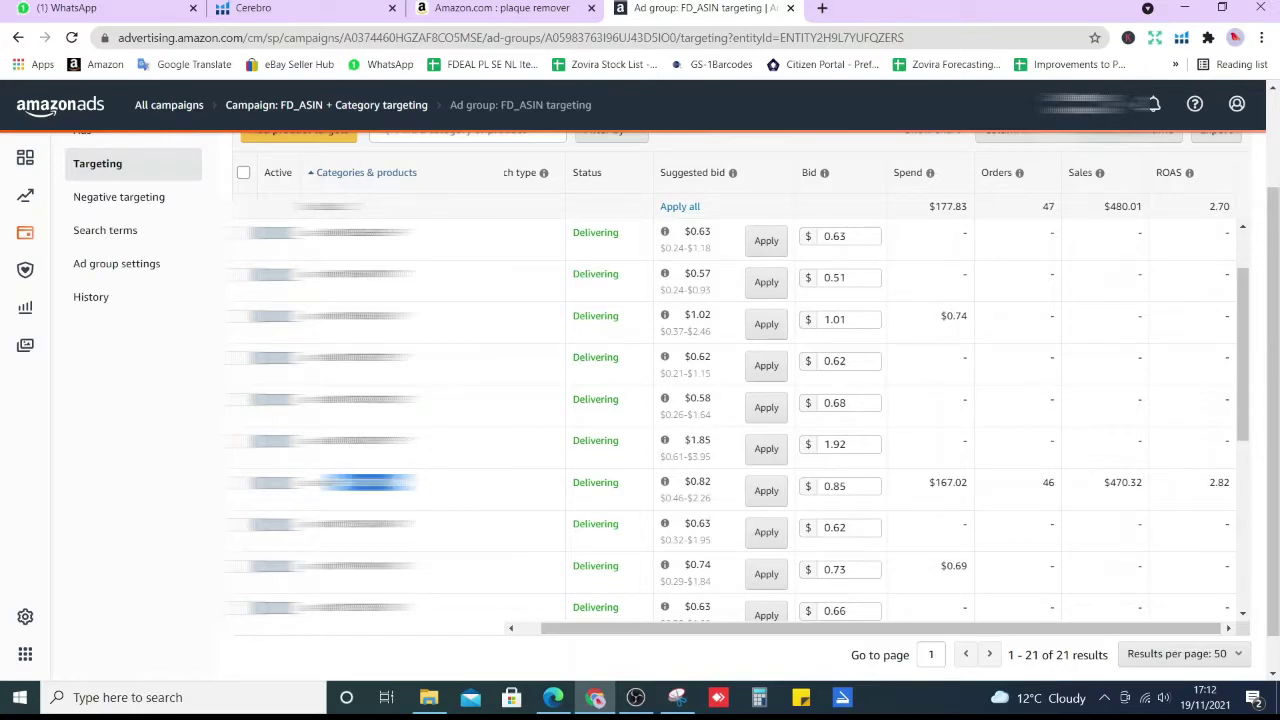
click(500, 8)
scroll(360, 185, up, 3)
triple_click(387, 105)
text(B078R7ZX1W)
key(Return)
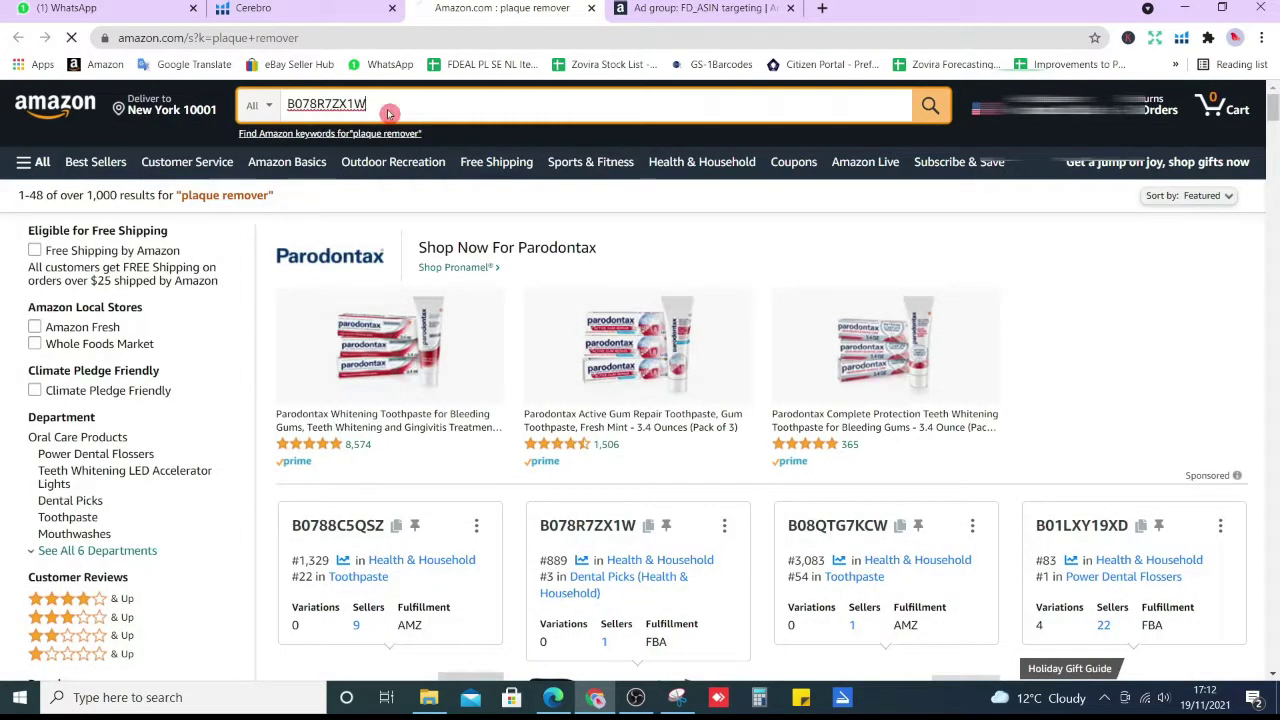
scroll(545, 387, down, 3)
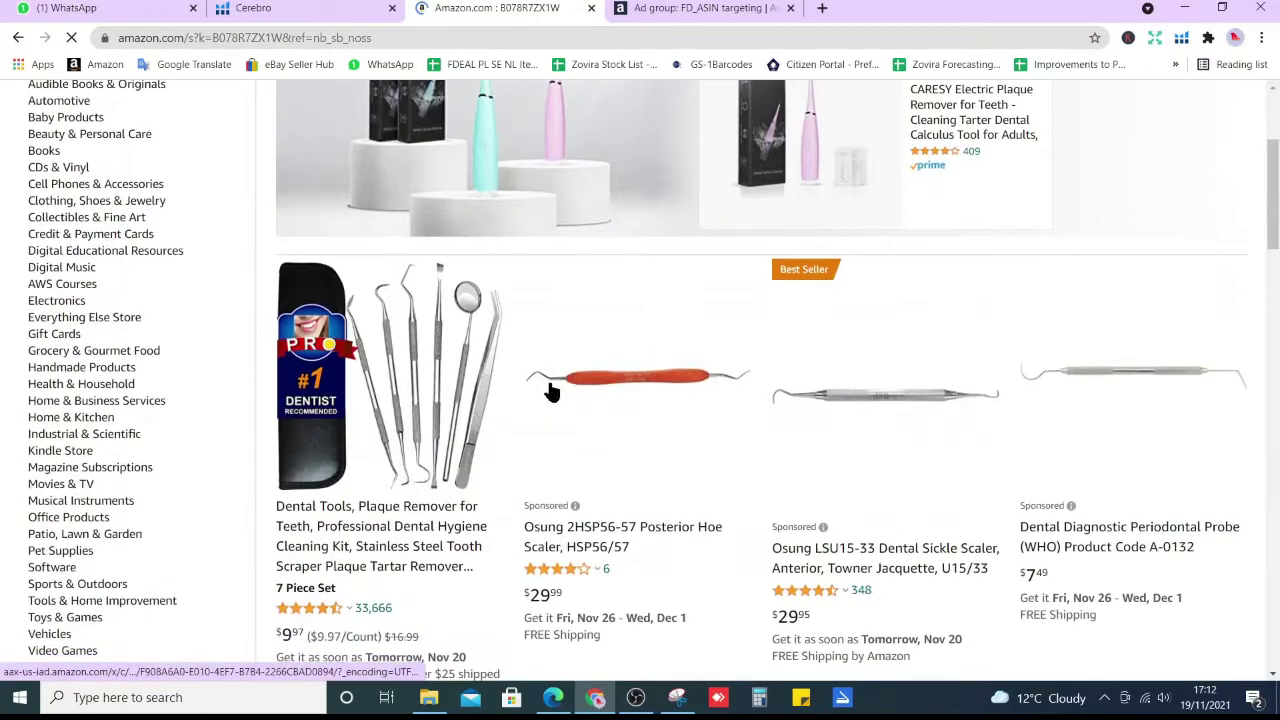
scroll(560, 428, down, 2)
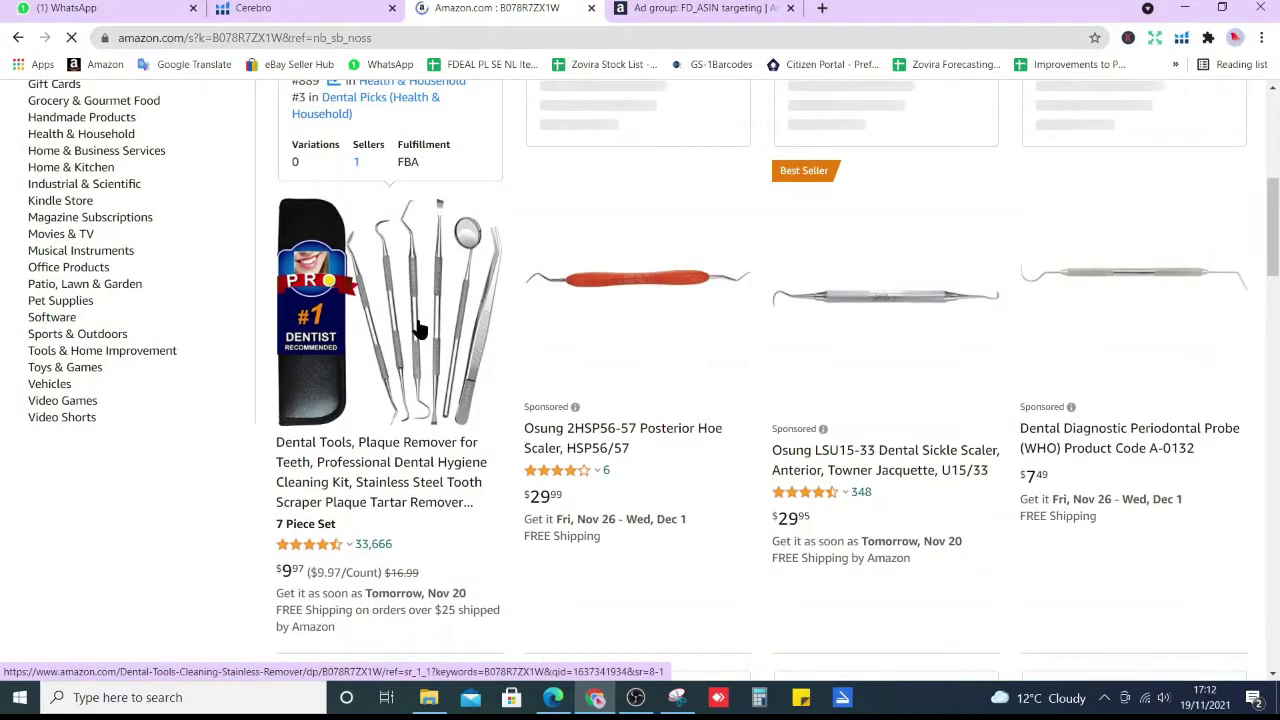
click(423, 403)
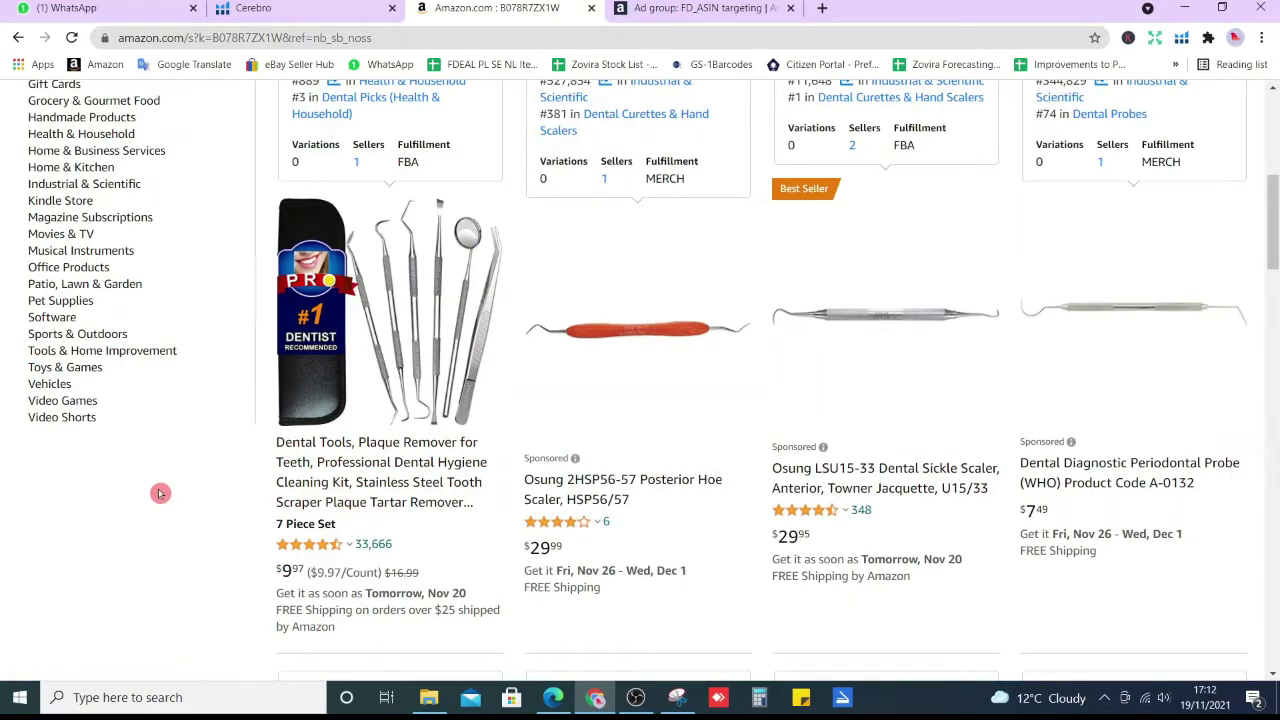
Step: Switch to Helium 10 Cerebro and run a new keyword search for ASIN B078R7ZX1W instead of loading it from history
scroll(160, 493, up, 3)
click(733, 7)
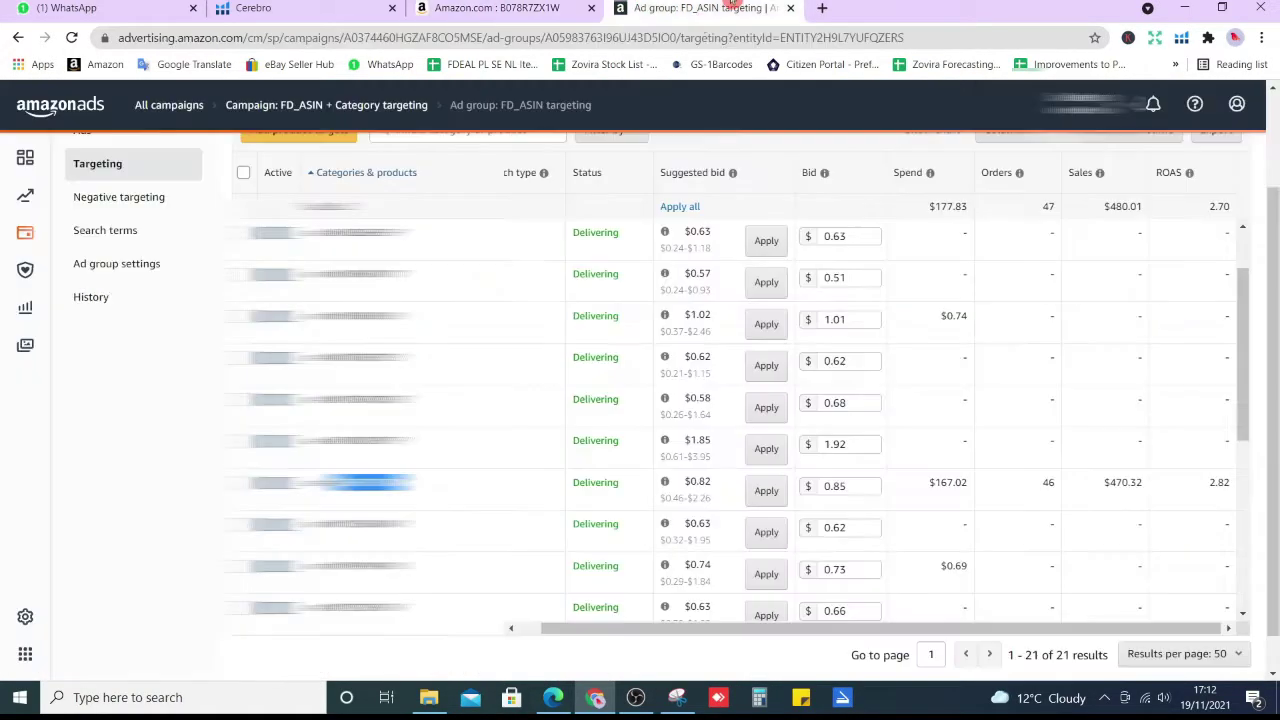
click(550, 7)
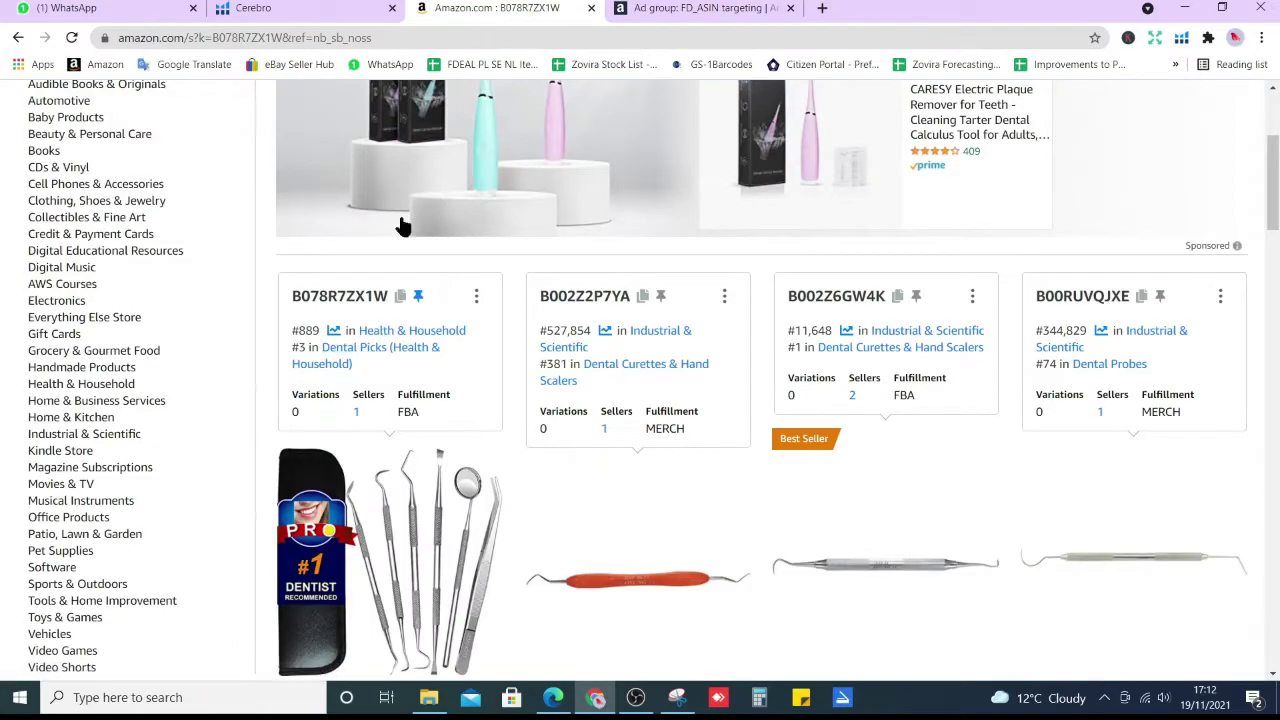
click(260, 7)
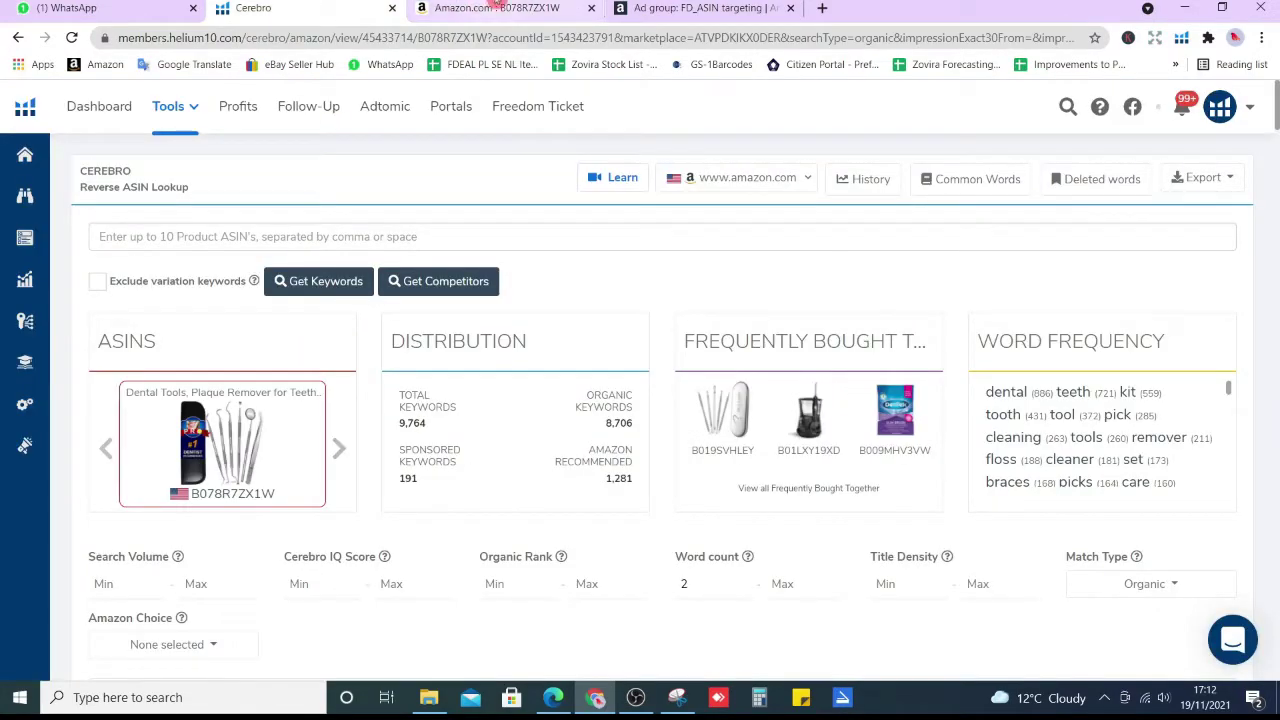
click(239, 236)
text(B078R7ZX1W)
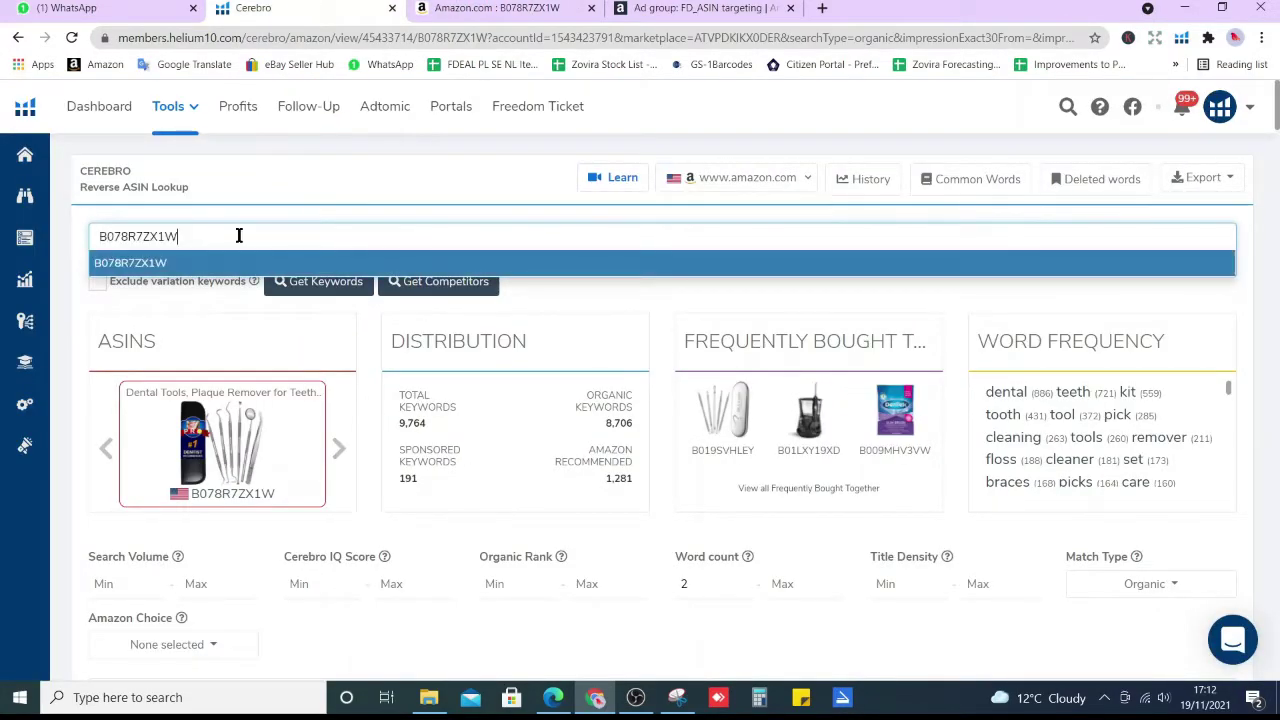
key(Return)
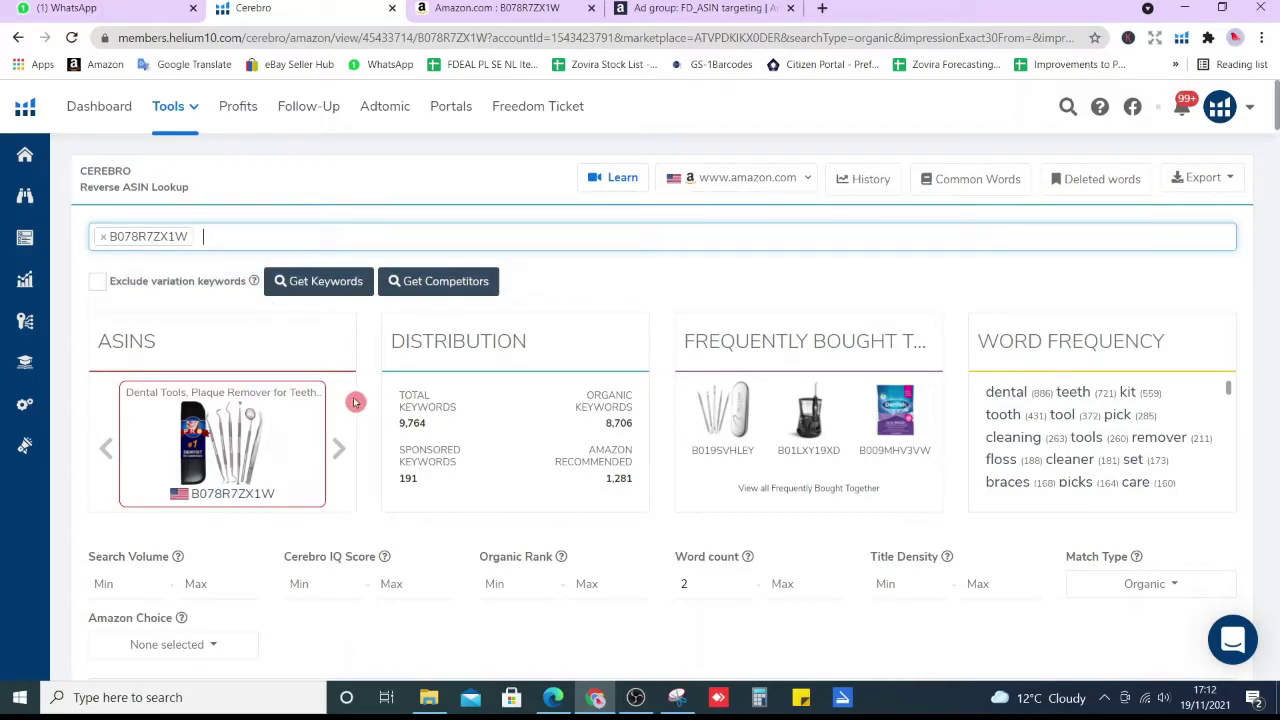
click(318, 281)
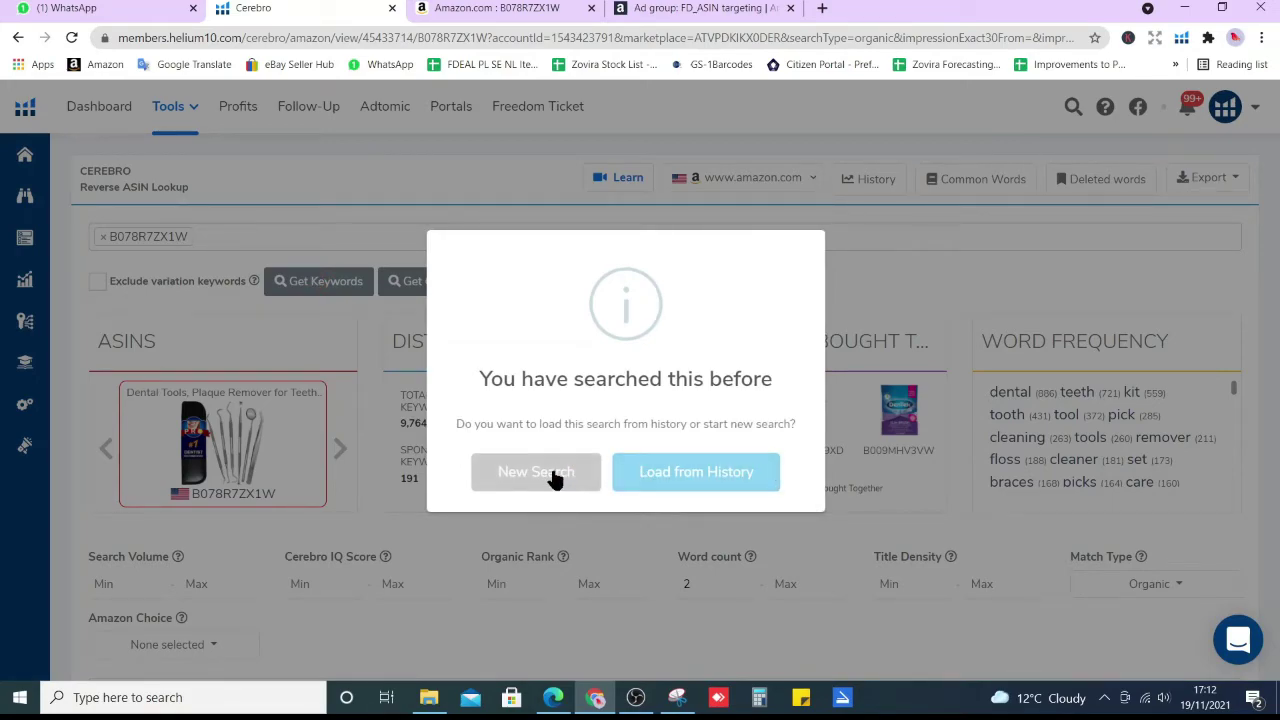
click(556, 481)
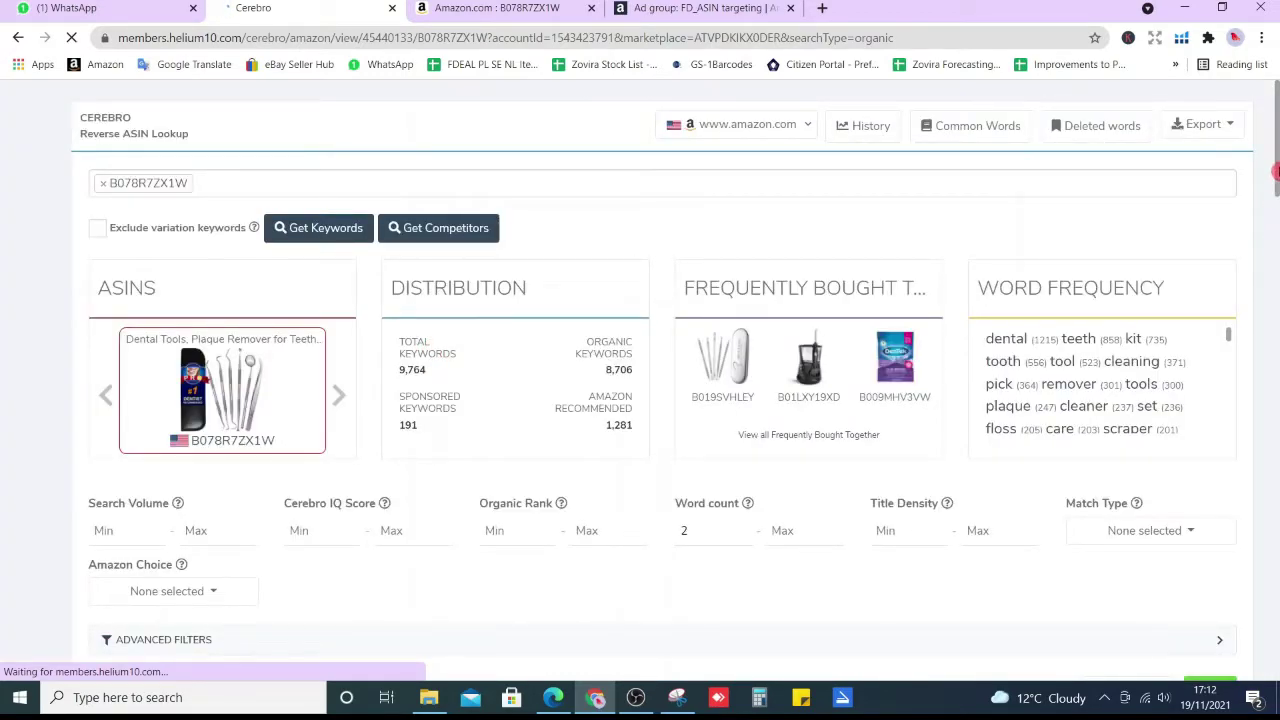
Step: Look over the returned keywords, expand the advanced filters and restrict the match type to Organic
drag(1276, 150, 1276, 198)
scroll(446, 489, down, 7)
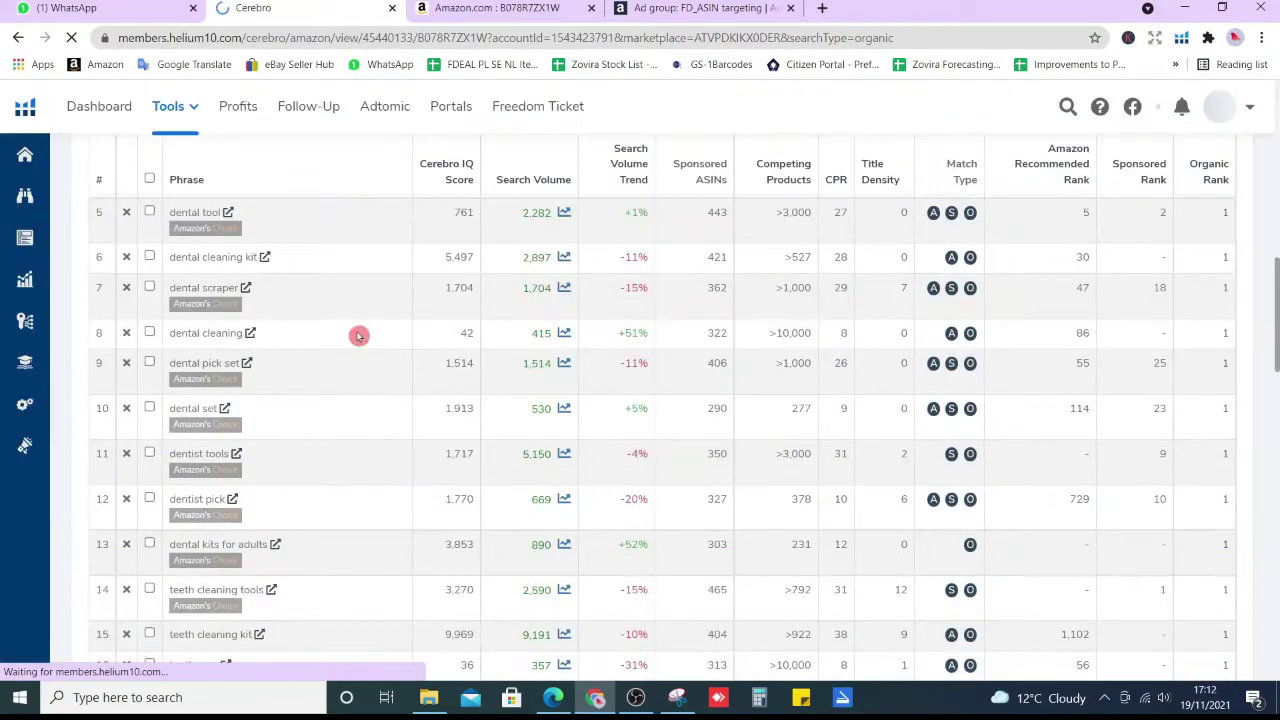
scroll(350, 350, up, 2)
scroll(294, 308, up, 2)
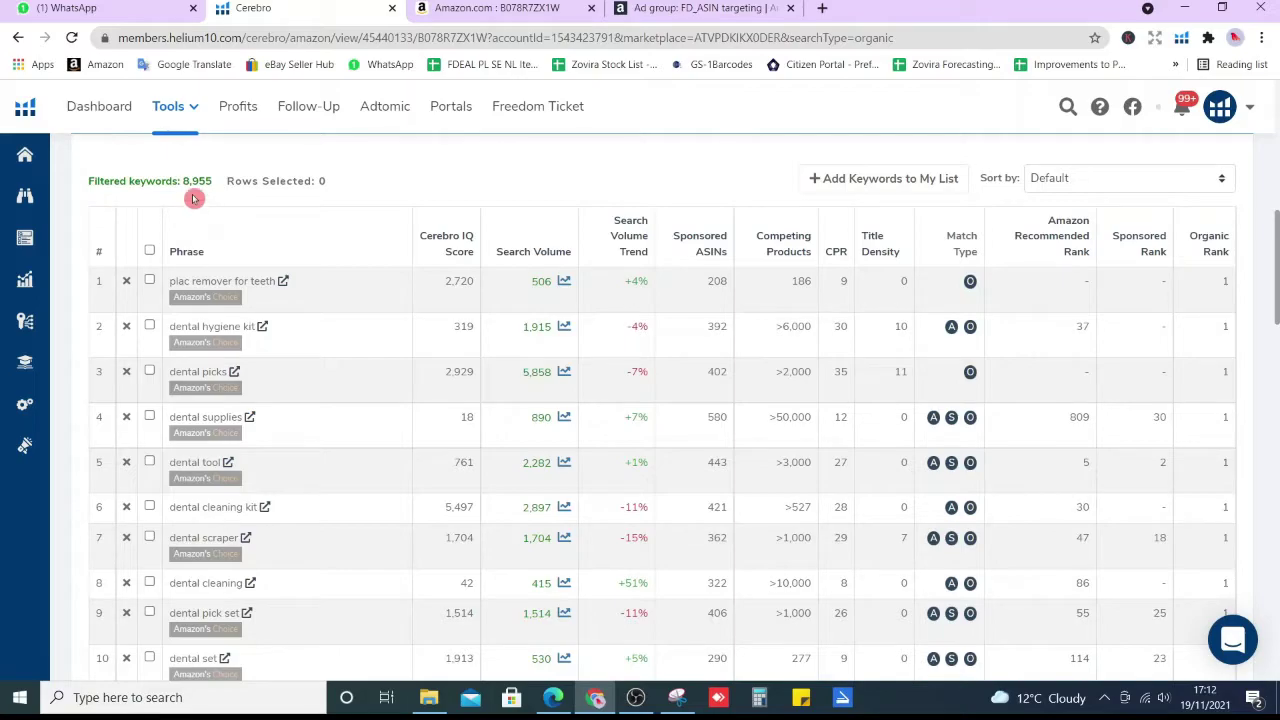
drag(1276, 252, 1276, 191)
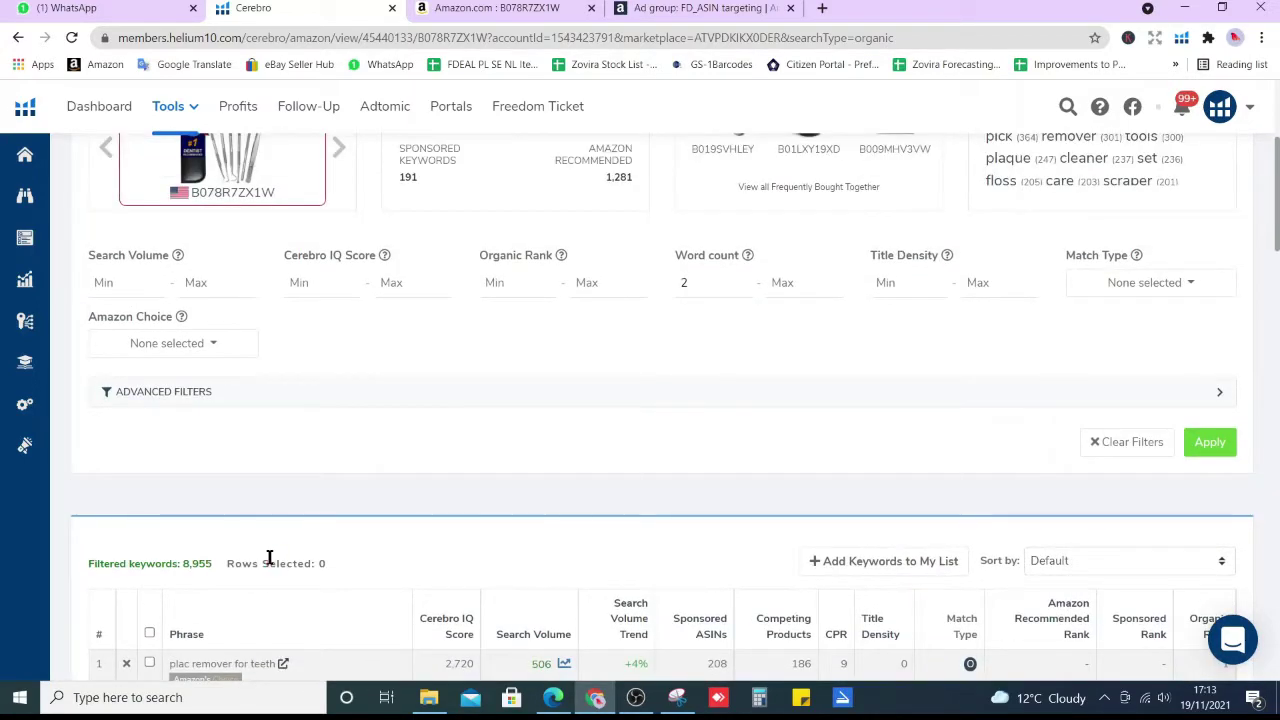
click(1184, 402)
scroll(1276, 190, up, 2)
scroll(1209, 387, down, 3)
click(1149, 302)
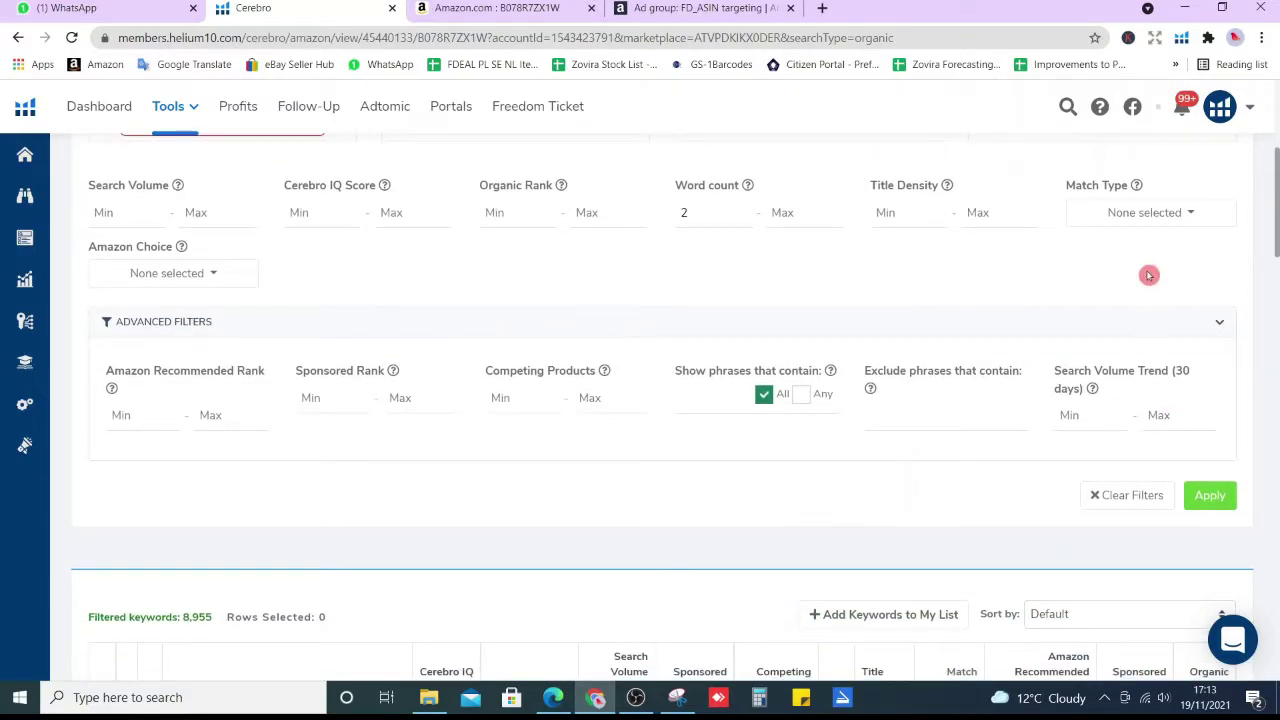
click(1130, 212)
click(1134, 247)
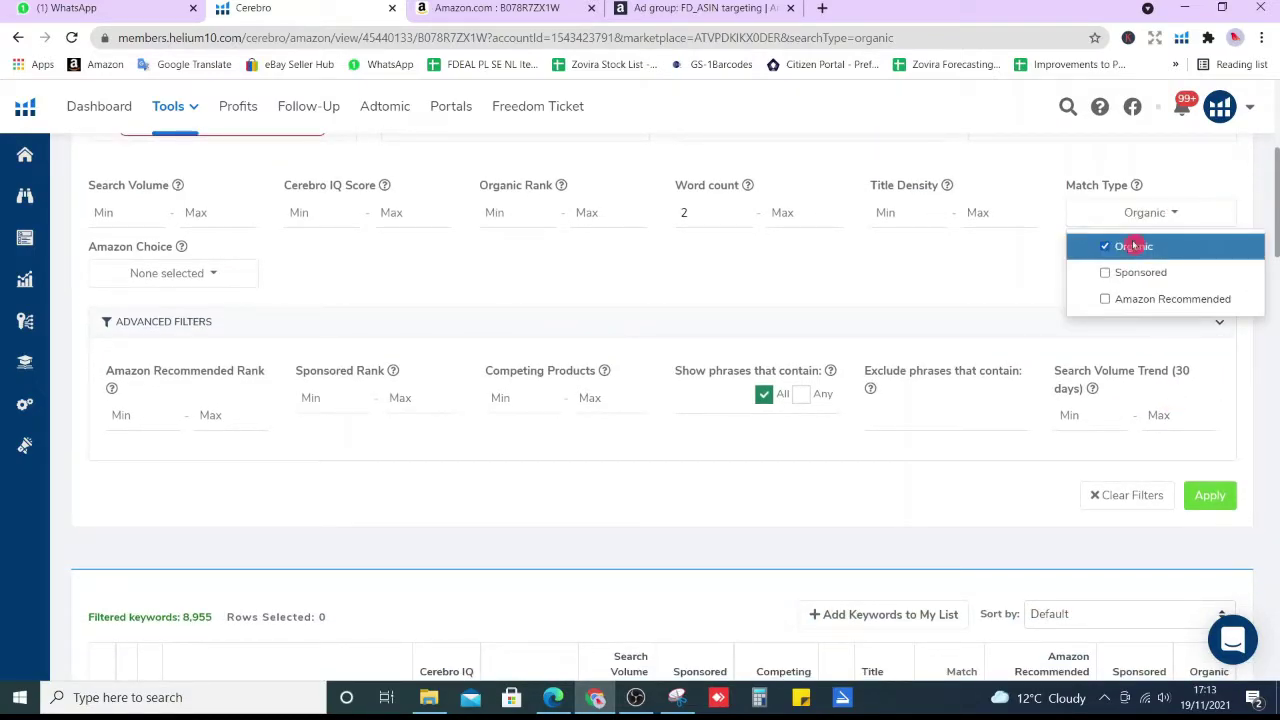
click(958, 295)
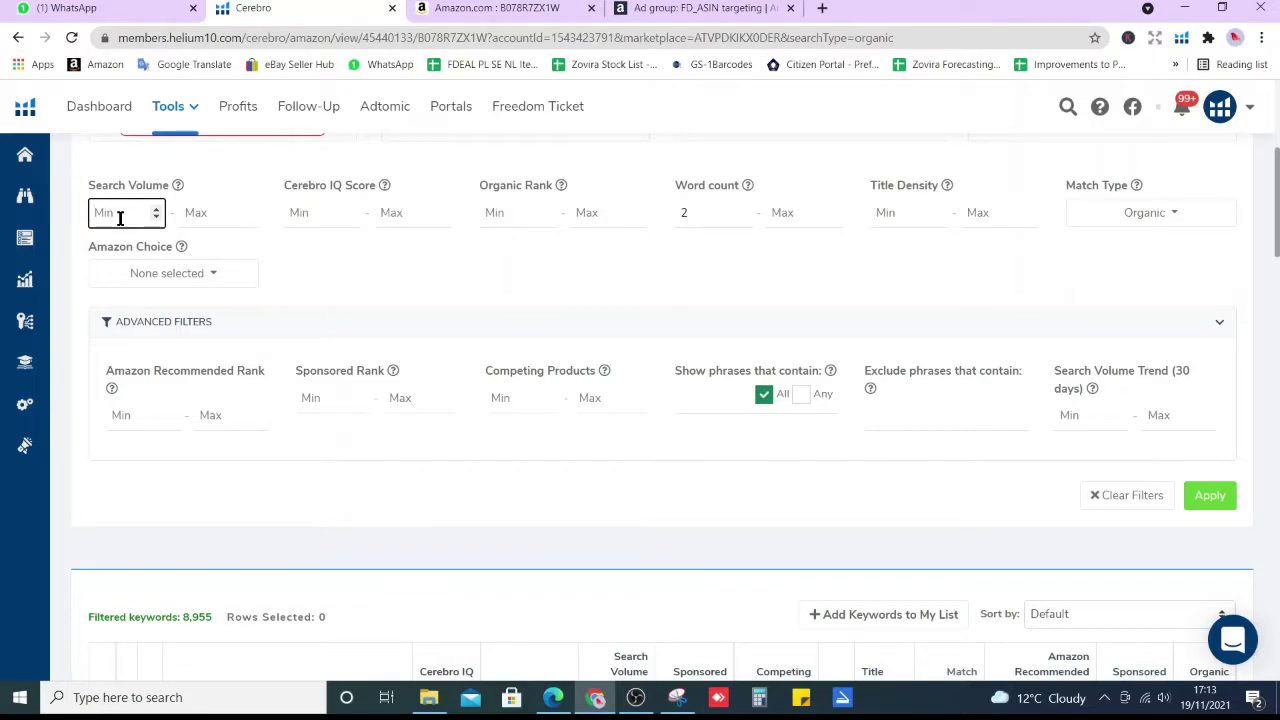
Step: Set the minimum search volume to 1000 and apply the filters to the keyword list
click(316, 276)
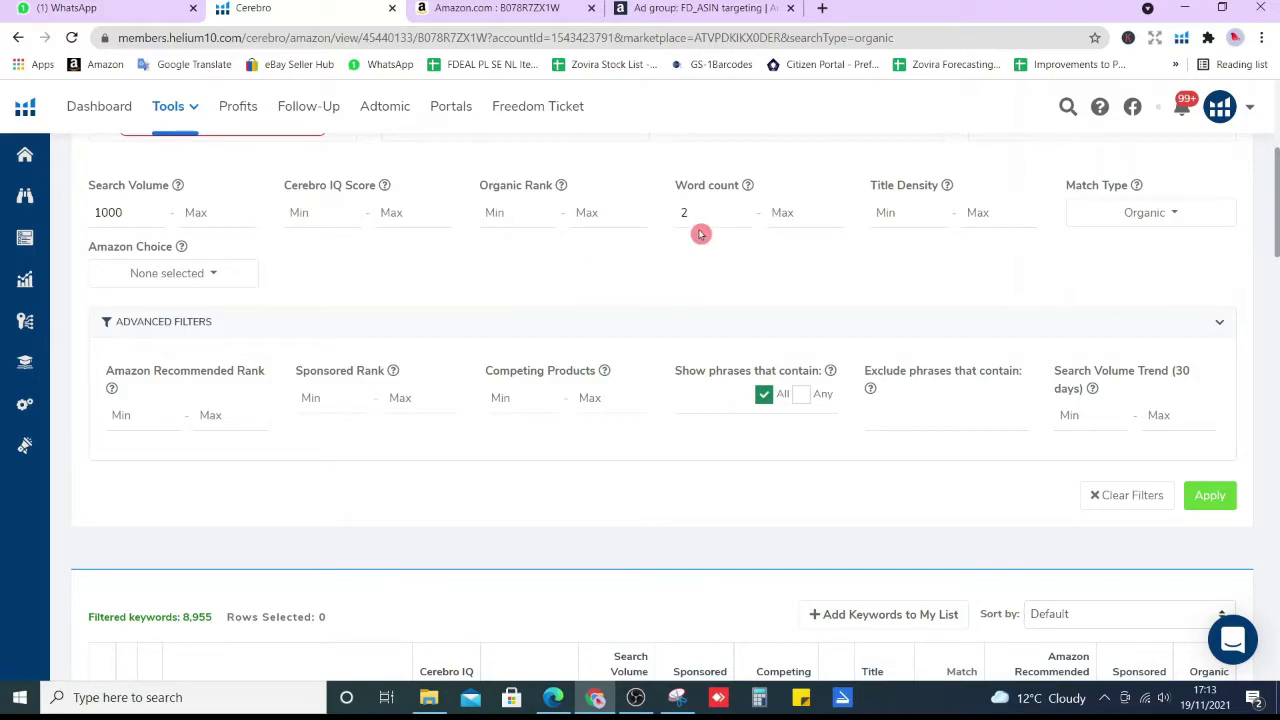
triple_click(704, 184)
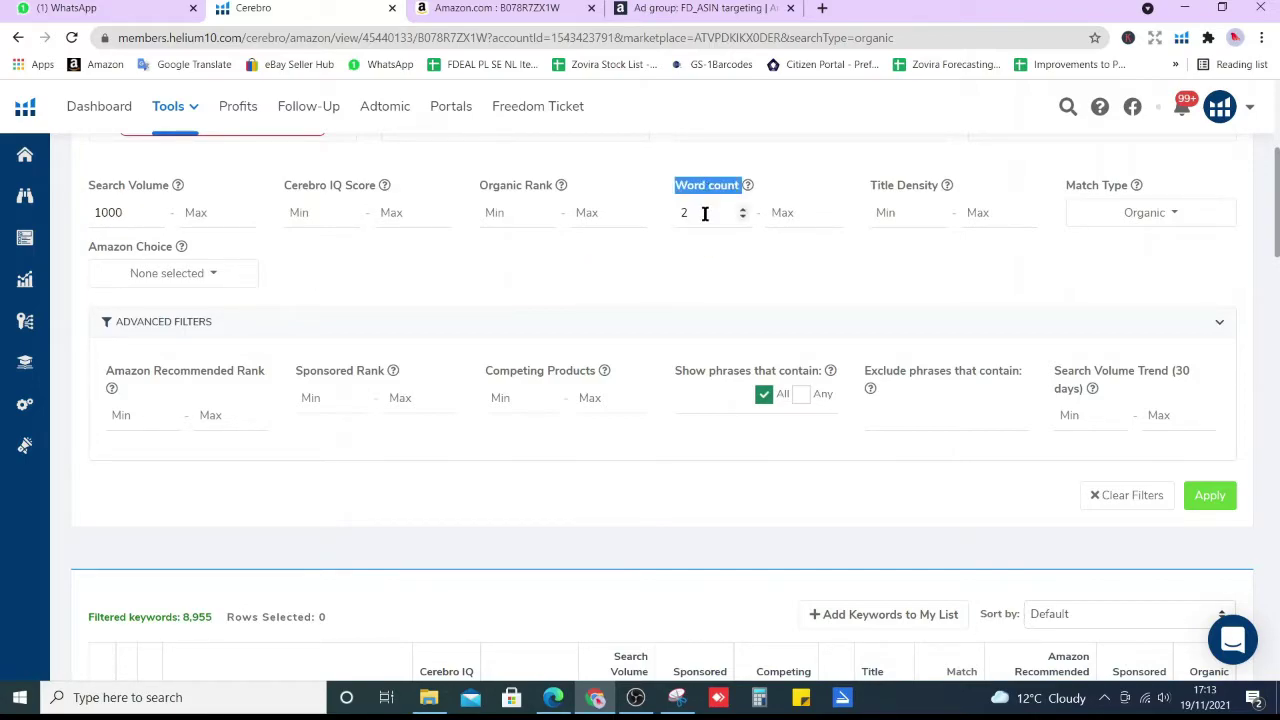
click(679, 214)
click(690, 264)
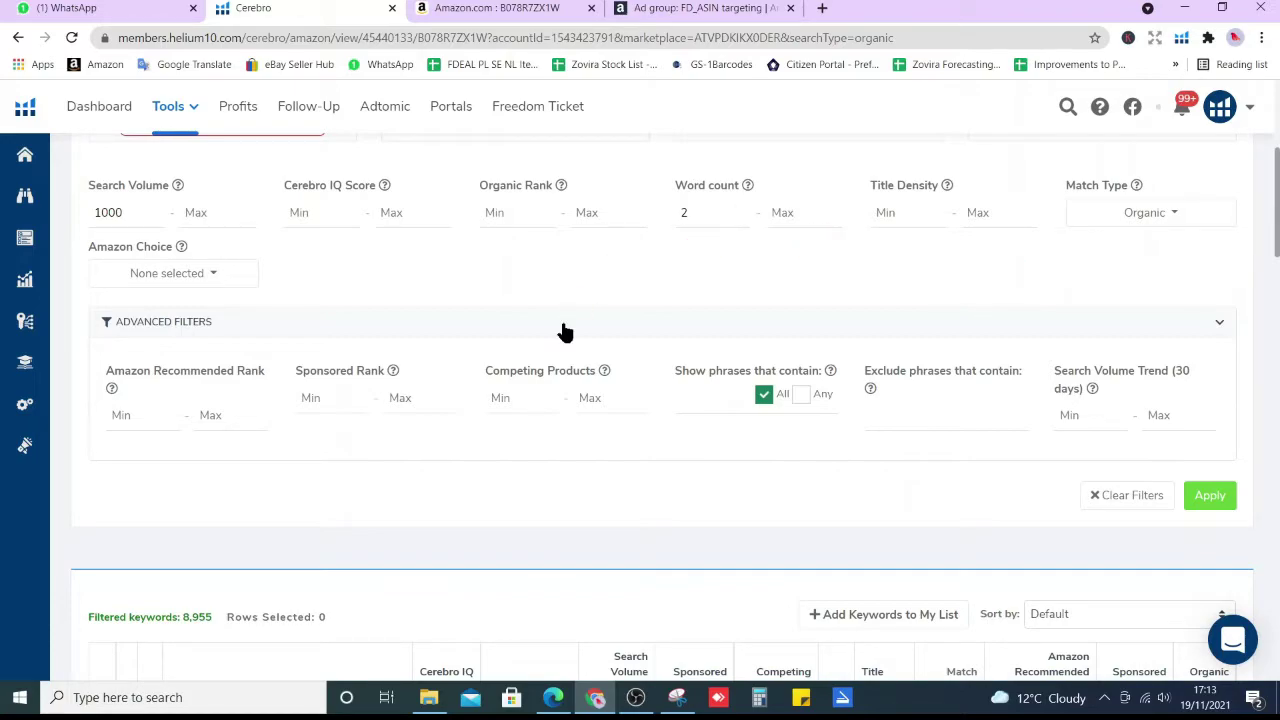
scroll(1255, 390, down, 1)
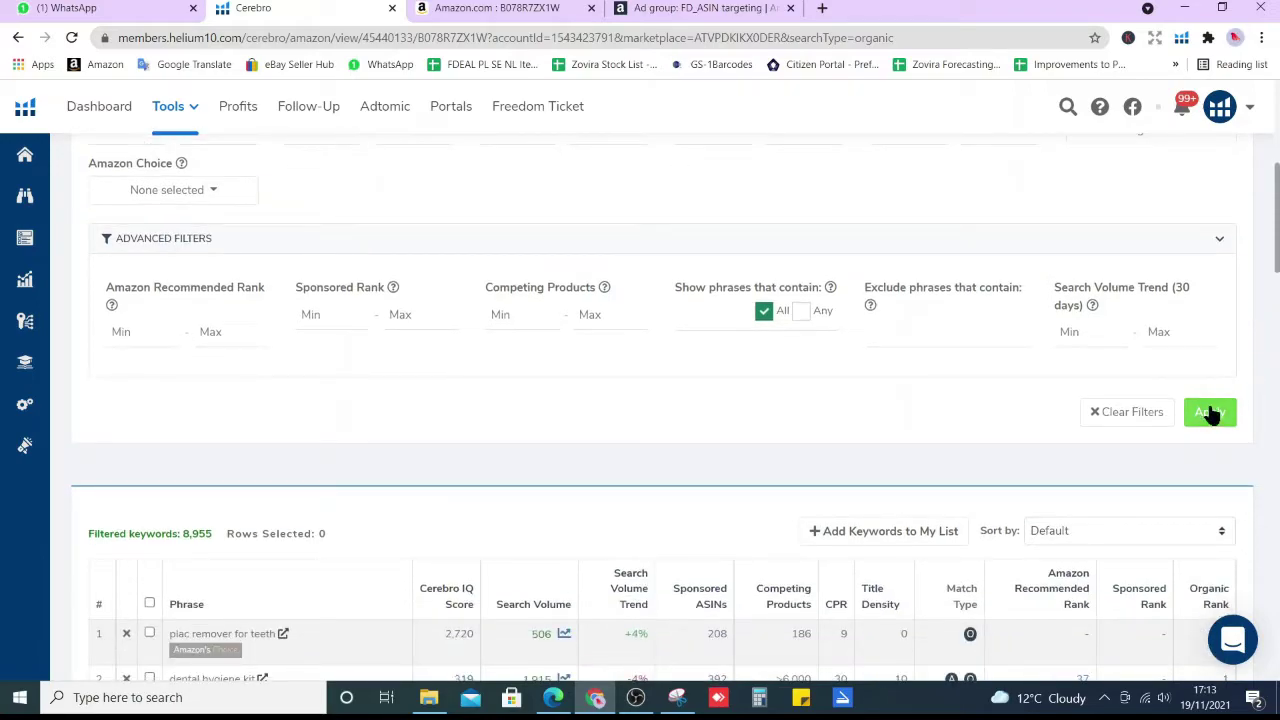
click(1214, 411)
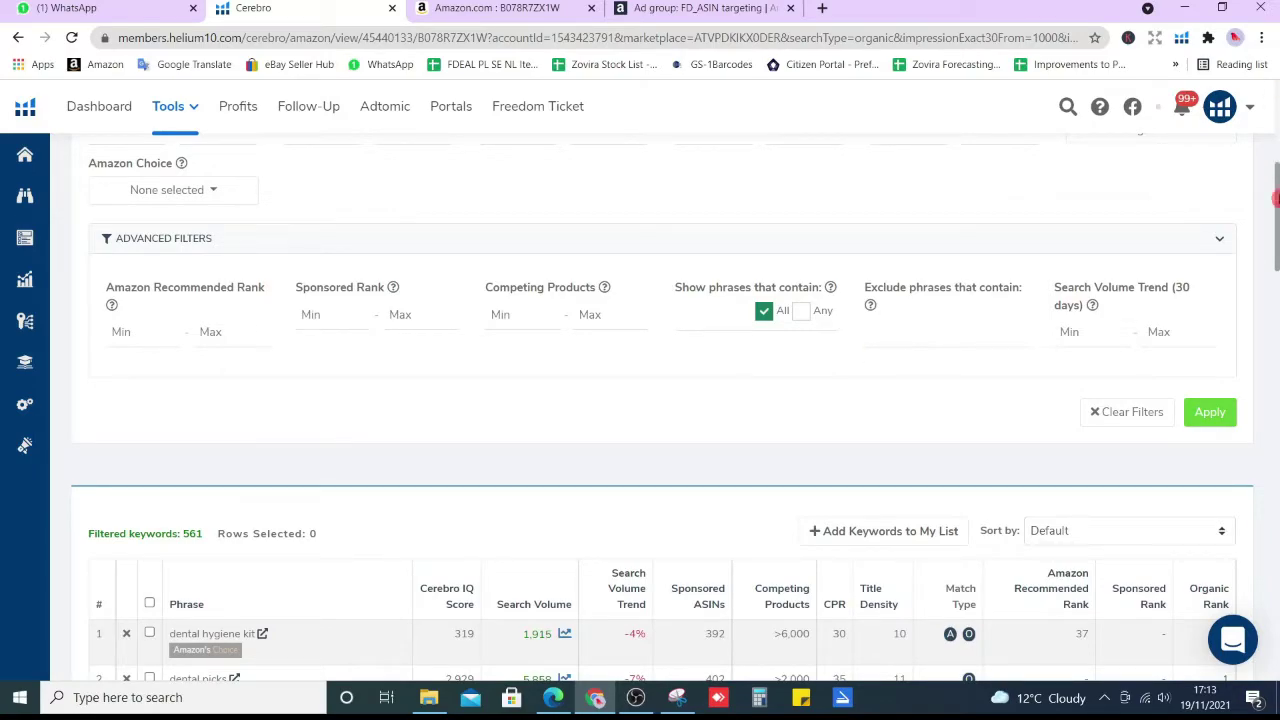
scroll(660, 400, up, 3)
scroll(660, 400, down, 1)
scroll(1276, 180, down, 2)
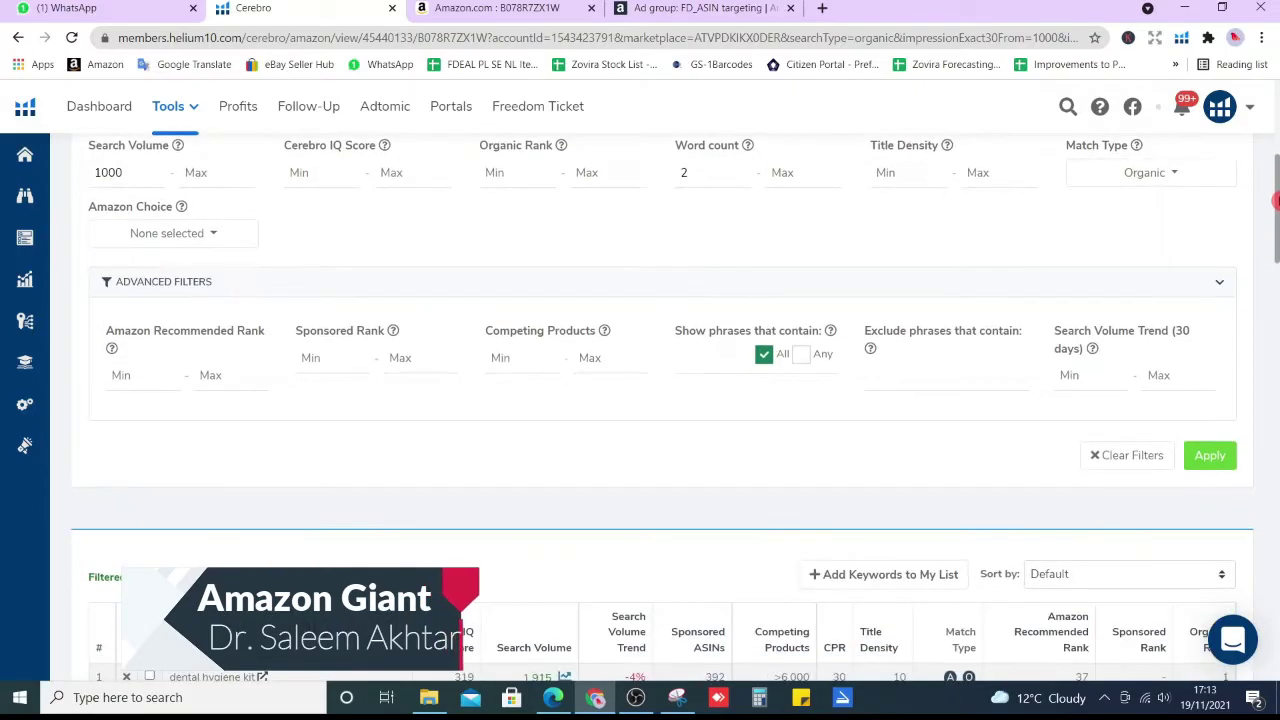
Step: Look through the filtered keyword list and check the organic ranks of the first five phrases
drag(1276, 199, 1254, 220)
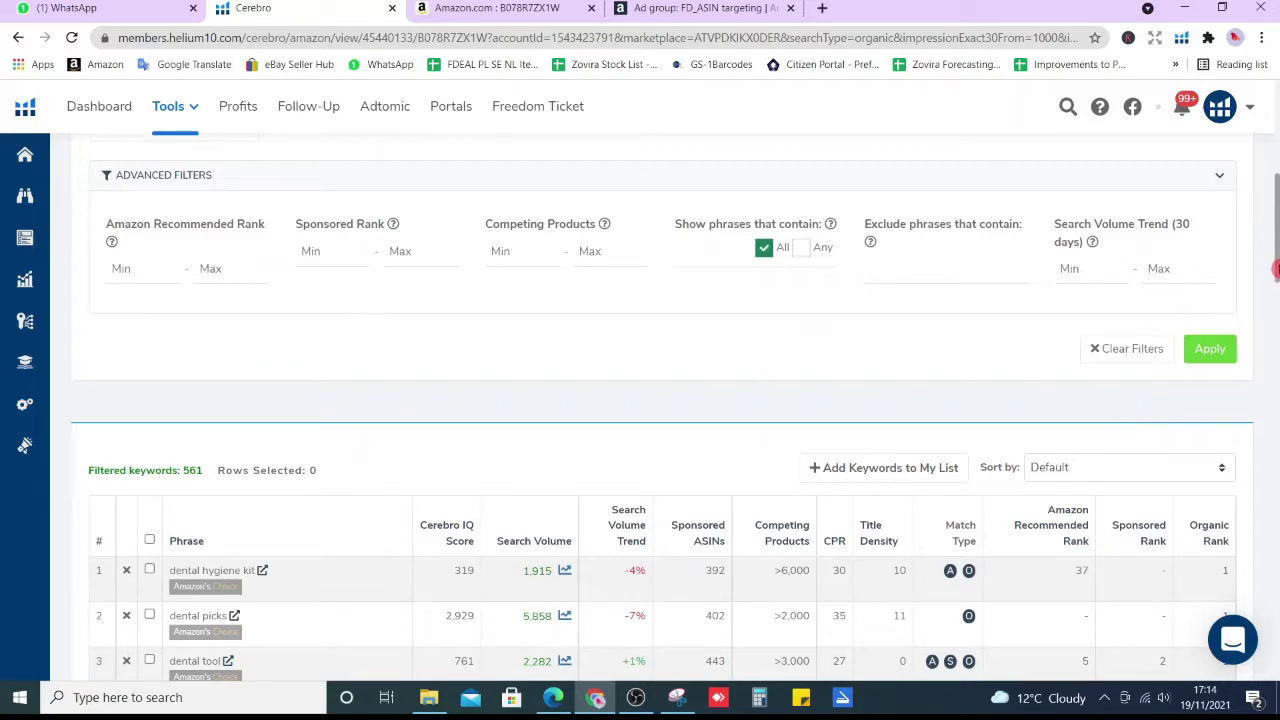
scroll(1230, 310, down, 4)
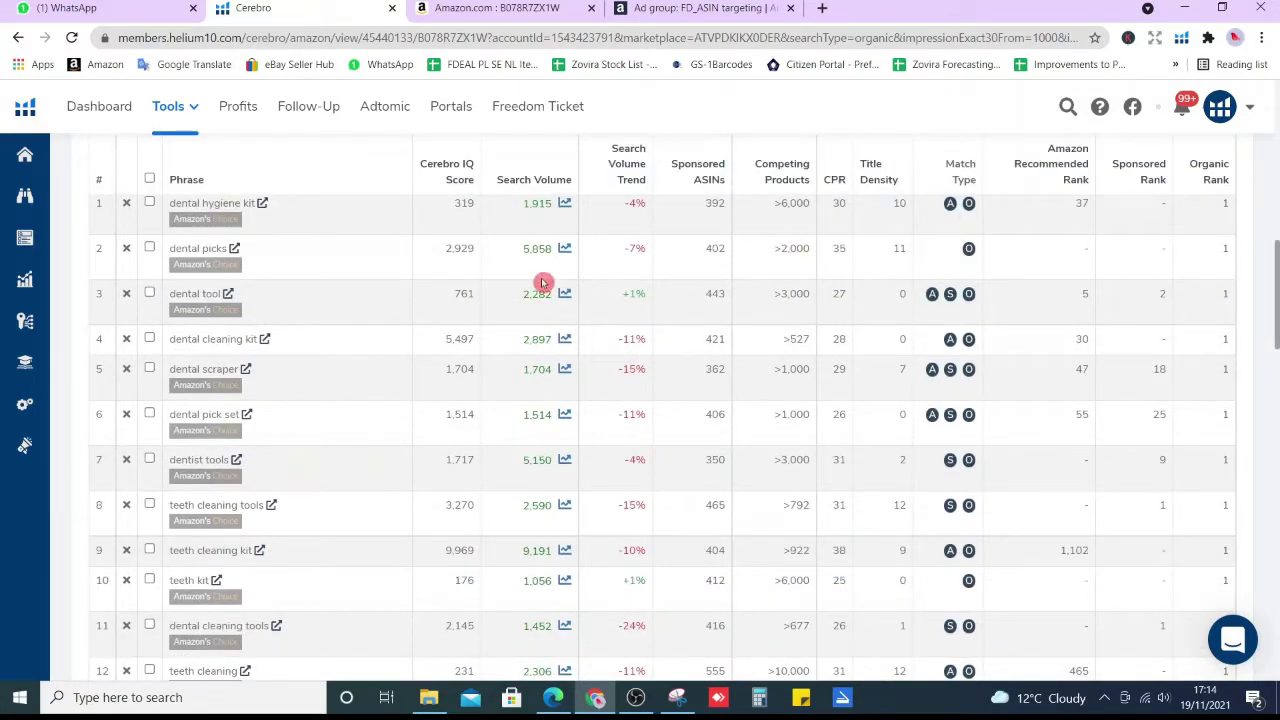
scroll(960, 230, up, 1)
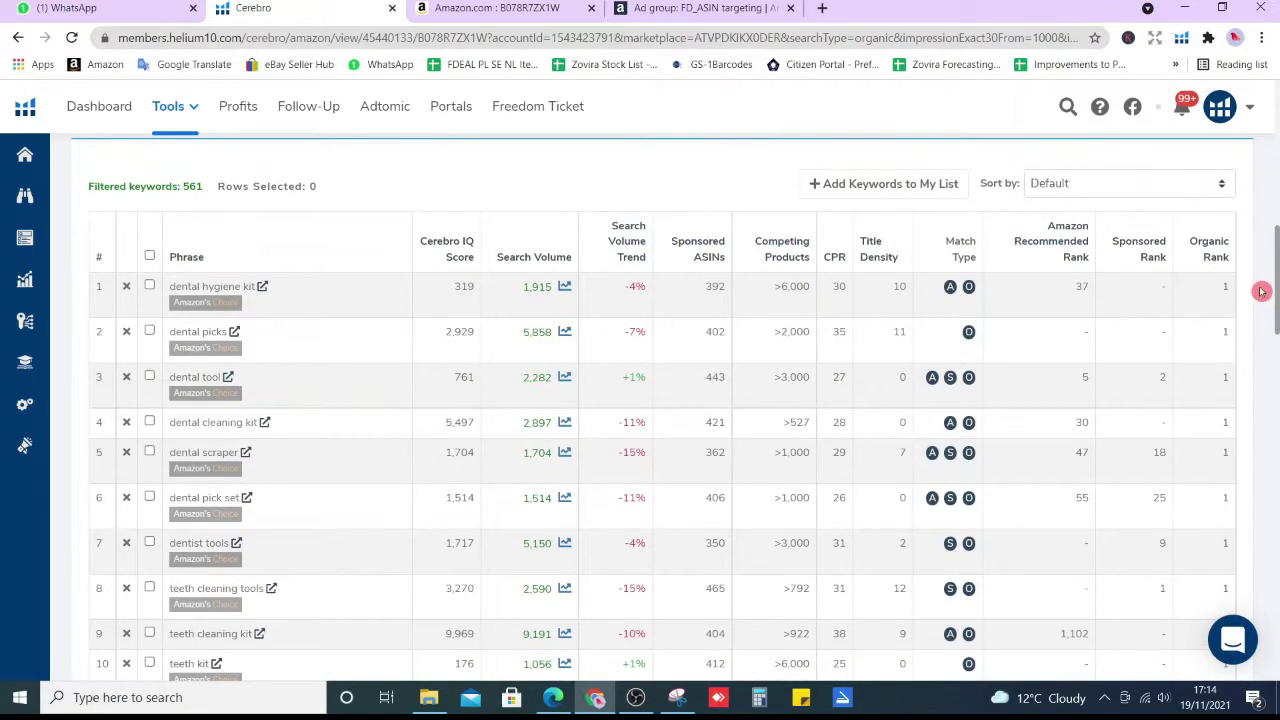
click(1097, 181)
click(1097, 181)
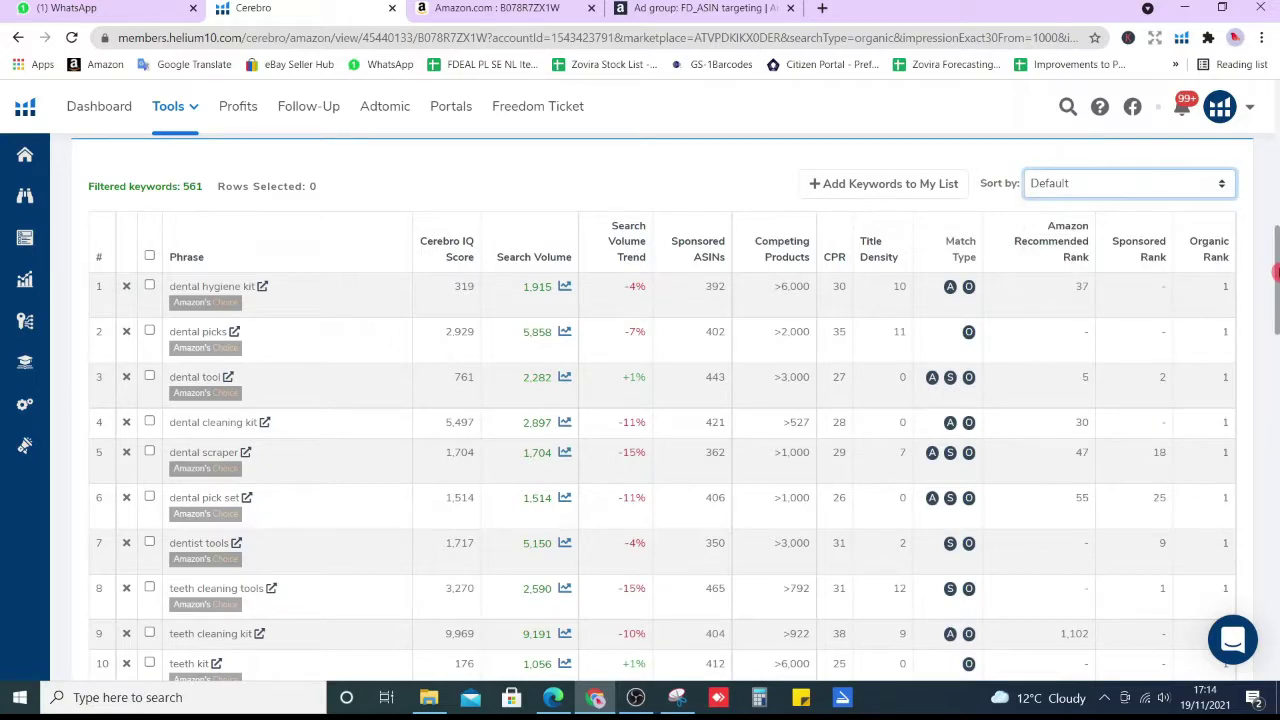
drag(1276, 272, 1276, 280)
double_click(1224, 244)
double_click(1225, 288)
double_click(1225, 333)
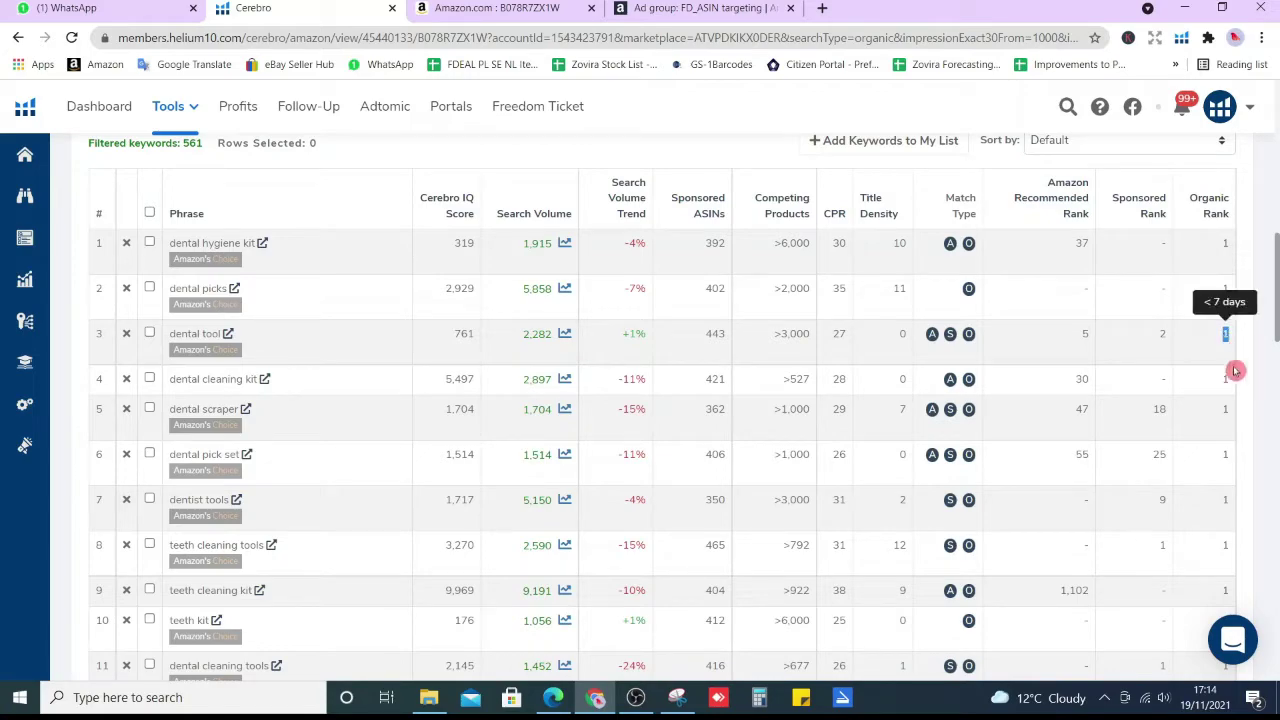
double_click(1225, 379)
double_click(1228, 409)
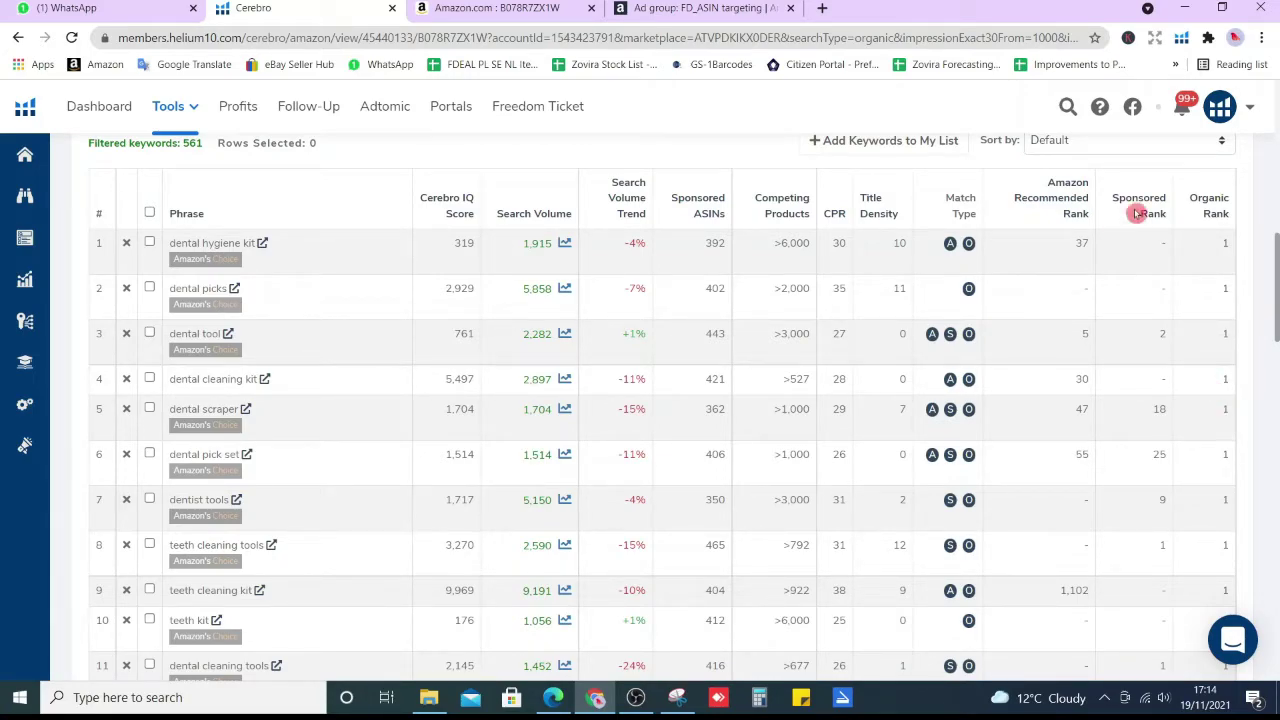
Step: Open the Amazon search results for the phrase "dental hygiene kit", examine the sponsored and organic listings, and close the results
triple_click(216, 242)
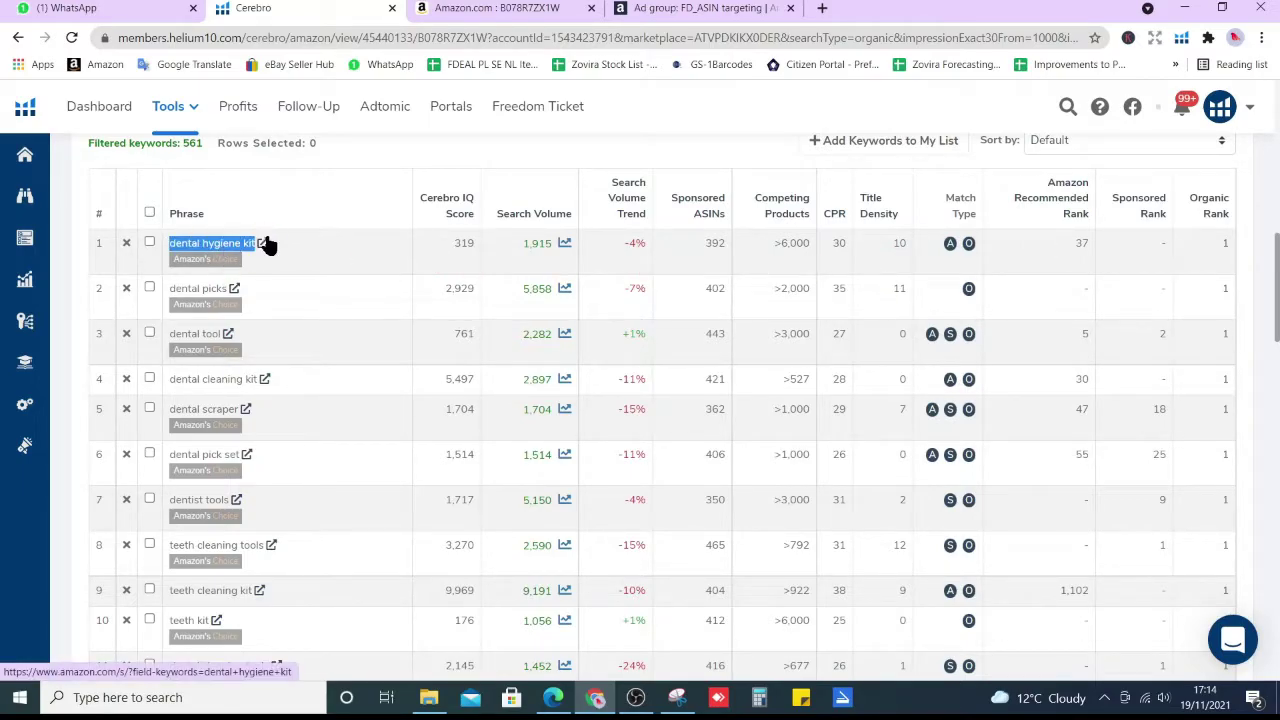
click(265, 242)
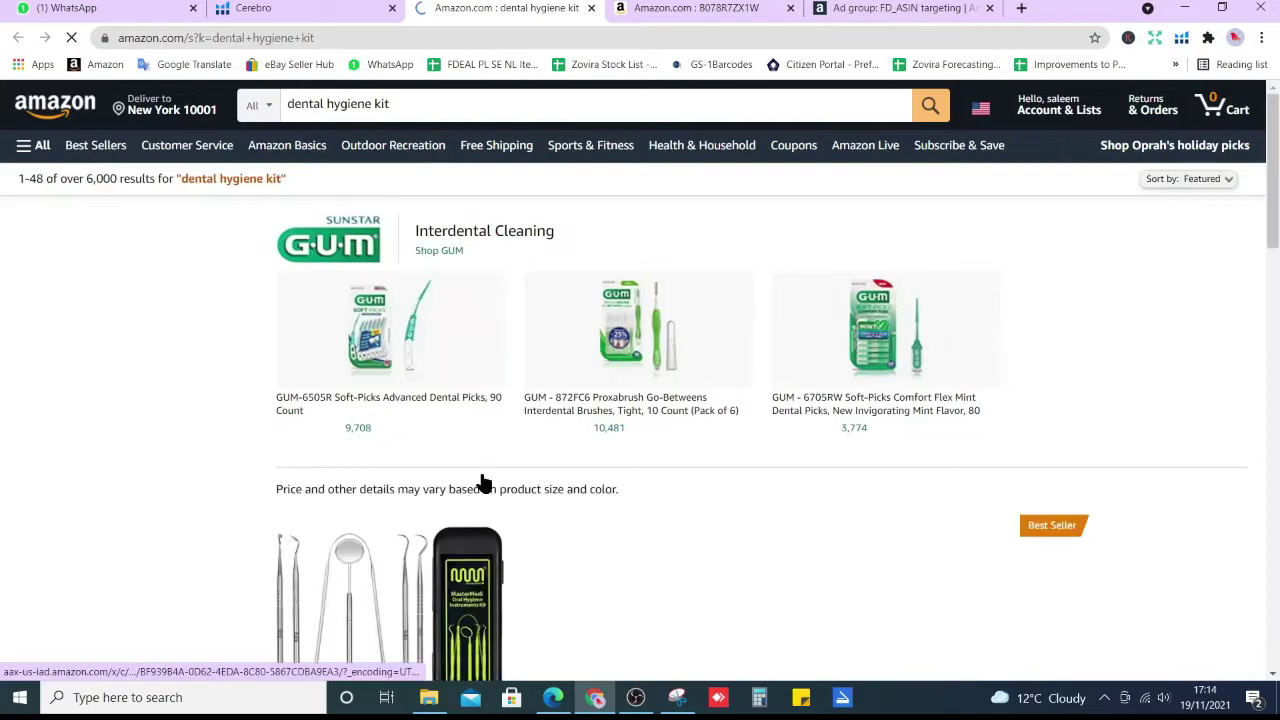
scroll(486, 483, down, 3)
scroll(437, 294, down, 3)
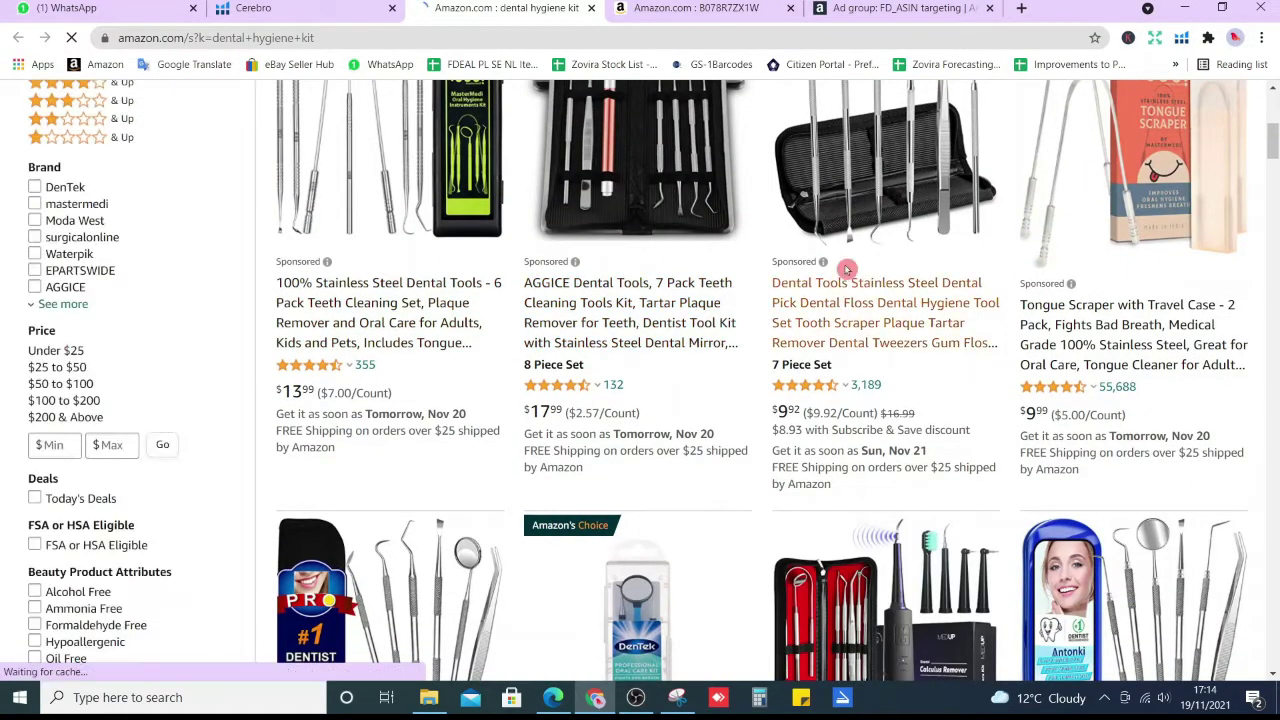
scroll(615, 330, down, 3)
scroll(395, 368, down, 1)
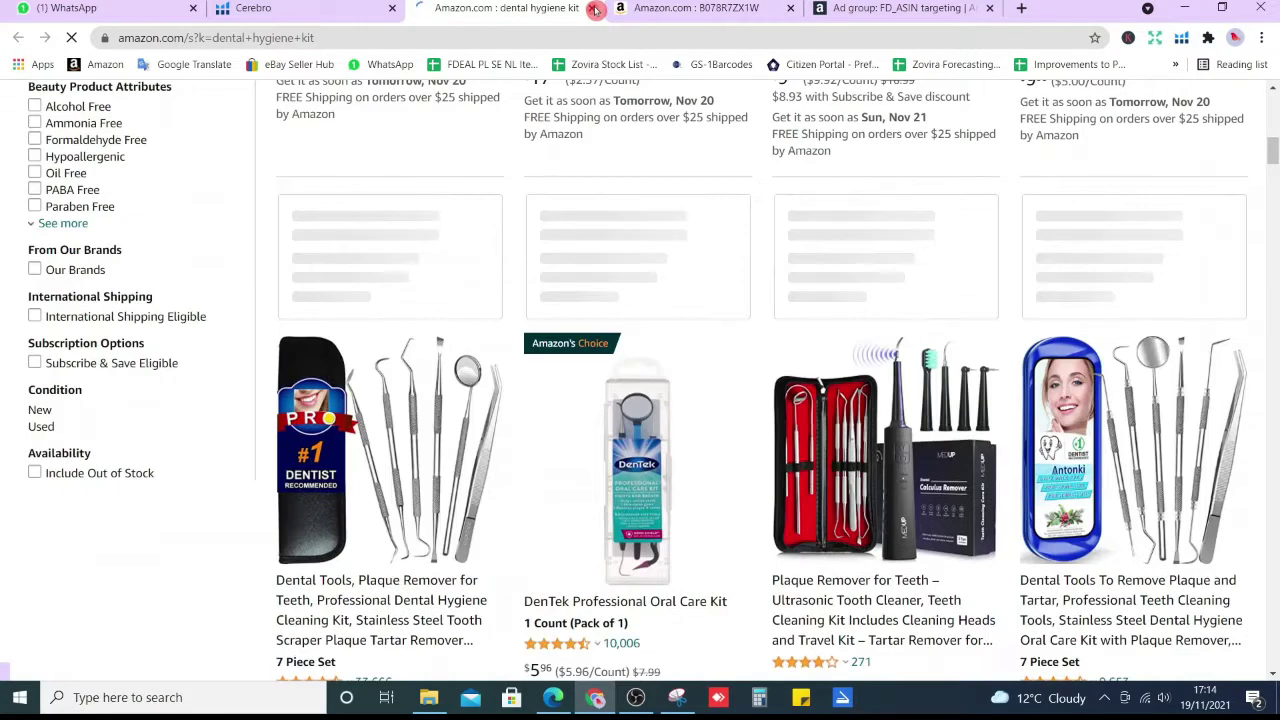
click(594, 9)
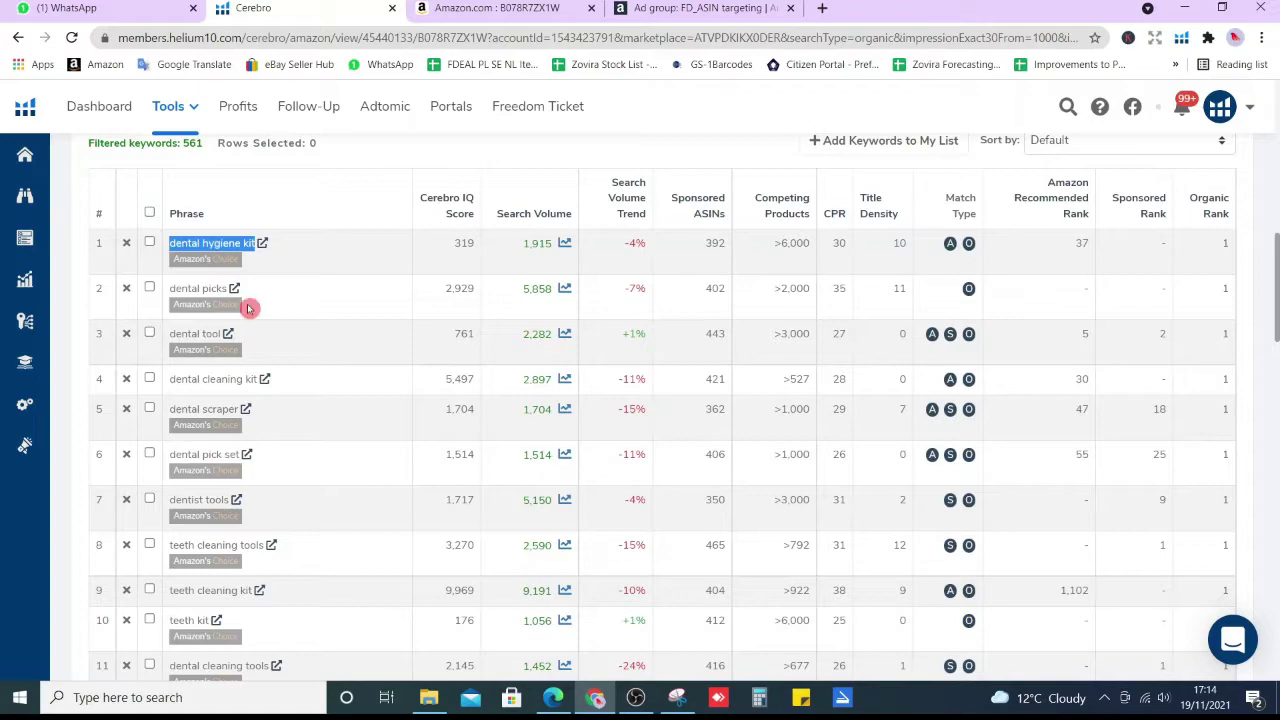
Step: Sort the keywords by Search Volume High To Low and check the organic ranks of dental floss and floss picks
scroll(398, 356, up, 1)
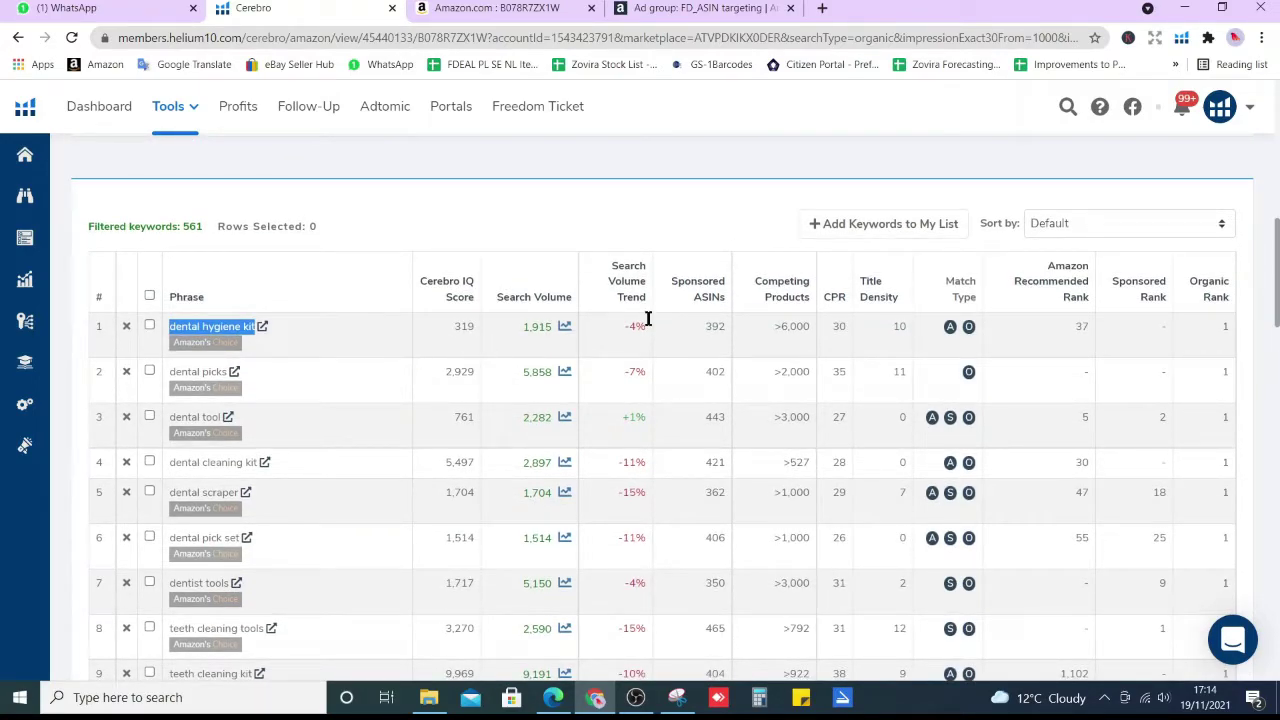
drag(1277, 261, 1277, 268)
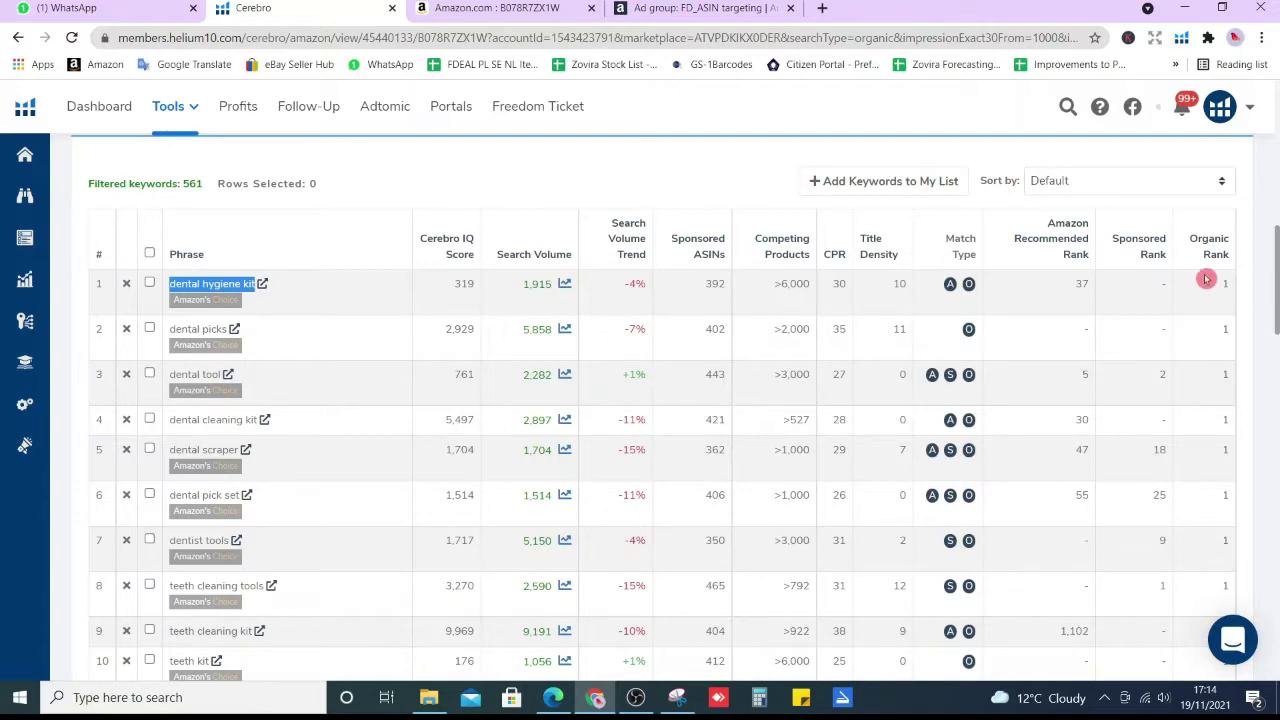
click(1116, 182)
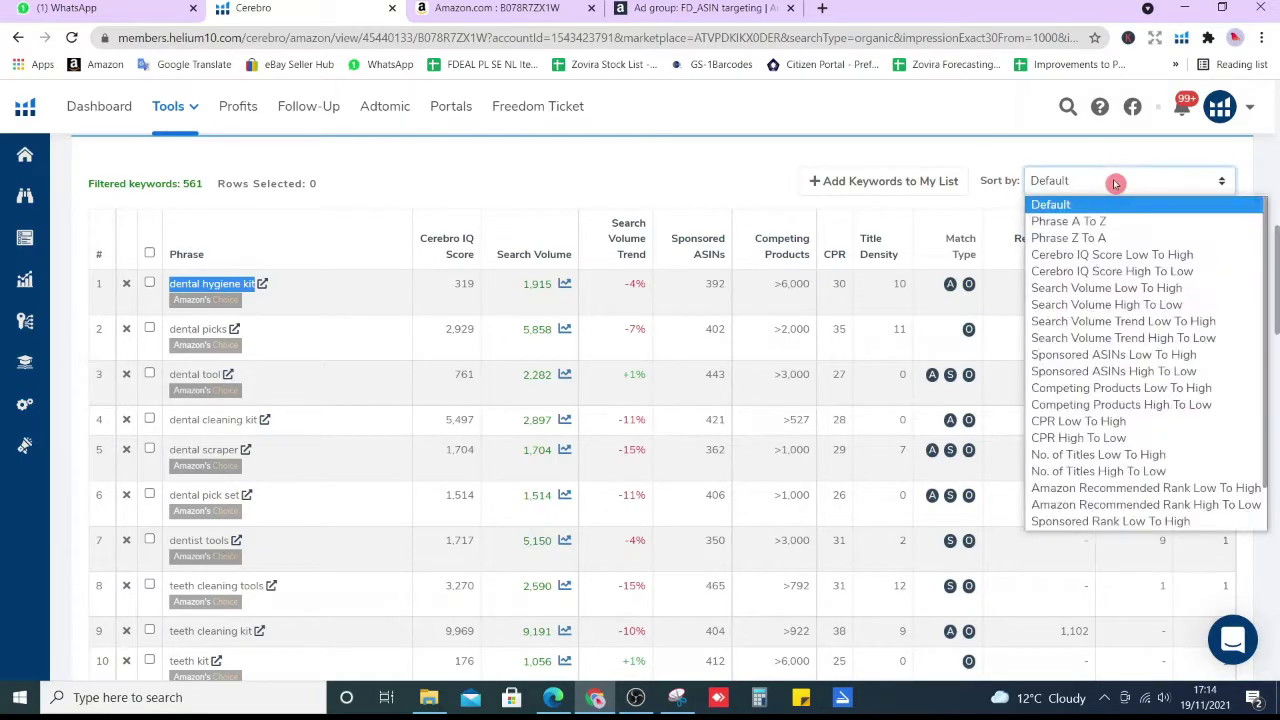
click(1177, 304)
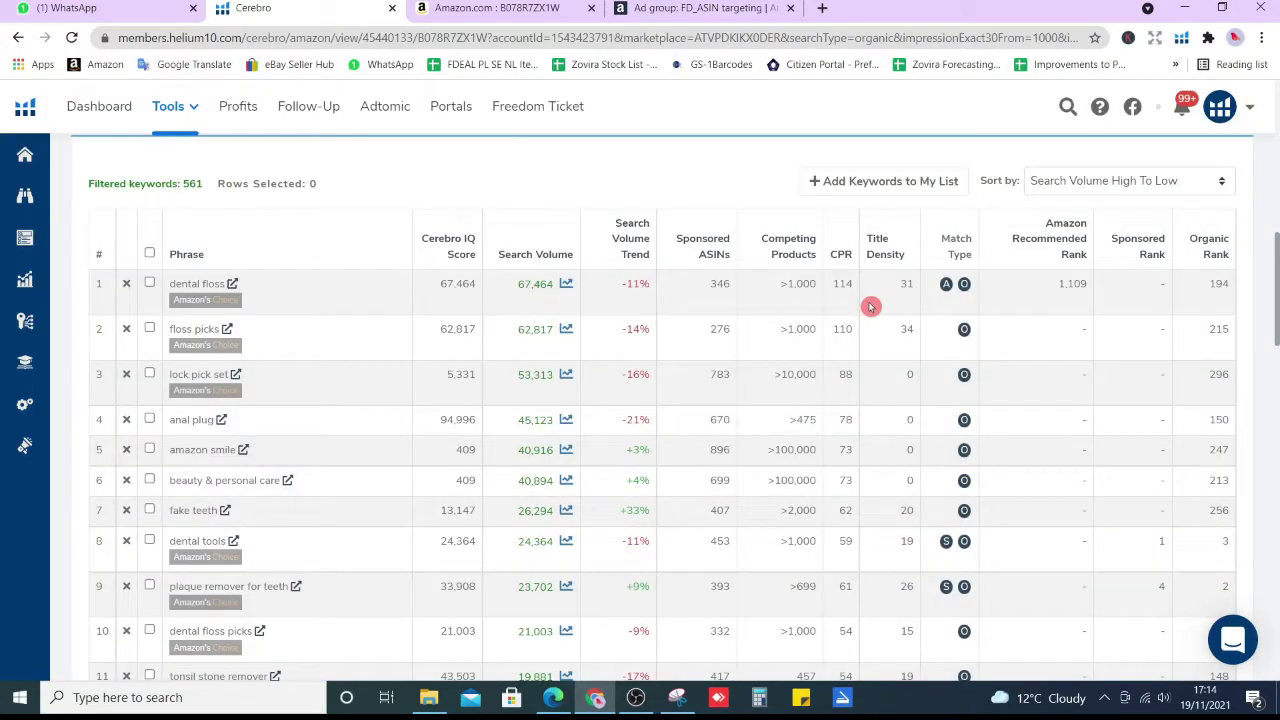
drag(1277, 265, 1277, 261)
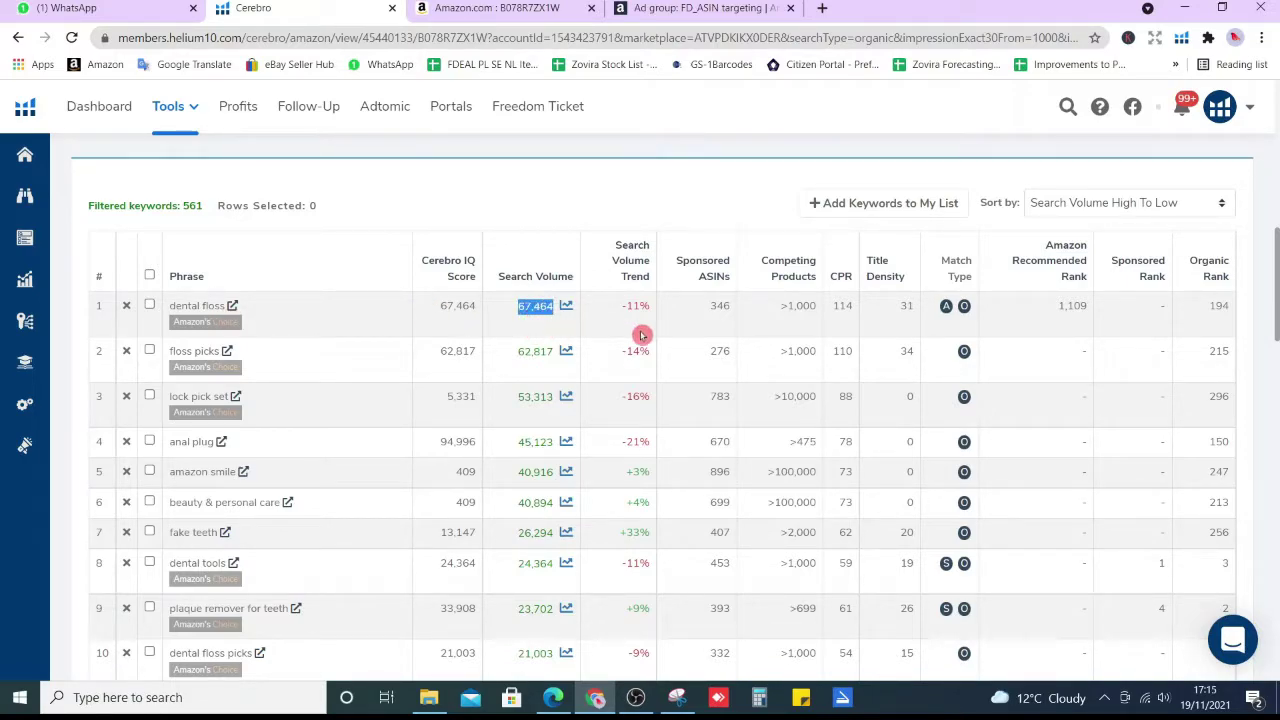
double_click(1209, 309)
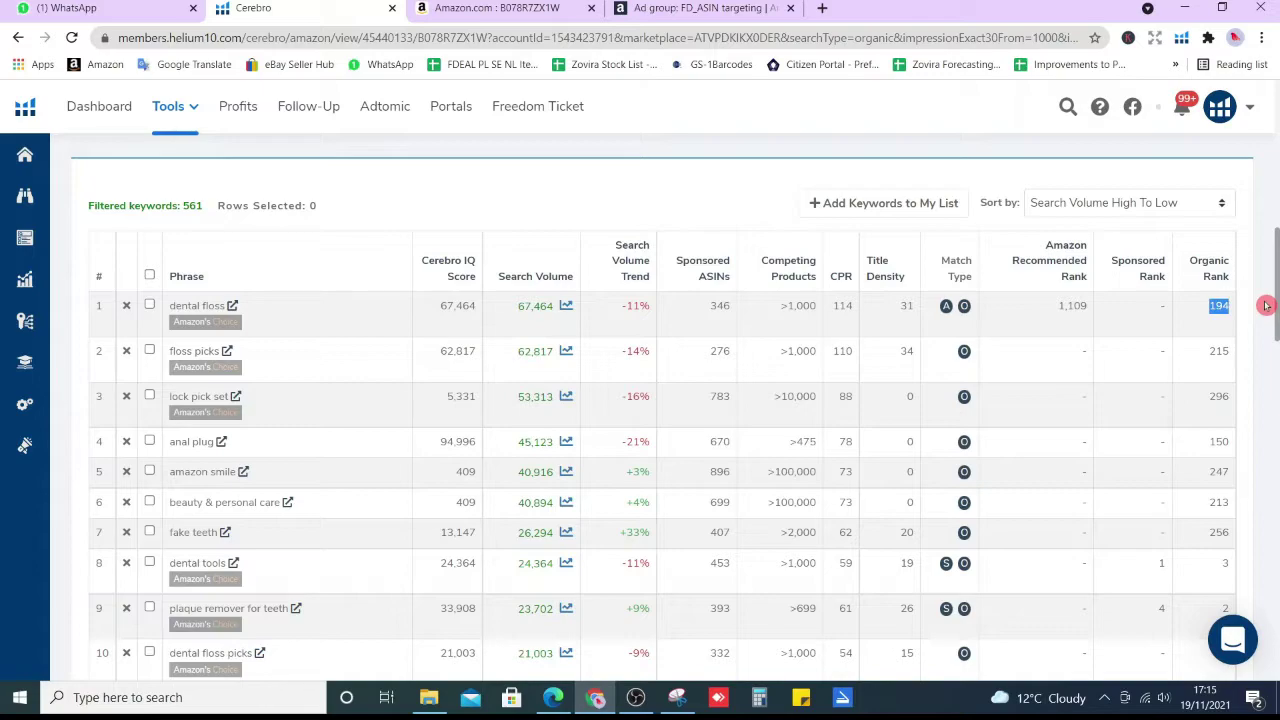
double_click(1214, 354)
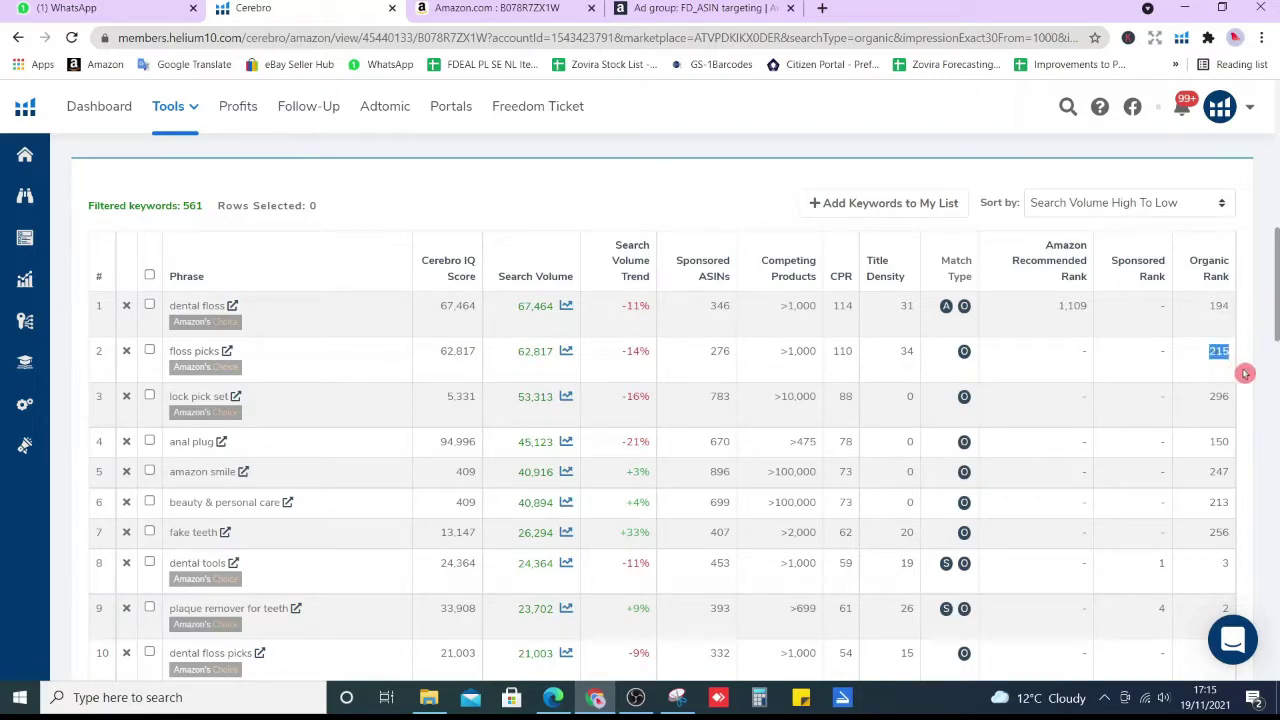
drag(1276, 303, 1276, 315)
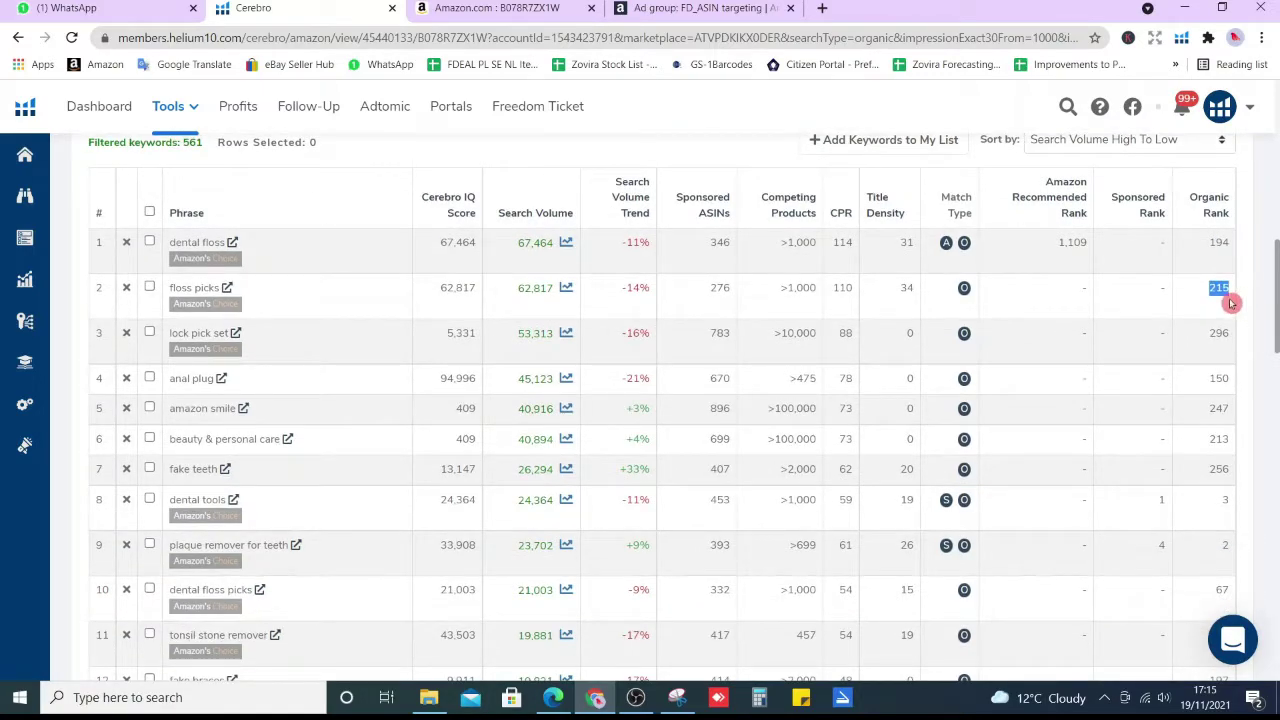
Step: Examine the keywords further down the volume-sorted list, checking the organic rank of "dental pick"
scroll(260, 344, down, 4)
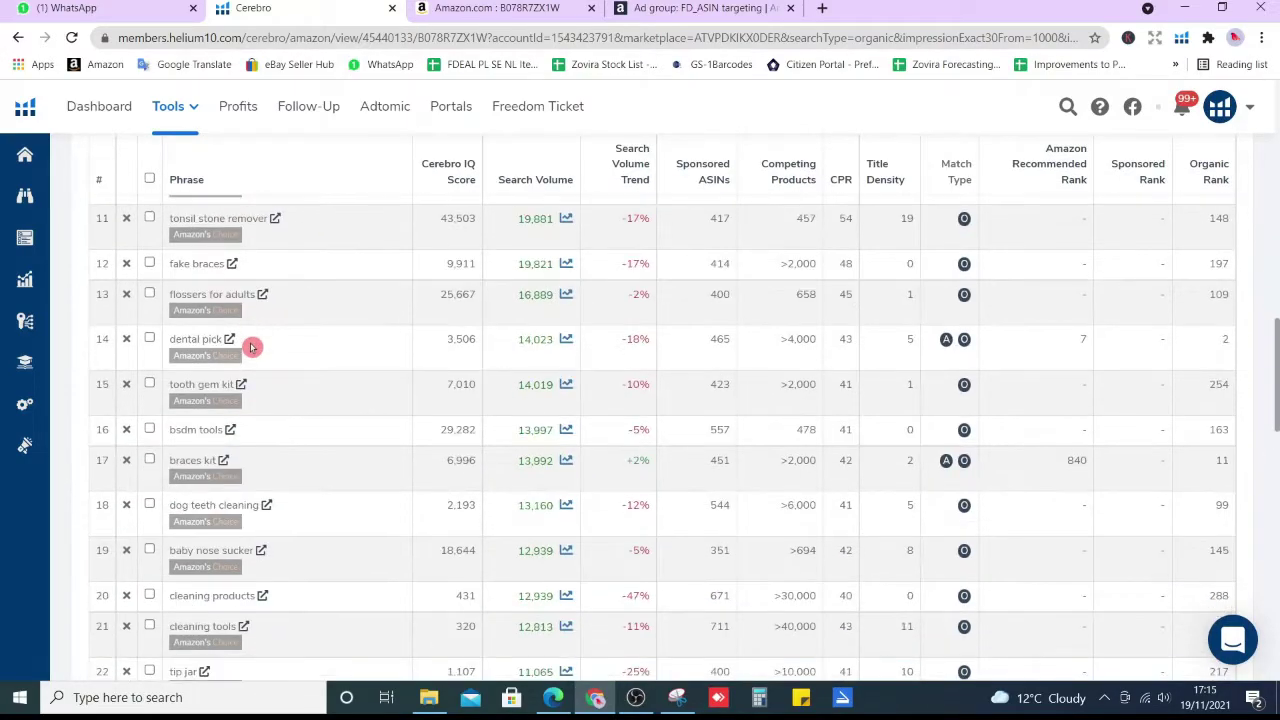
scroll(252, 347, up, 1)
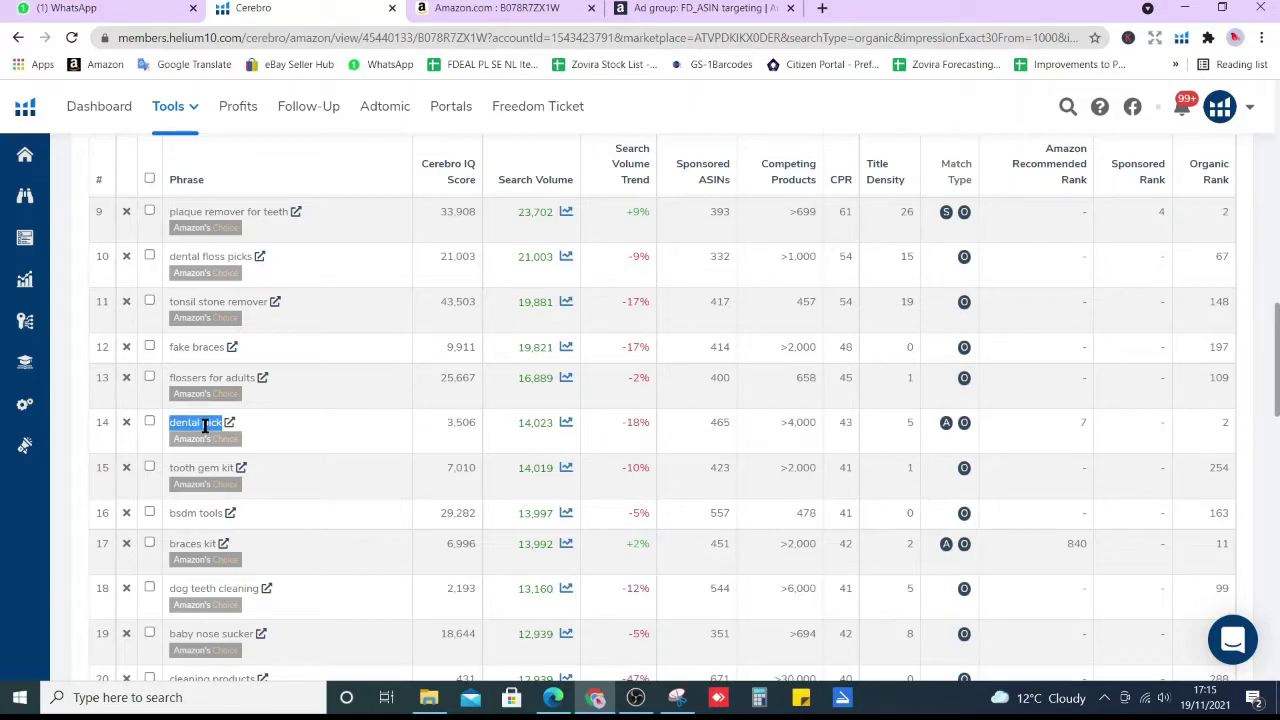
double_click(1225, 424)
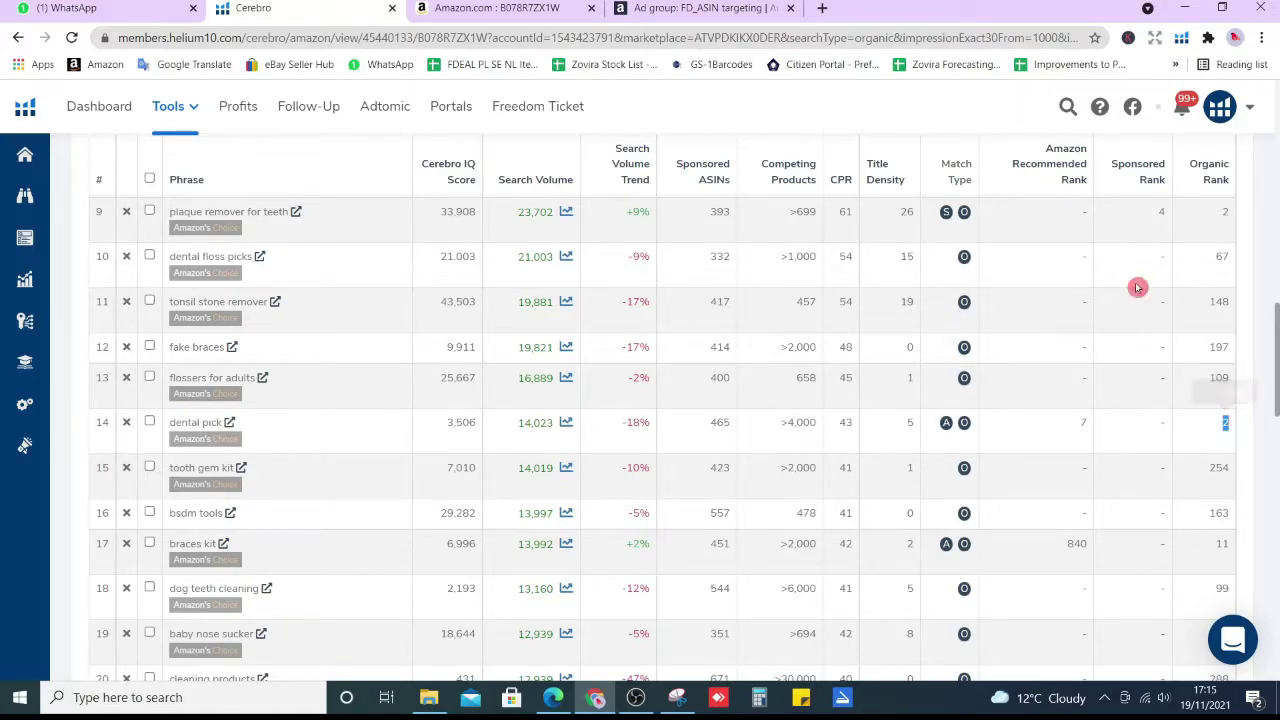
scroll(880, 370, down, 2)
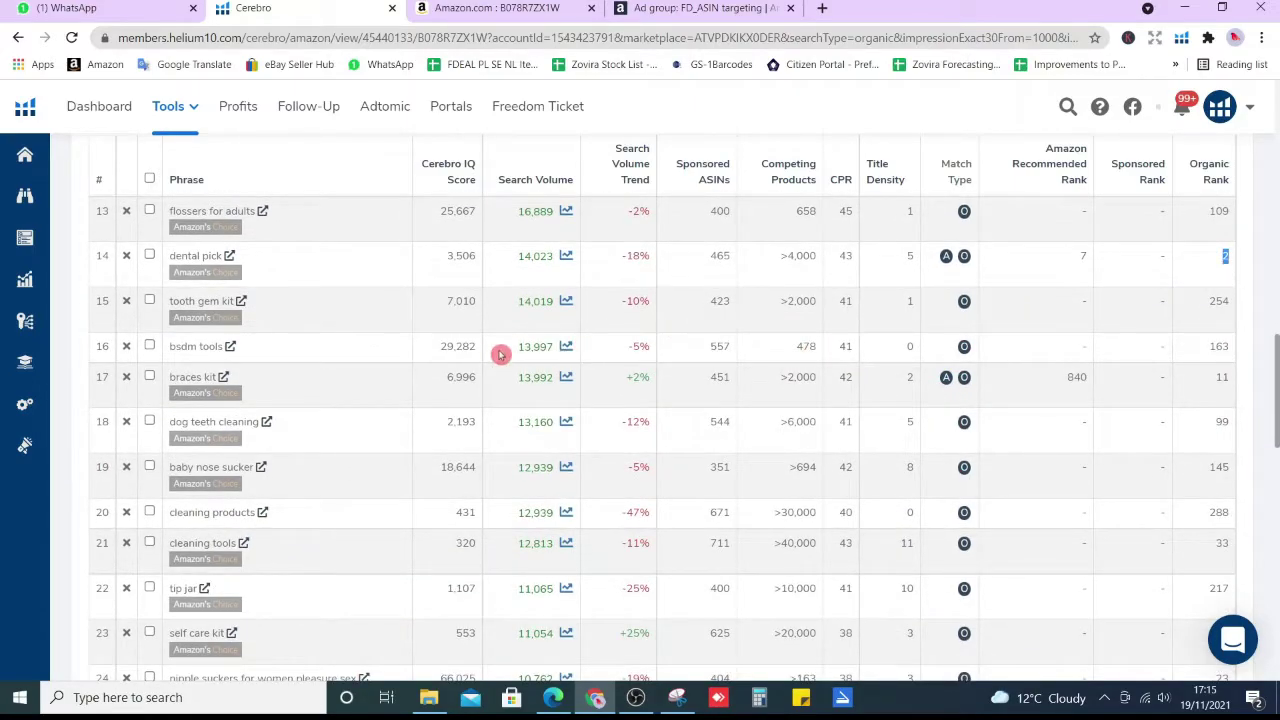
scroll(400, 360, down, 2)
scroll(281, 408, down, 4)
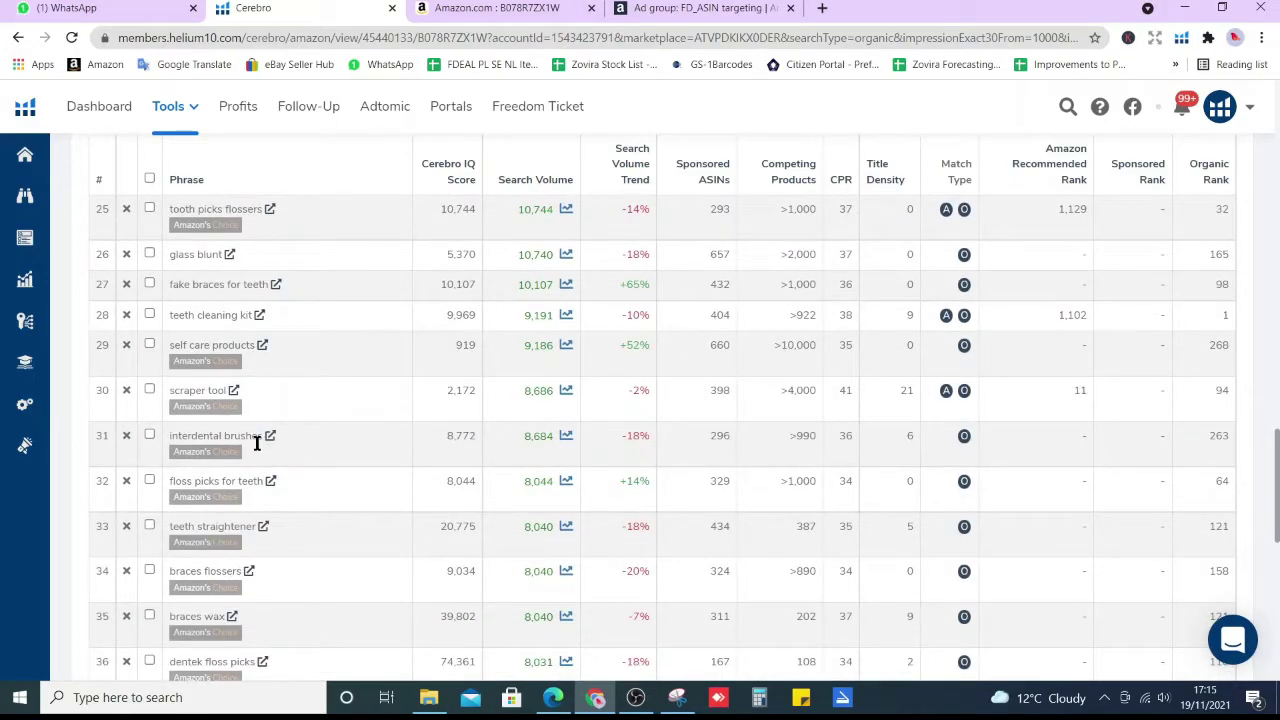
scroll(257, 443, up, 10)
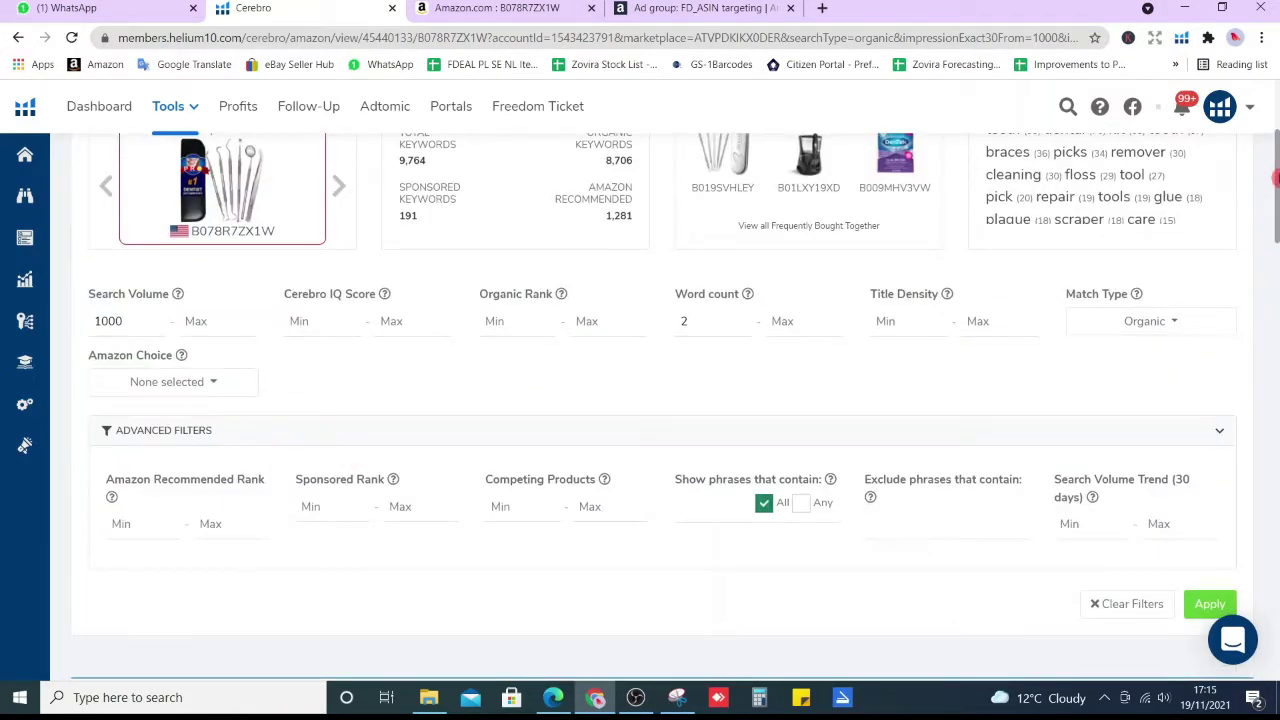
Step: Sort the keywords by Organic Rank Low To High and compare the search volumes and organic ranks of the leading phrases
scroll(1276, 177, down, 5)
click(1136, 248)
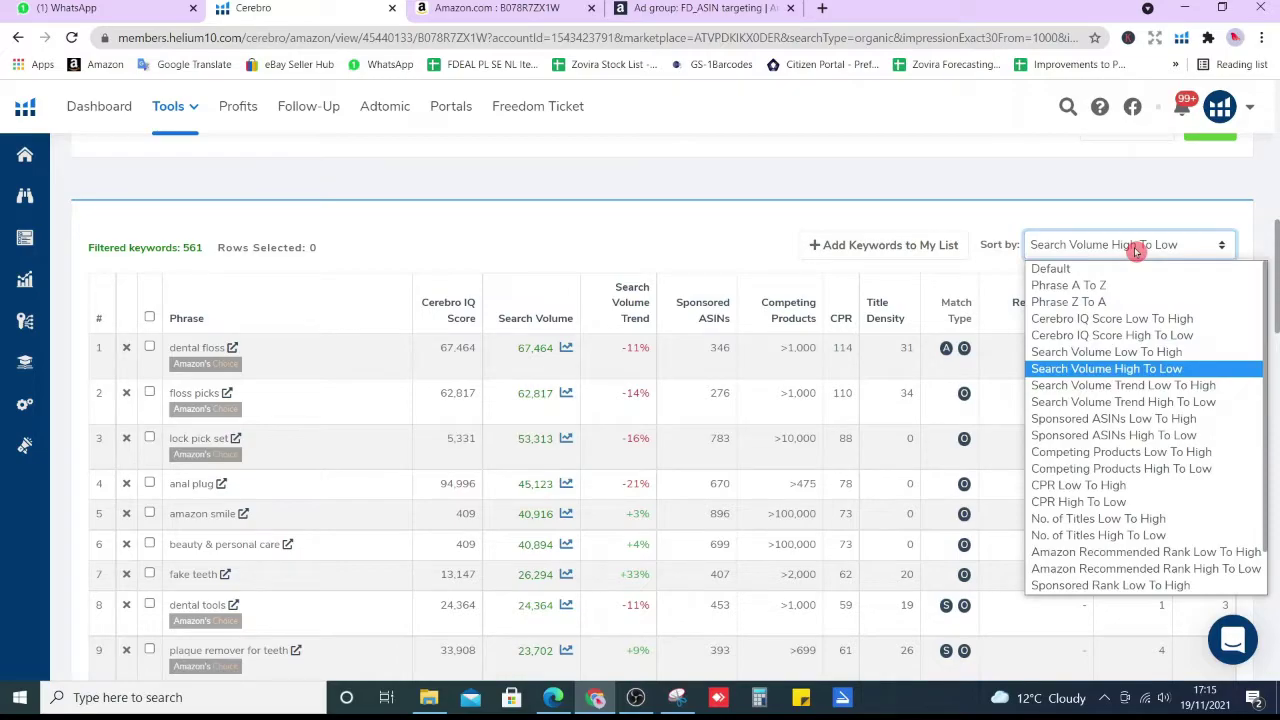
scroll(1137, 408, down, 1)
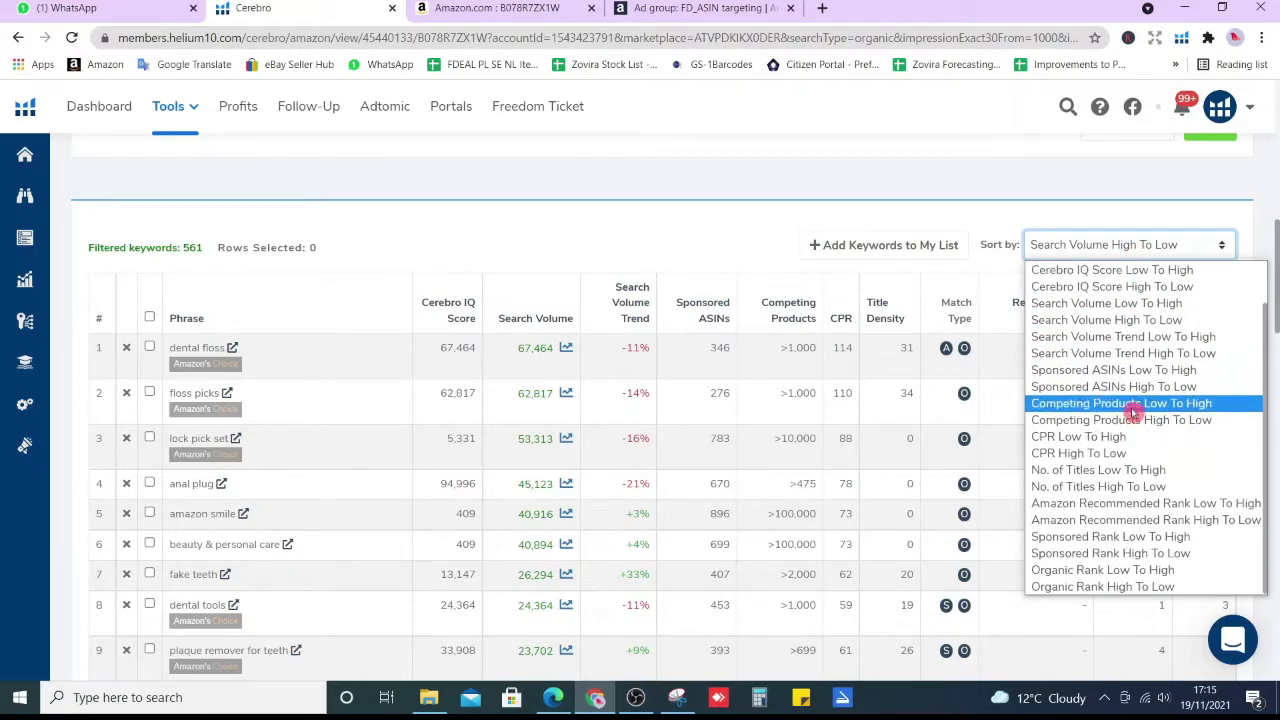
click(1168, 570)
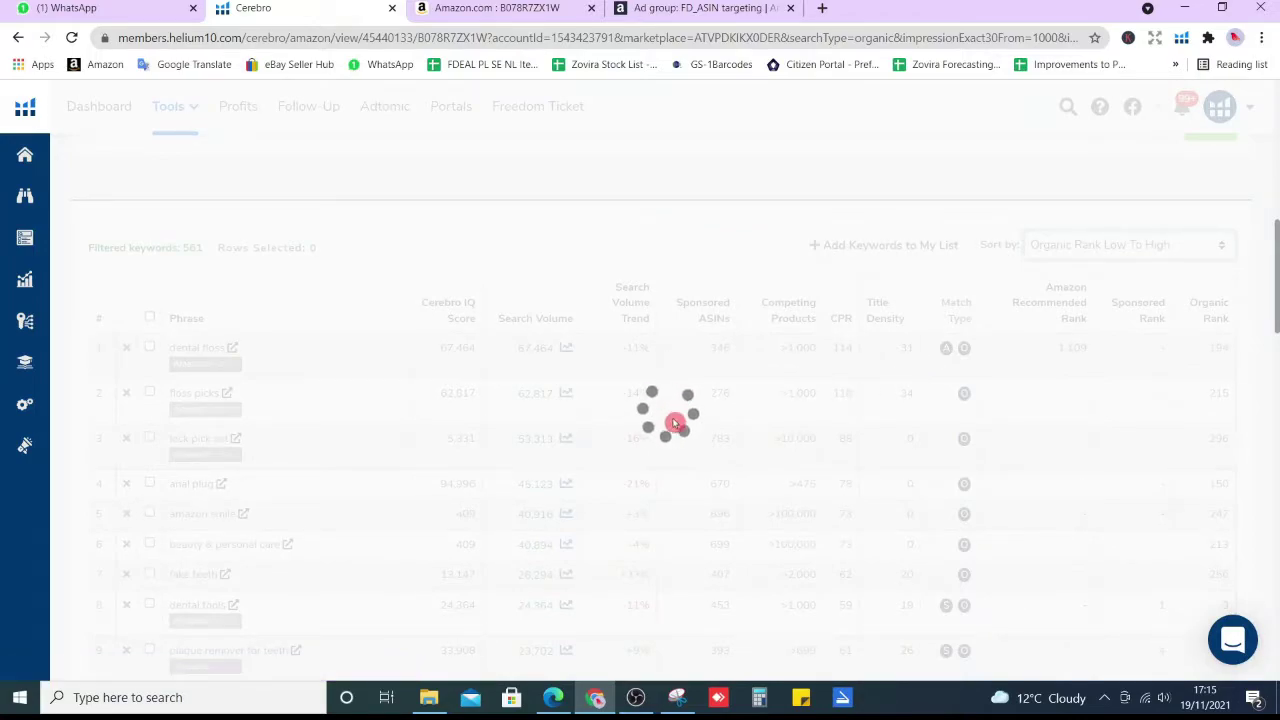
drag(1277, 258, 1277, 261)
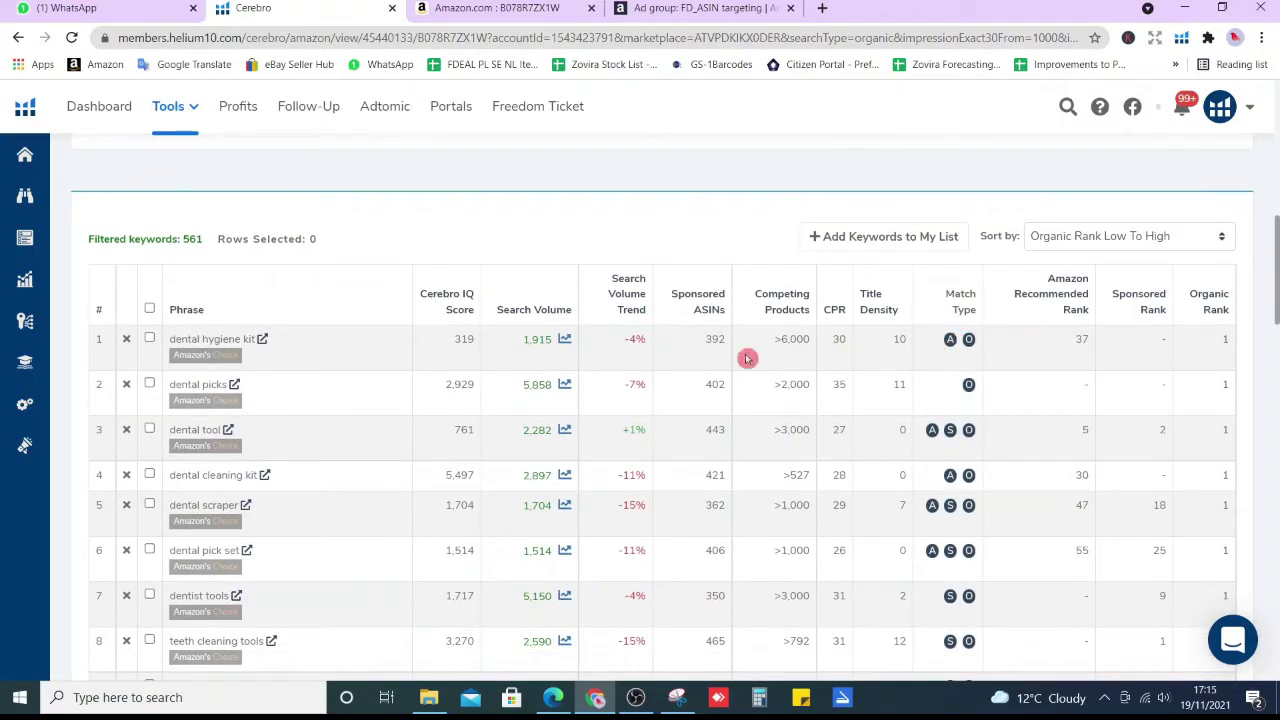
double_click(540, 340)
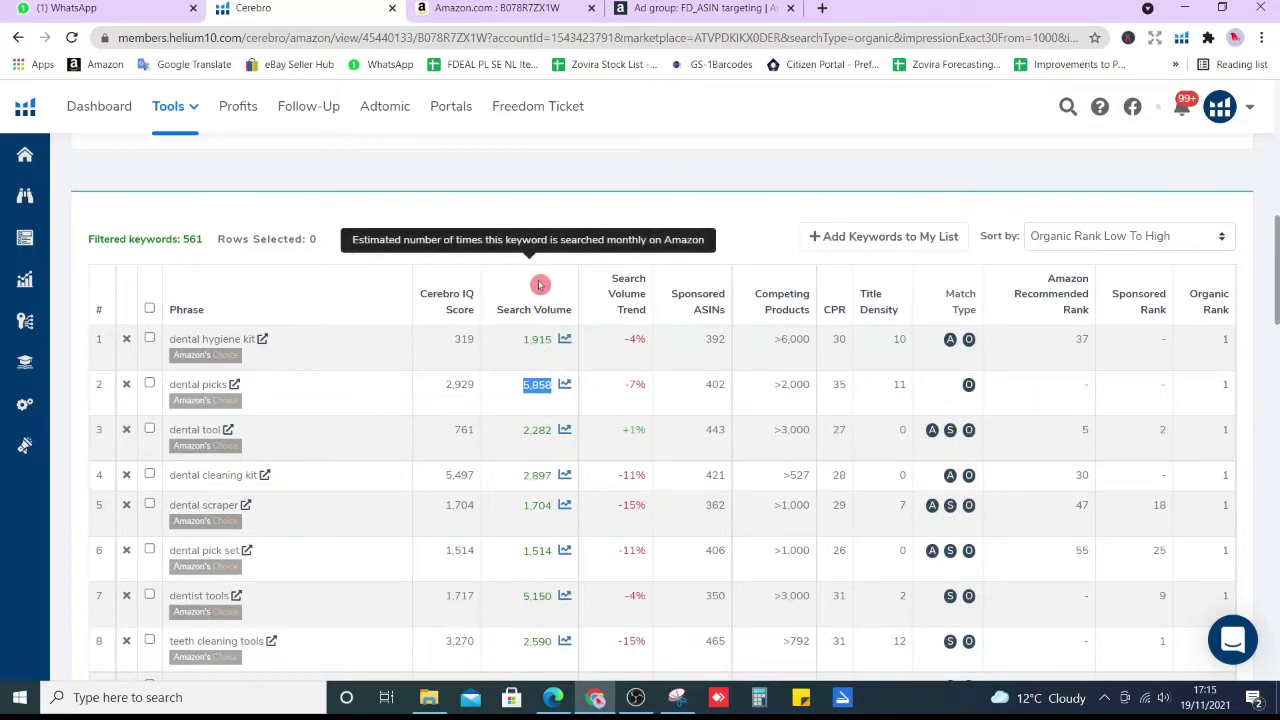
drag(523, 343, 549, 343)
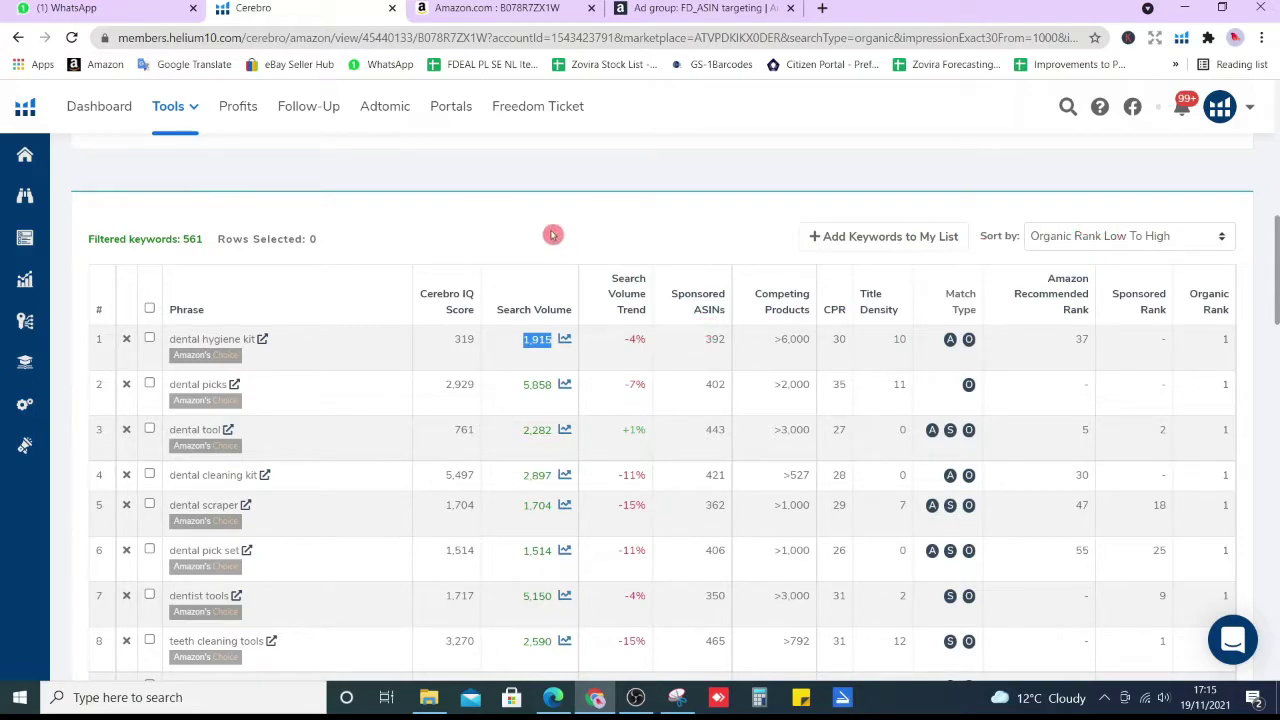
drag(1211, 347, 1239, 349)
click(1221, 347)
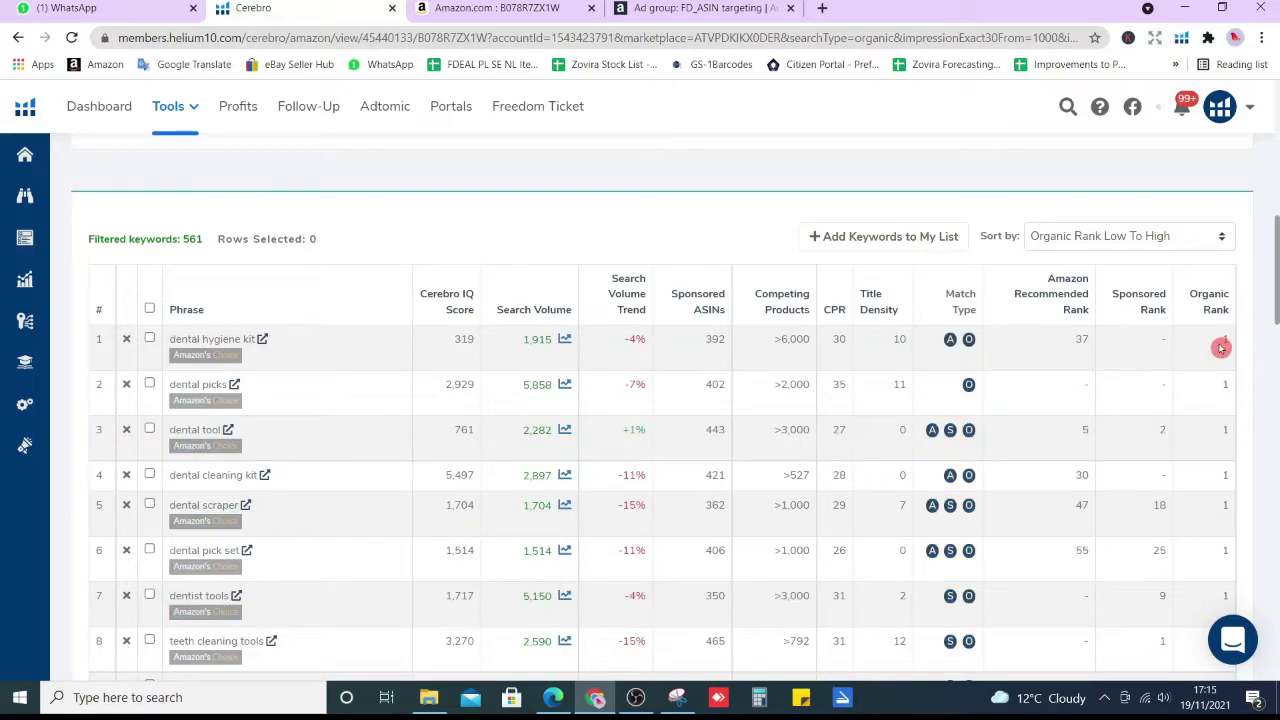
Step: Sort the keywords by Organic Rank High To Low and look through the organic ranks down the list
click(1149, 251)
scroll(1165, 510, down, 1)
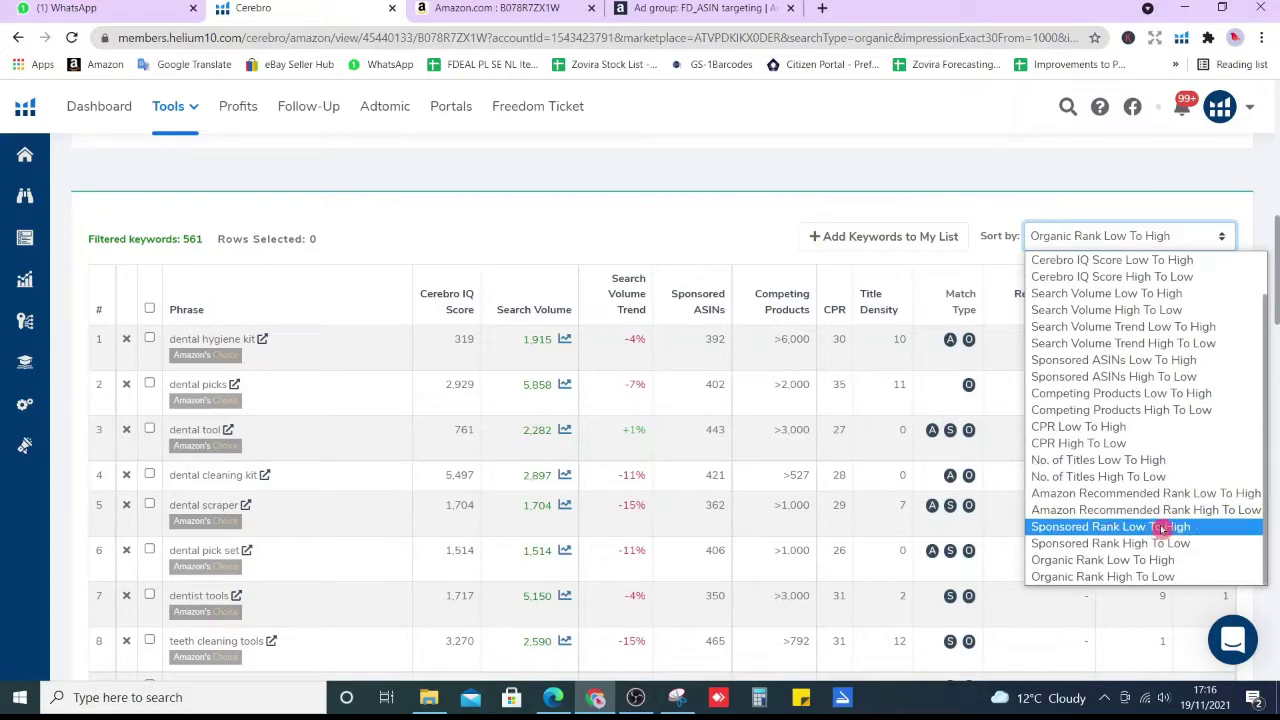
click(1142, 578)
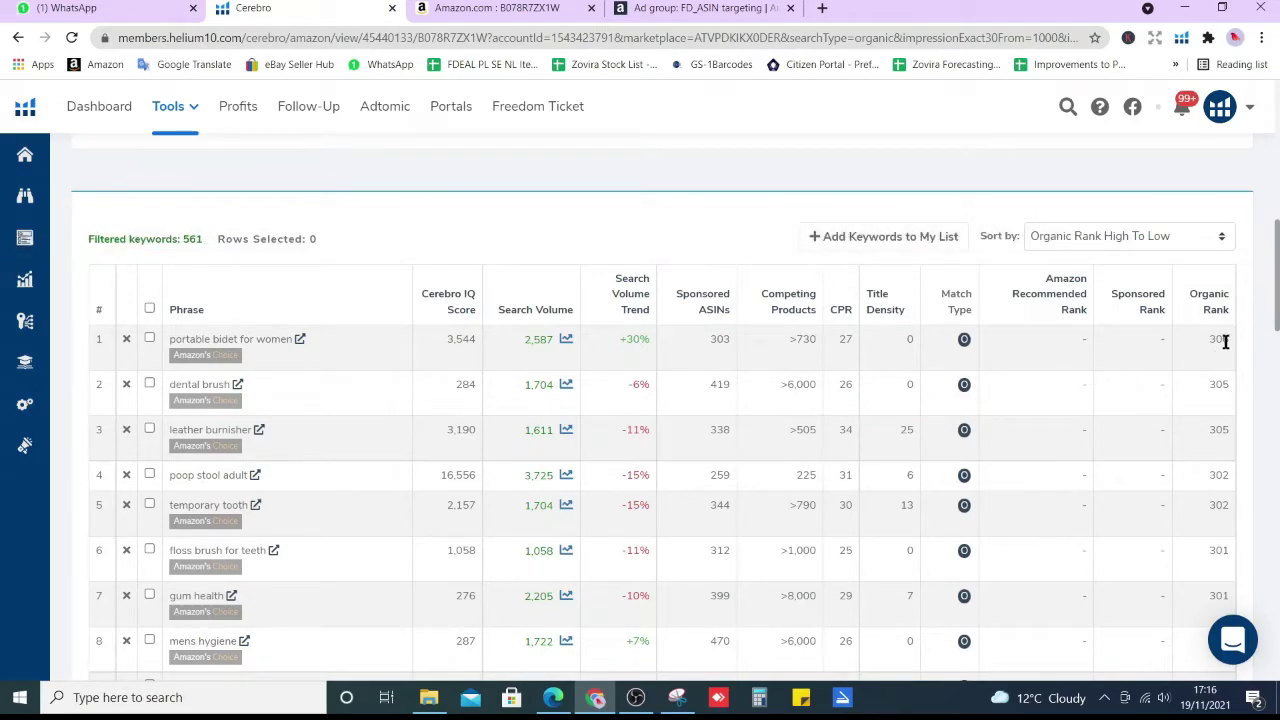
scroll(1203, 370, down, 12)
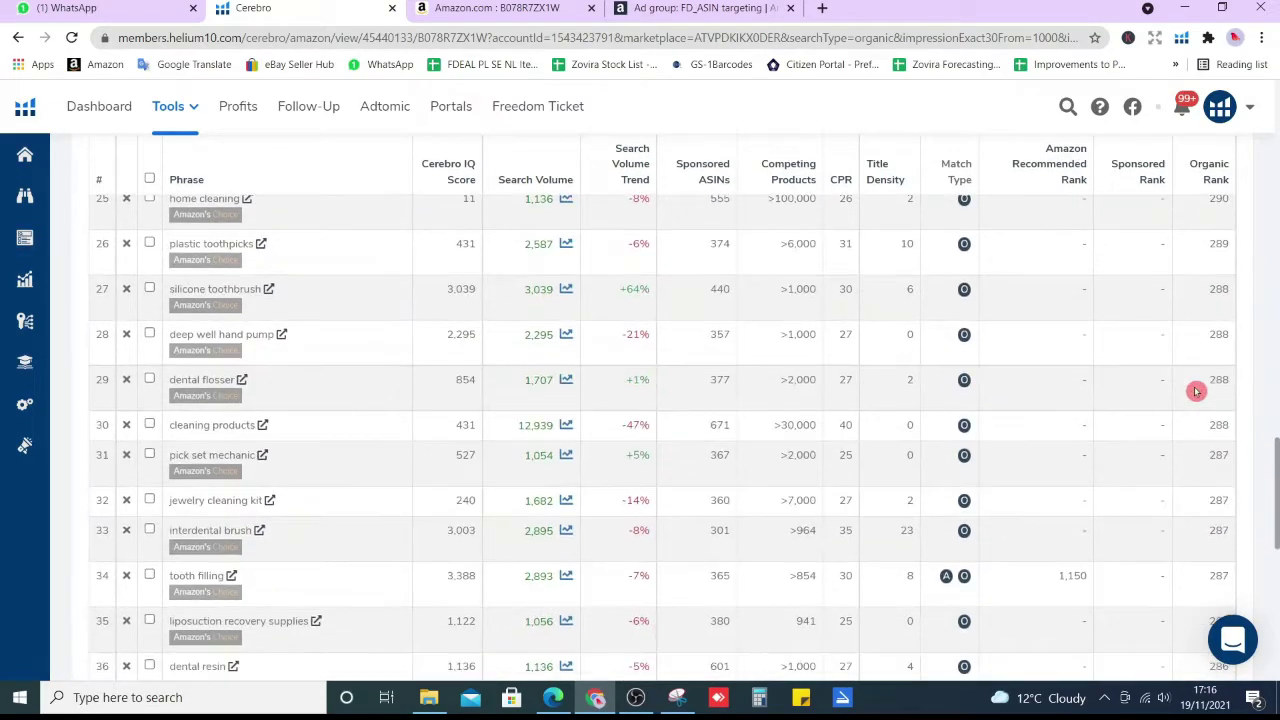
Step: Sort the keywords by Search Volume High To Low and check the search volume of the dental floss phrase
scroll(1195, 385, up, 6)
scroll(1193, 387, up, 10)
scroll(1080, 374, down, 4)
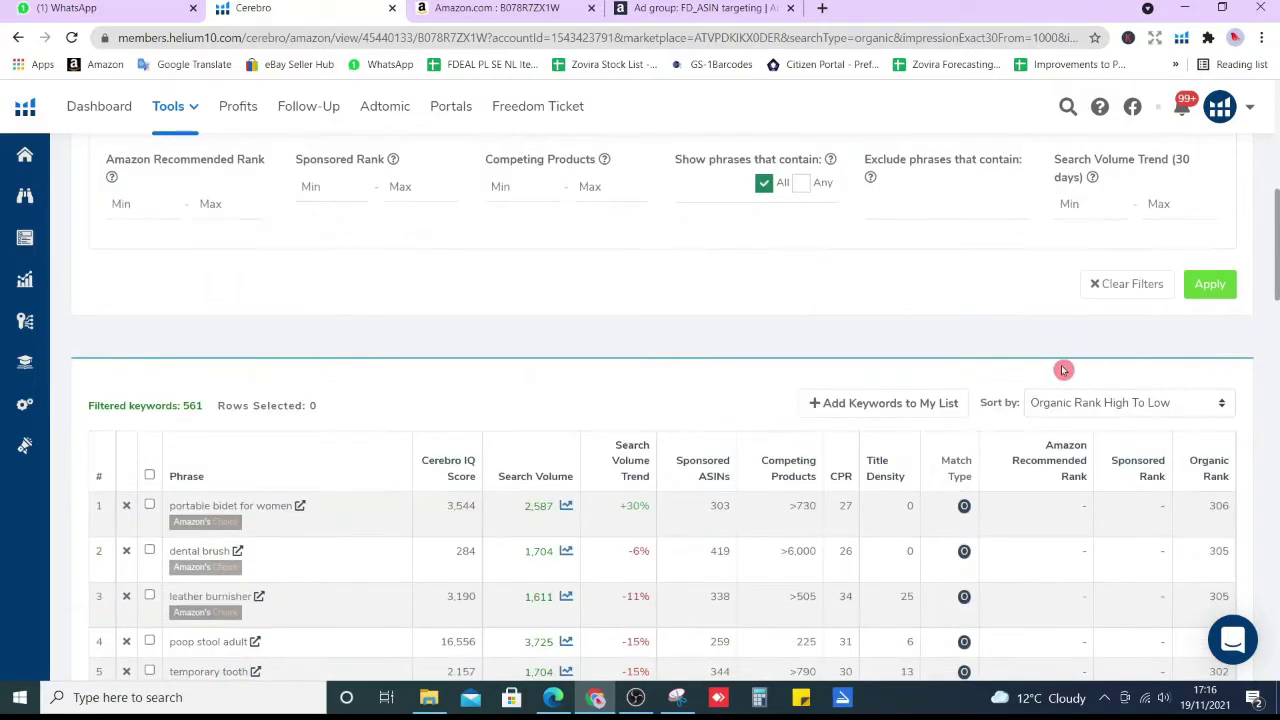
click(1130, 240)
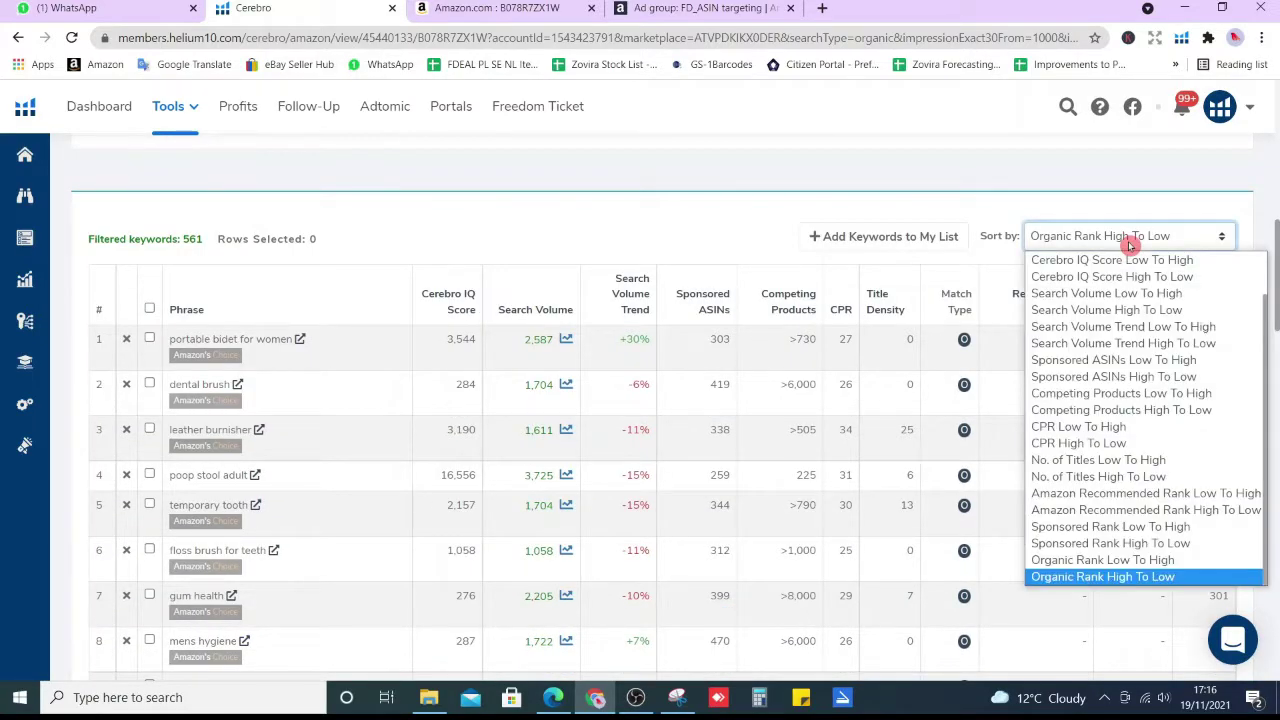
scroll(1168, 352, up, 1)
scroll(1166, 477, down, 1)
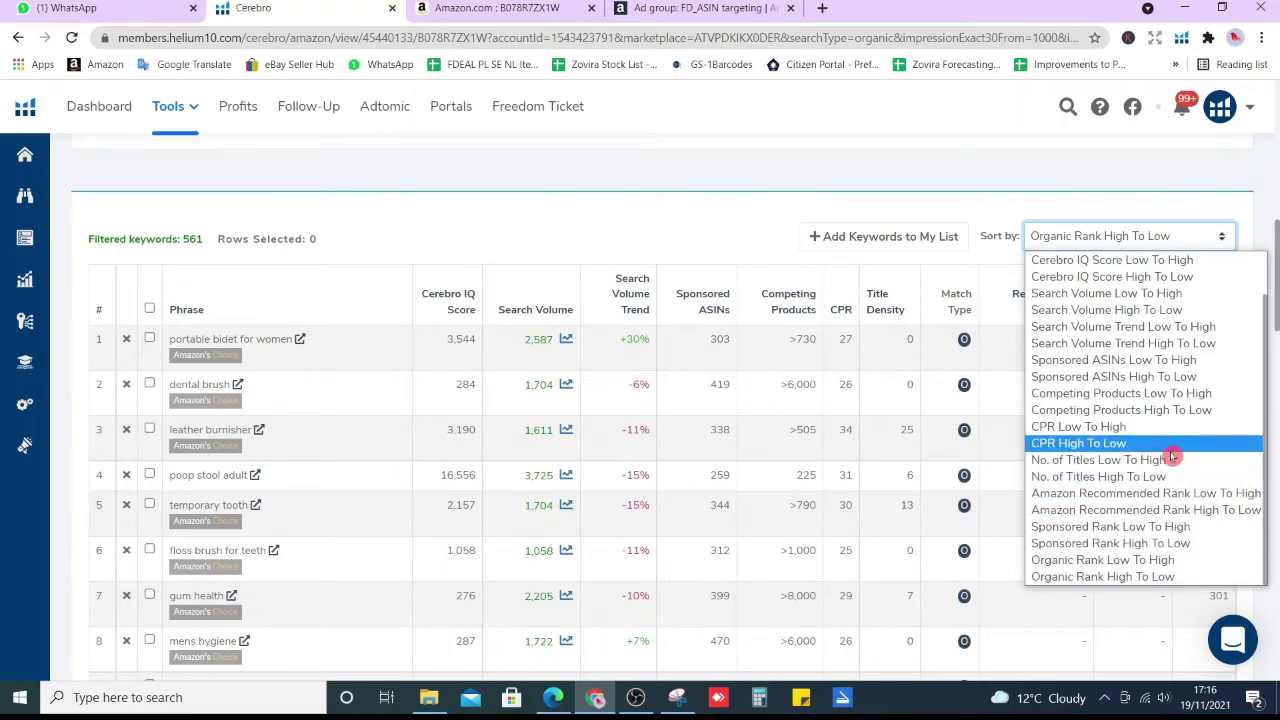
scroll(1178, 445, up, 1)
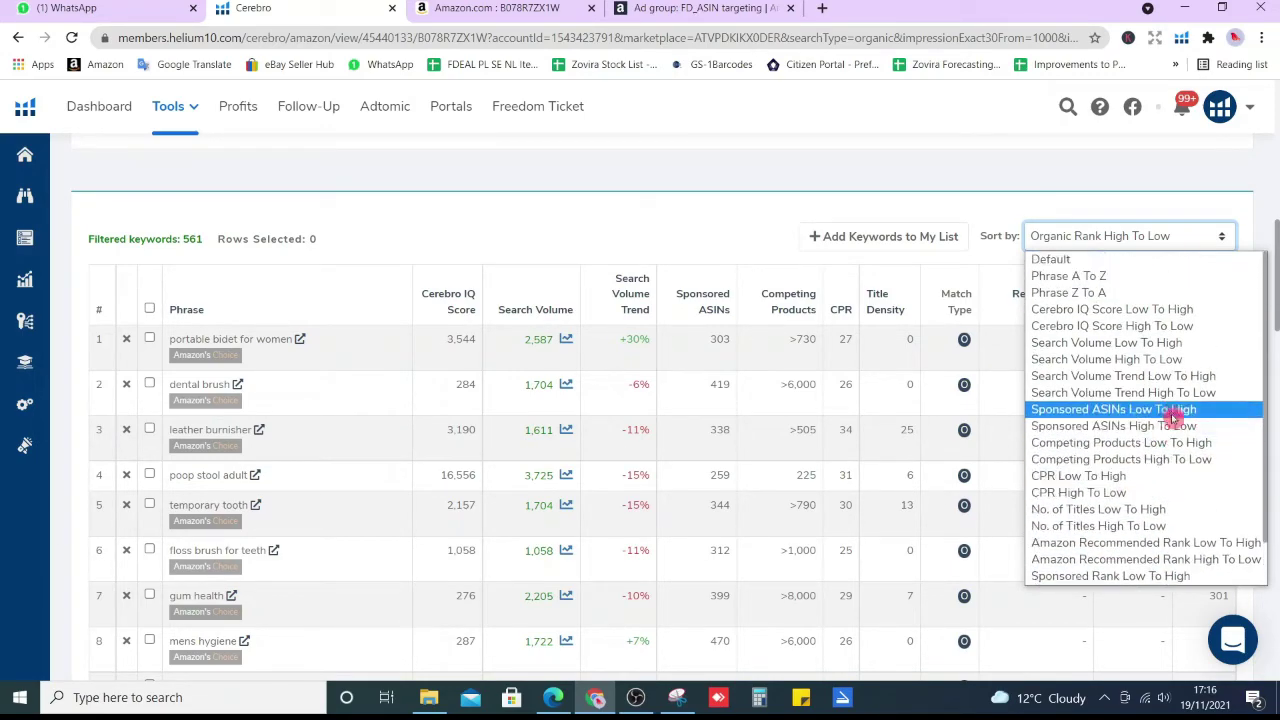
click(1185, 359)
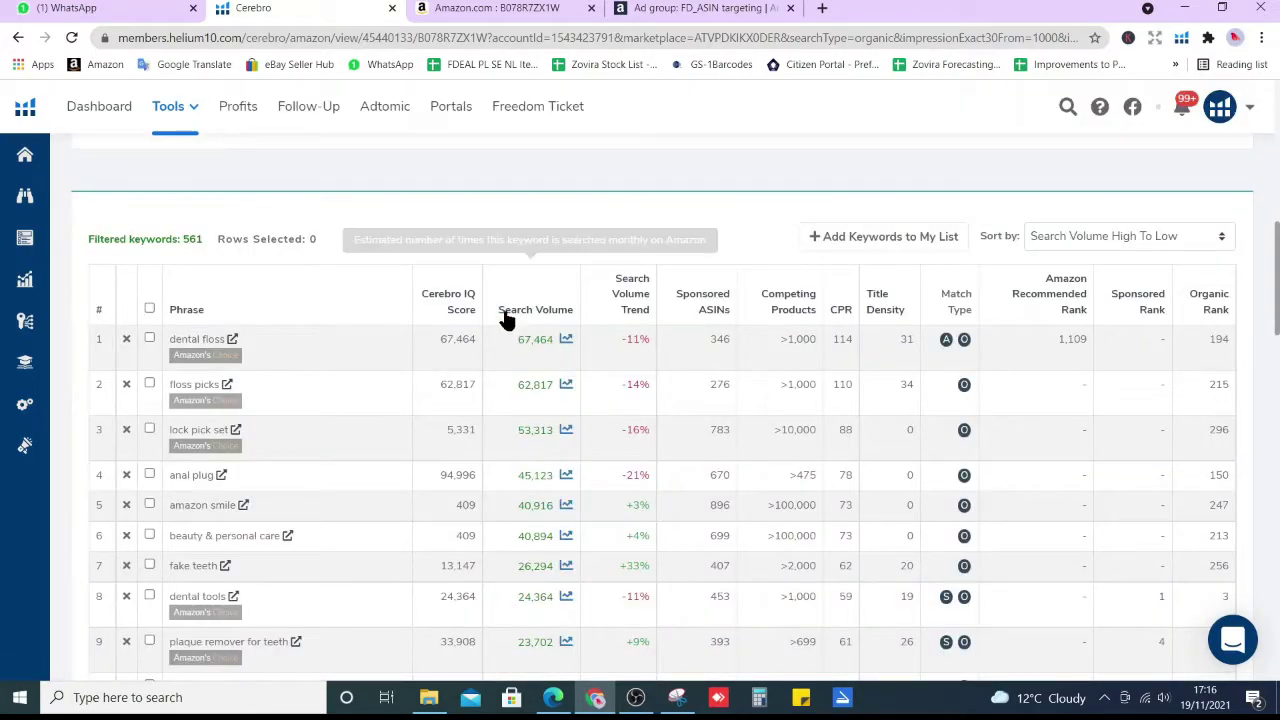
click(507, 314)
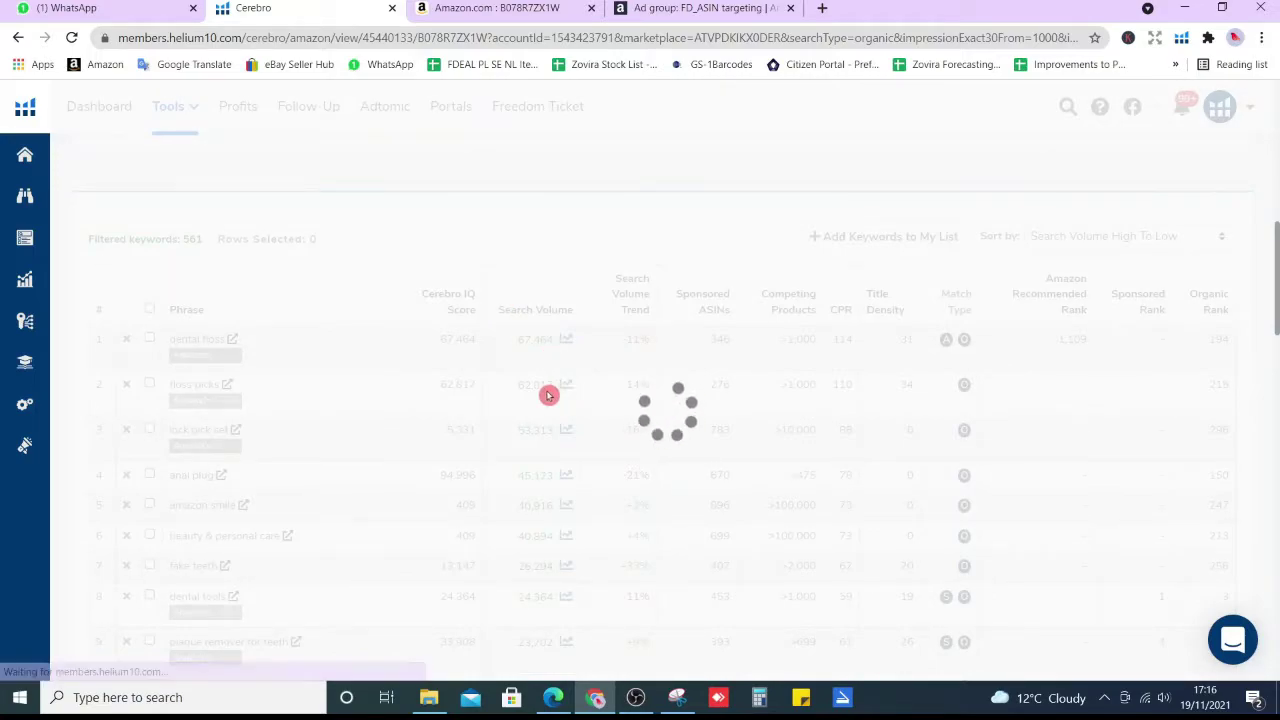
click(529, 313)
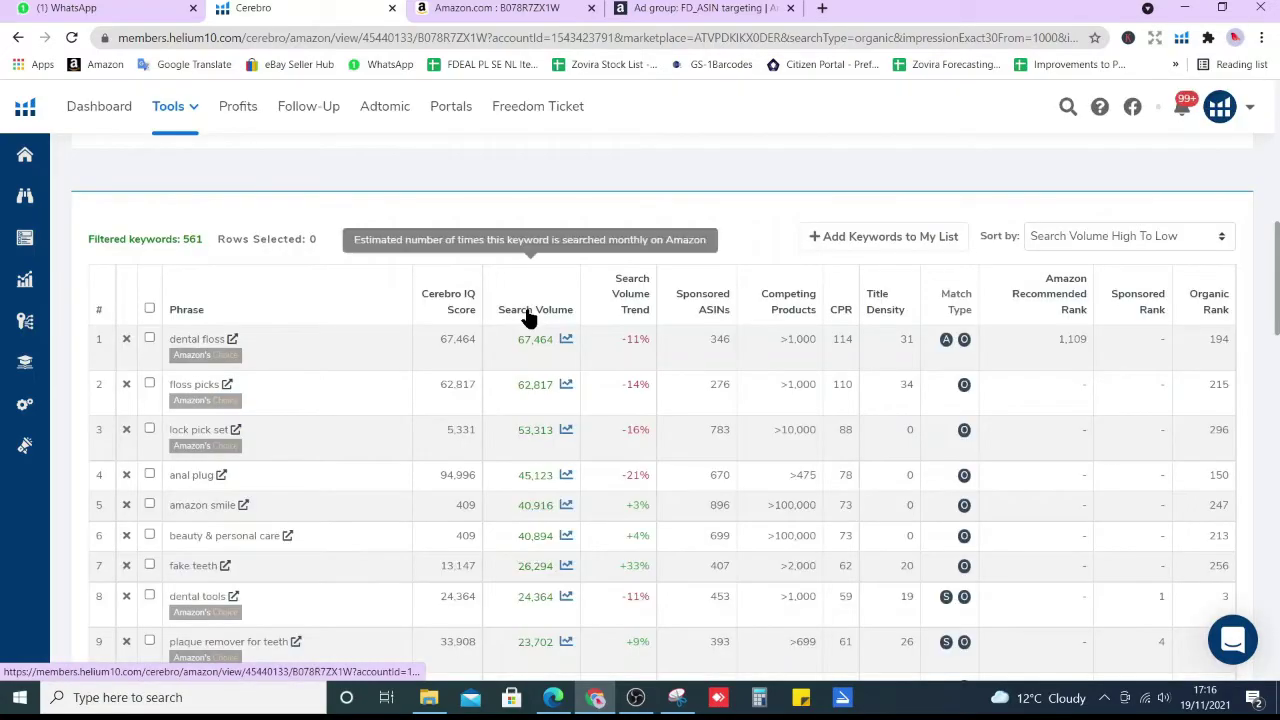
double_click(540, 356)
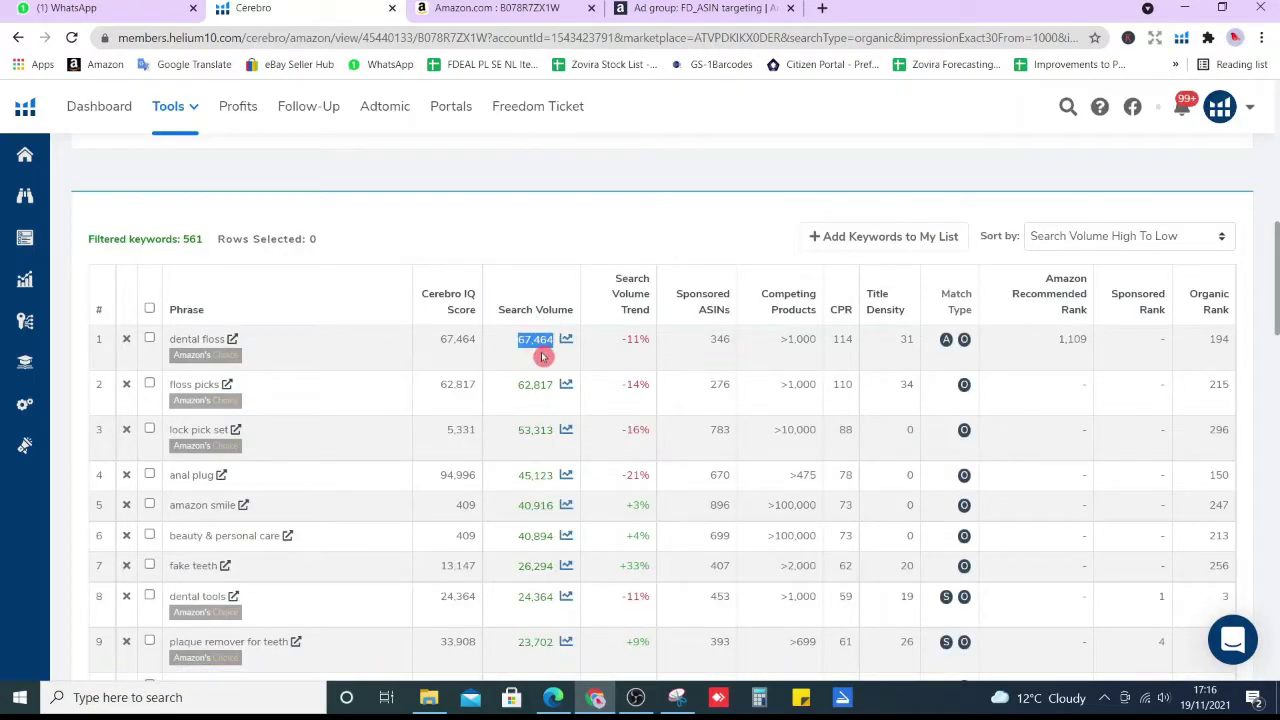
Step: Switch to the Amazon search results and open the product page of competitor ASIN B078R7ZX1W
click(520, 10)
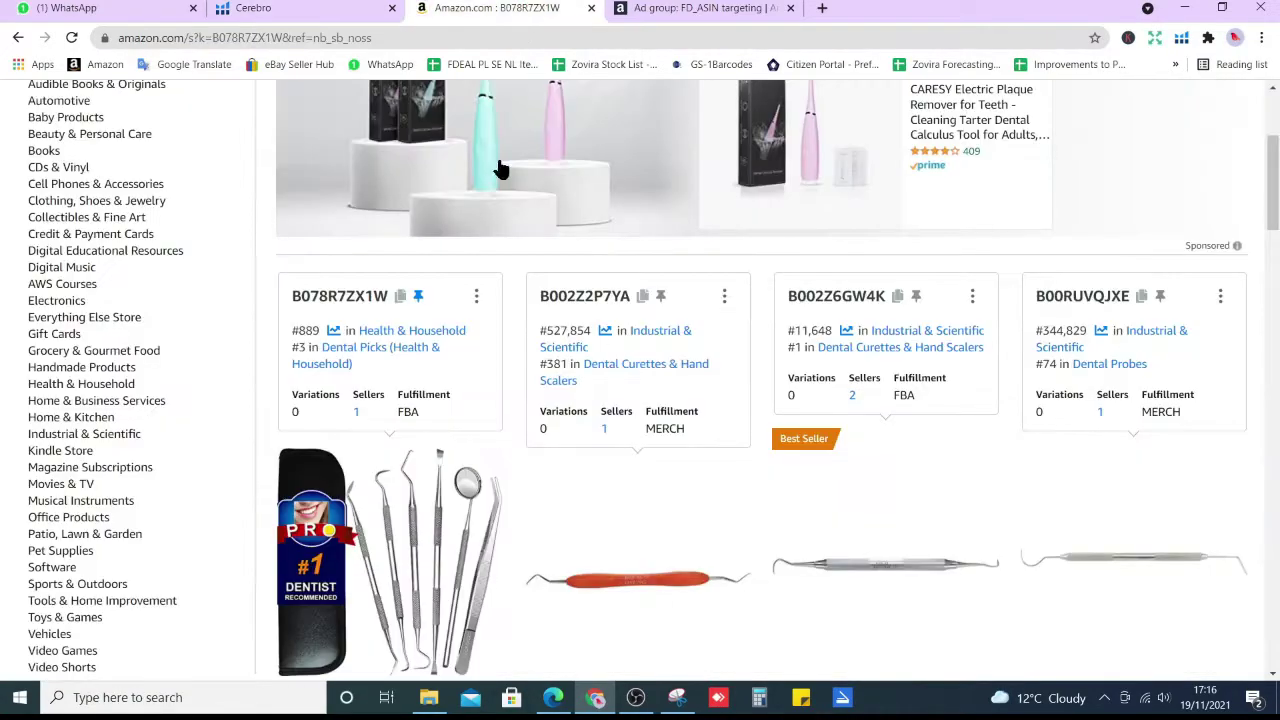
scroll(407, 470, down, 3)
click(390, 384)
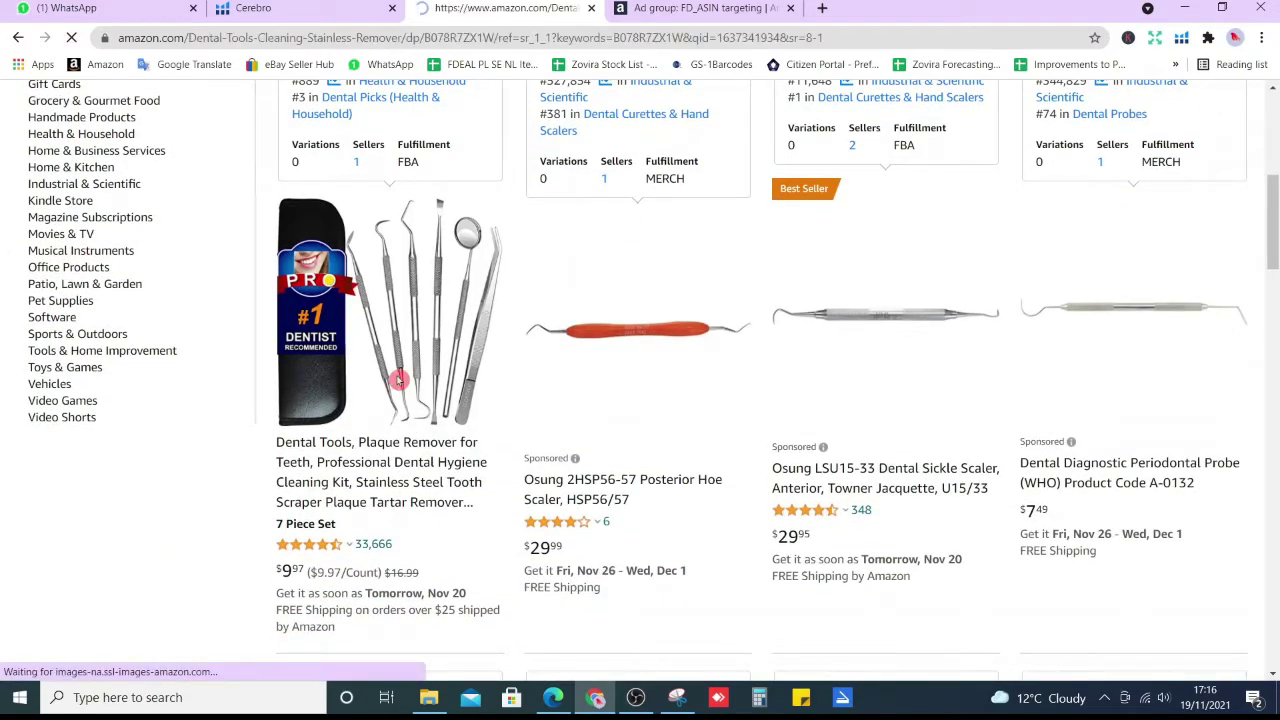
Step: Return to the Cerebro keyword list and check the organic rank of the dental floss phrase
click(343, 5)
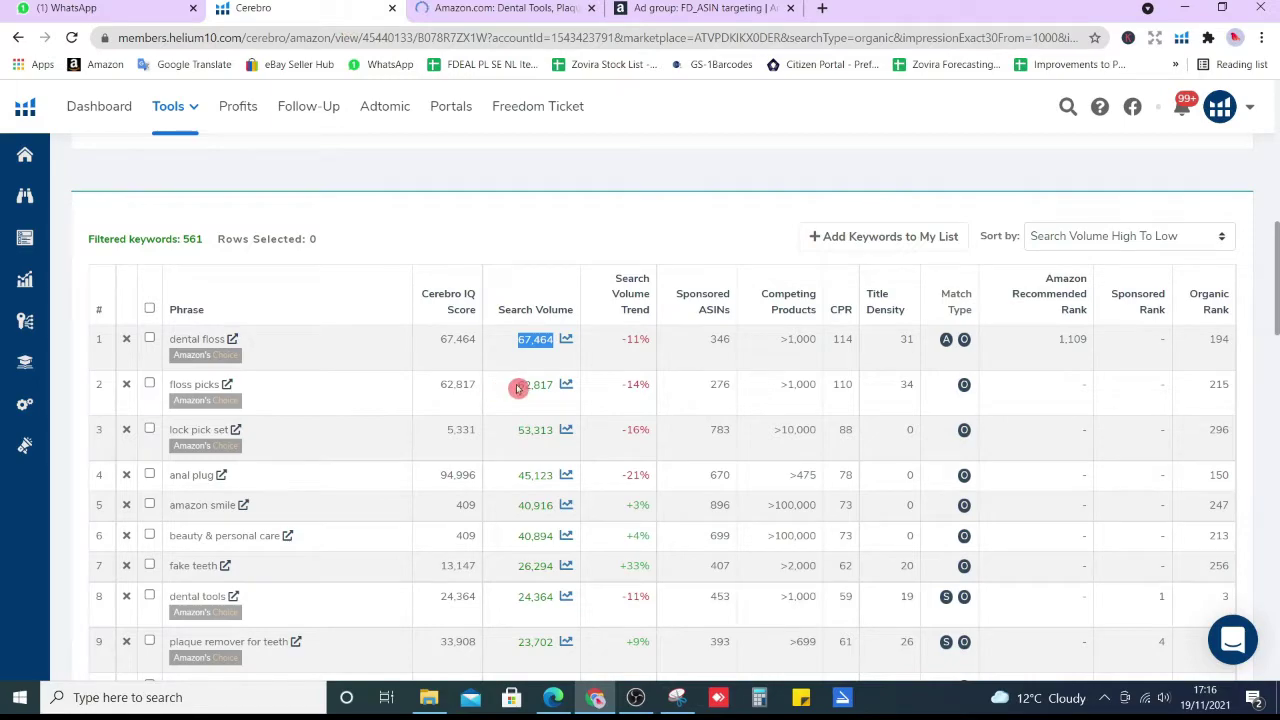
scroll(1274, 300, down, 1)
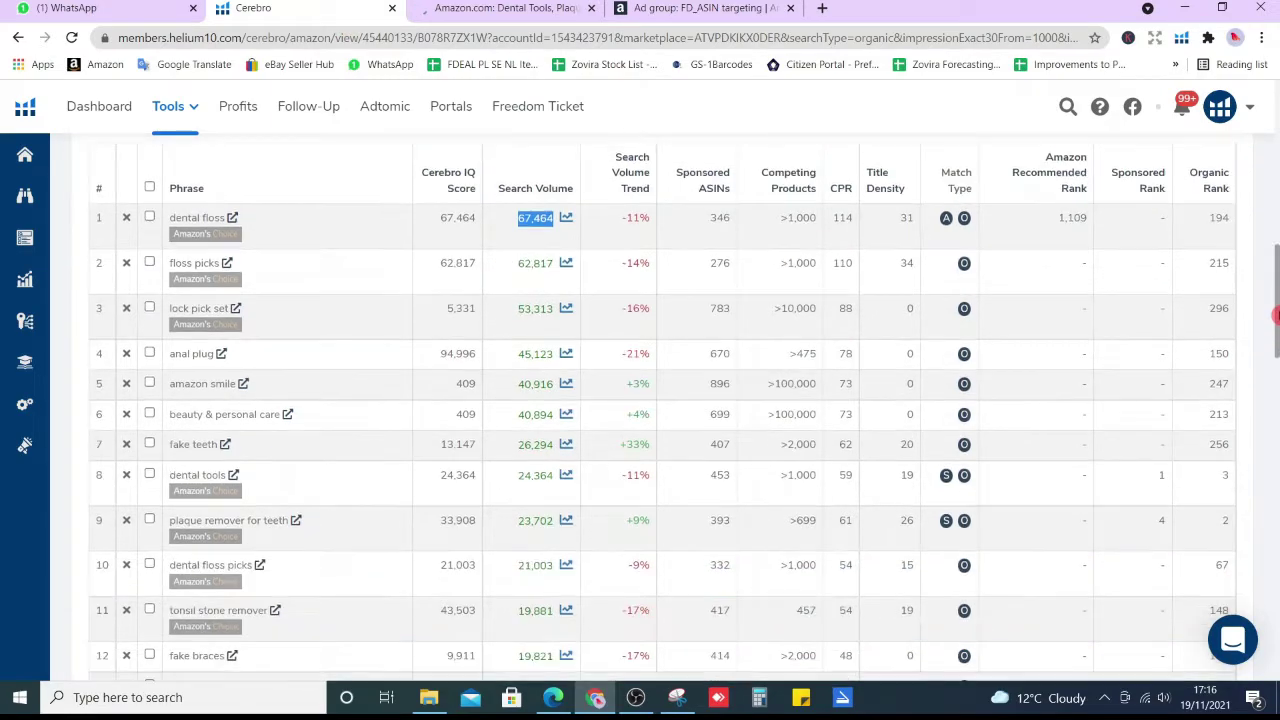
double_click(1218, 217)
scroll(1272, 300, up, 2)
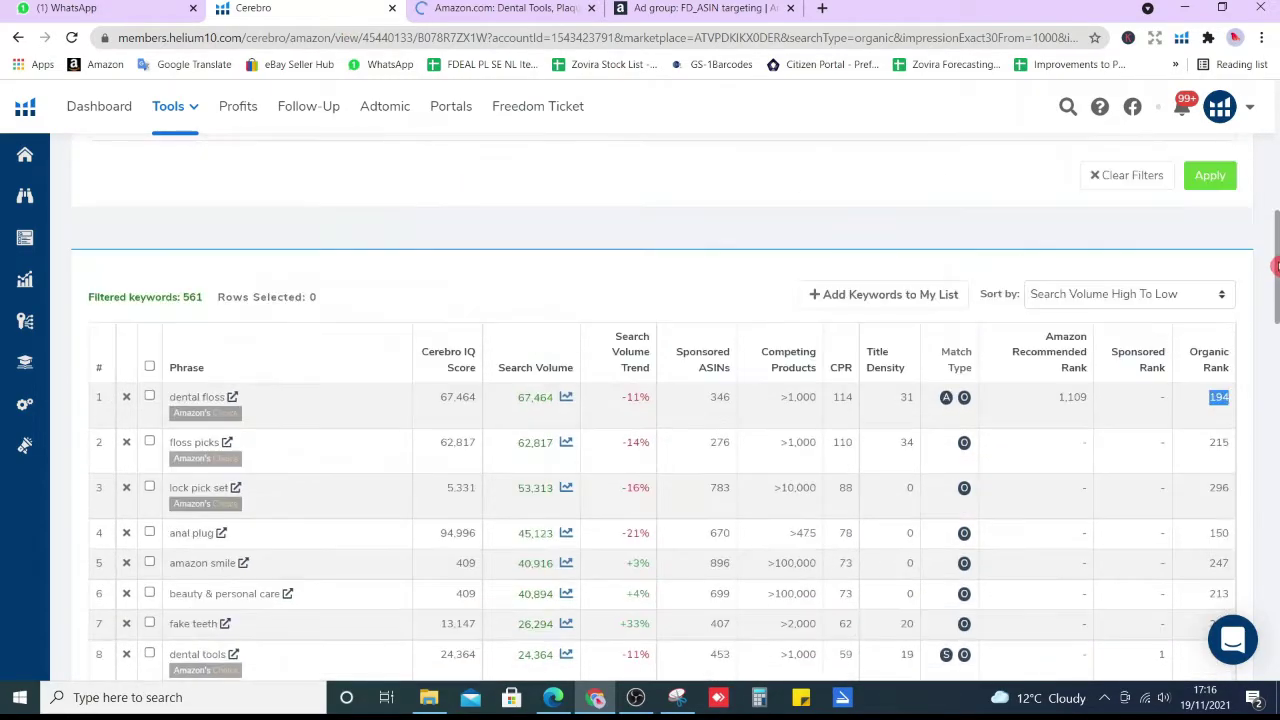
scroll(1276, 293, down, 2)
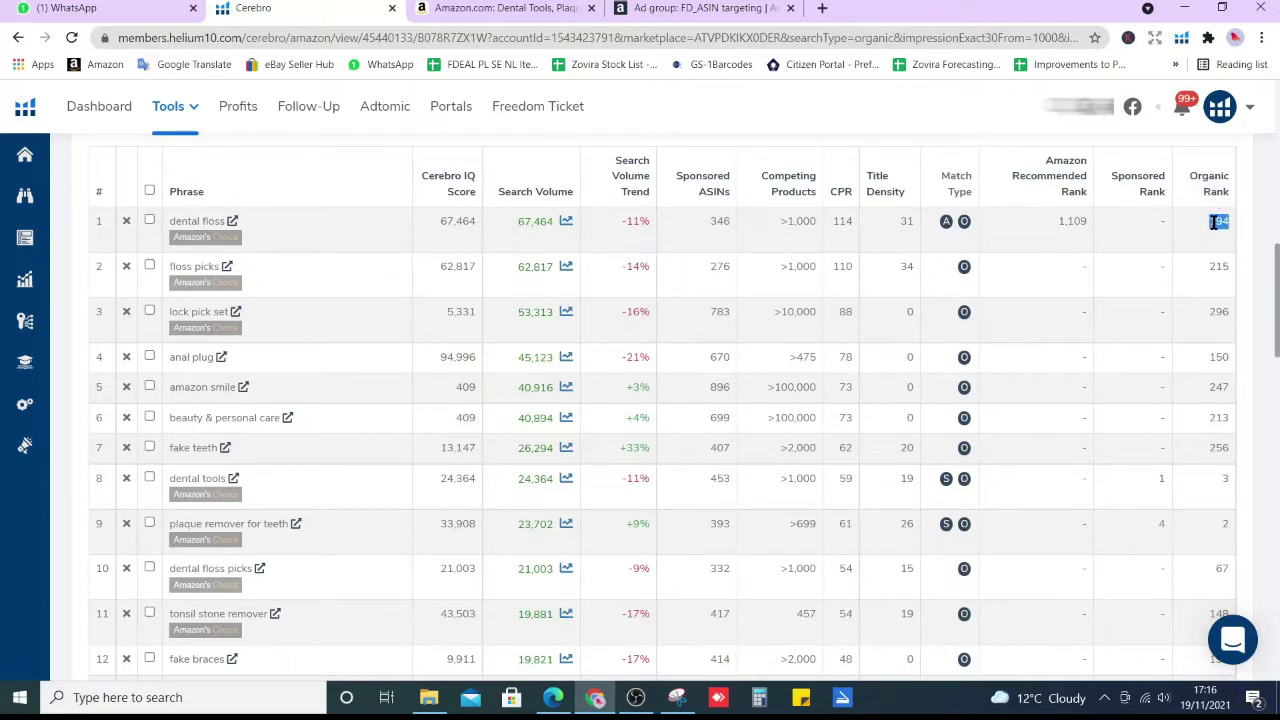
triple_click(177, 221)
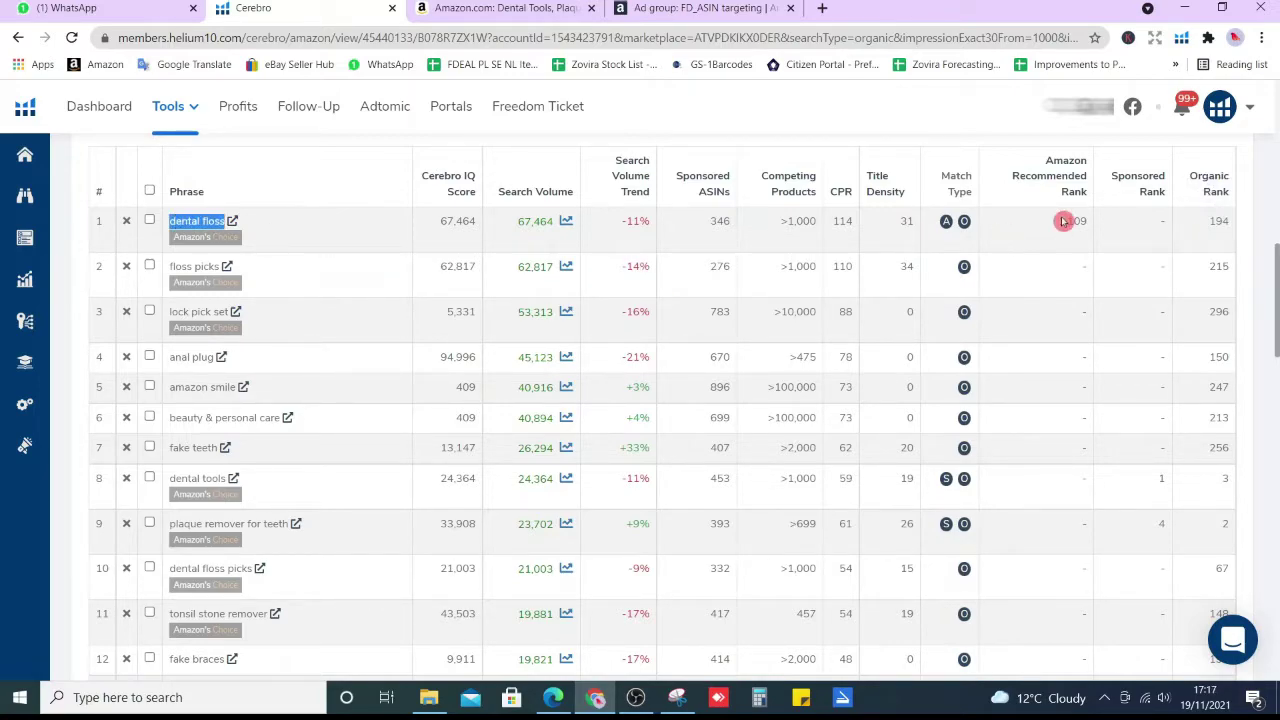
Step: View the dental tools product page on Amazon and compare it with the dental floss phrase and its organic rank in Cerebro
key(ctrl+Tab)
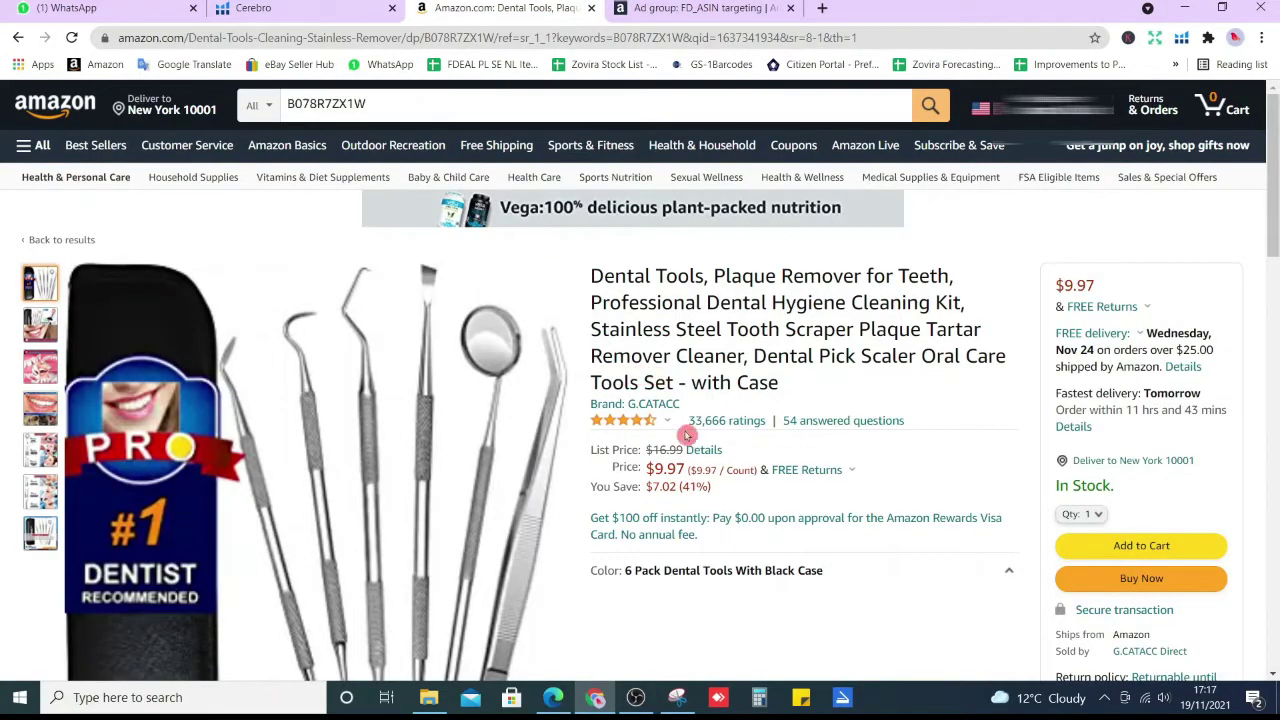
click(738, 469)
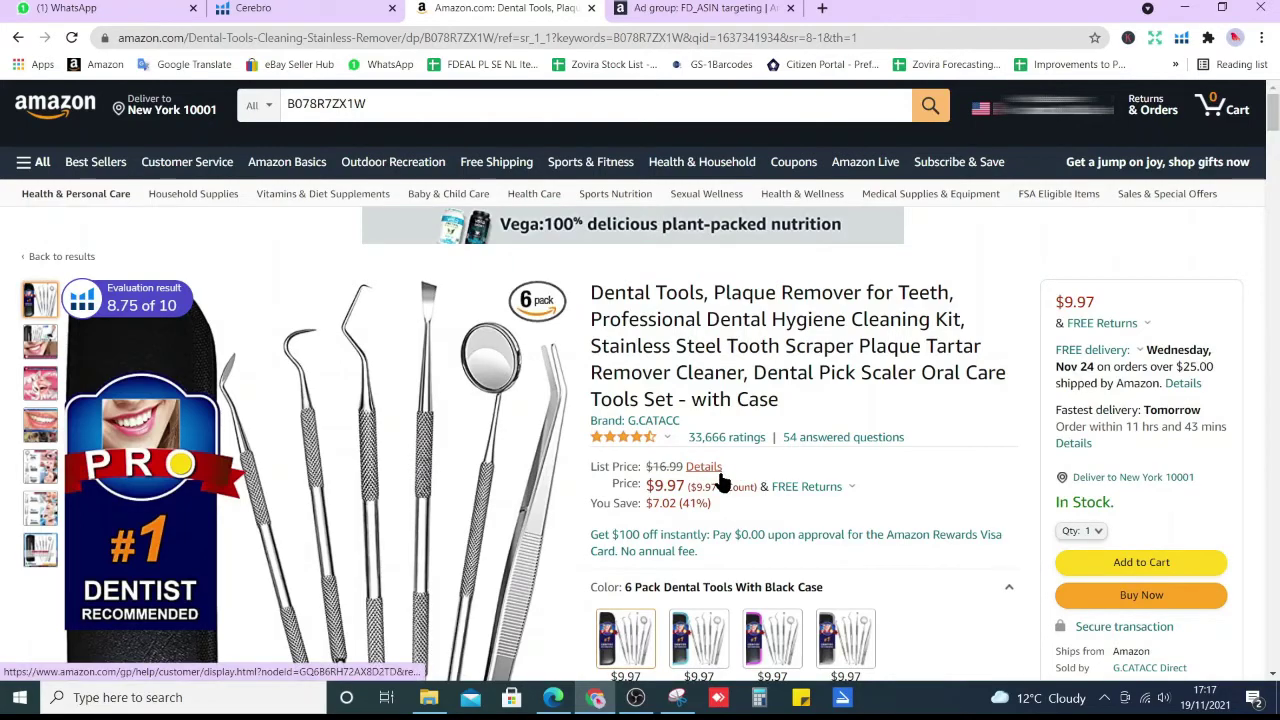
key(ctrl+shift+Tab)
double_click(1218, 220)
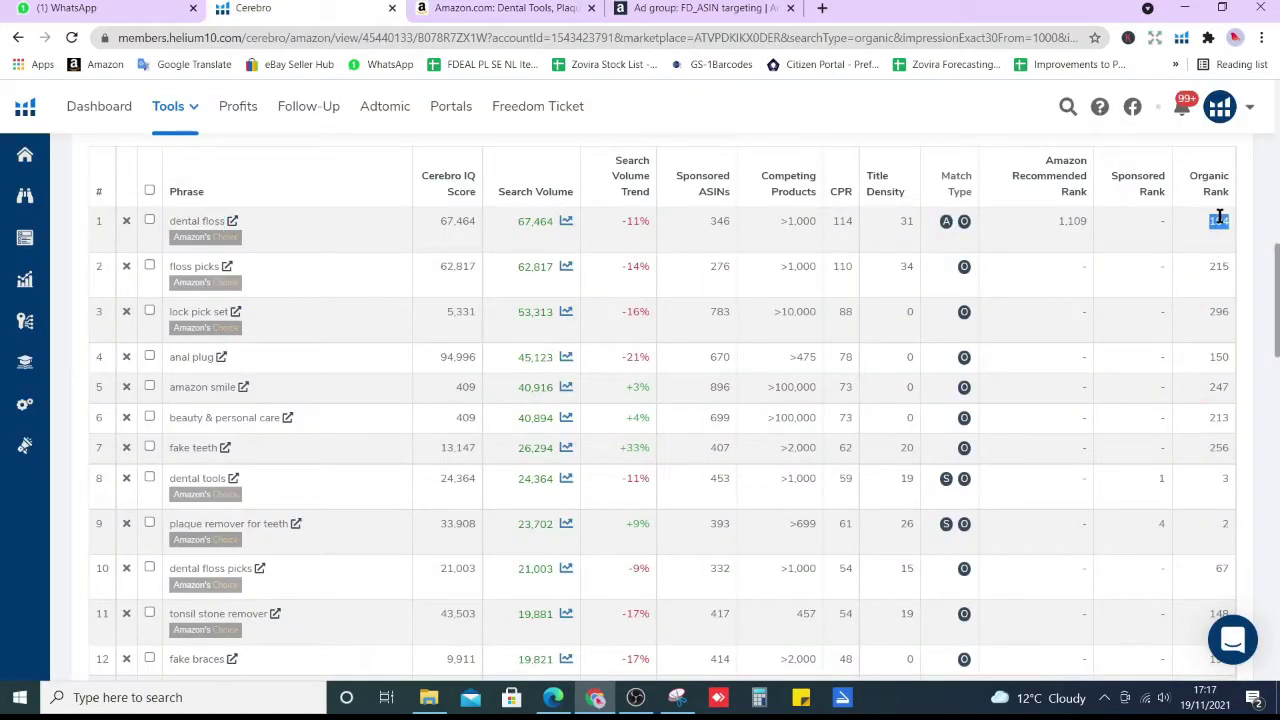
triple_click(194, 221)
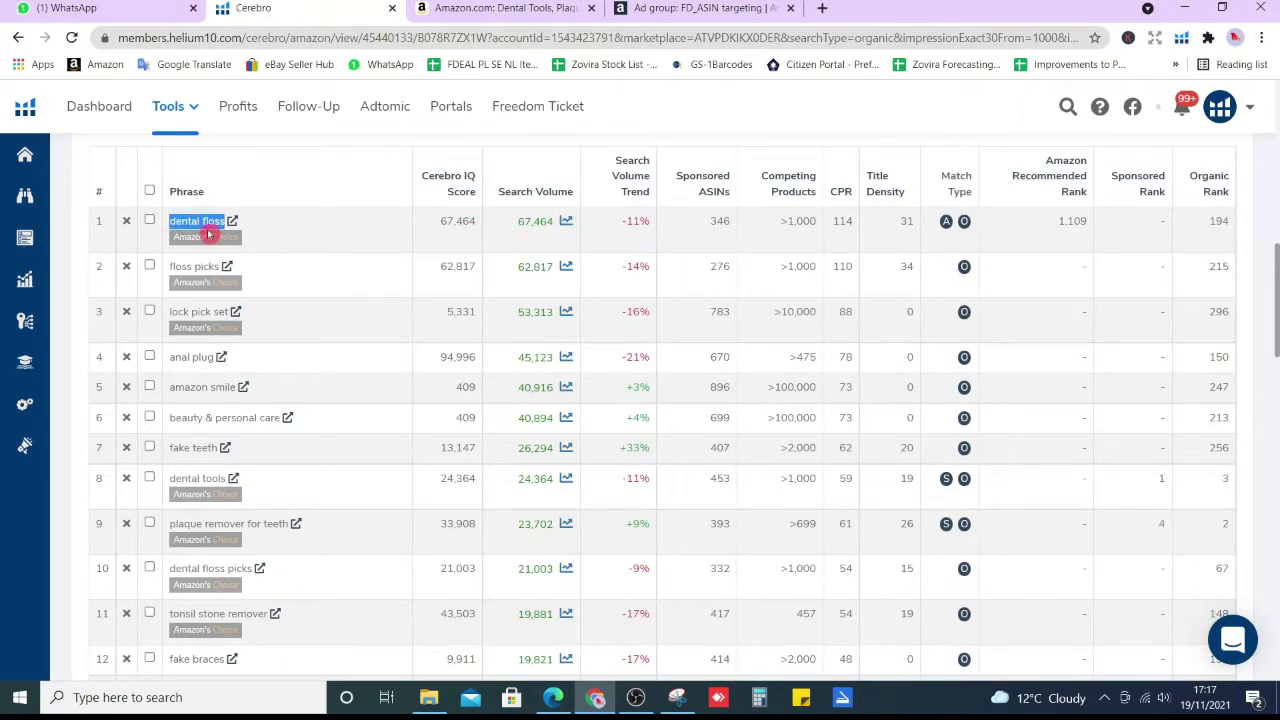
Step: Sort the keywords by Search Volume Low To High and look through the lowest-volume phrases
click(522, 193)
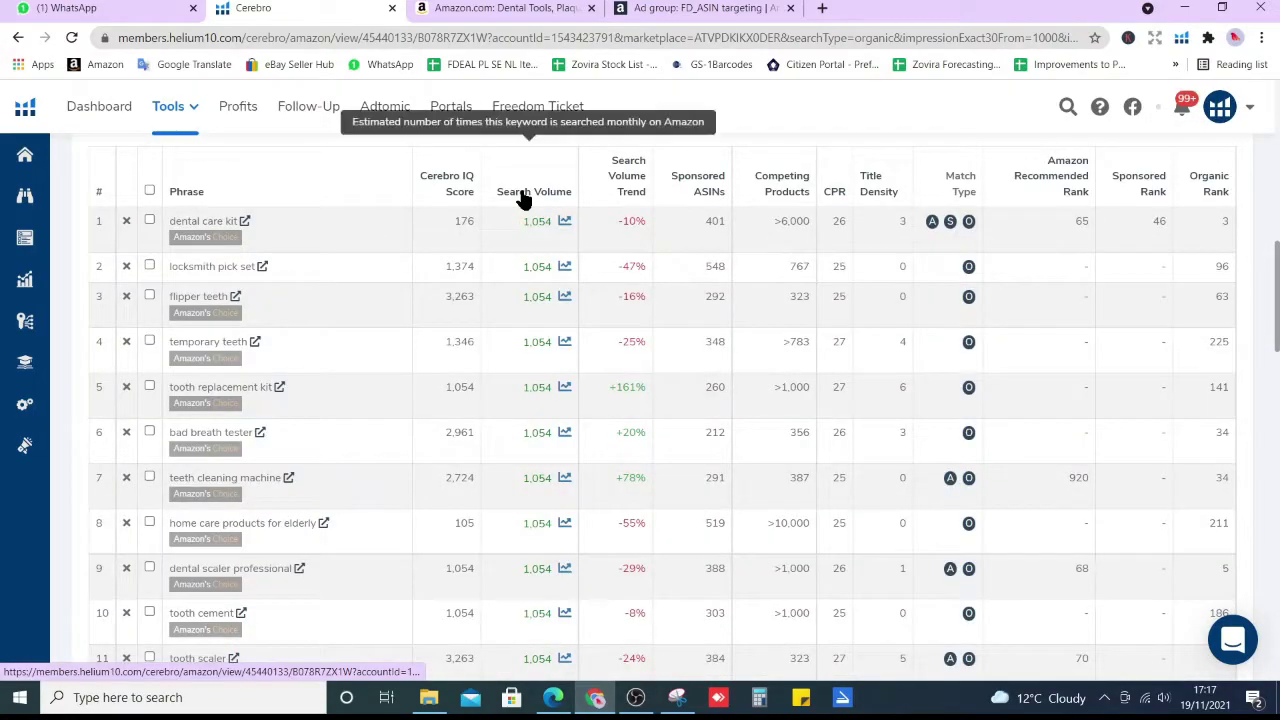
click(530, 258)
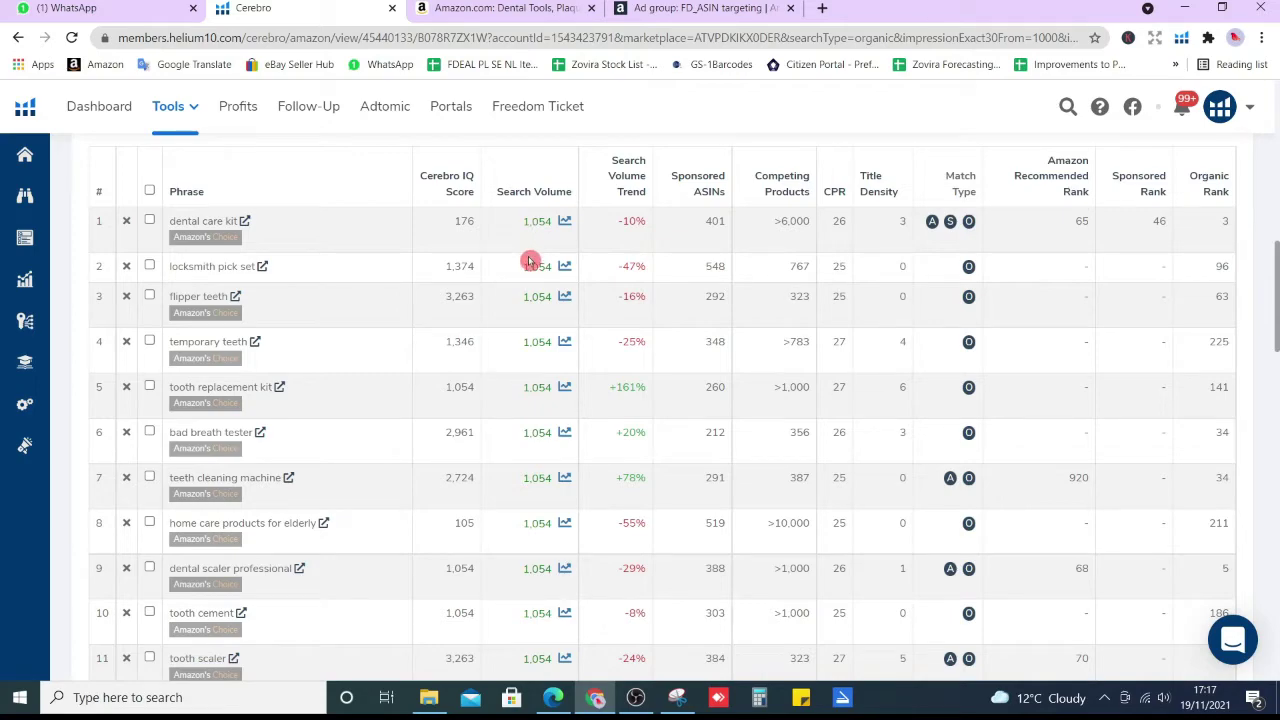
scroll(524, 292, up, 1)
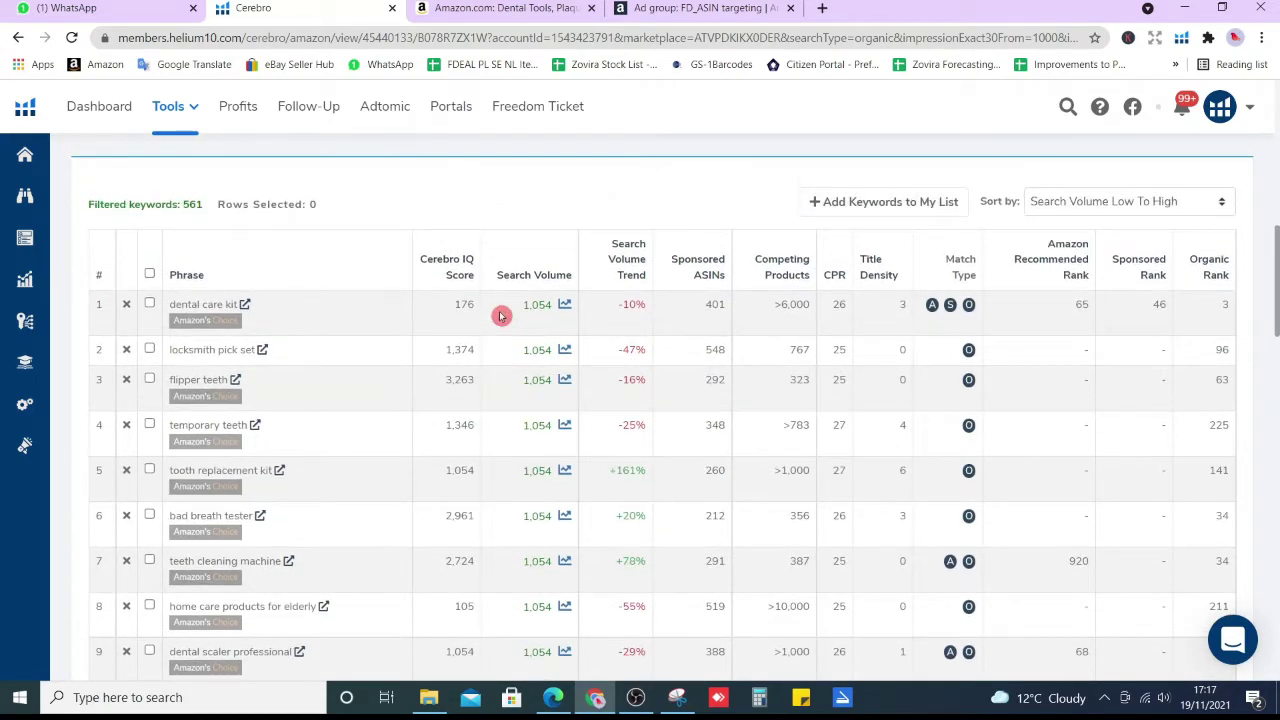
scroll(501, 316, down, 10)
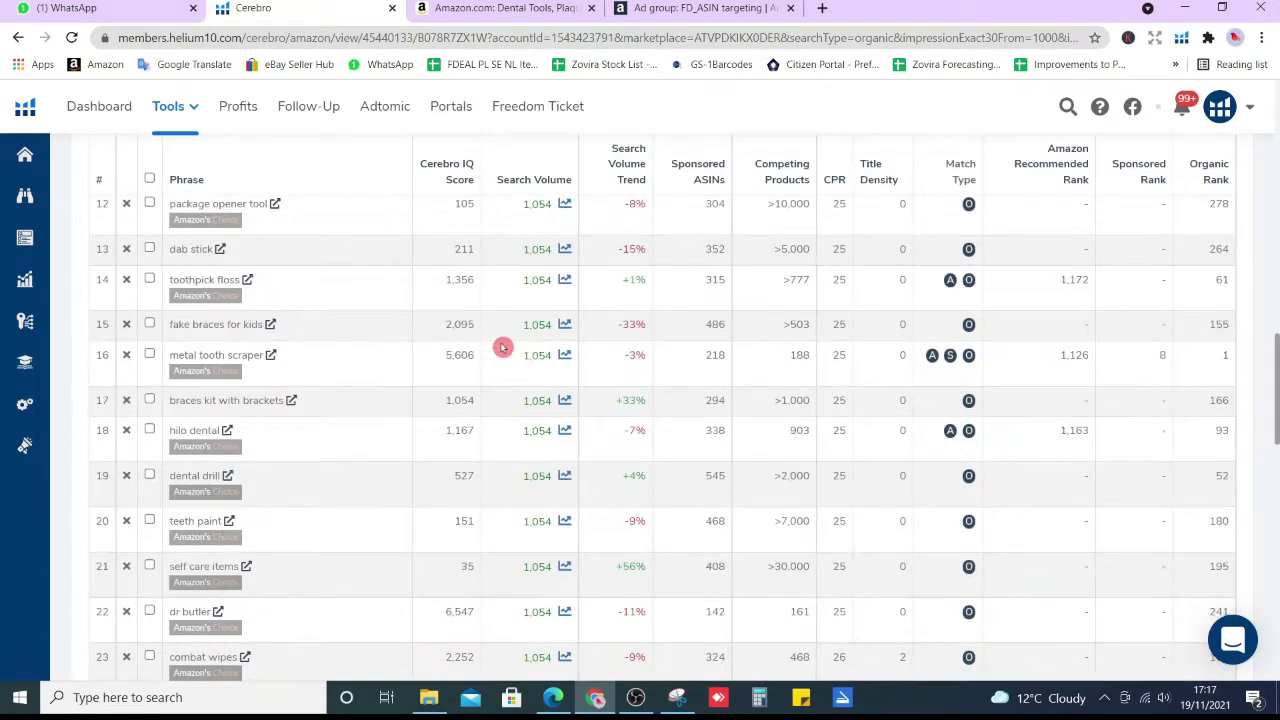
scroll(503, 347, up, 10)
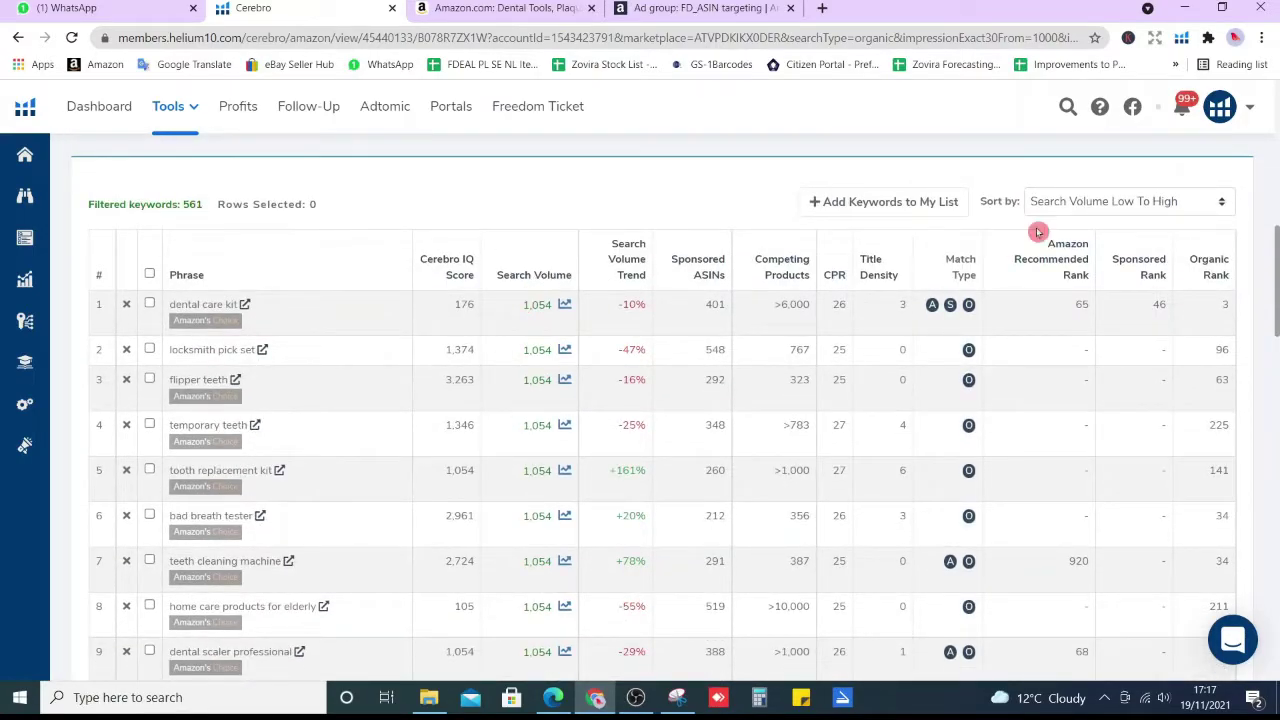
Step: Sort the keywords by Organic Rank Low To High and check the search volume of dental hygiene kit
click(1155, 201)
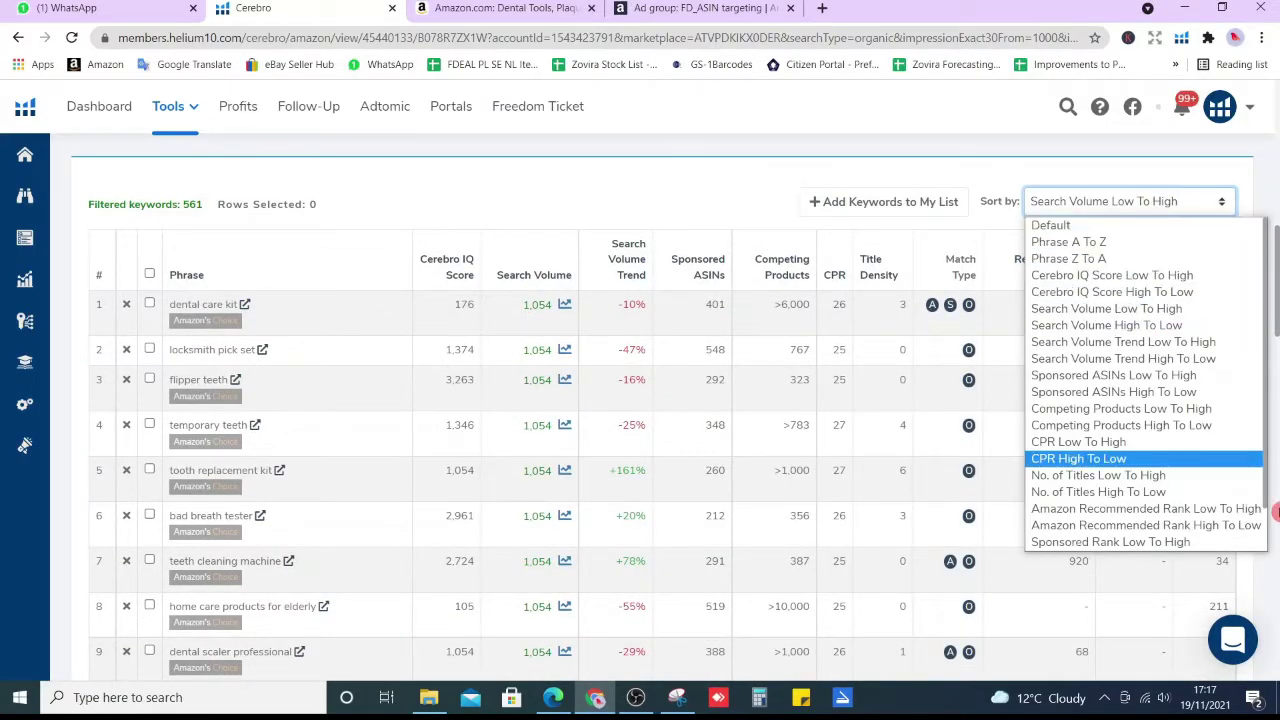
scroll(1162, 425, down, 1)
click(1130, 527)
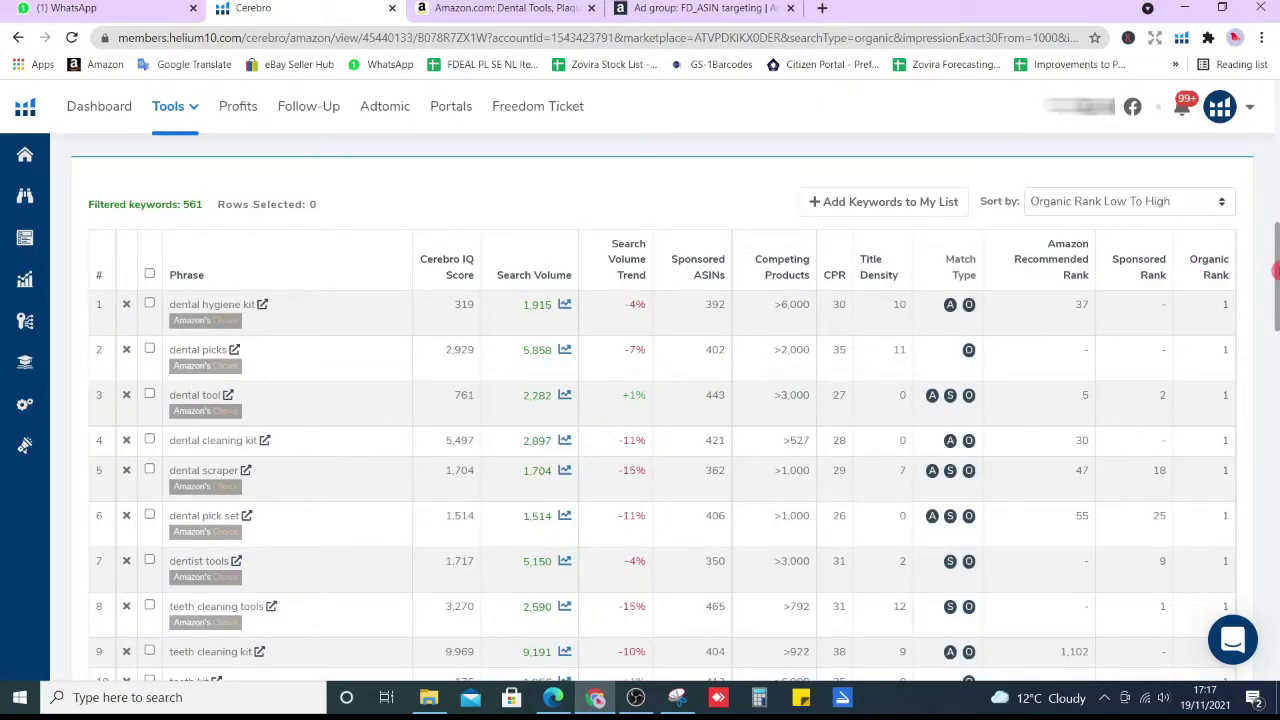
scroll(662, 440, down, 1)
scroll(662, 440, up, 1)
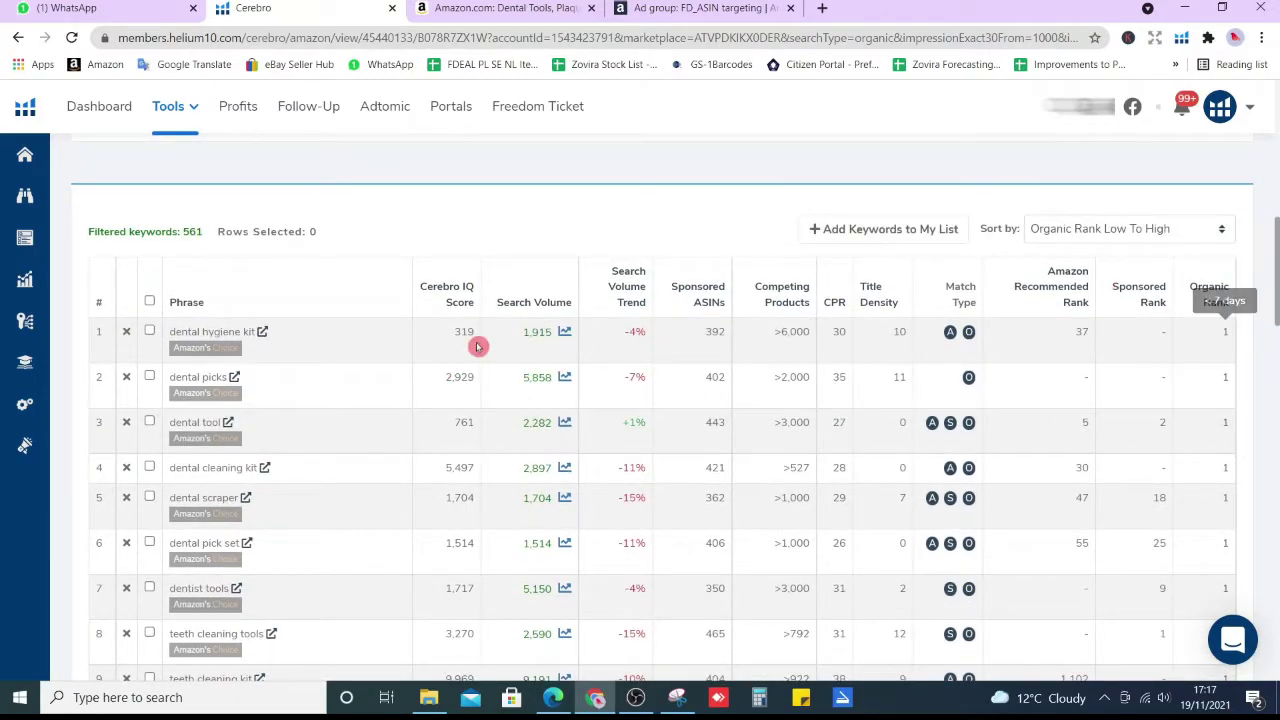
double_click(531, 349)
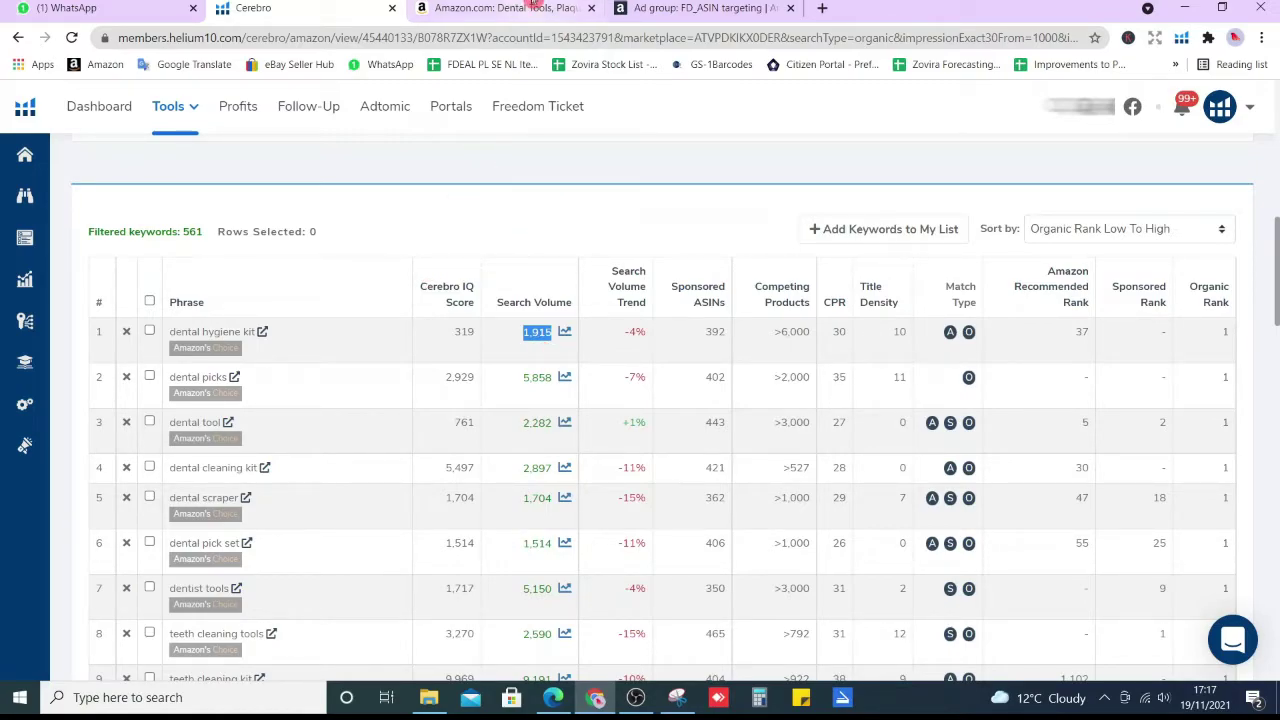
Step: Open the Amazon home page in a new tab and search for "floss"
click(505, 8)
right_click(47, 108)
click(82, 123)
click(733, 8)
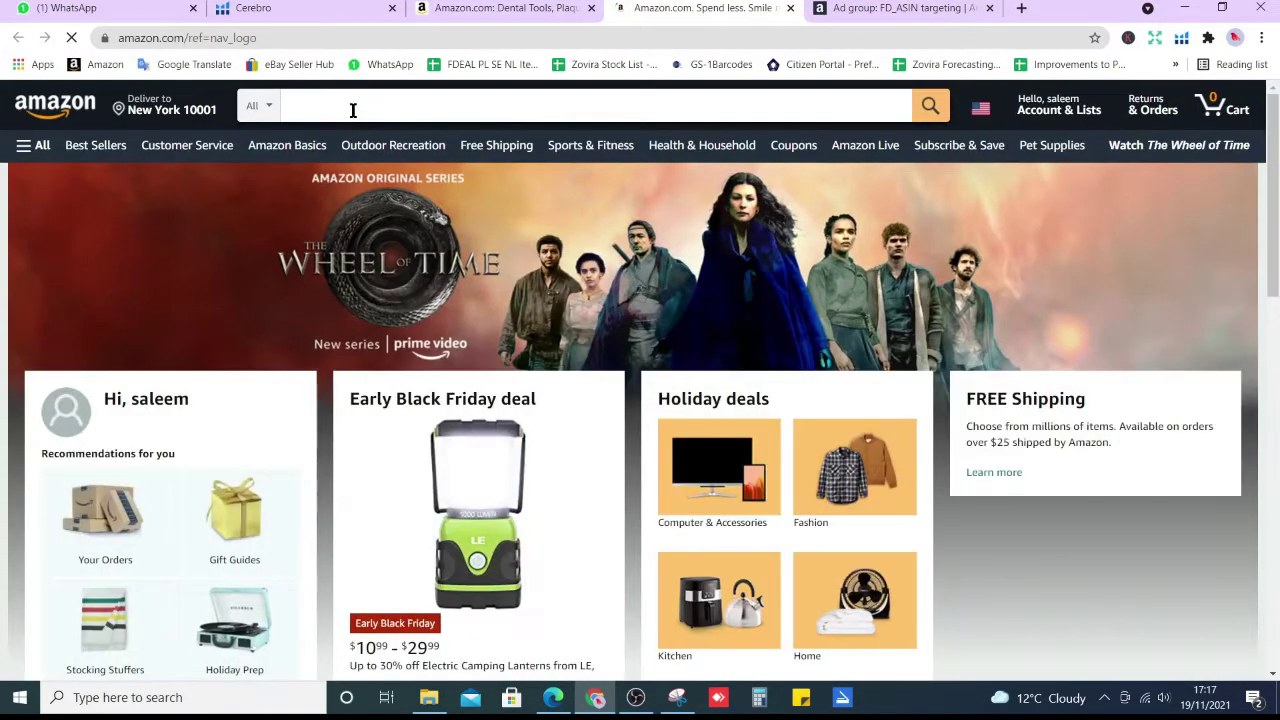
click(353, 110)
text(flo)
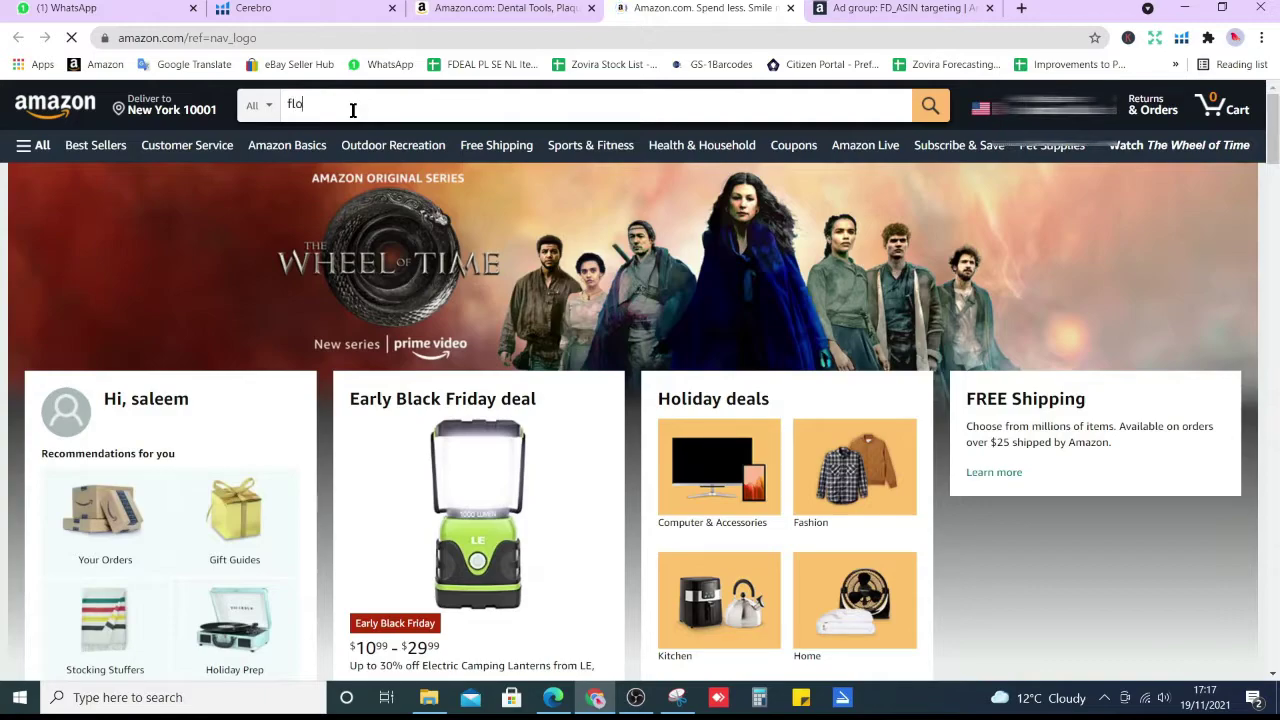
text(ss)
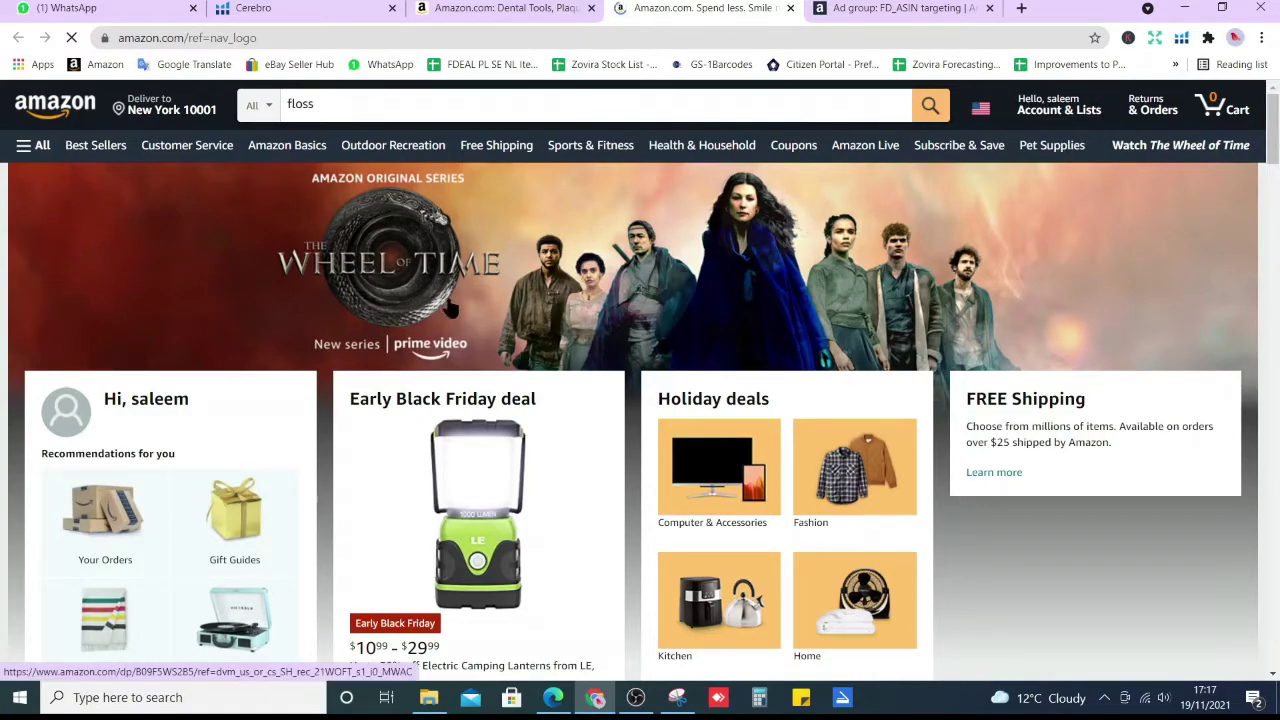
key(Return)
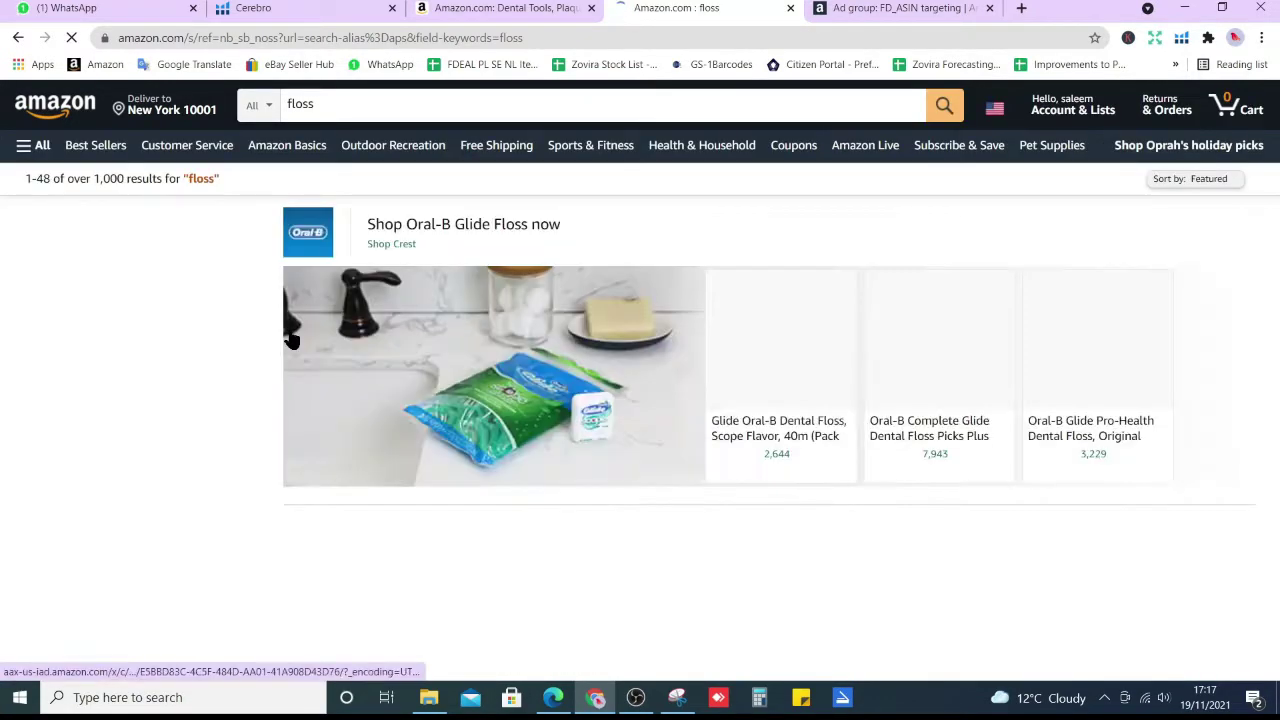
Step: Look through the floss search results for the competitor's dental tools, and close that results tab
scroll(449, 380, down, 15)
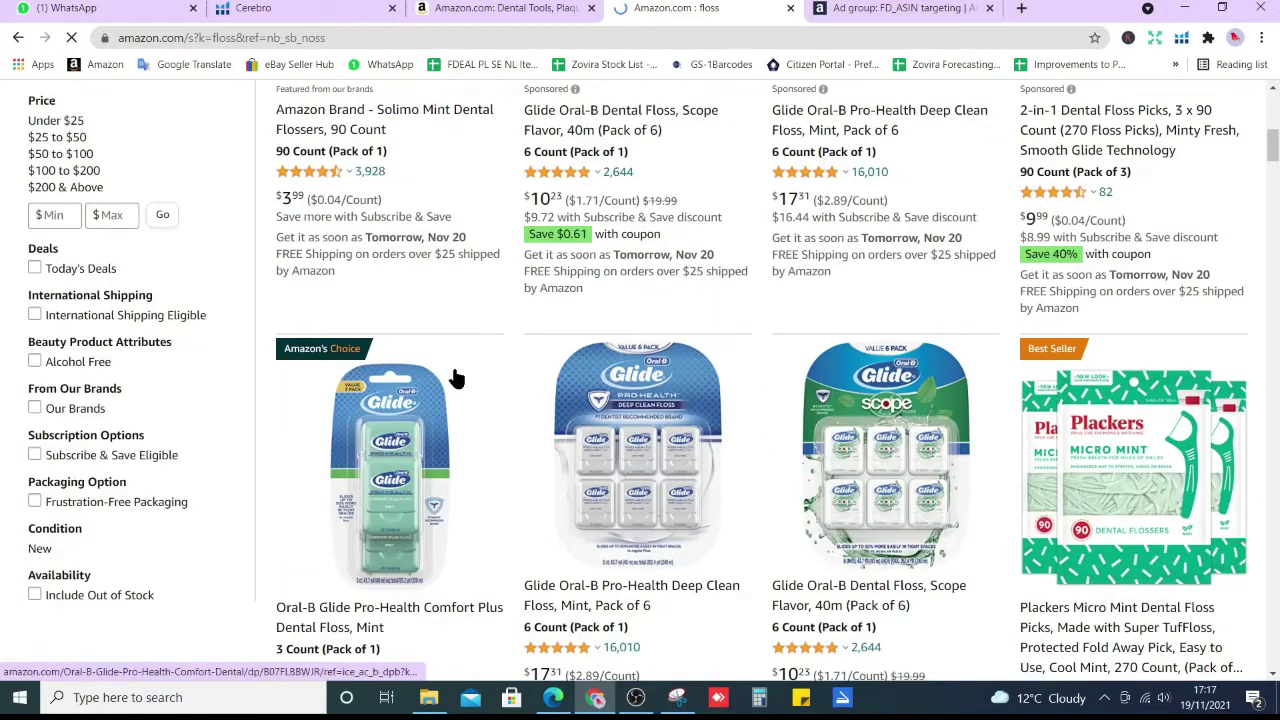
scroll(470, 418, down, 5)
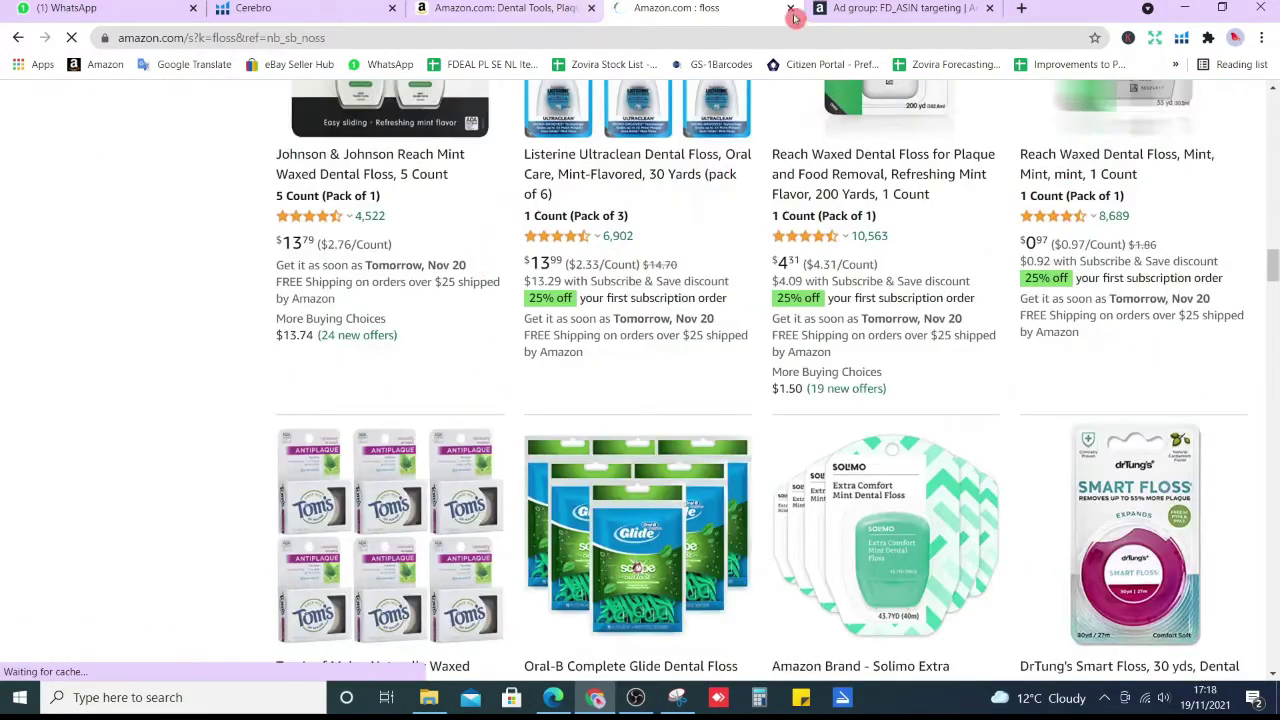
key(ctrl+w)
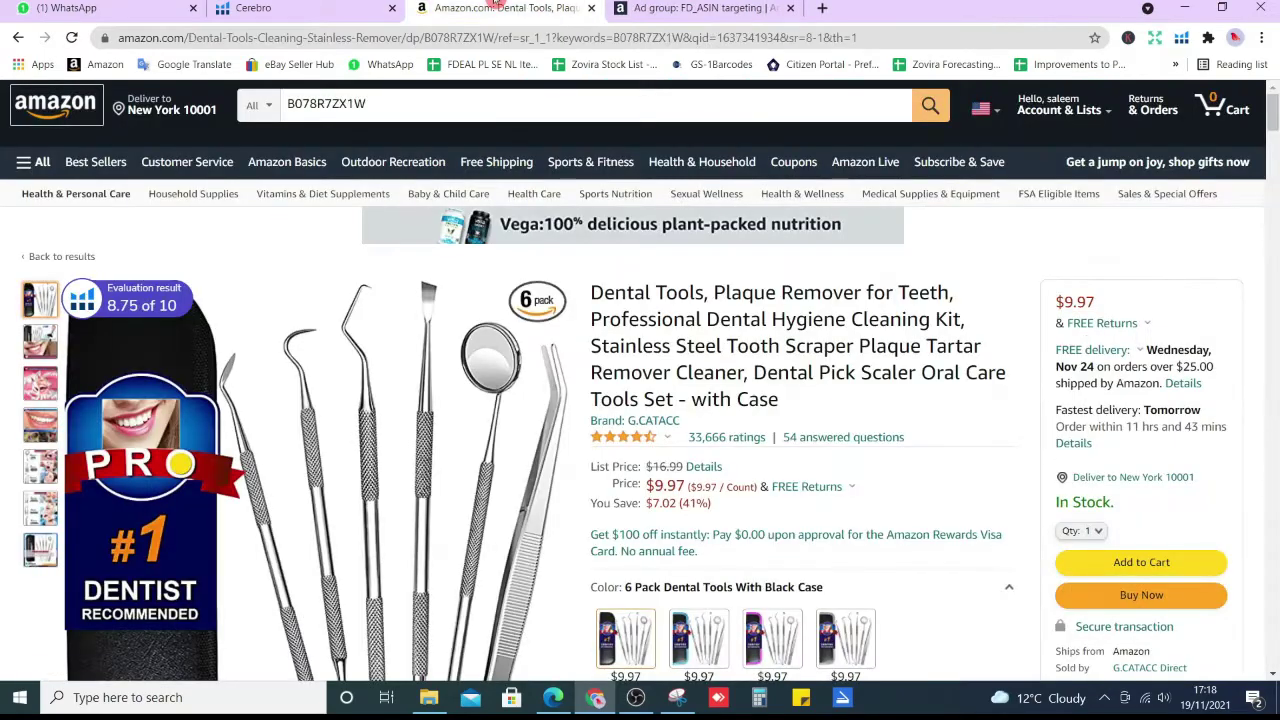
Step: Check dental hygiene kit's organic rank in Cerebro, look through its Amazon search results for the competitor's dental tools, and close the results
key(ctrl+Page_Up)
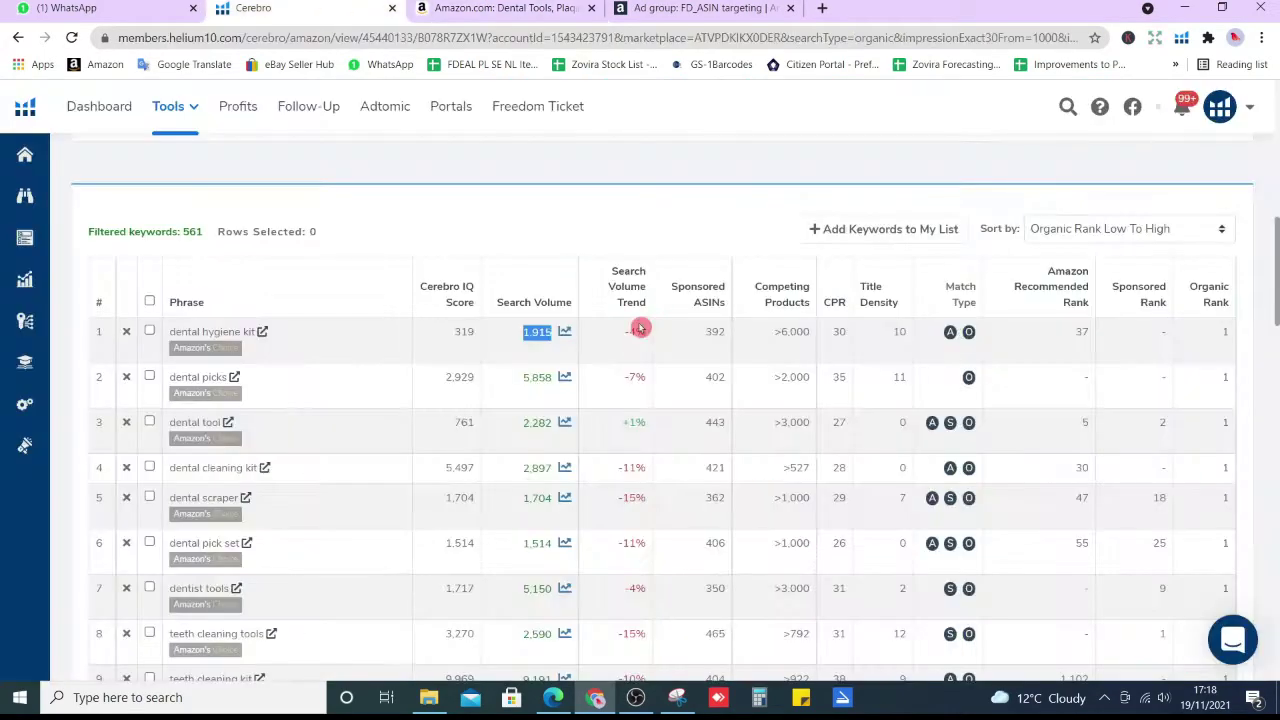
drag(1242, 343, 1240, 346)
click(1226, 330)
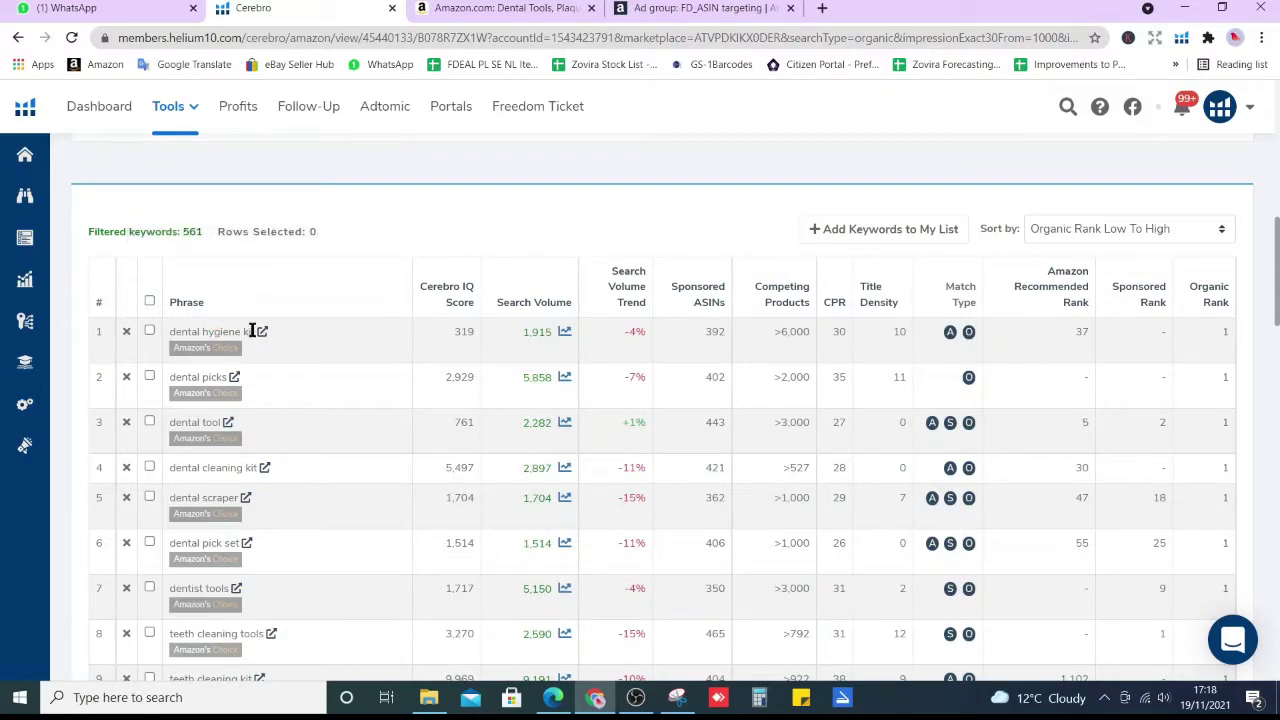
click(264, 334)
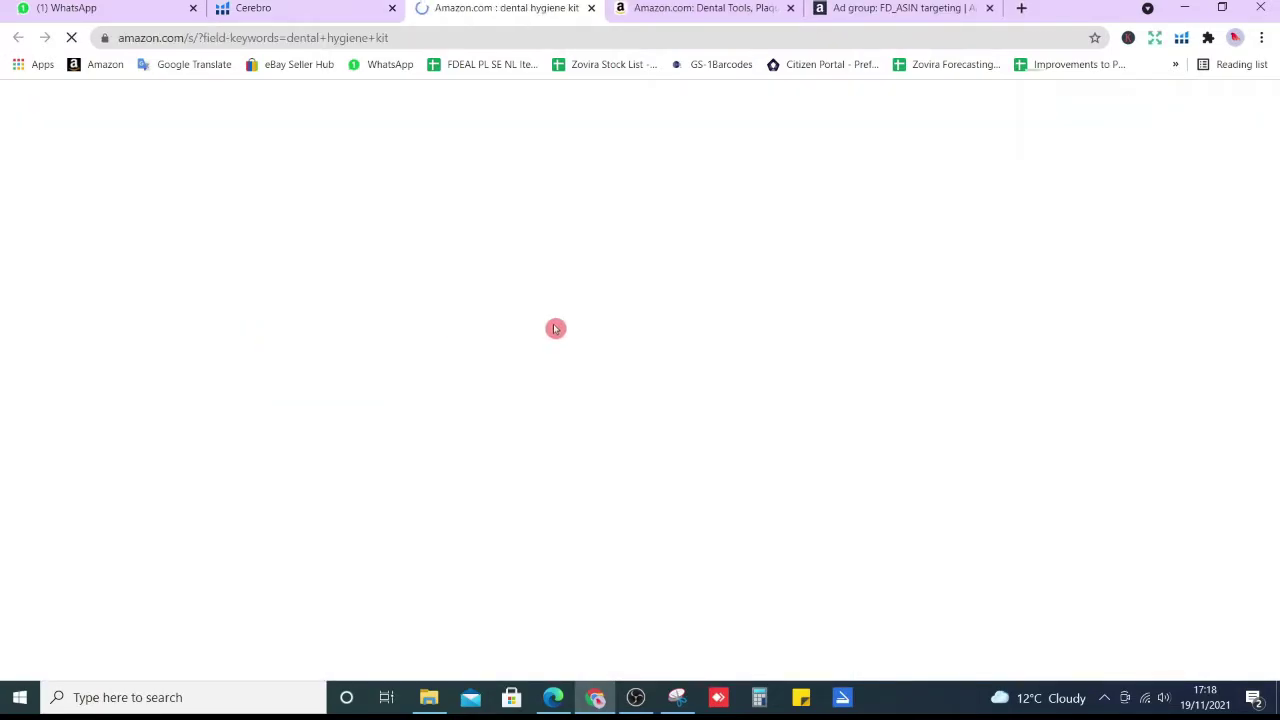
scroll(267, 339, down, 3)
scroll(557, 351, down, 6)
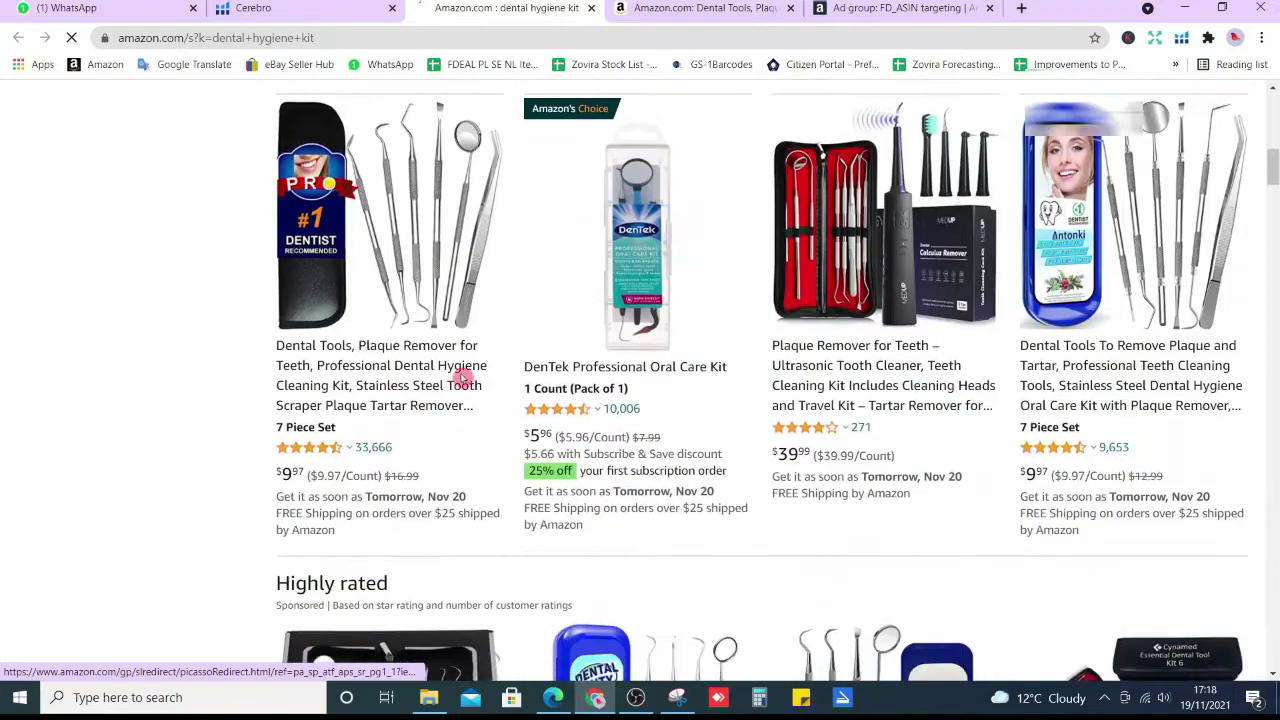
click(591, 15)
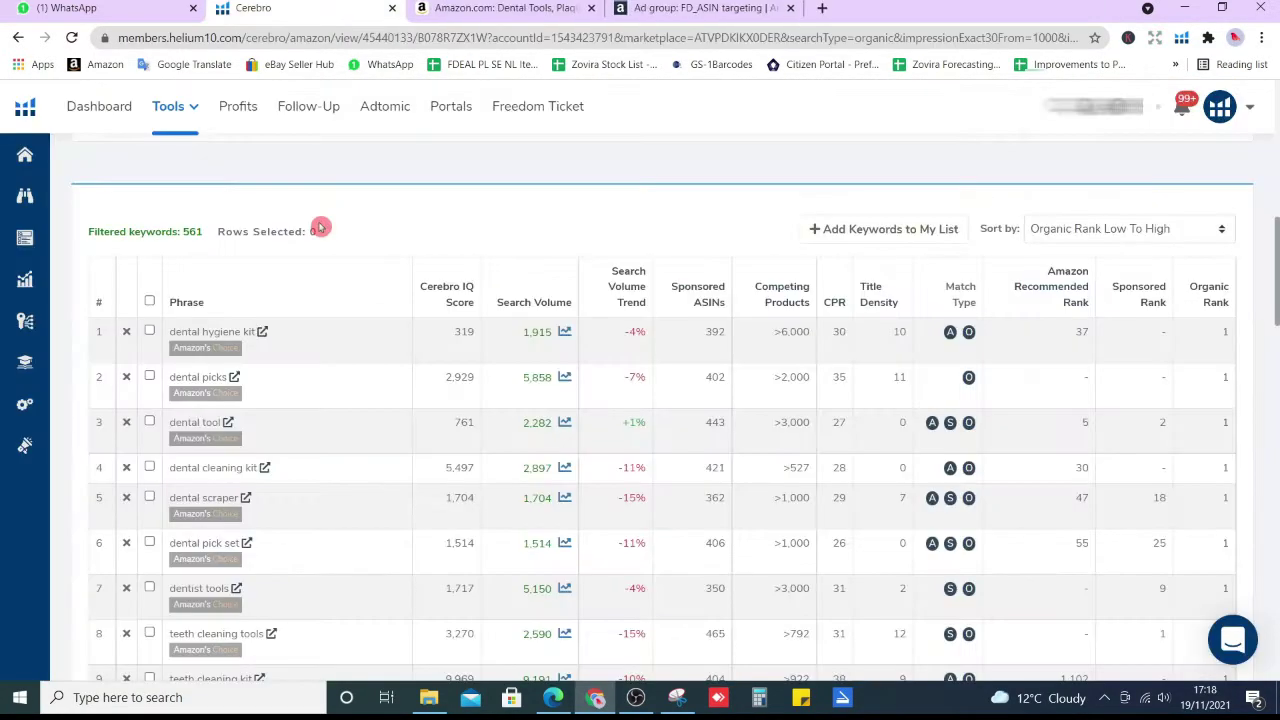
click(349, 190)
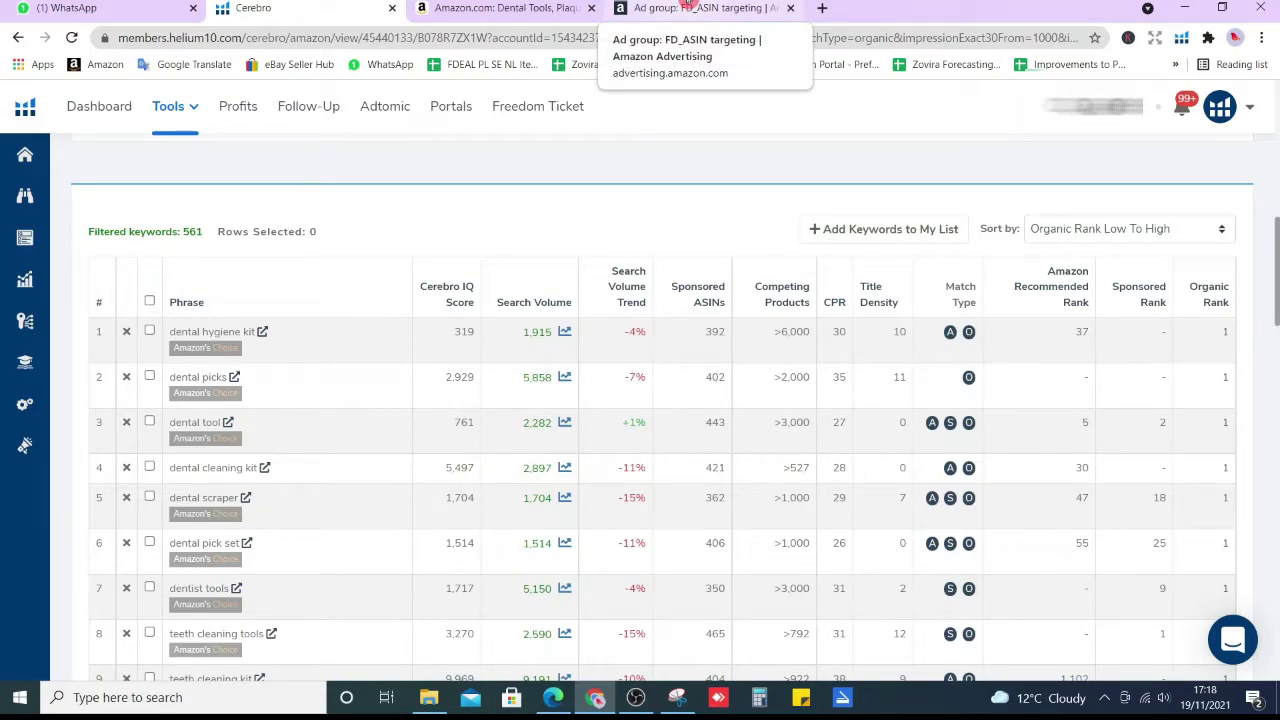
Step: Switch to Amazon Ads and open the targeting list of the FD_Long Tail Exact ad group in the FD Dental Tool -Manual campaign
click(688, 8)
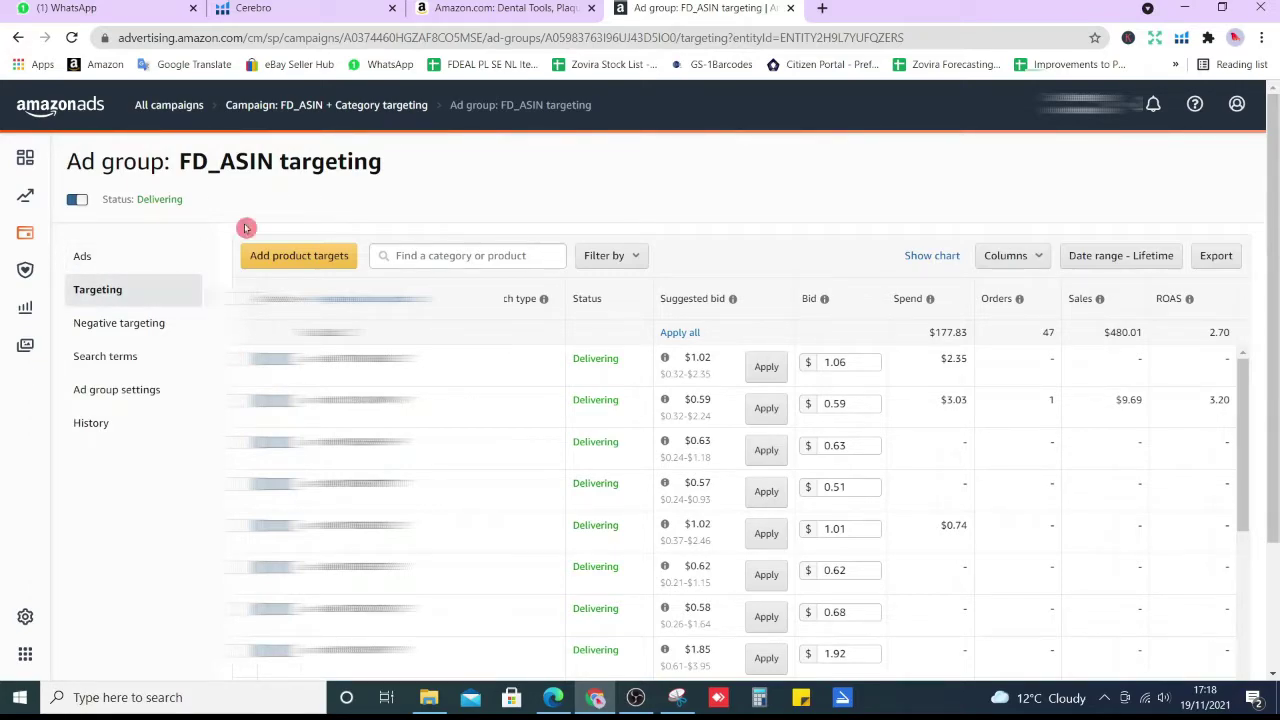
click(180, 105)
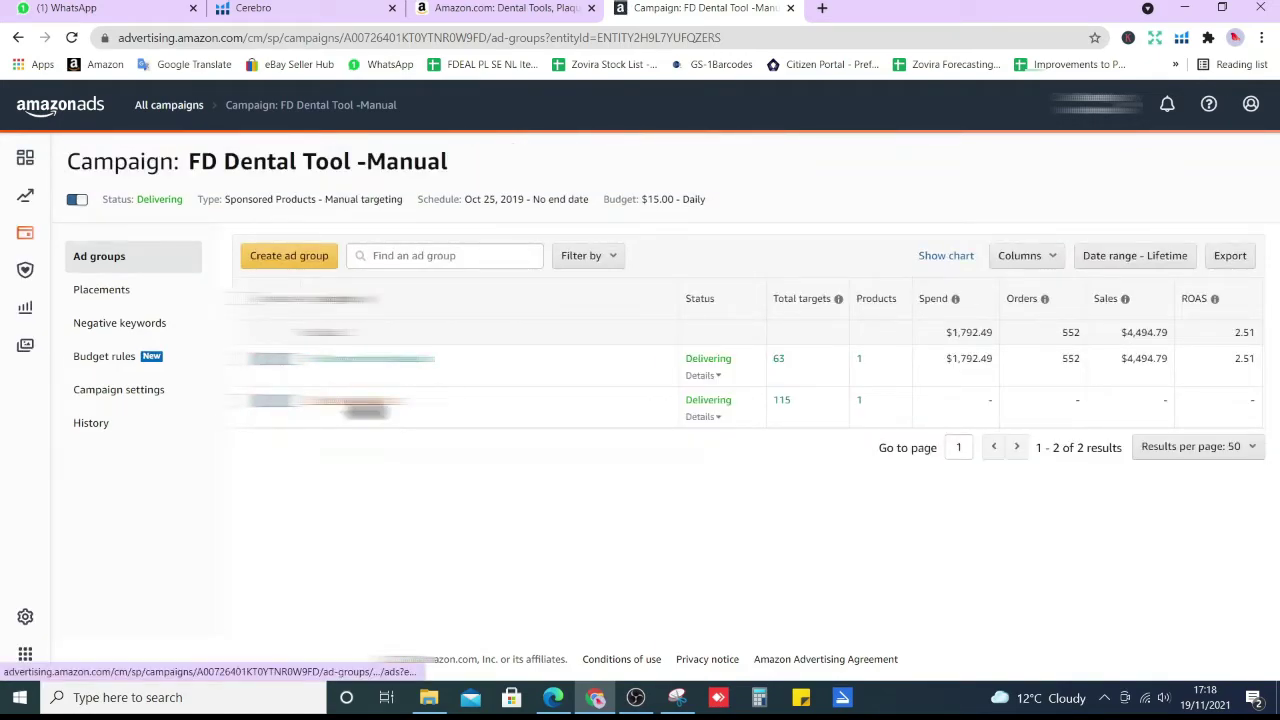
click(358, 400)
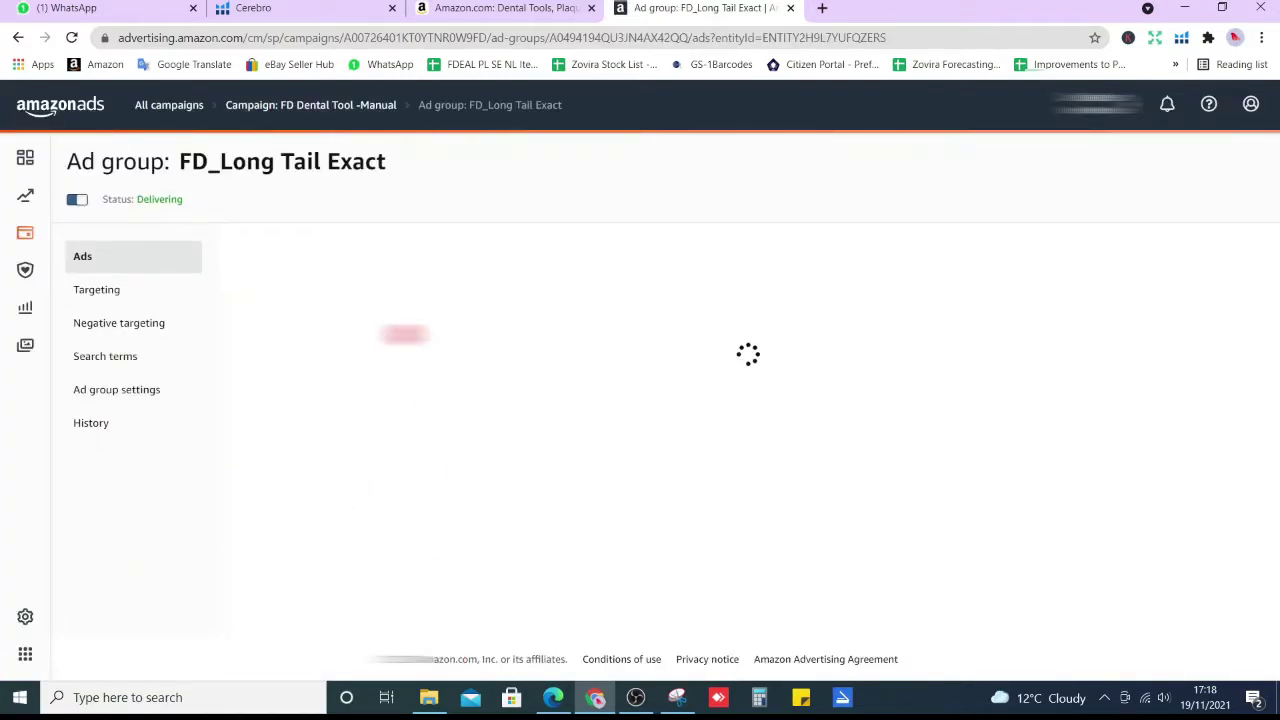
click(134, 295)
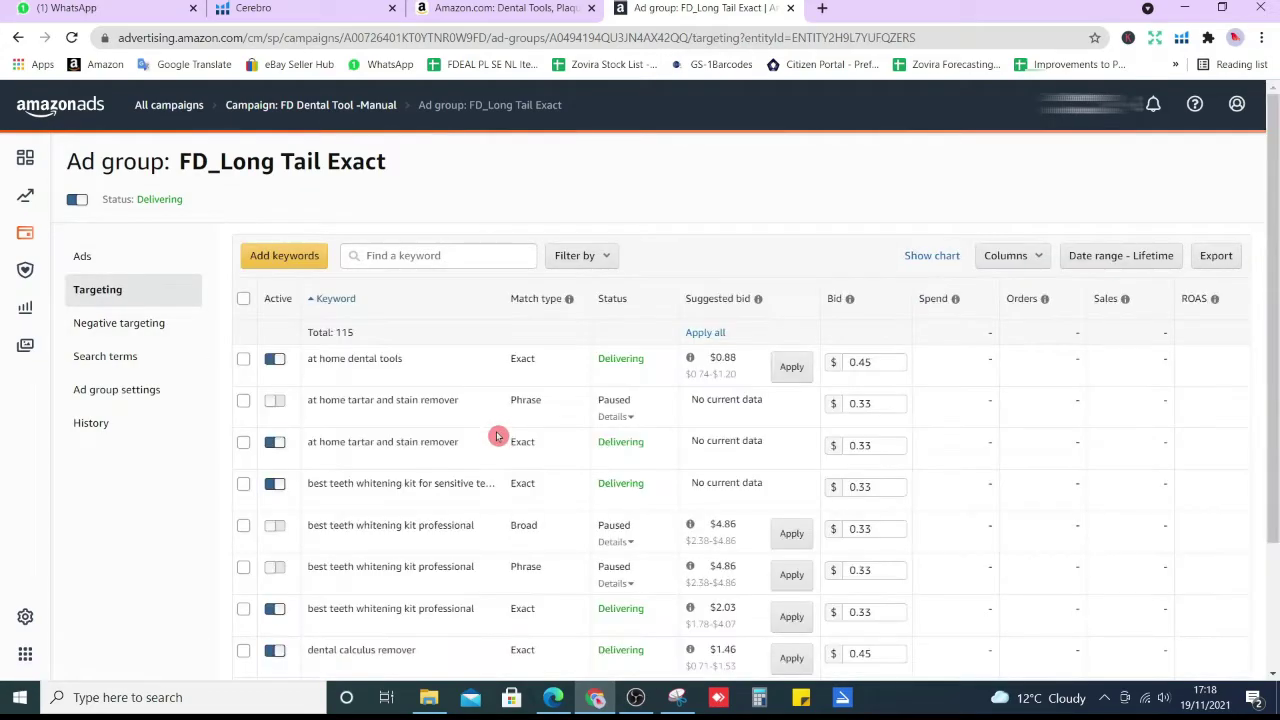
Step: Search the FD_Long Tail Exact keywords for B078R7ZX1W, and go back to the campaign's ad group list
click(437, 255)
text(B078R7ZX1W)
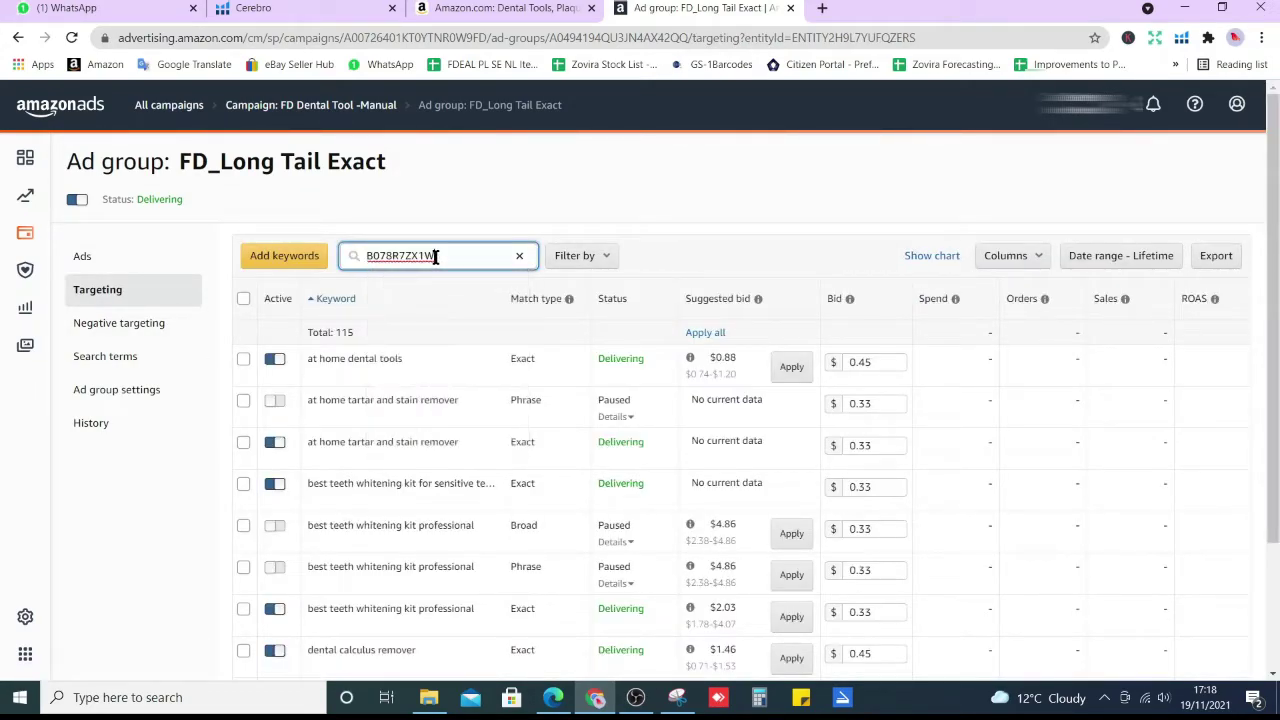
key(Return)
click(510, 8)
click(663, 8)
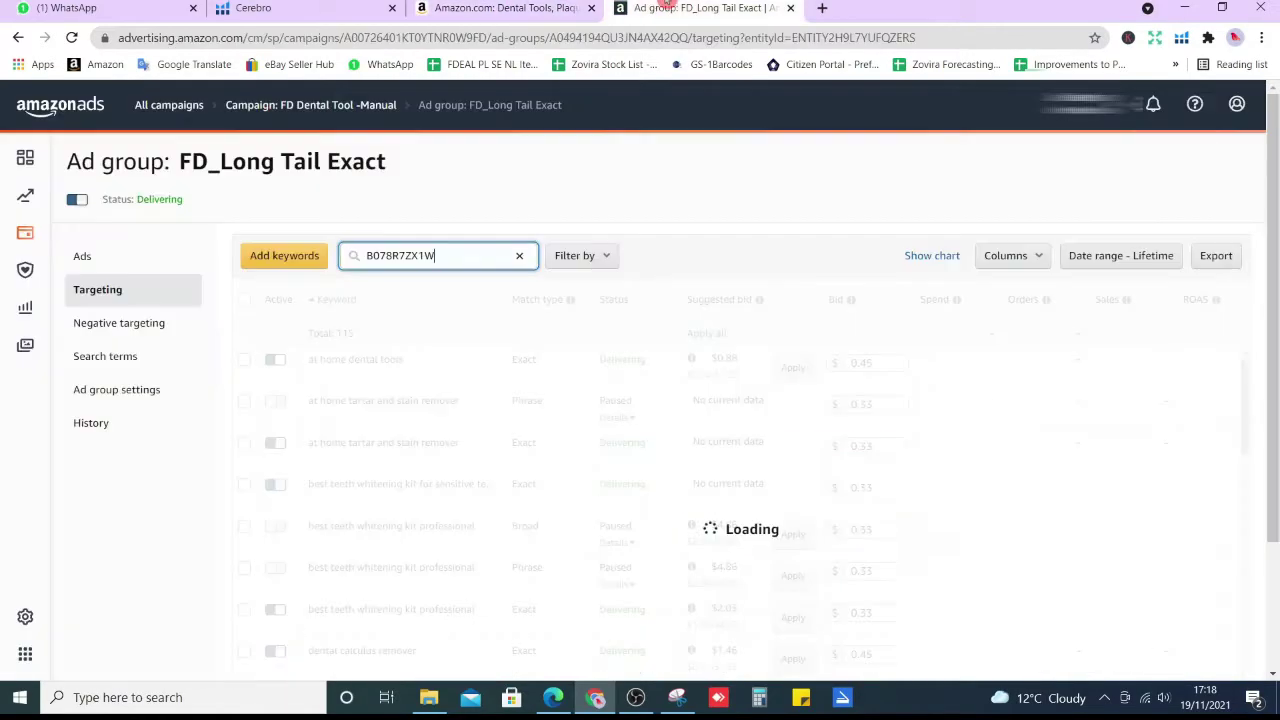
click(22, 37)
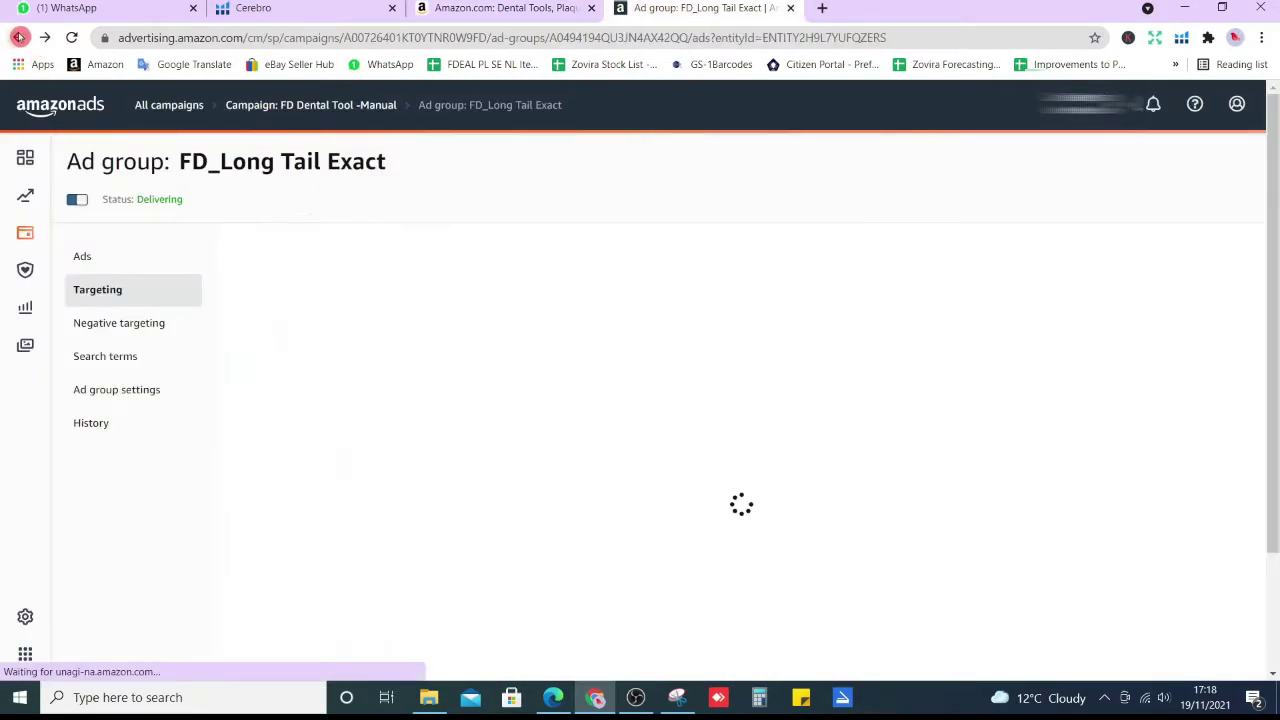
click(19, 37)
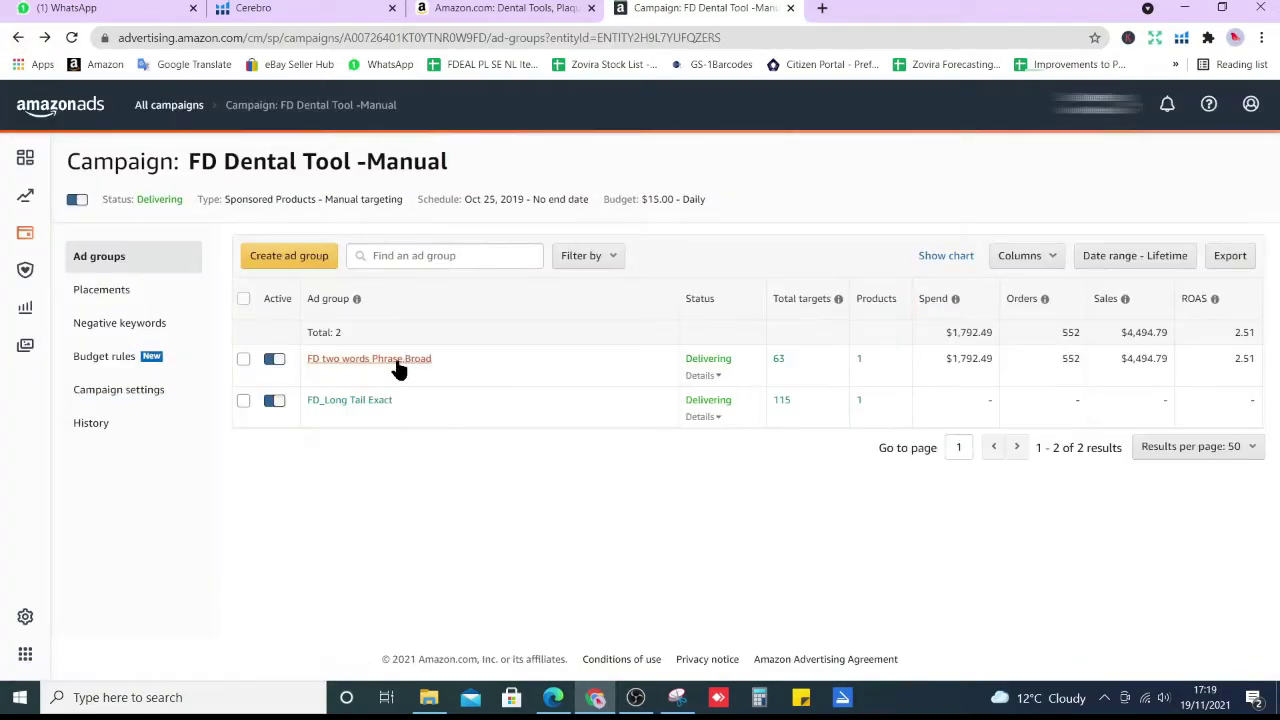
Step: Open the FD two words Phrase,Broad and FD_Long Tail Exact ad groups in separate tabs, placing the campaign tab after them
right_click(360, 360)
click(375, 375)
right_click(378, 402)
click(408, 415)
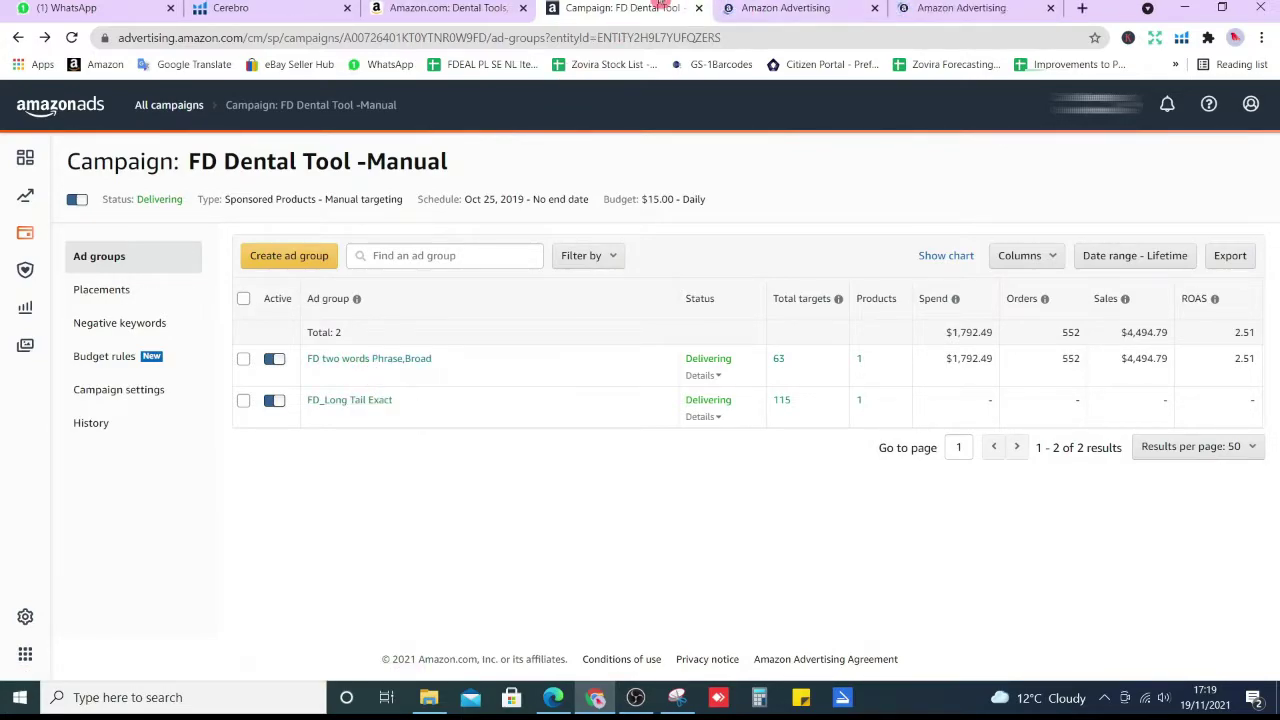
drag(1035, 5, 975, 7)
click(610, 7)
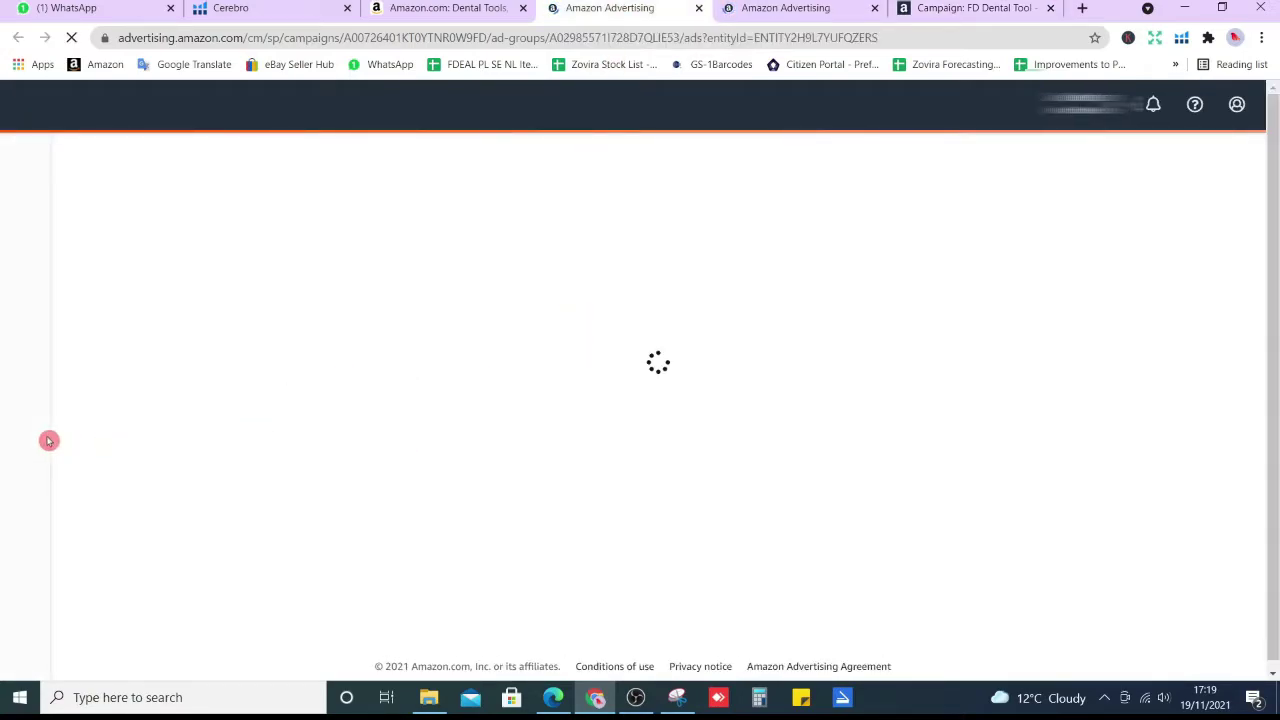
Step: Copy the phrase dental hygiene kit from the Cerebro keyword list
click(400, 8)
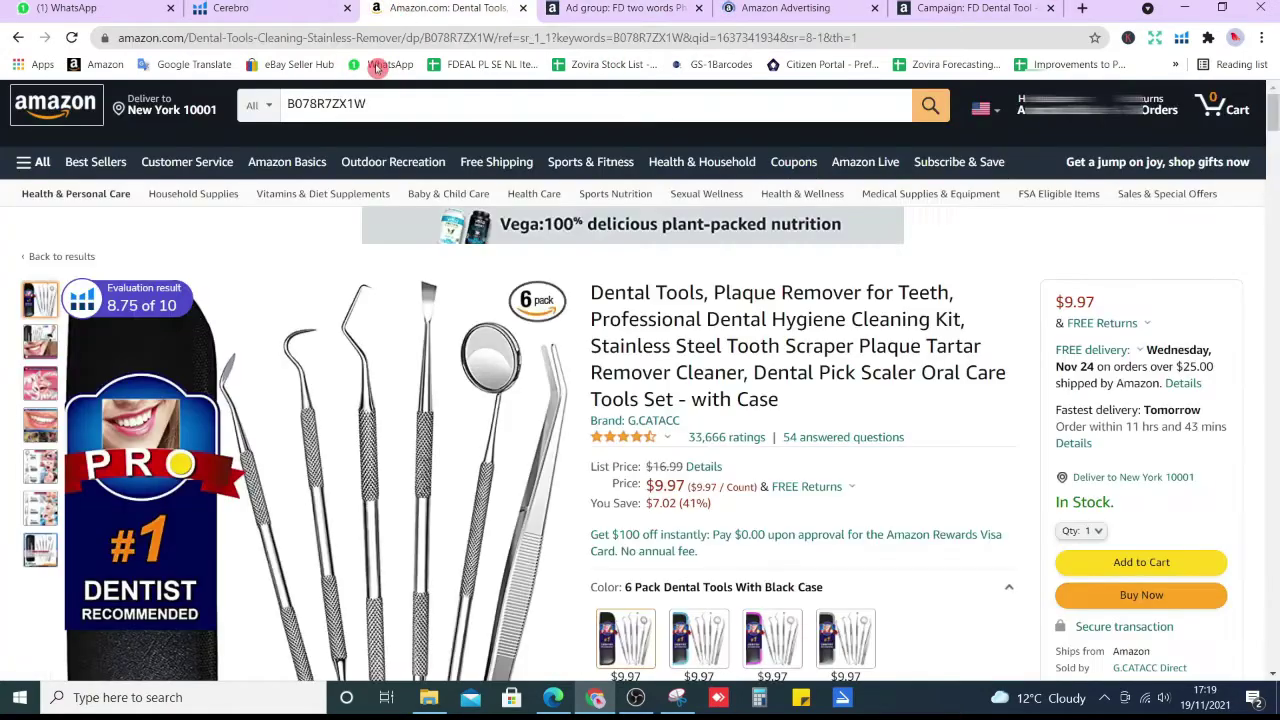
click(262, 8)
triple_click(215, 333)
key(ctrl+c)
Step: Open the ad groups' targeting lists and search the FD two words Phrase,Broad keywords for dental hygiene kit
click(620, 8)
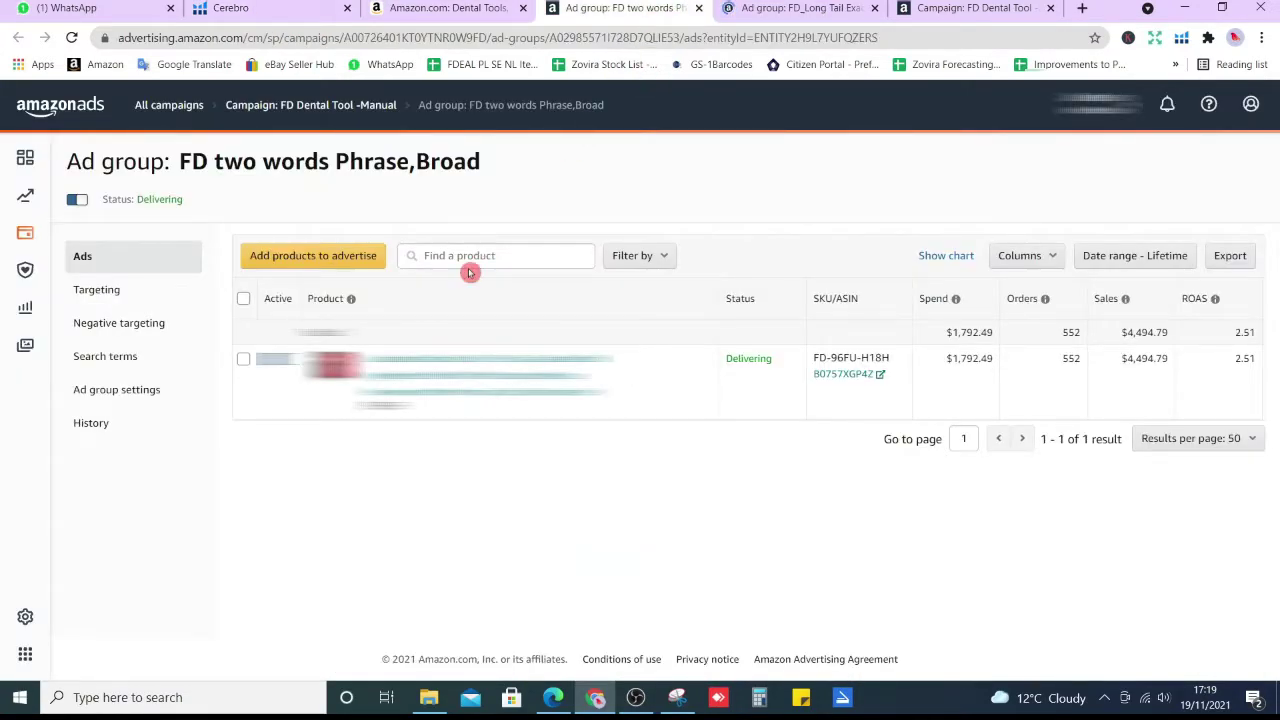
click(795, 8)
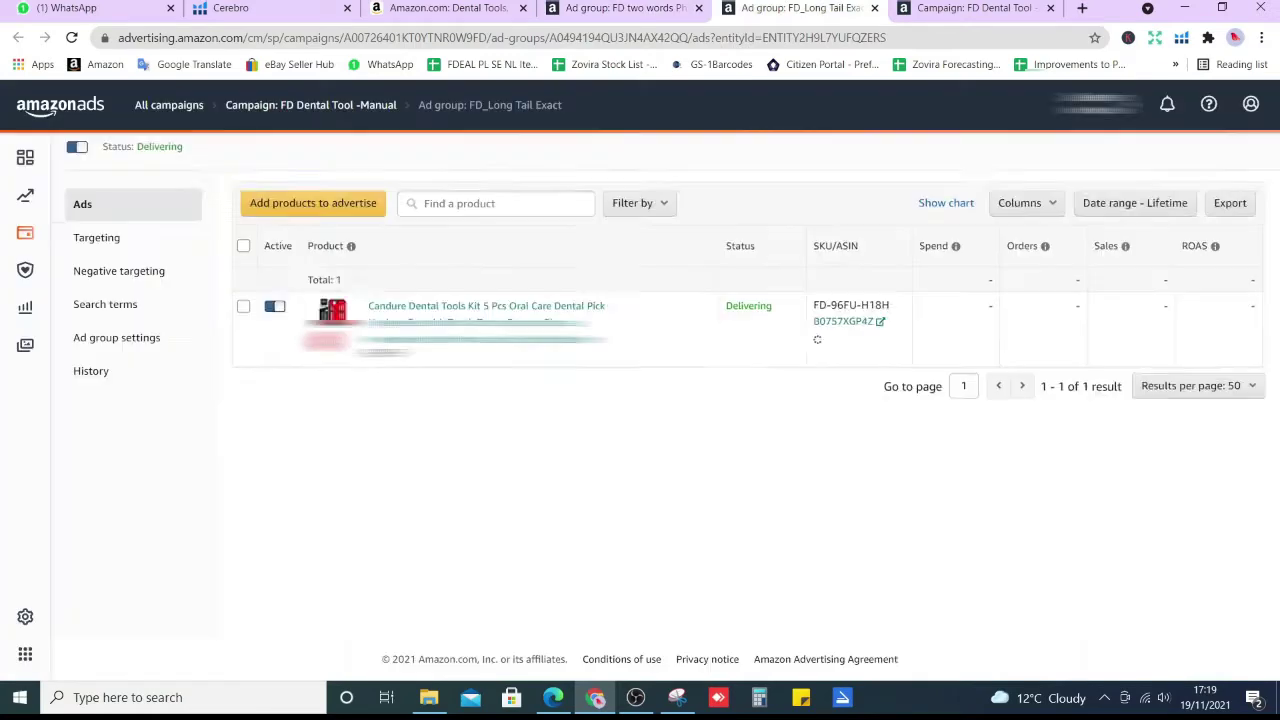
click(150, 292)
click(660, 8)
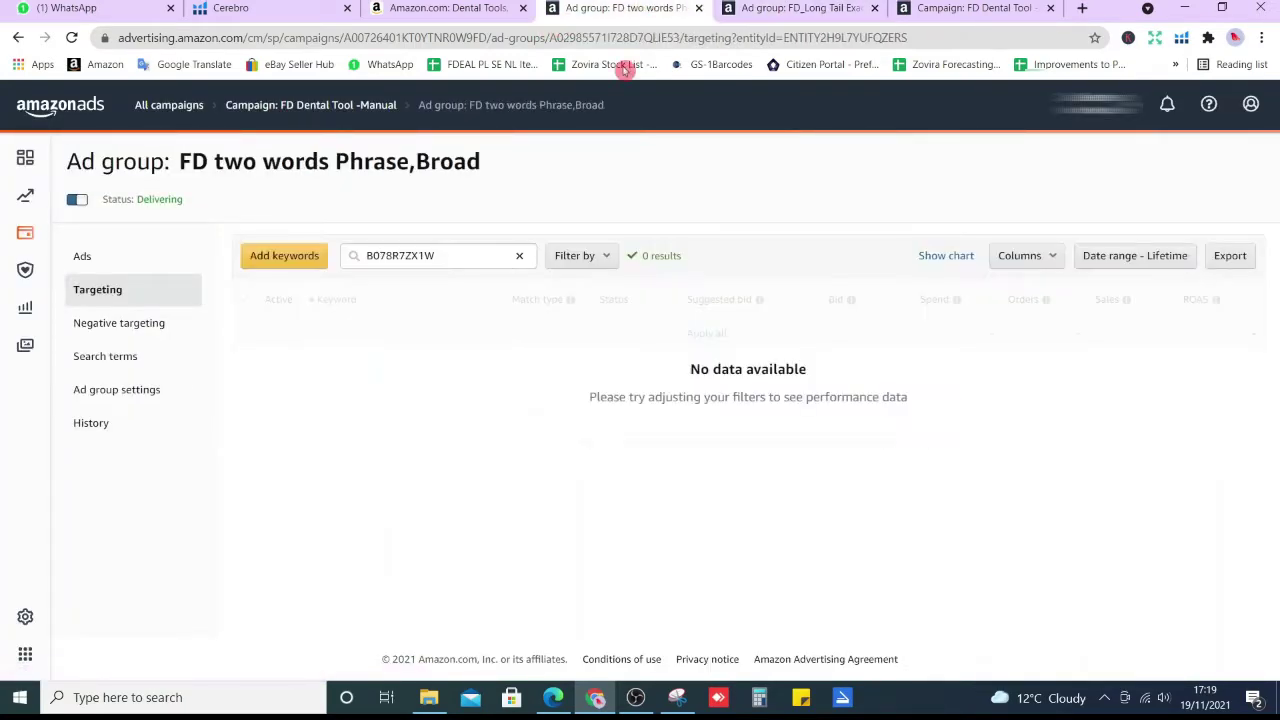
click(477, 255)
double_click(477, 255)
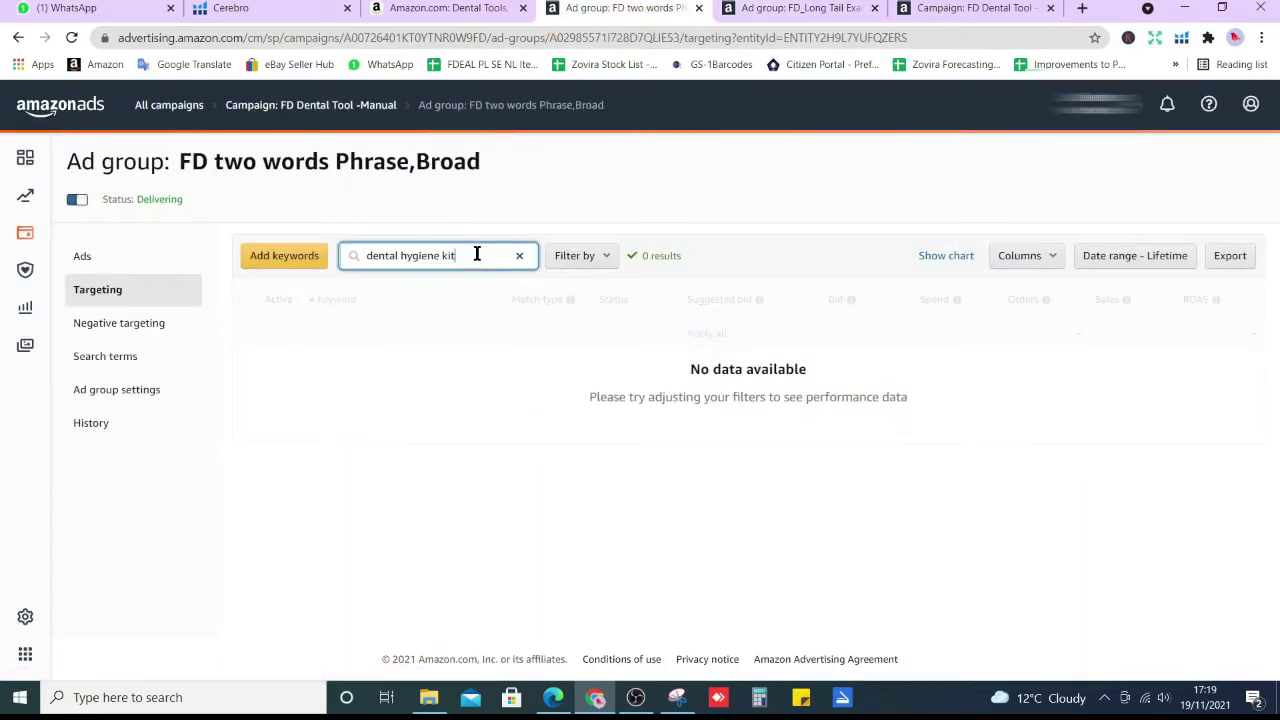
key(ctrl+v)
key(Return)
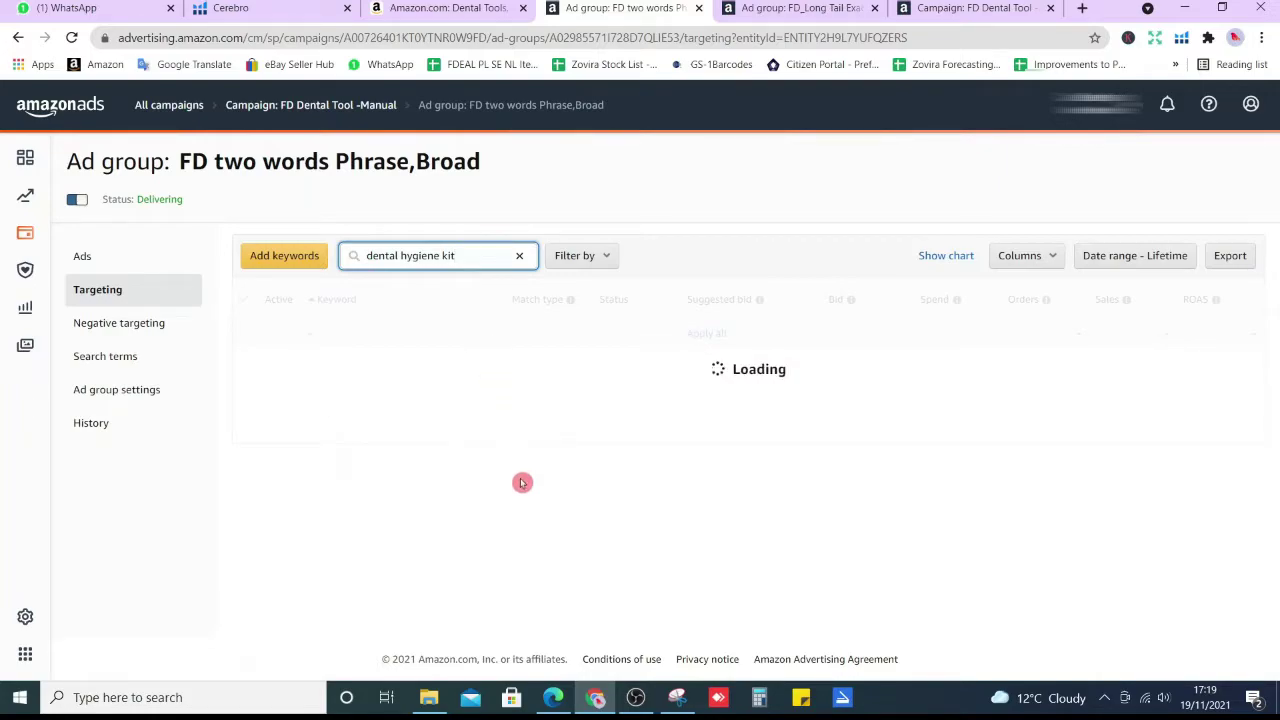
Step: Search the FD_Long Tail Exact keywords for dental hygiene kit, and repeat the search in FD two words Phrase,Broad
click(727, 8)
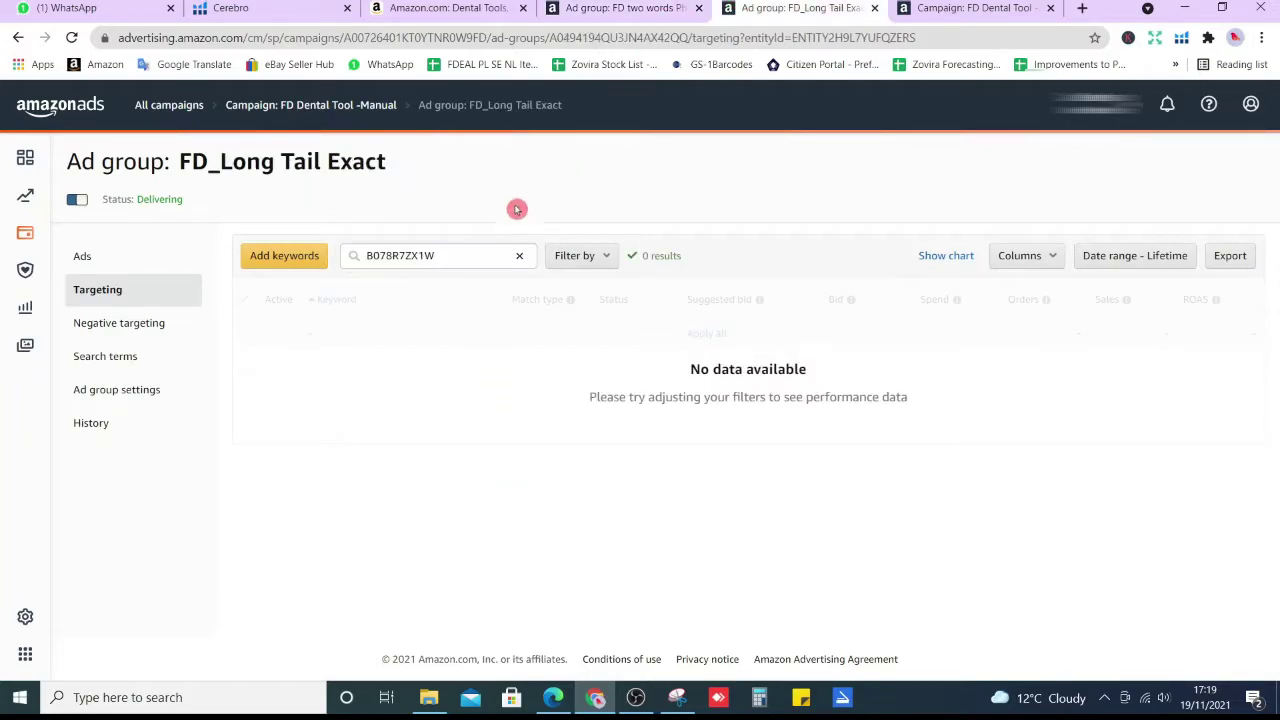
click(449, 255)
double_click(449, 255)
key(ctrl+v)
key(Return)
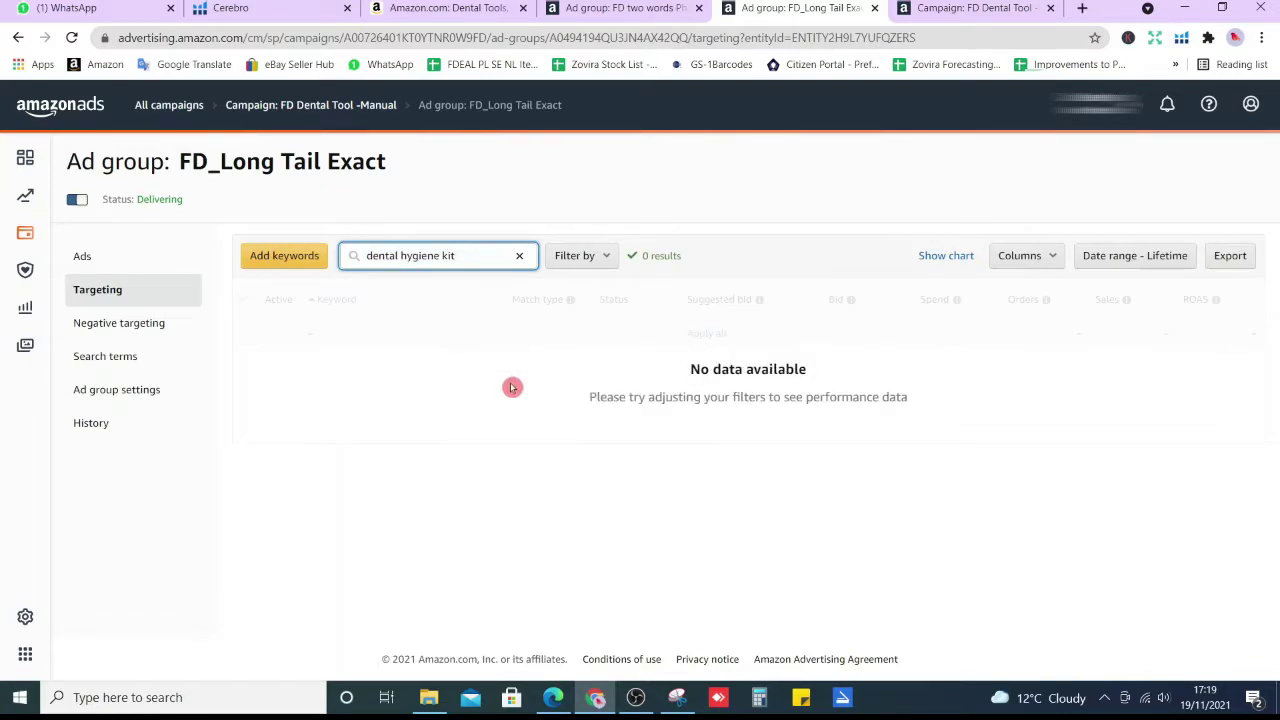
key(Return)
click(615, 8)
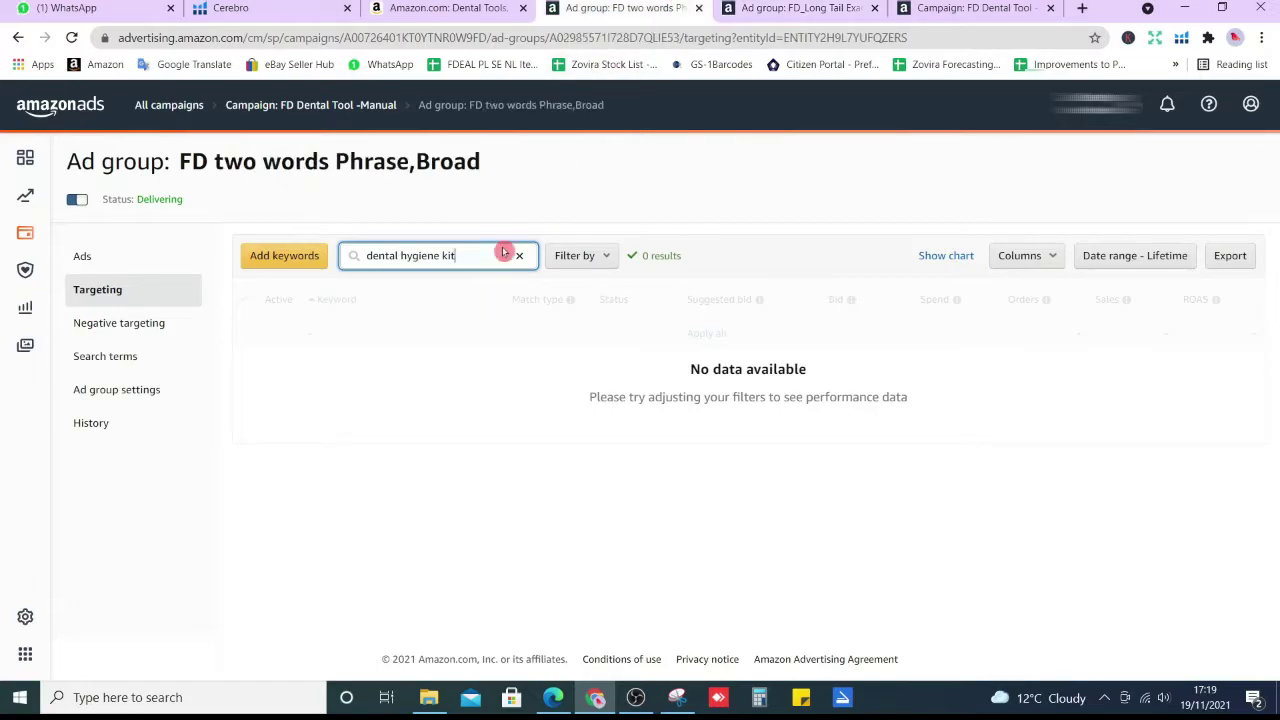
key(Return)
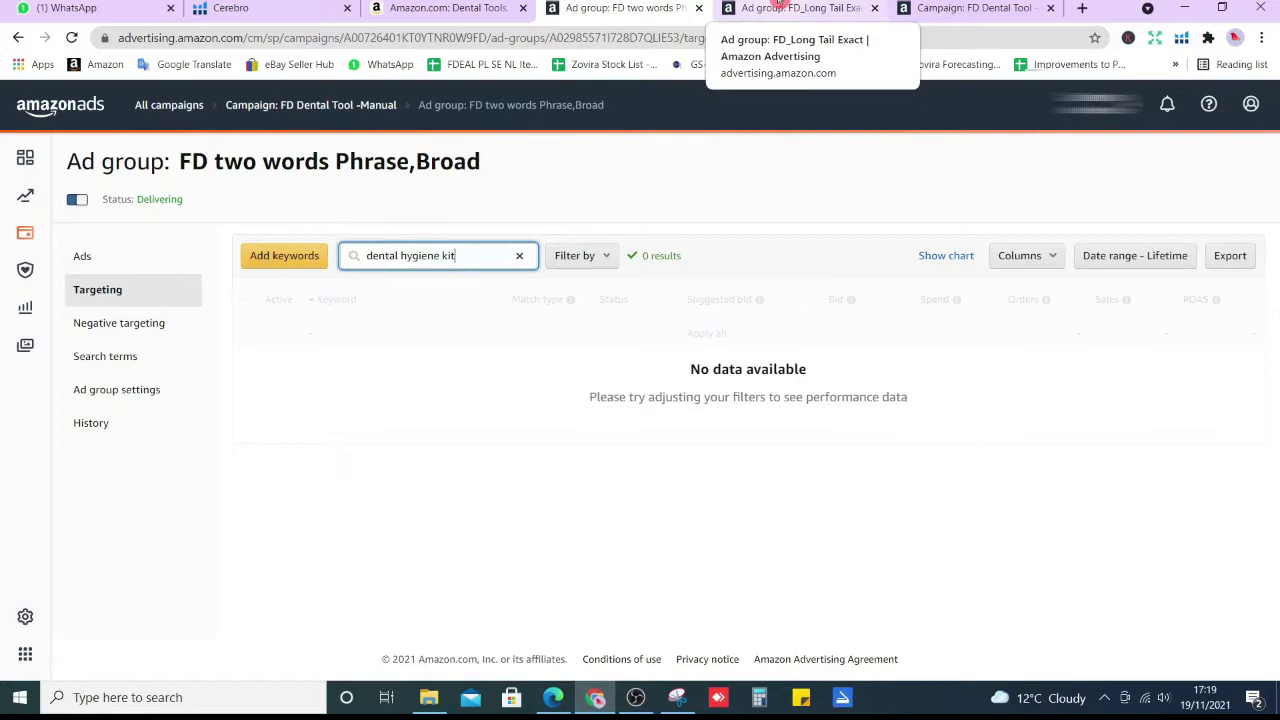
Step: Enter dental hygiene kit as a new keyword list for FD_Long Tail Exact, with broad, phrase and exact match and suggested bids
click(778, 5)
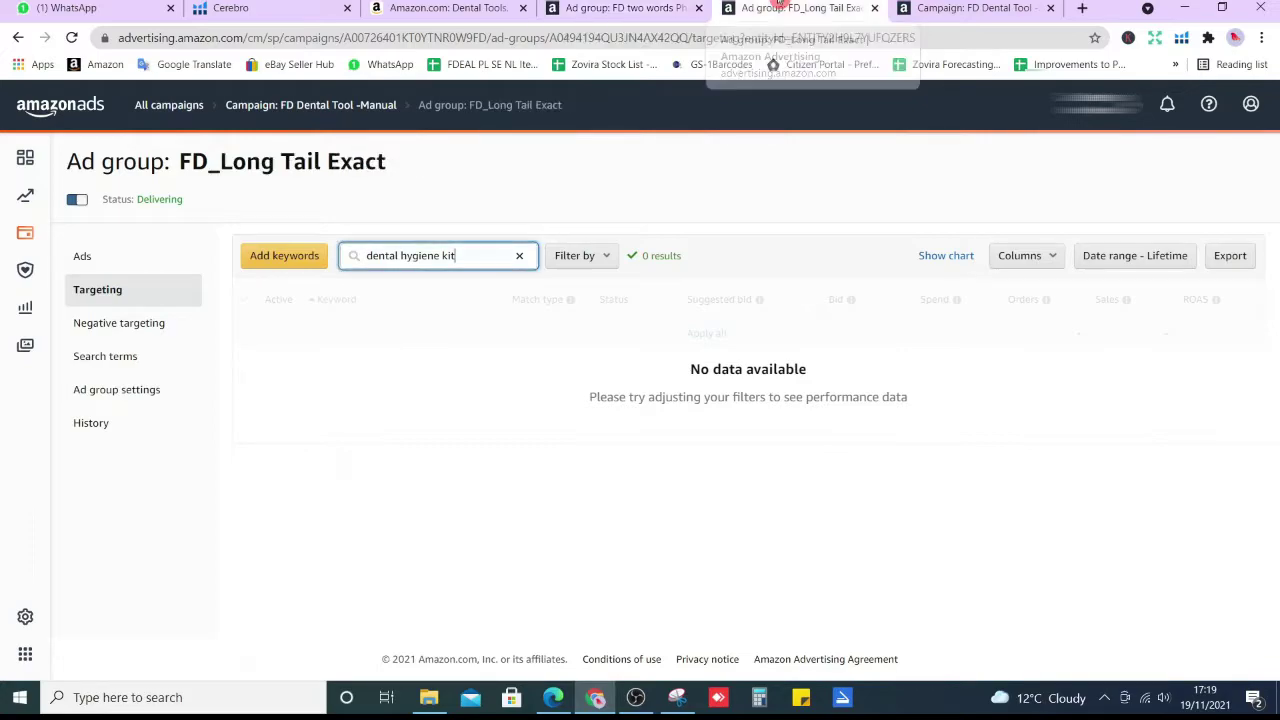
triple_click(417, 257)
key(ctrl+c)
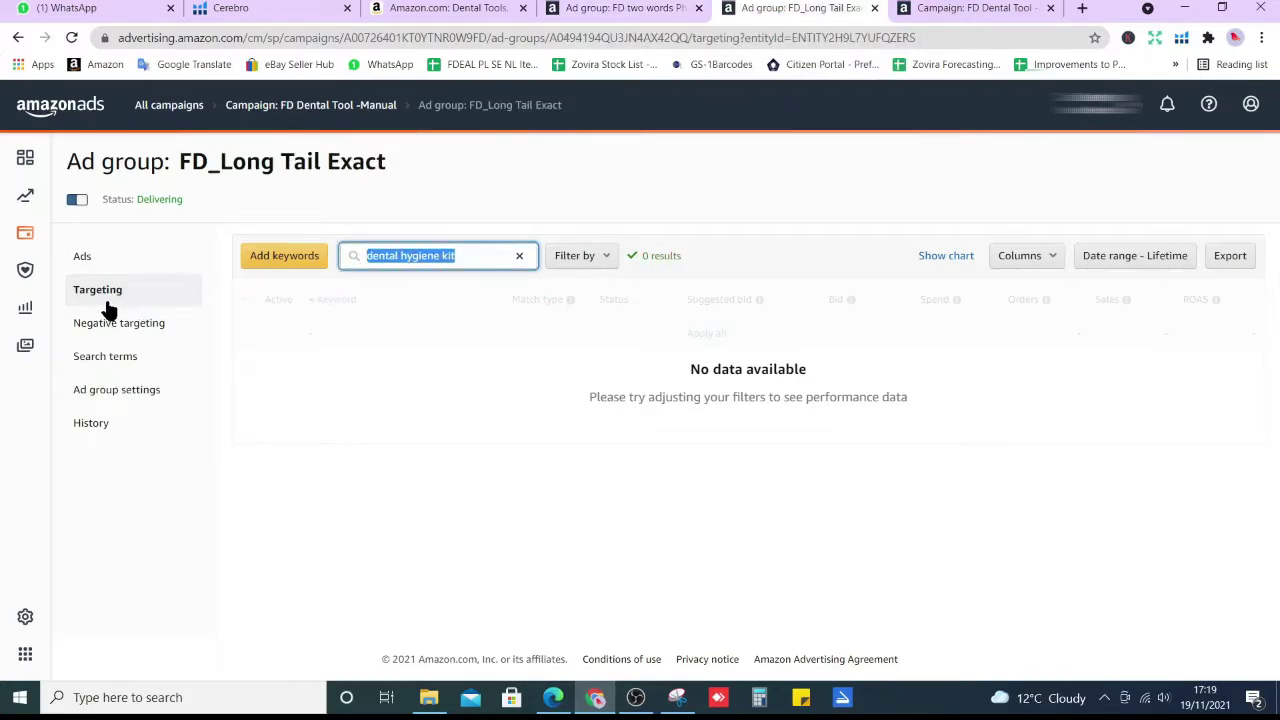
click(280, 258)
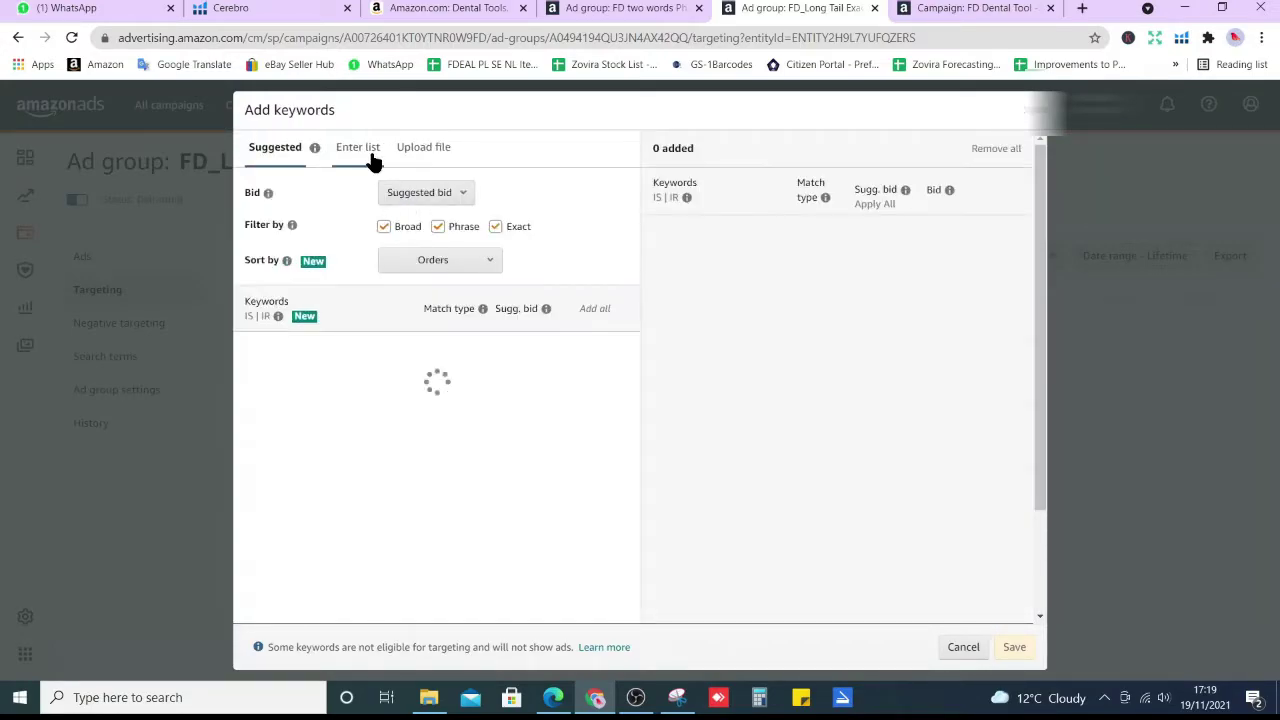
click(368, 152)
click(398, 254)
click(397, 265)
key(ctrl+v)
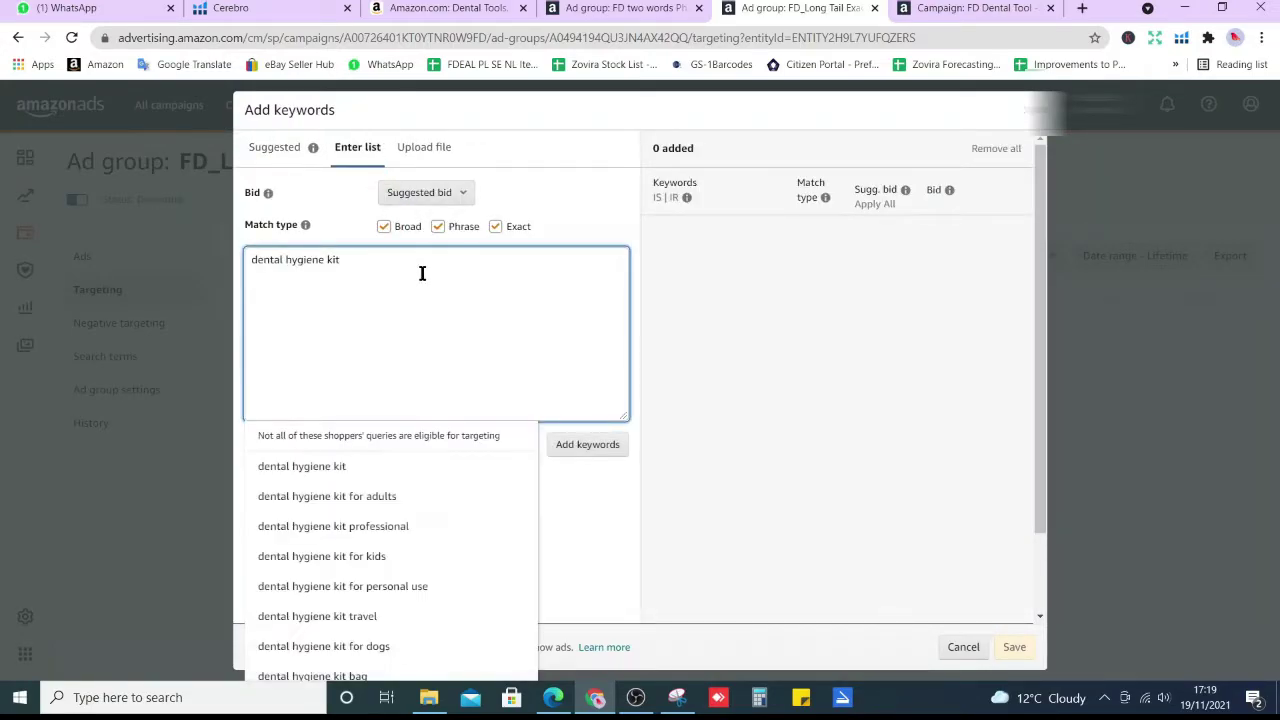
click(583, 449)
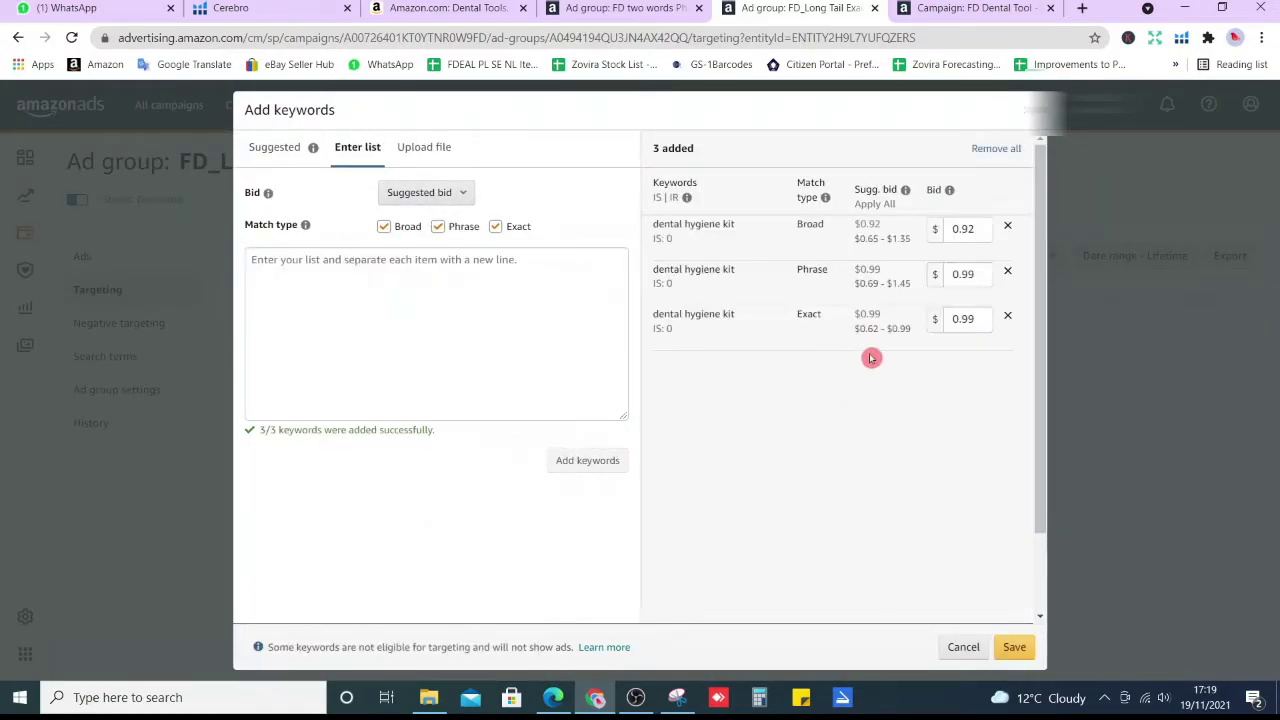
Step: Remove the broad-match and phrase-match entries of dental hygiene kit from the added keywords
double_click(803, 271)
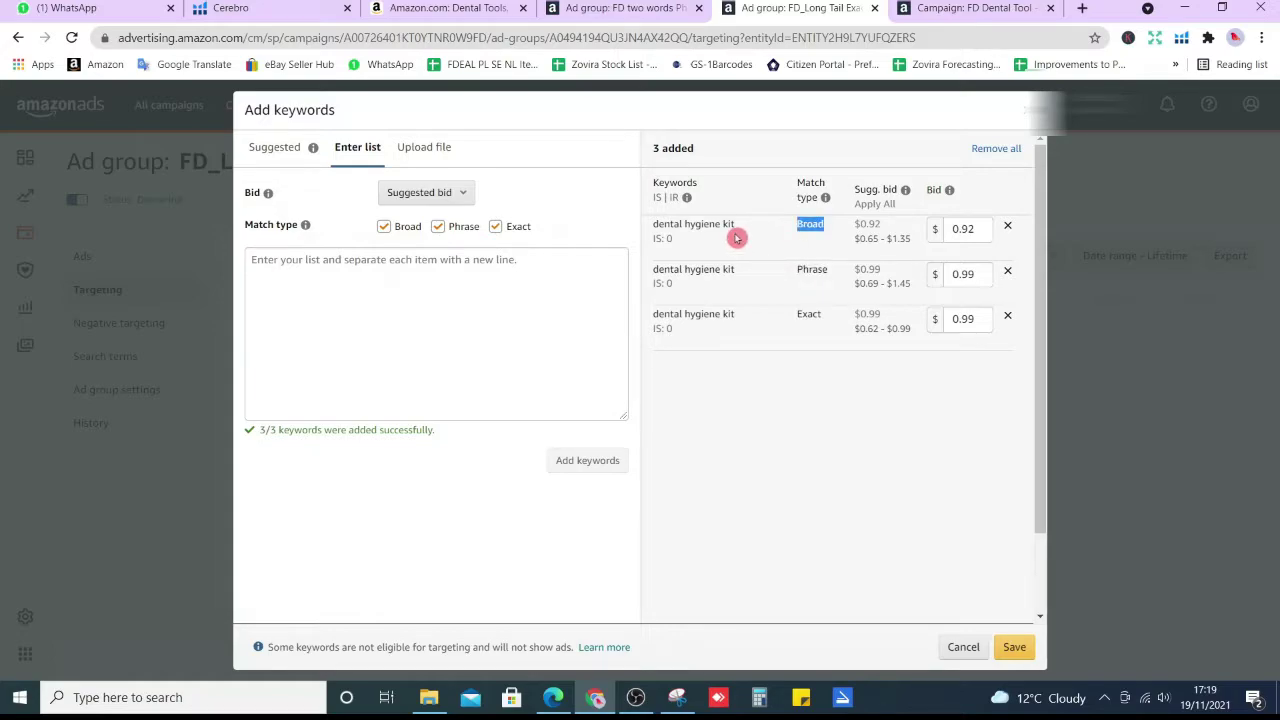
click(1008, 228)
click(1008, 228)
click(976, 259)
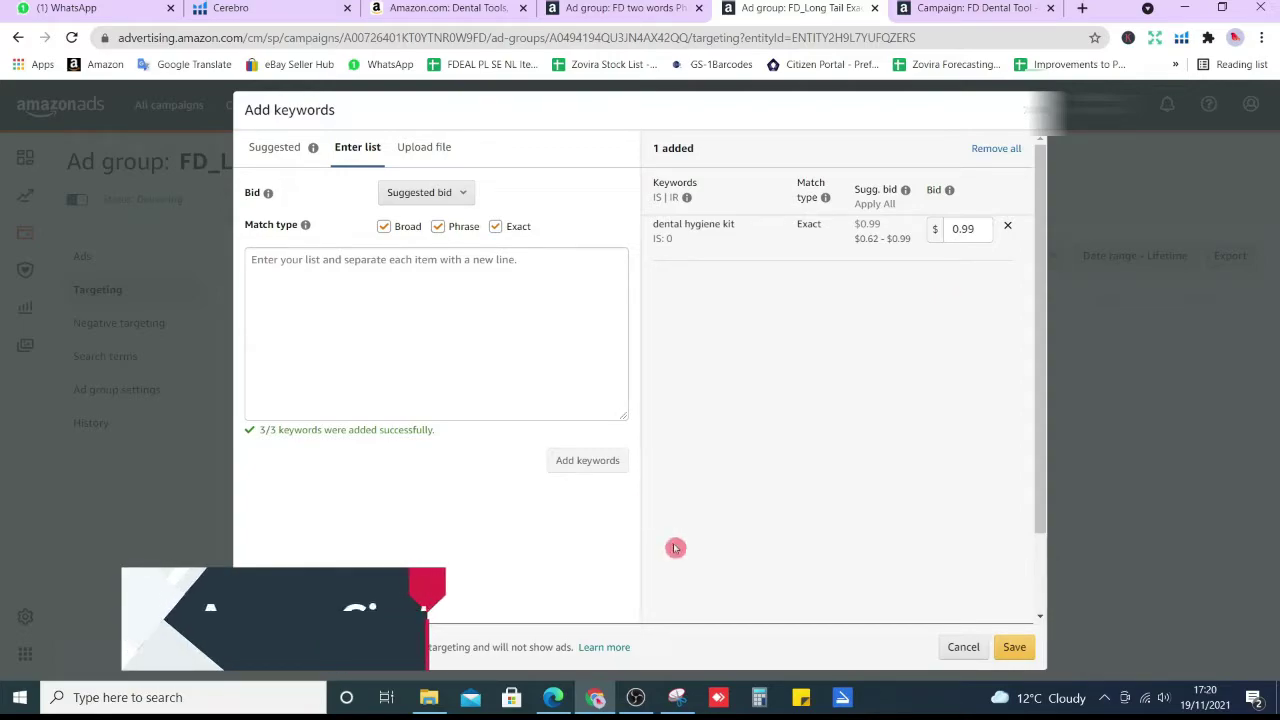
Step: Review the competitor's Amazon listing and Cerebro keyword list, and return to the FD_Long Tail Exact keyword entry form
click(445, 8)
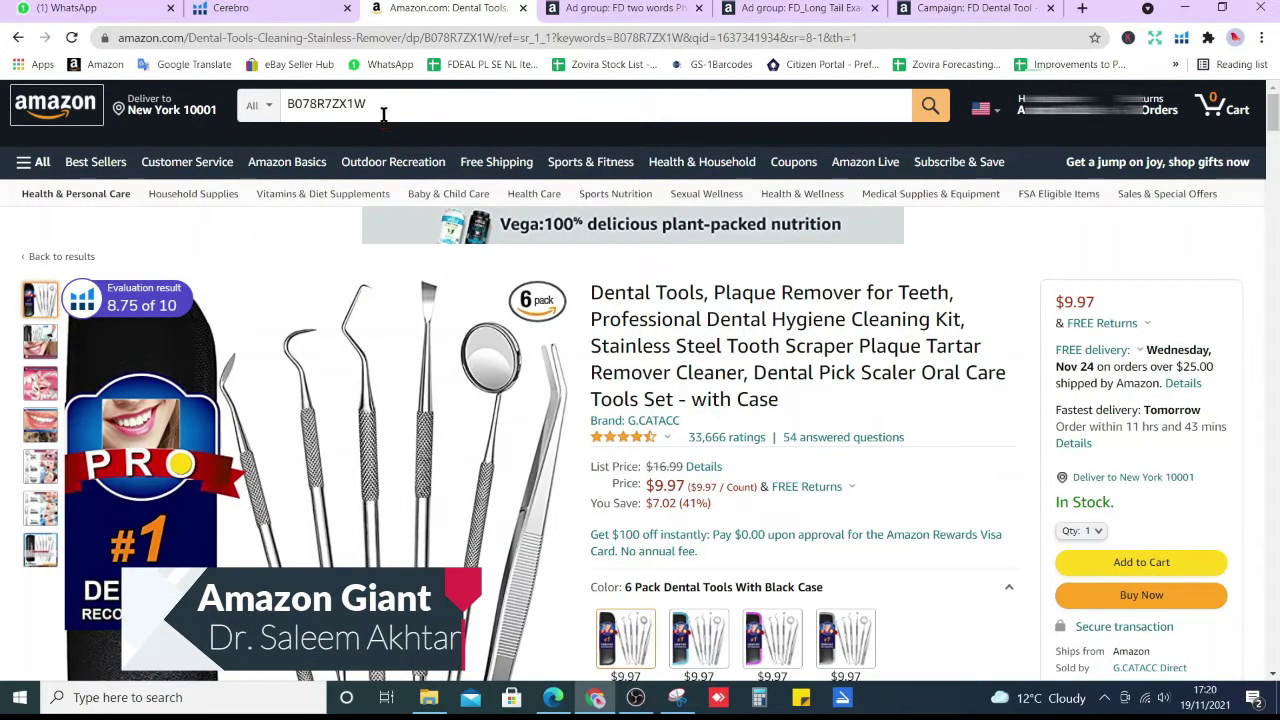
click(305, 8)
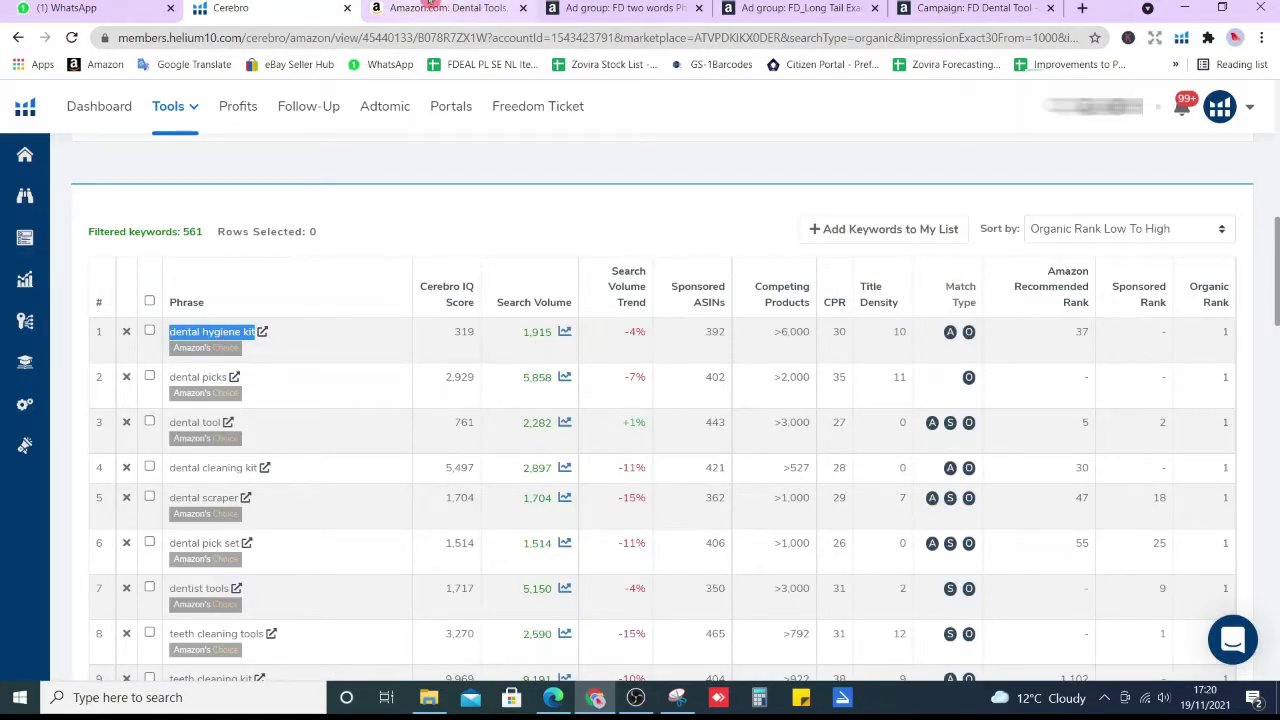
click(795, 8)
click(672, 8)
click(795, 8)
click(437, 274)
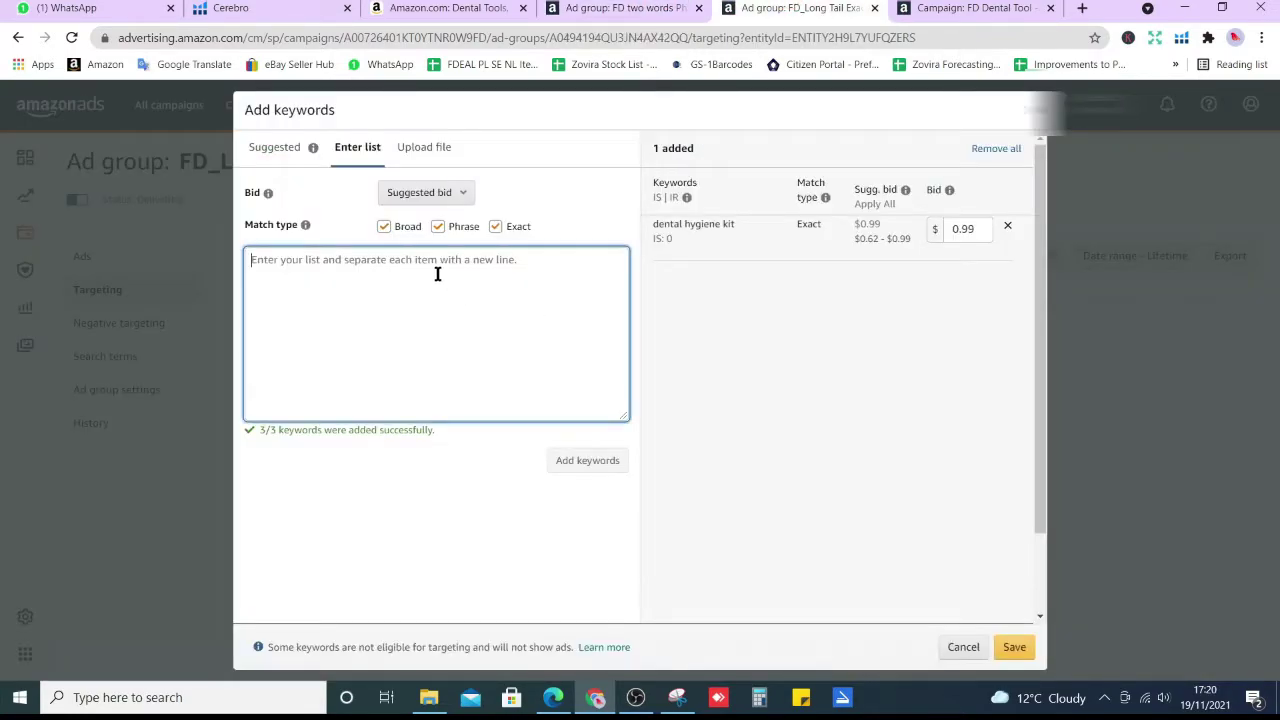
click(991, 232)
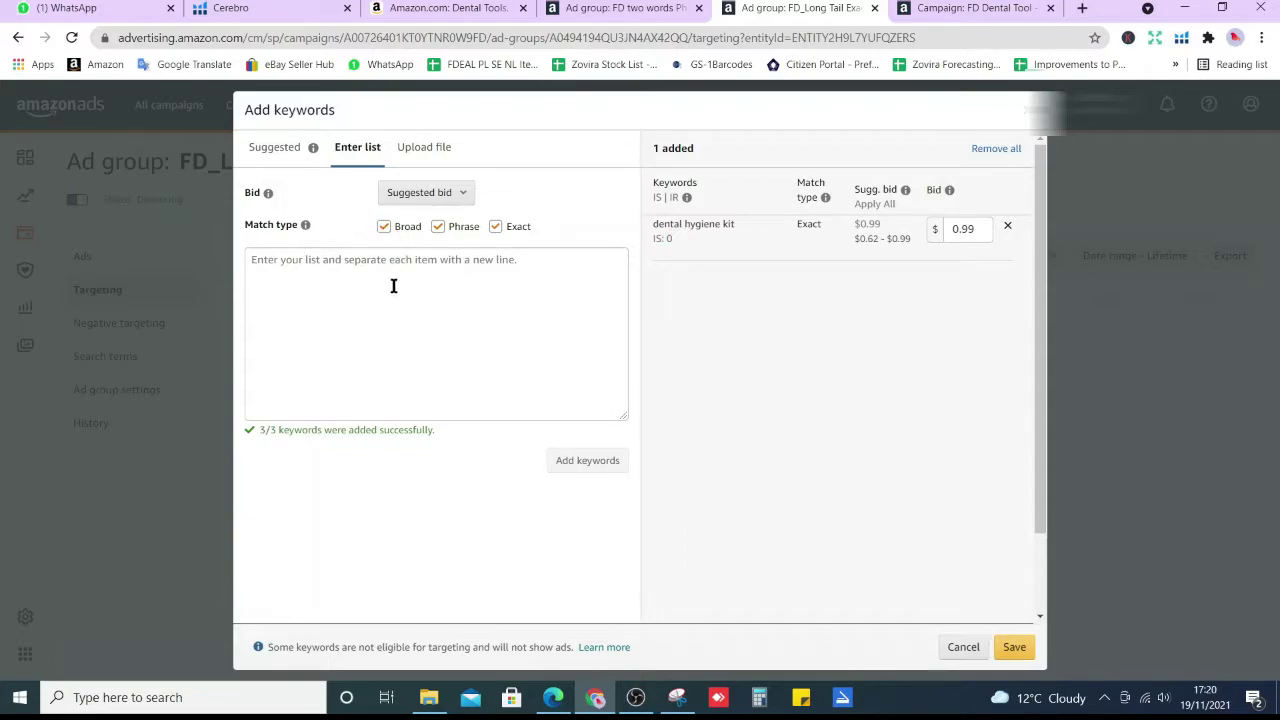
Step: Enter dental hygiene kit, choose the suggestion dental hygiene kit for adults, and add it with exact match only
click(393, 286)
key(ctrl+v)
click(406, 238)
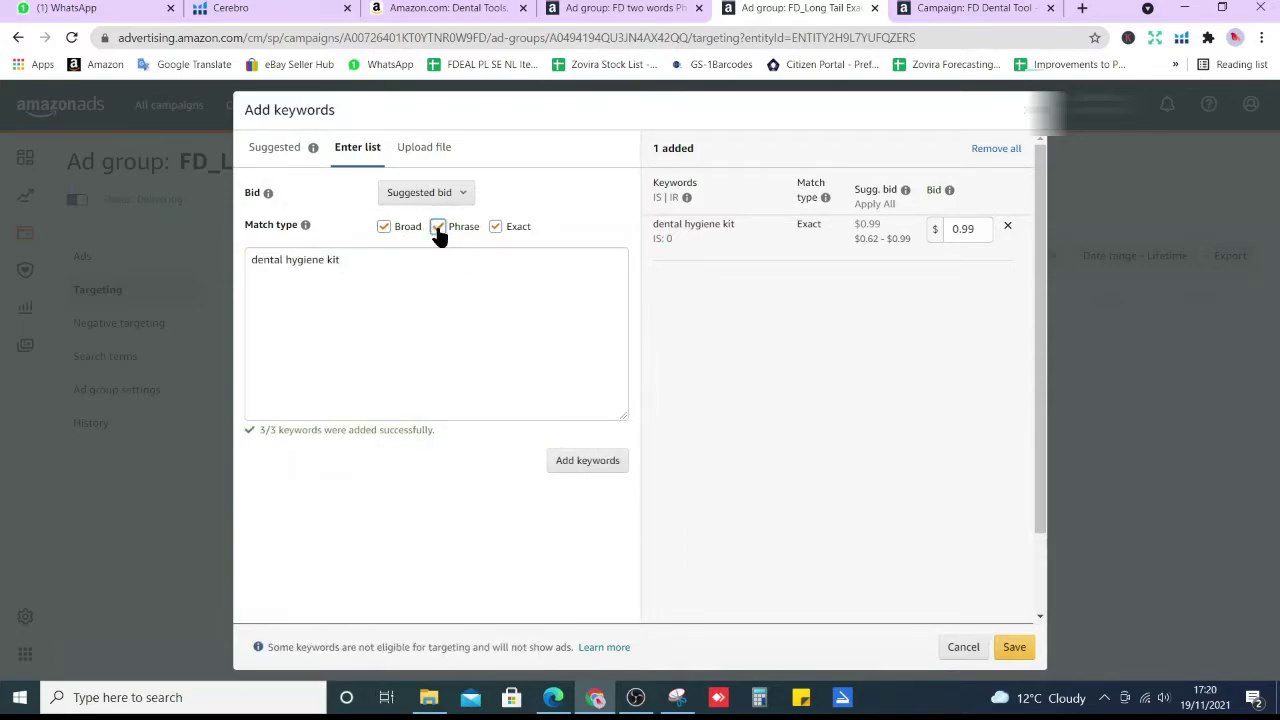
click(417, 258)
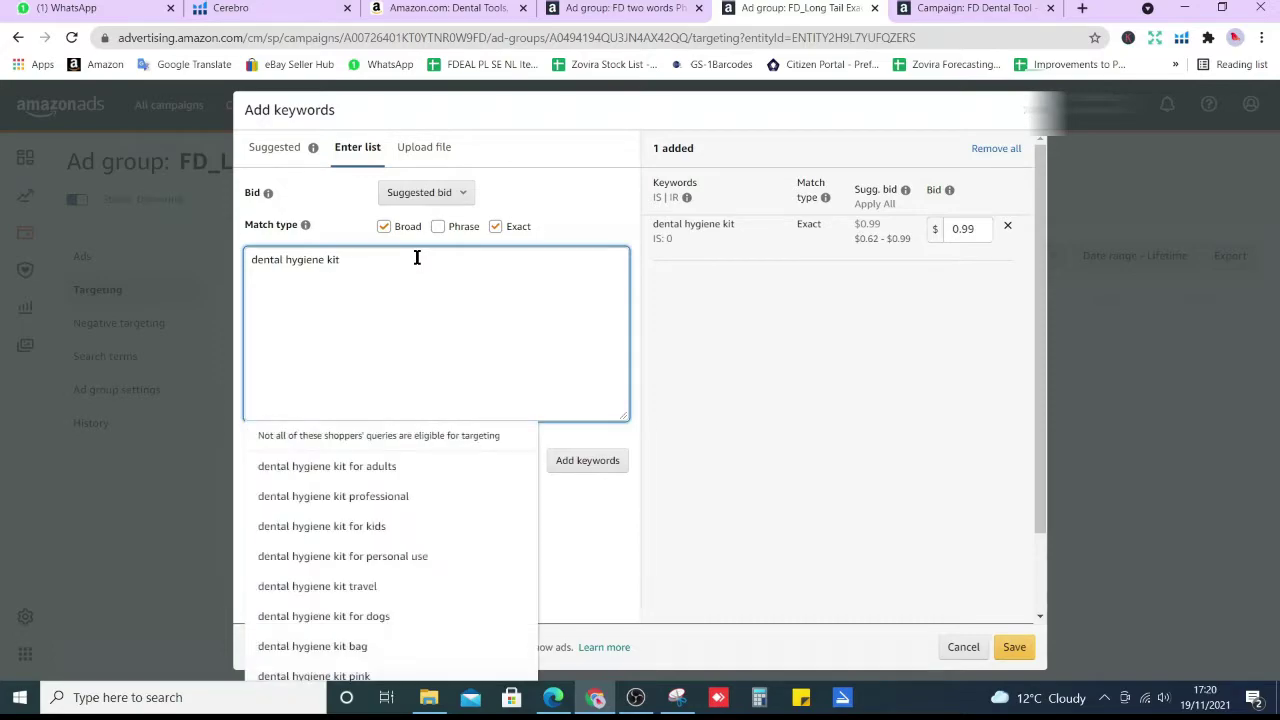
click(428, 468)
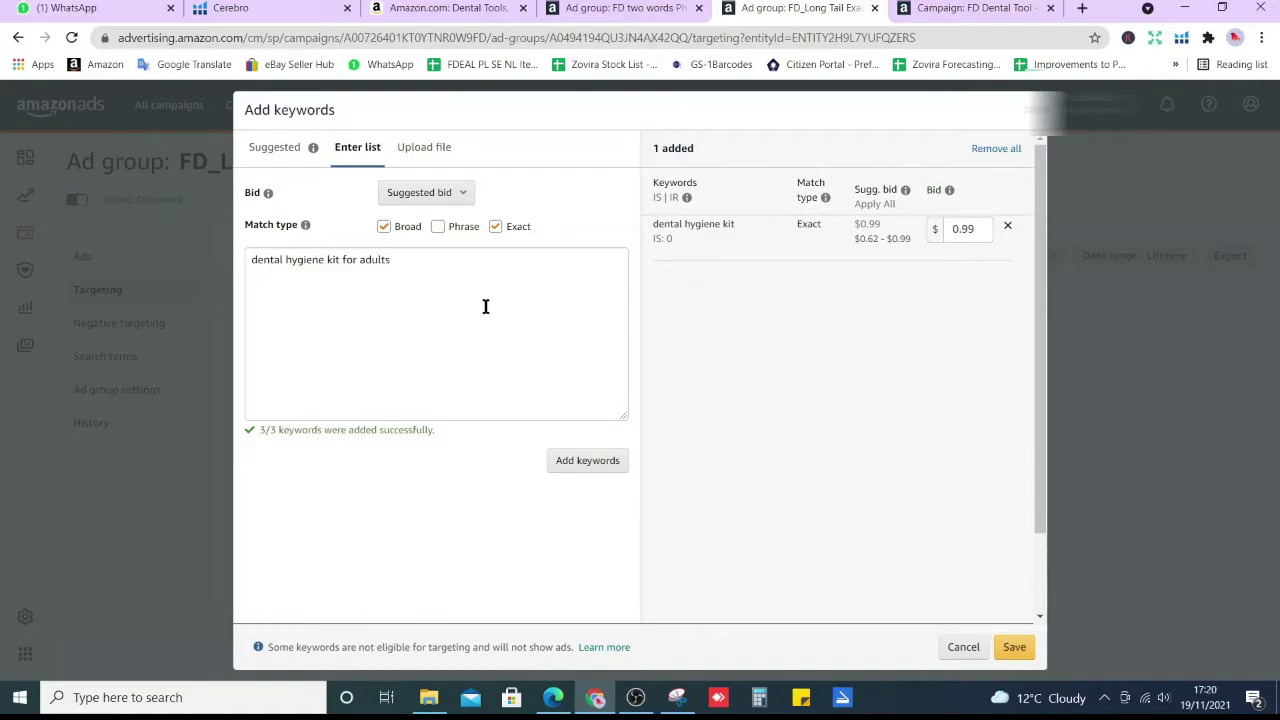
click(722, 369)
click(587, 460)
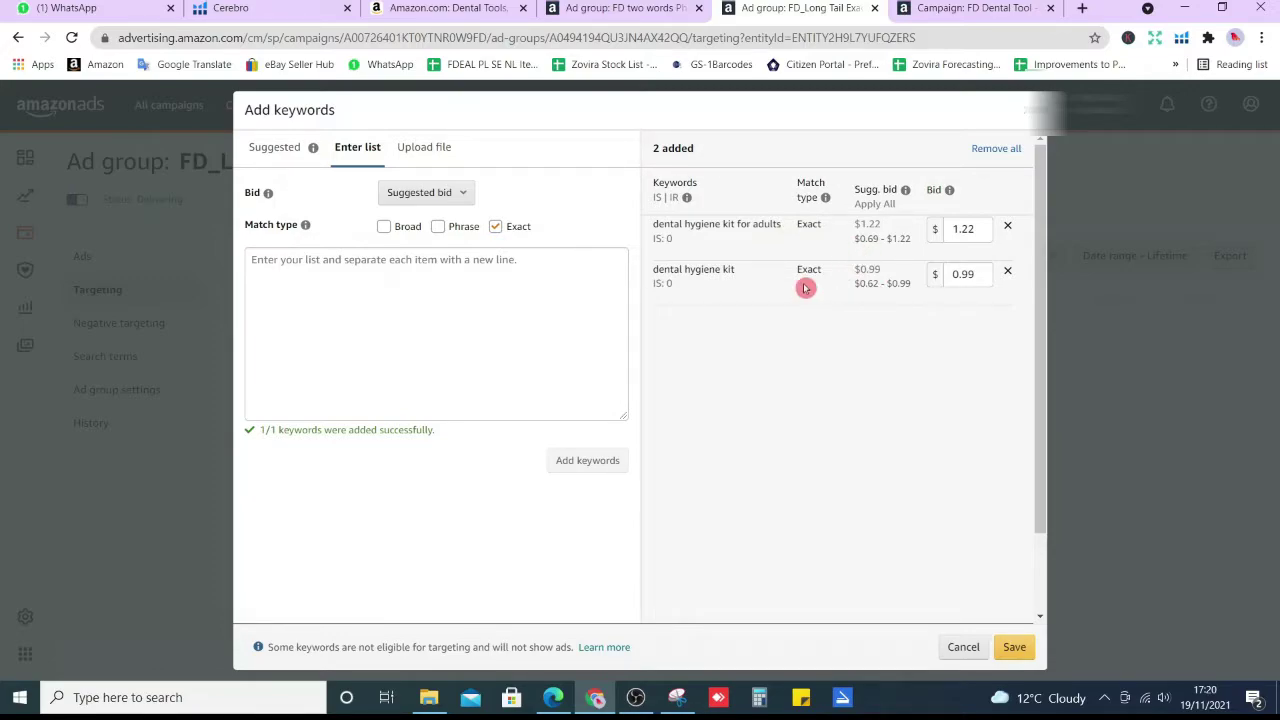
Step: Open the Amazon home page in a new browser tab from the competitor's product listing
click(482, 288)
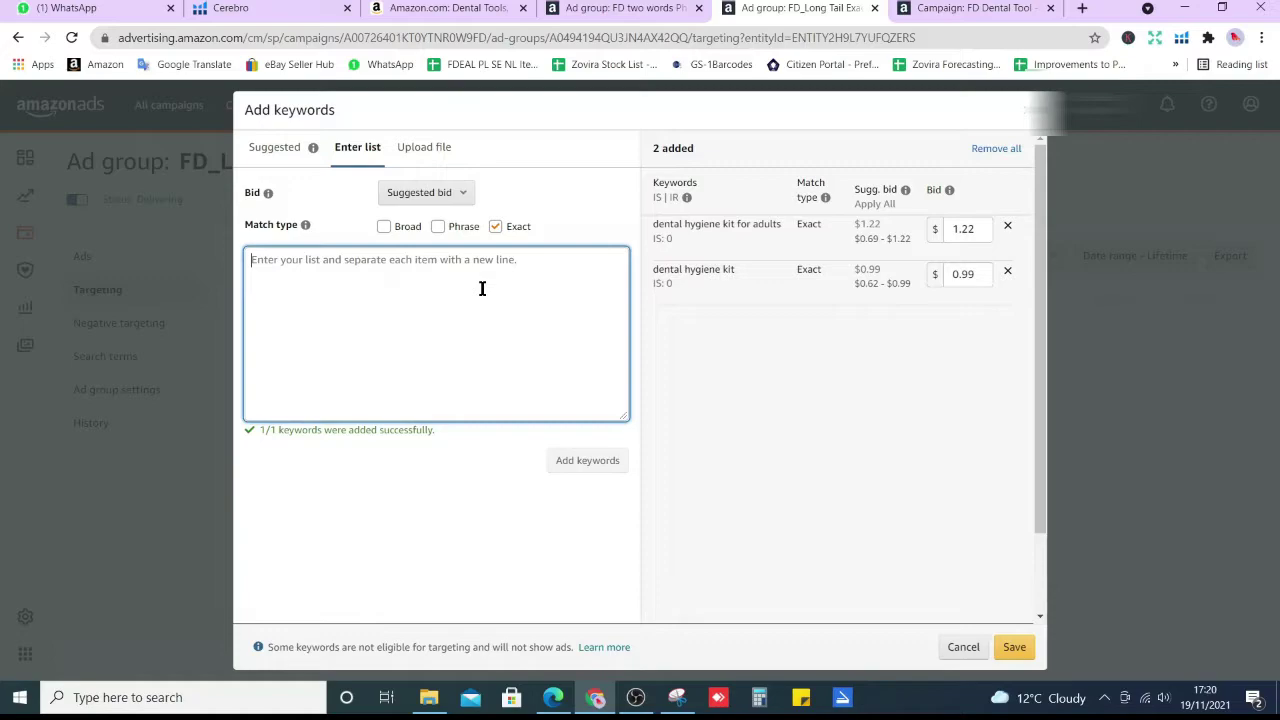
click(490, 7)
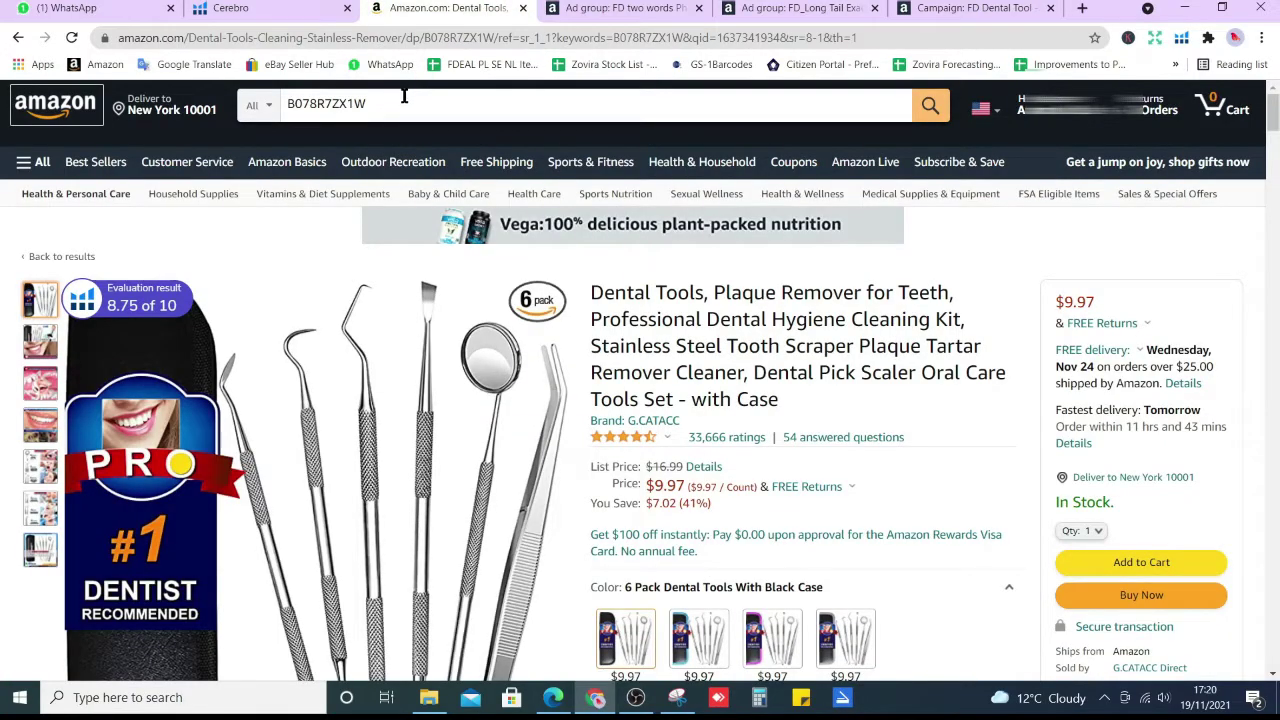
key(ctrl+a)
right_click(88, 90)
click(140, 100)
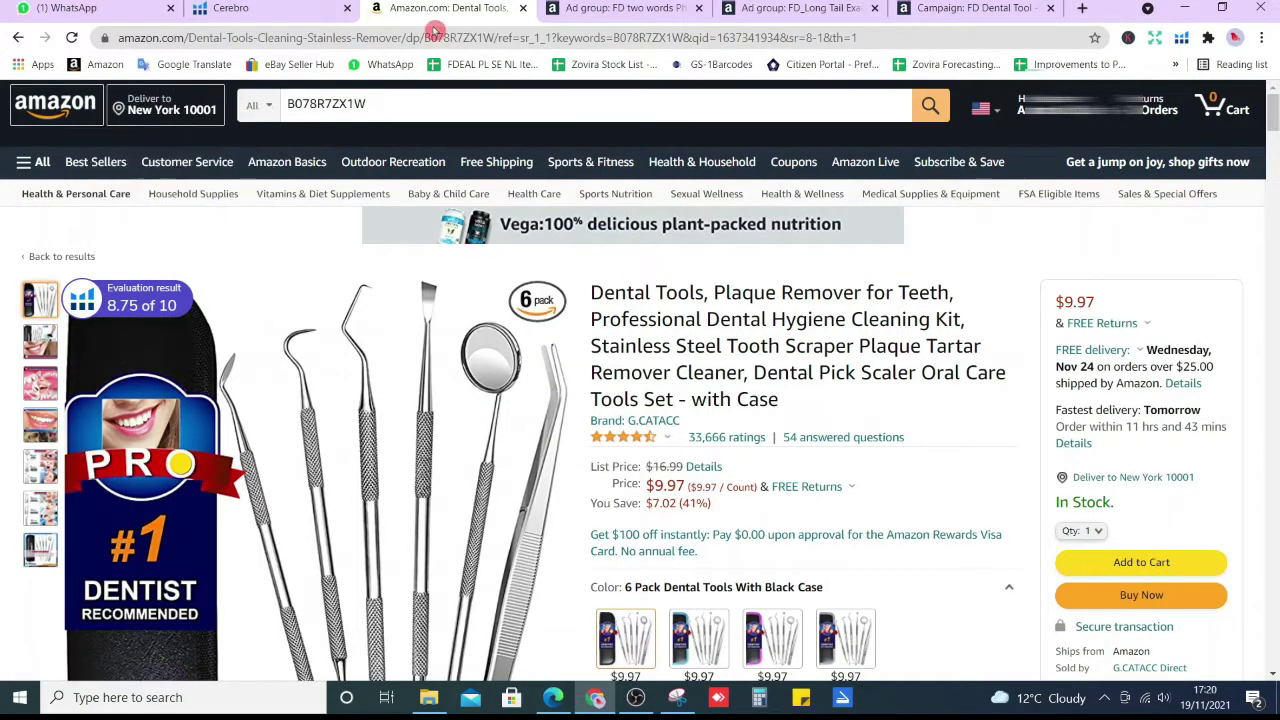
click(556, 12)
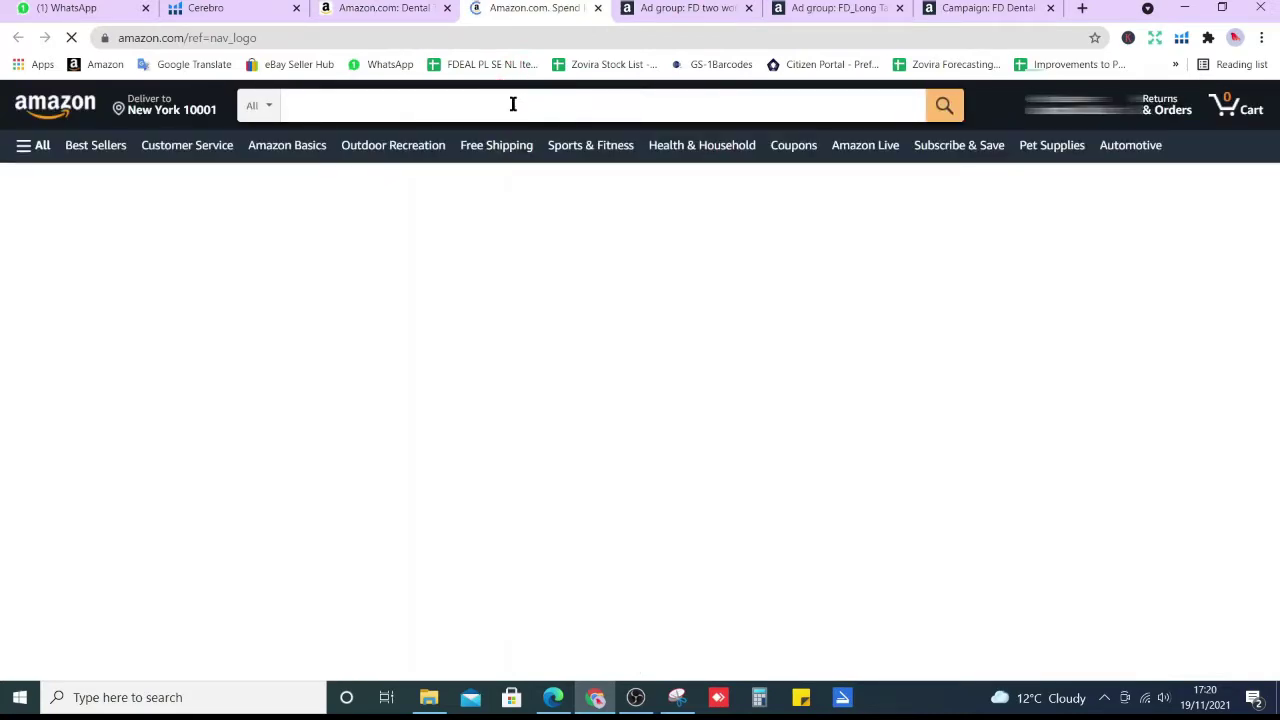
Step: Search Amazon for dental hygiene kit, choose the suggestion dental hygiene kit for personal use, and copy that phrase
click(511, 103)
text(dental hygiene kit)
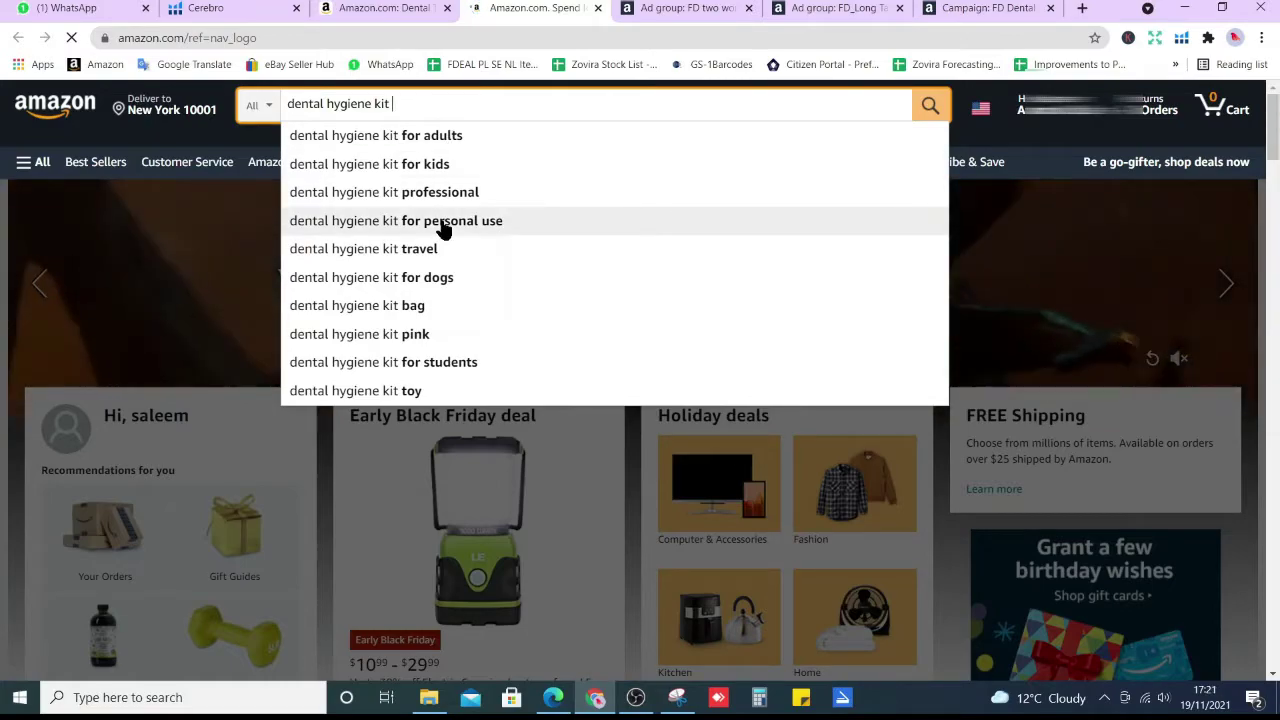
click(443, 225)
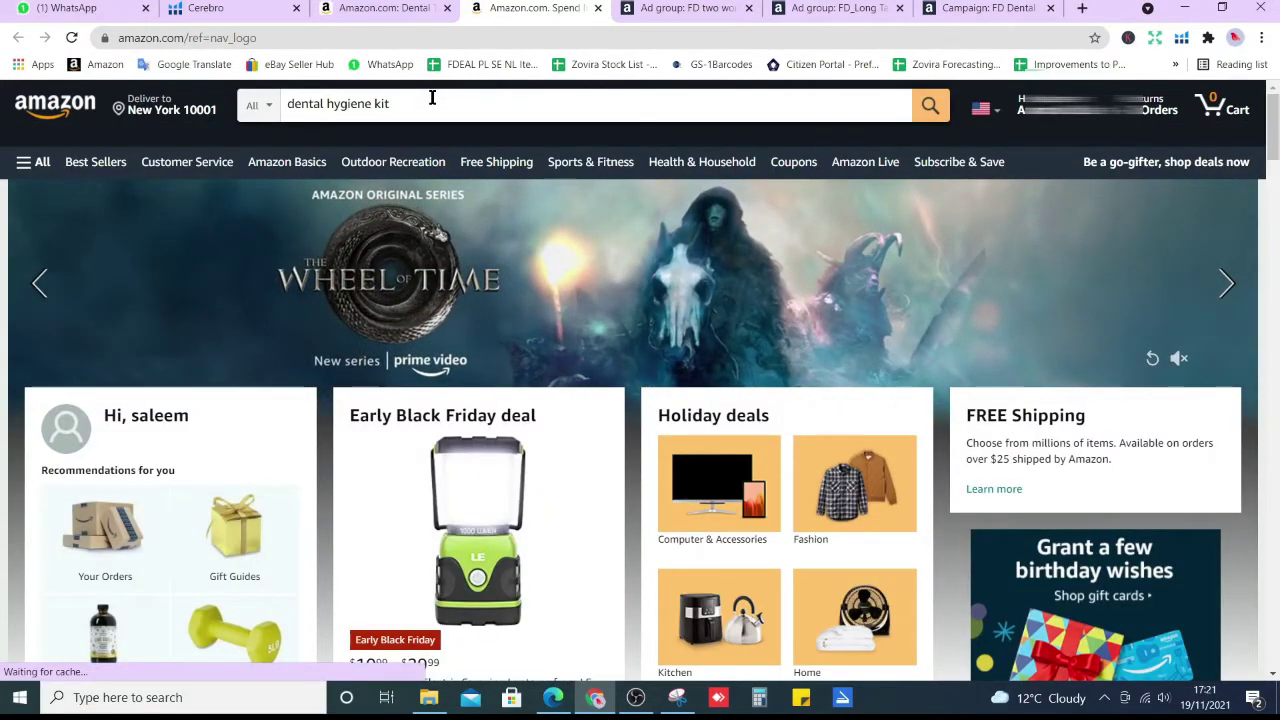
click(423, 105)
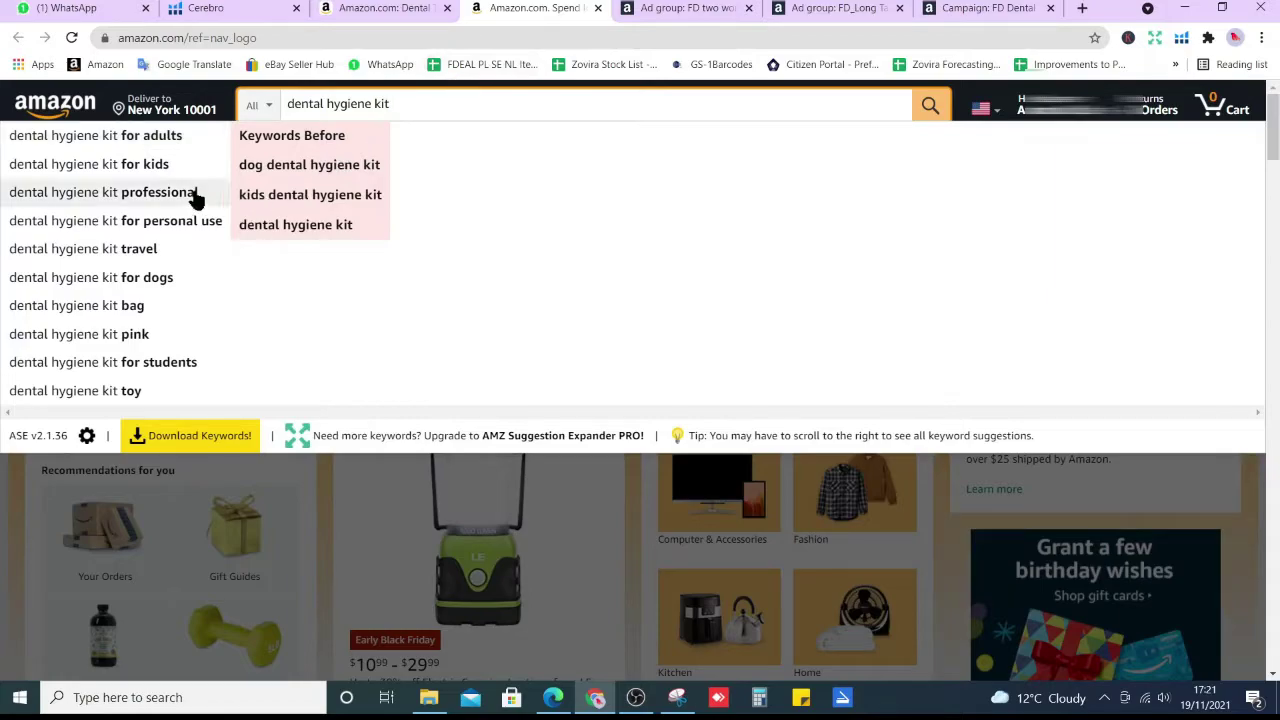
click(174, 221)
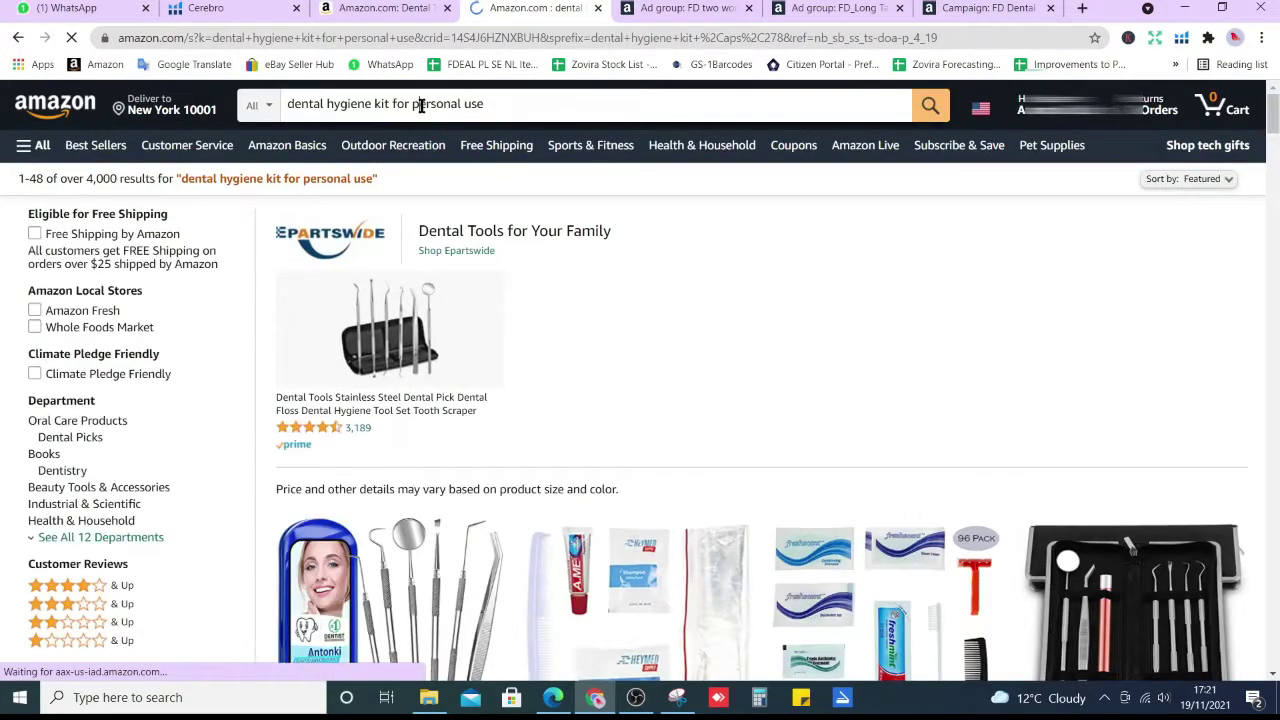
triple_click(421, 106)
key(ctrl+c)
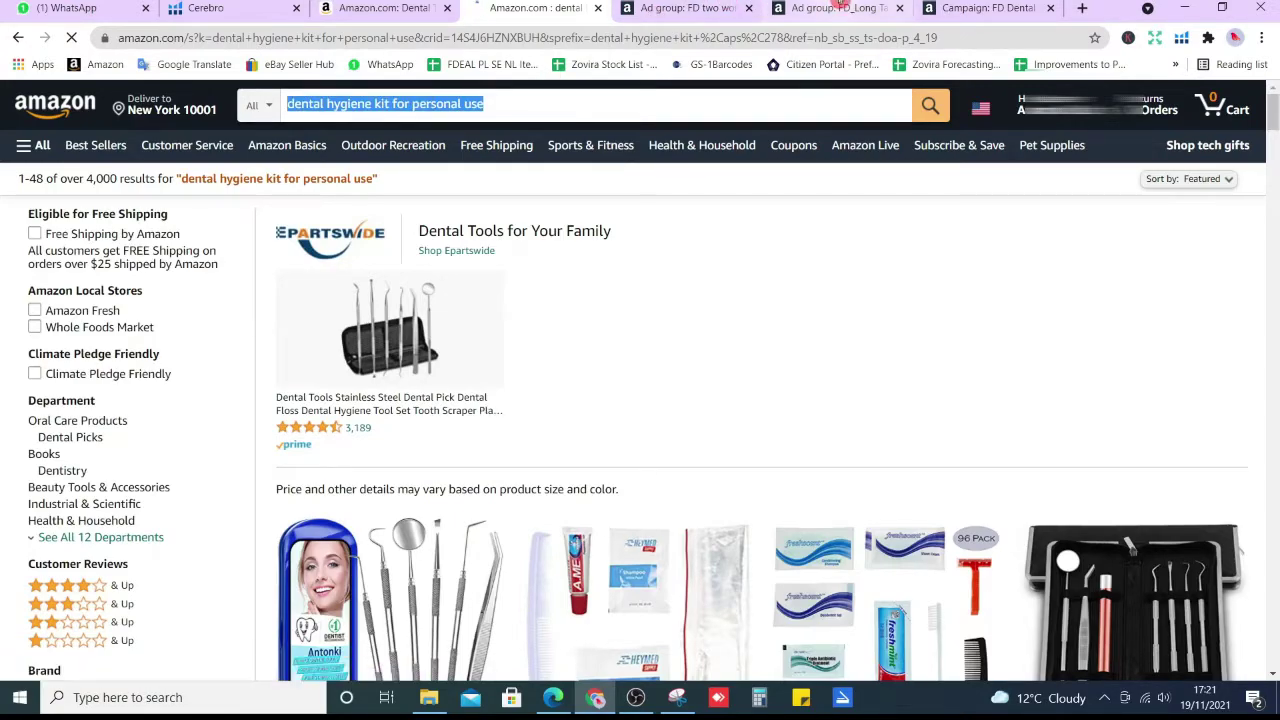
Step: Remove both dental hygiene kit for adults and dental hygiene kit from the keywords added to FD_Long Tail Exact
click(828, 8)
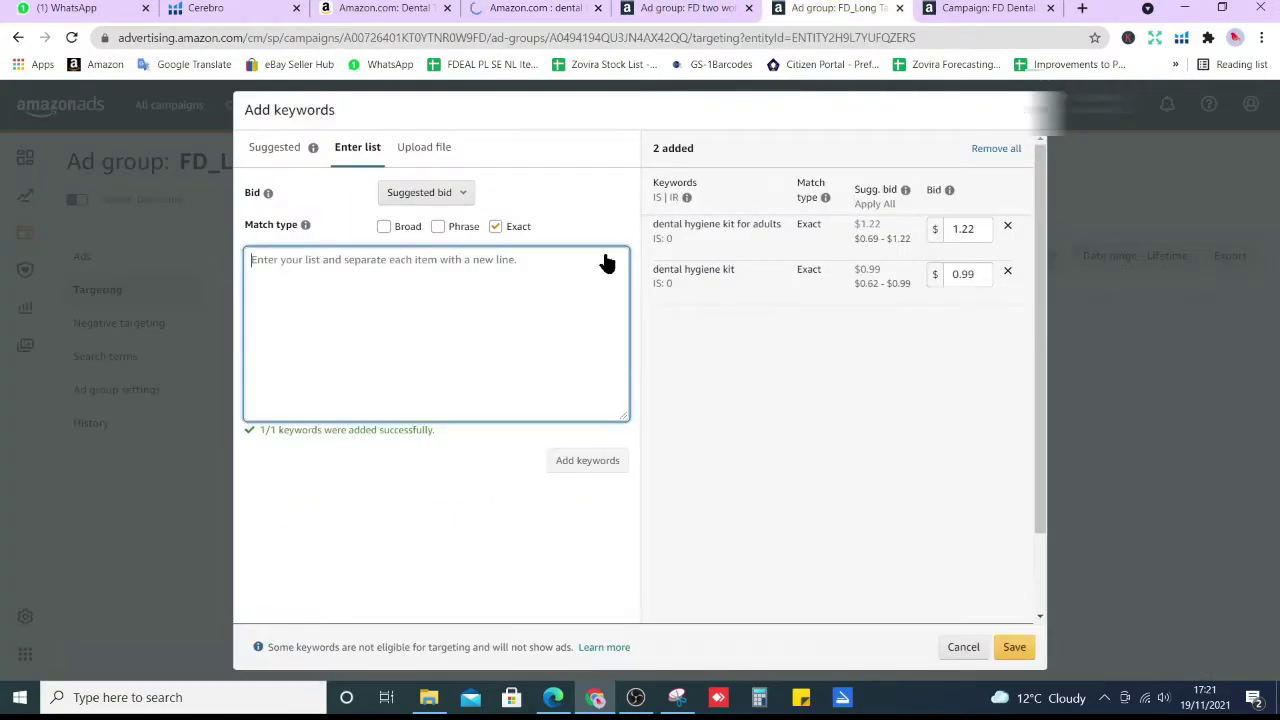
click(1008, 229)
click(1008, 229)
Step: Add the keyword dental hygiene kit for personal use with broad, phrase and exact match and suggested bids
click(317, 289)
key(ctrl+v)
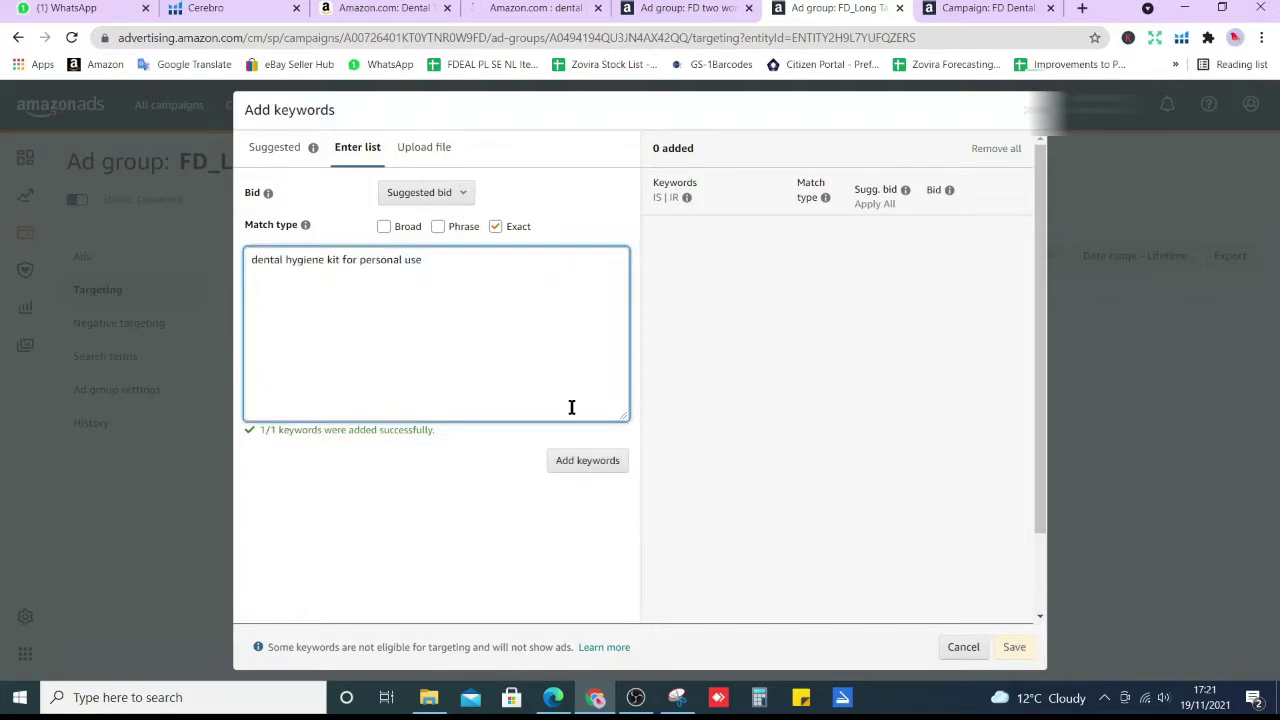
click(438, 226)
click(565, 447)
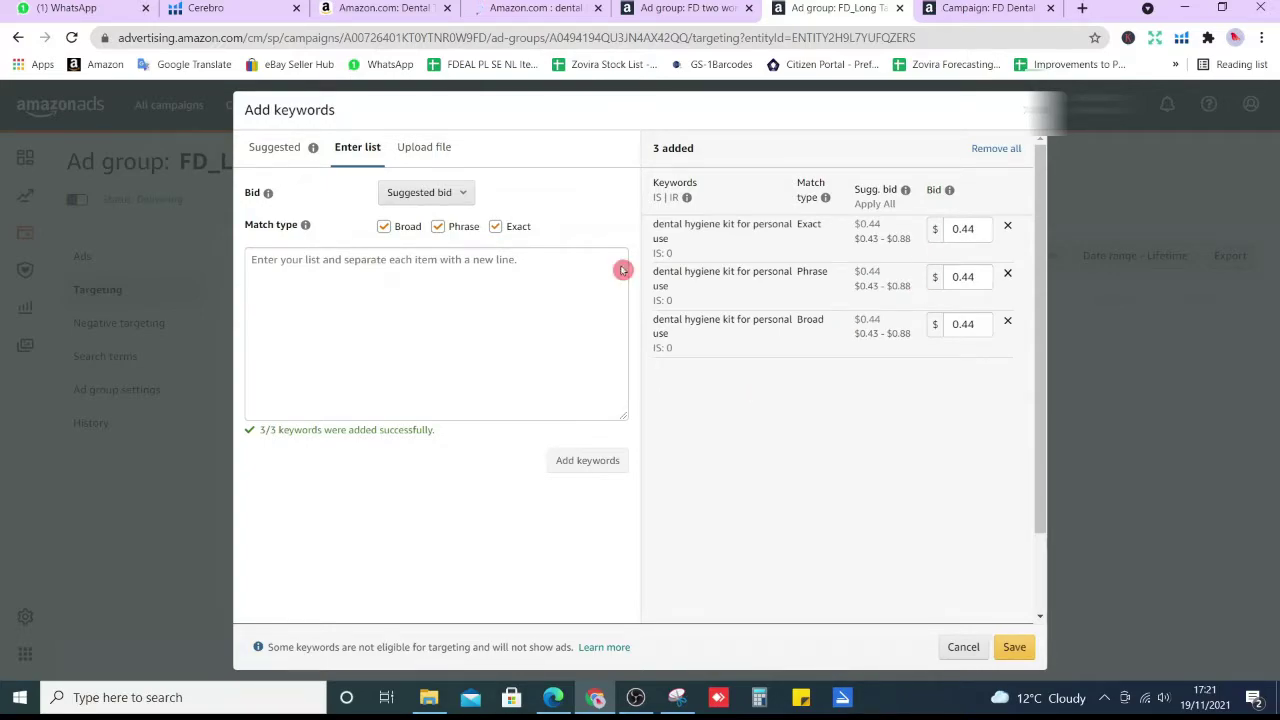
Step: Remove the phrase-match and broad-match entries, and save the exact-match keyword dental hygiene kit for personal use to FD_Long Tail Exact
click(748, 223)
click(818, 236)
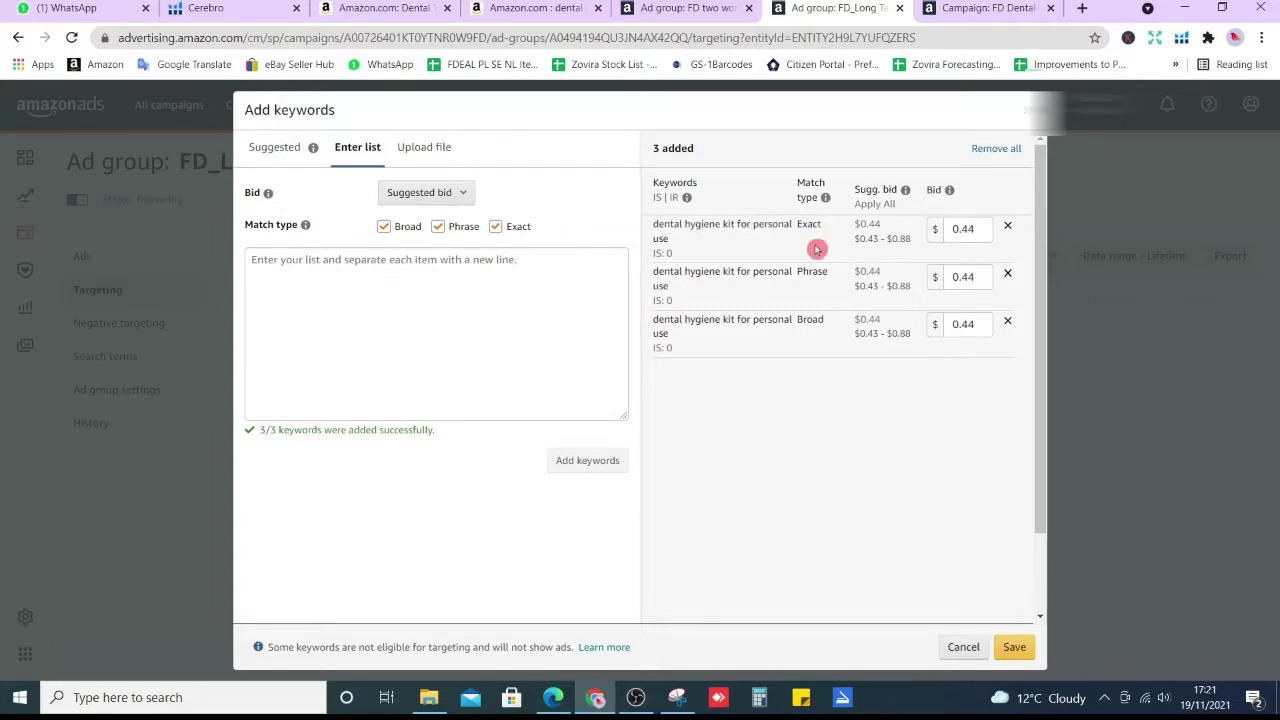
click(815, 355)
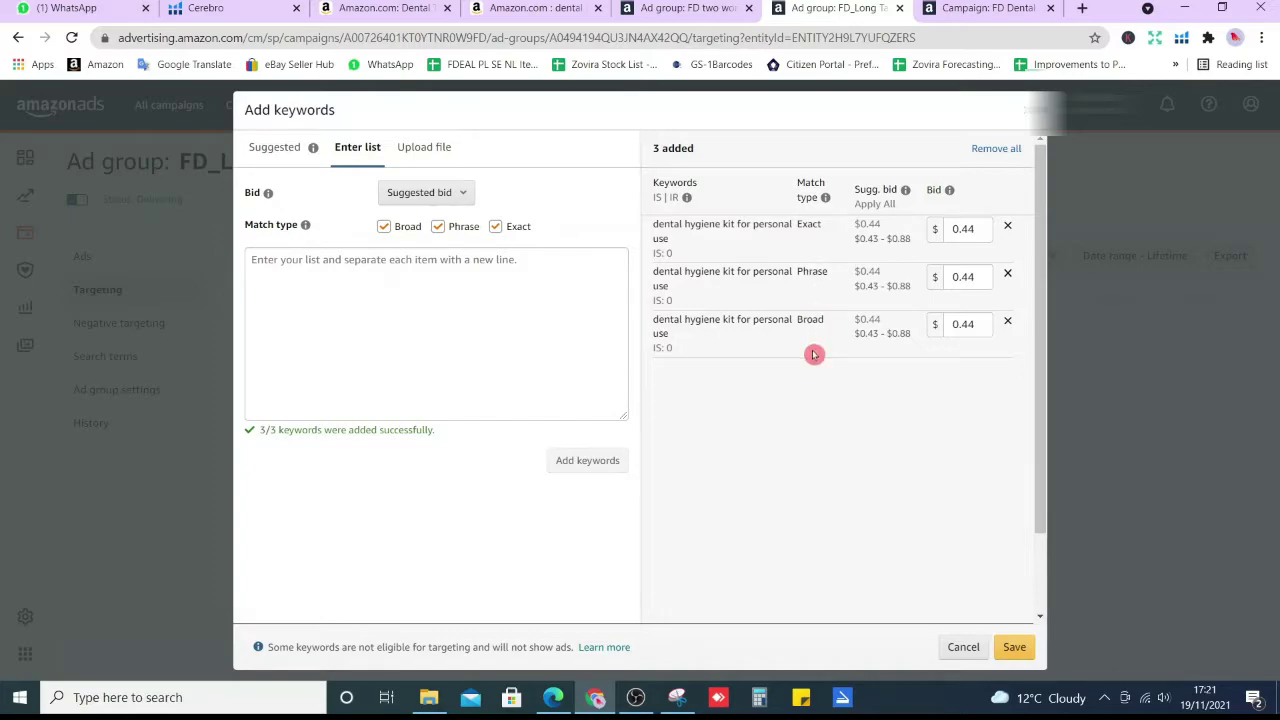
click(1008, 277)
click(1008, 276)
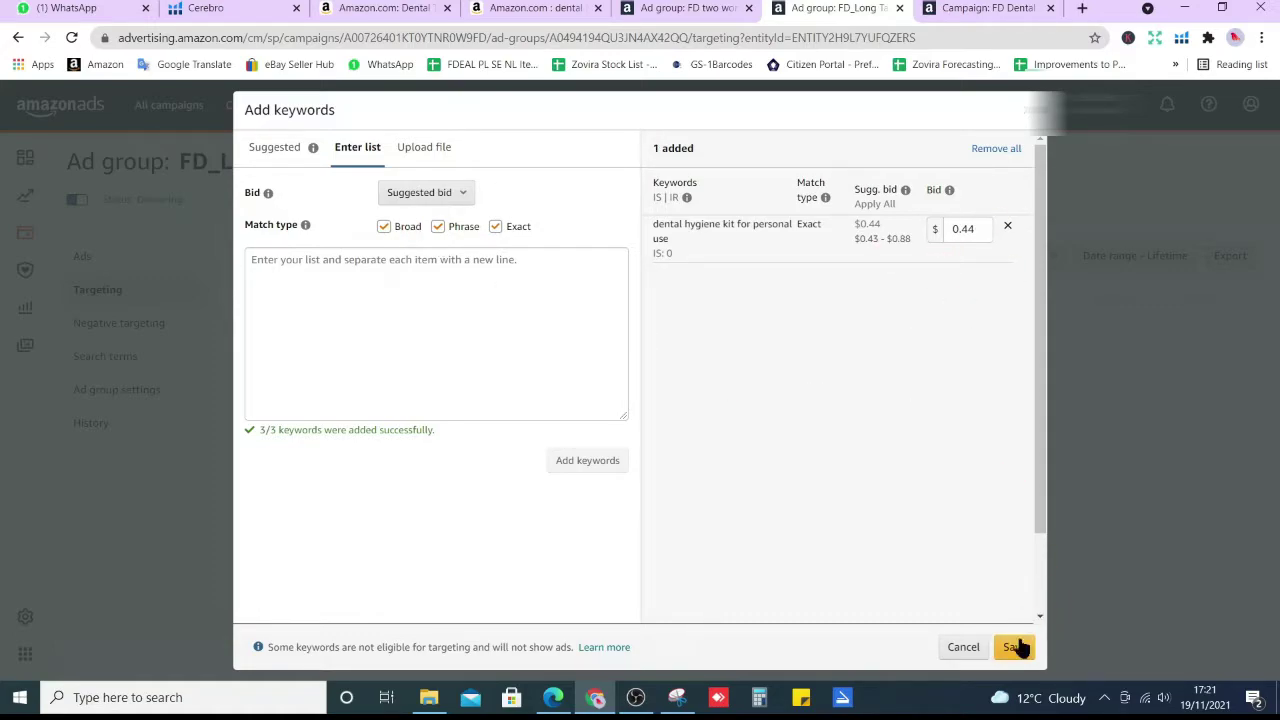
click(1012, 647)
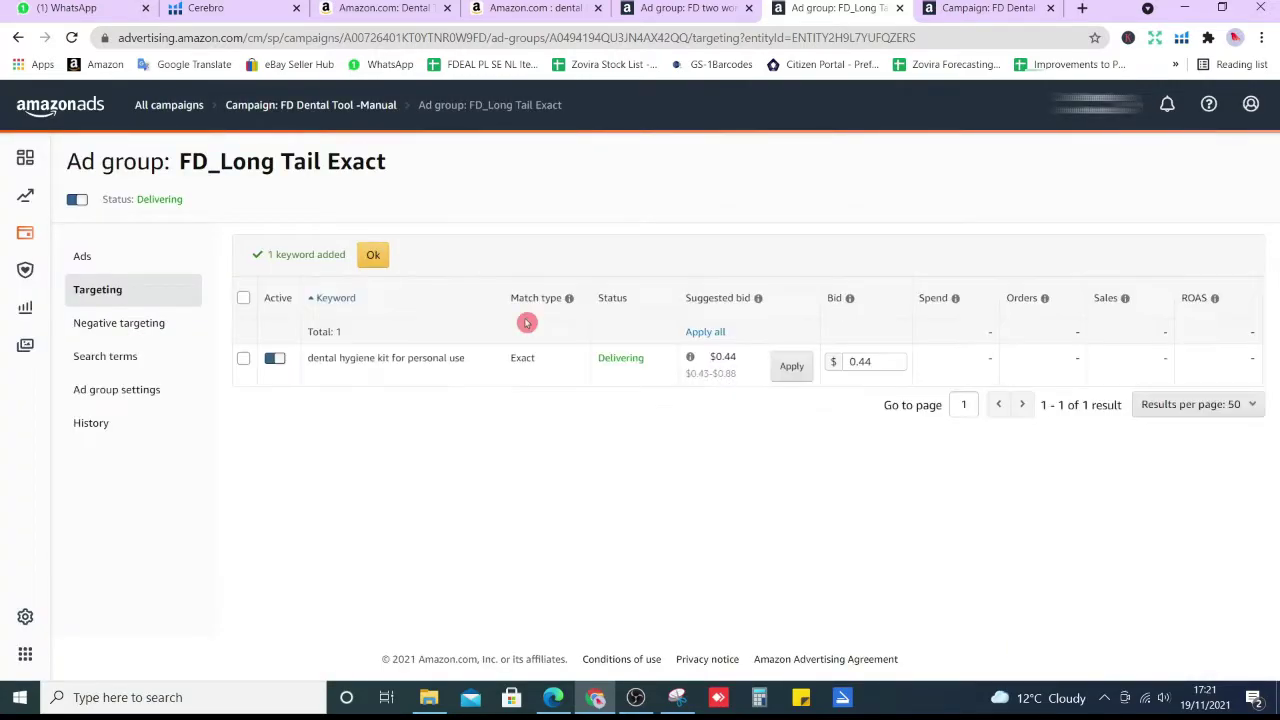
click(372, 254)
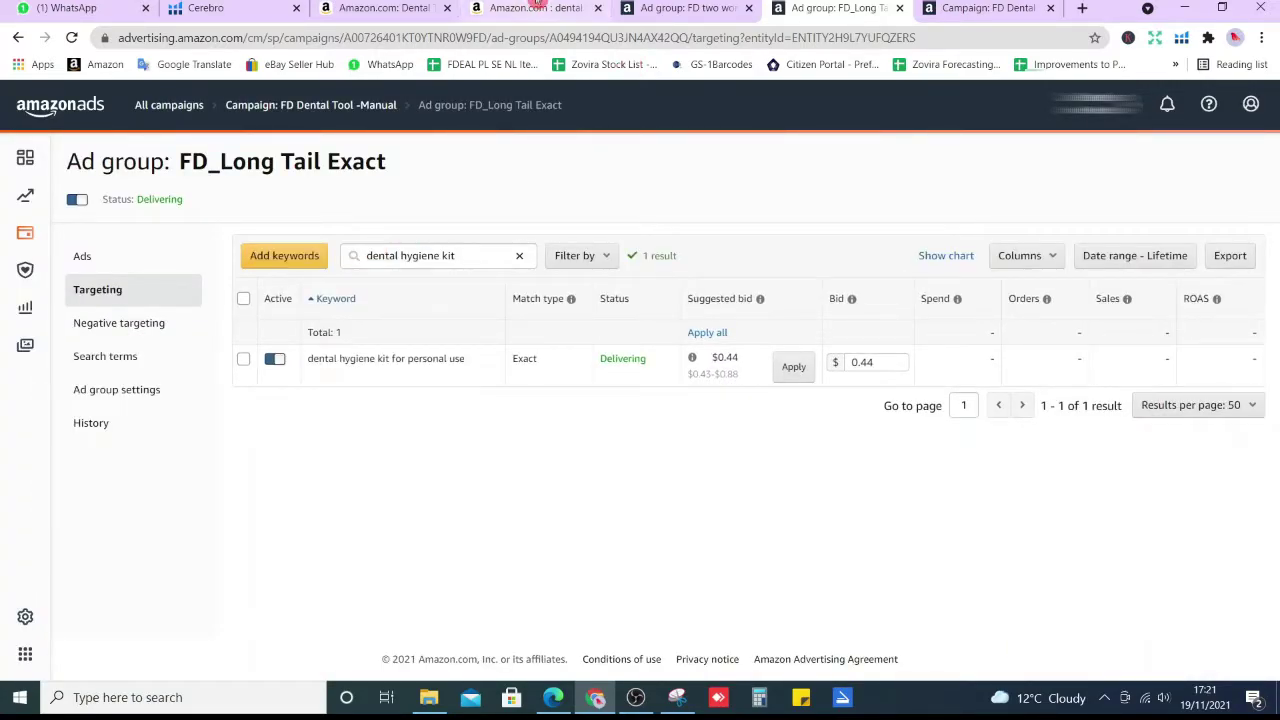
Step: Compare the dental hygiene kit phrase in Cerebro with the newly saved keyword in FD_Long Tail Exact
click(537, 8)
click(411, 7)
click(206, 8)
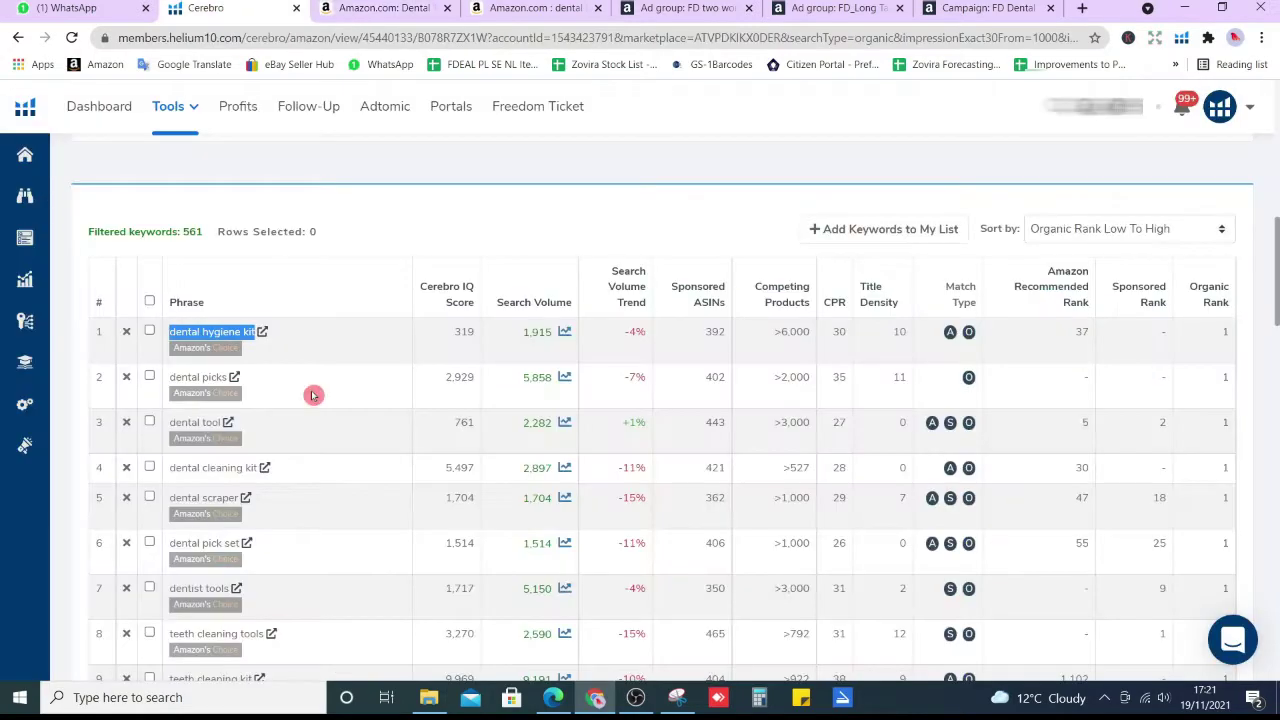
triple_click(225, 336)
click(835, 8)
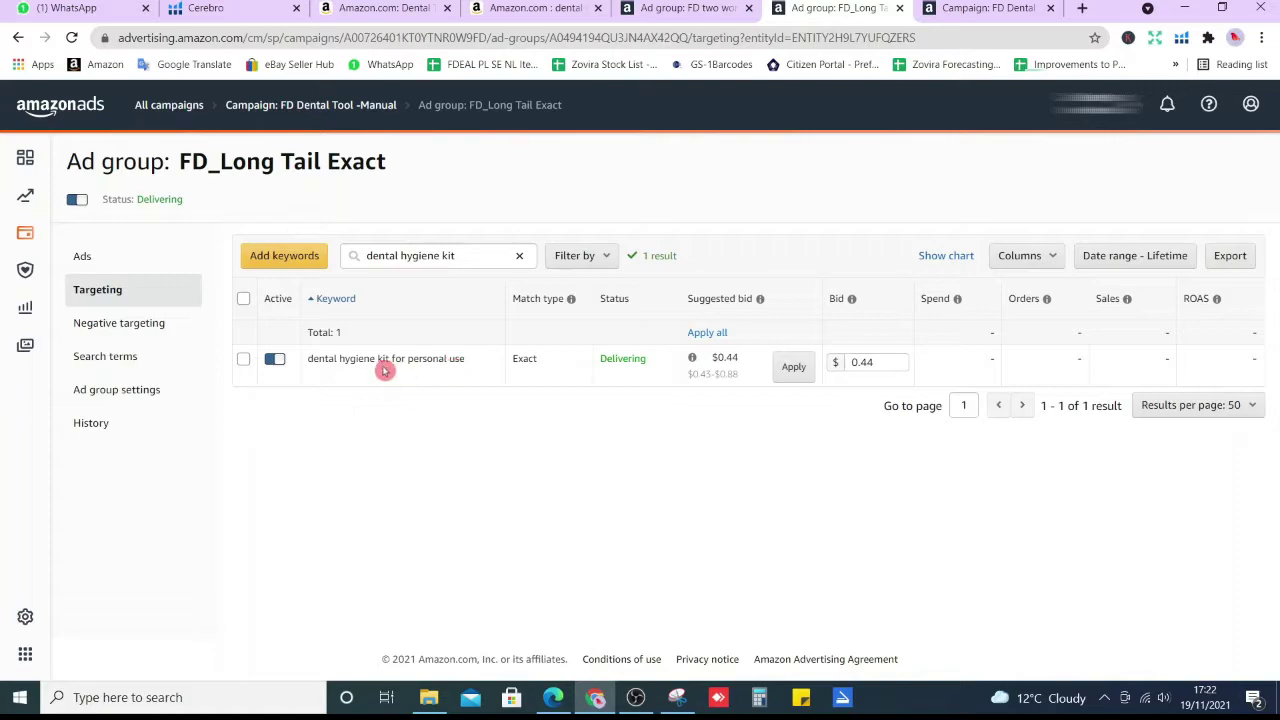
drag(308, 363, 368, 362)
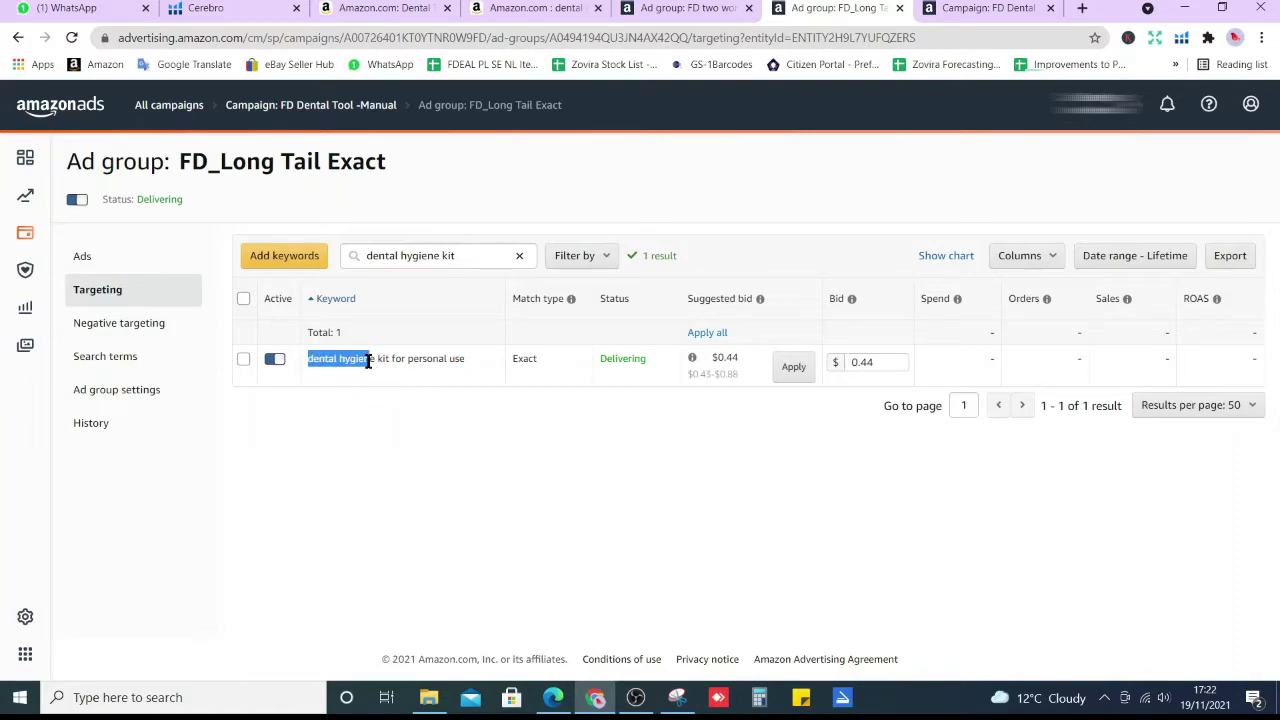
click(444, 438)
Step: Copy the phrase dental picks from the Cerebro keyword list and open its Amazon search results
click(366, 10)
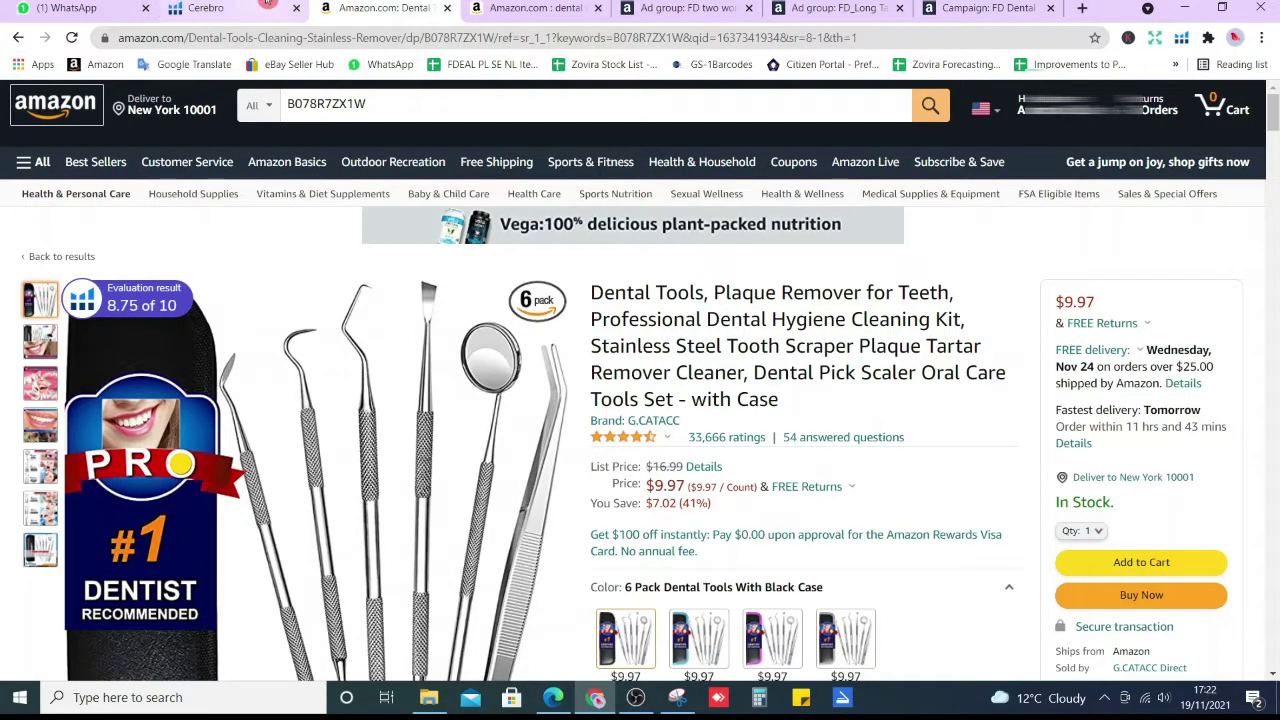
click(212, 8)
click(318, 392)
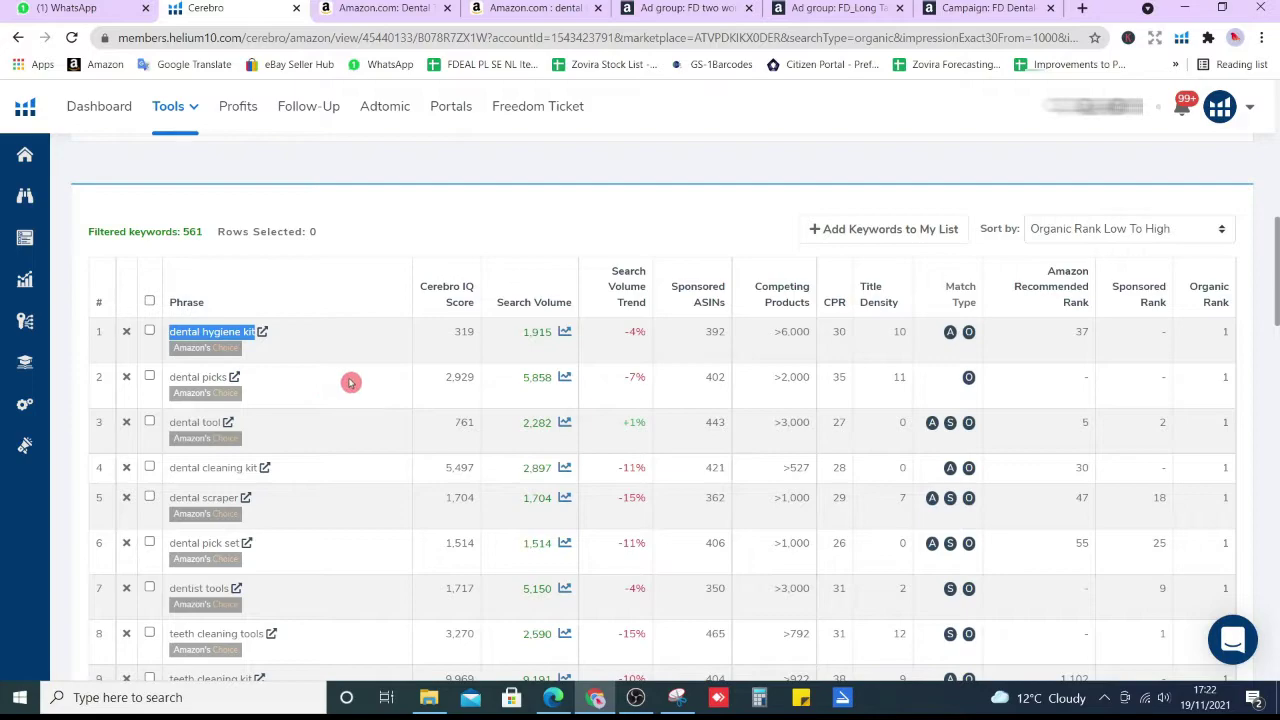
scroll(350, 383, down, 1)
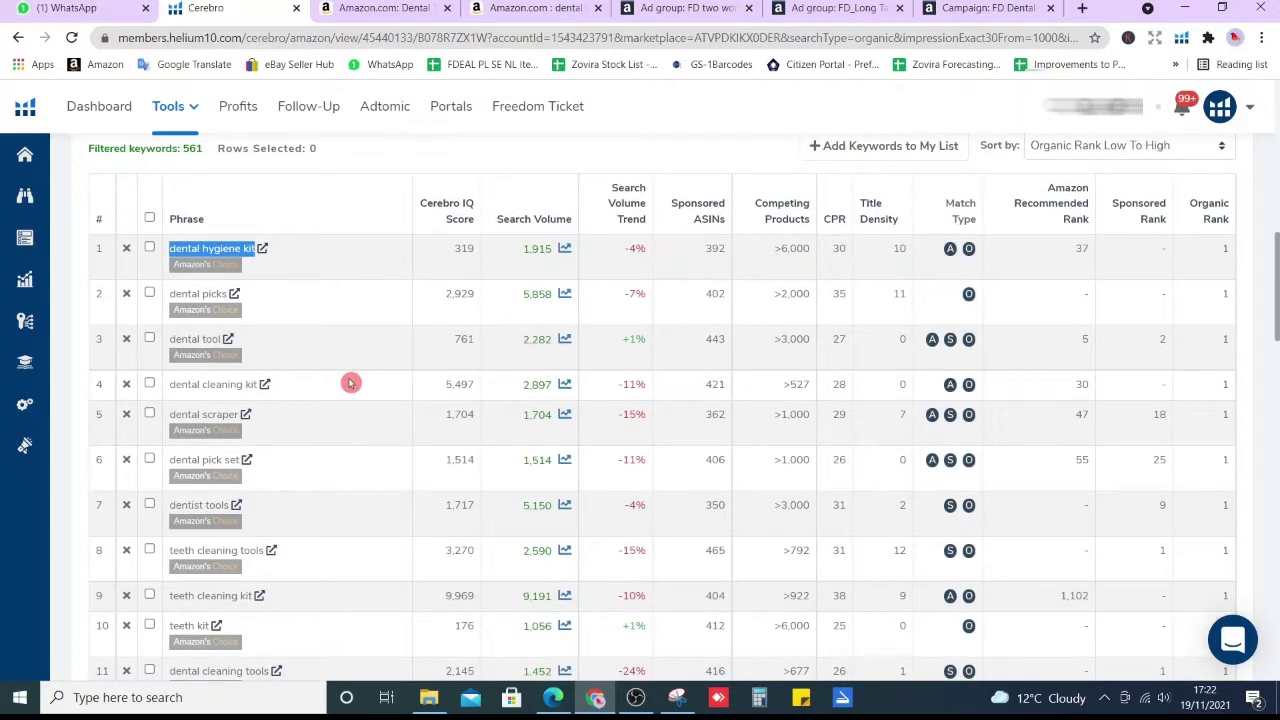
triple_click(198, 294)
key(ctrl+c)
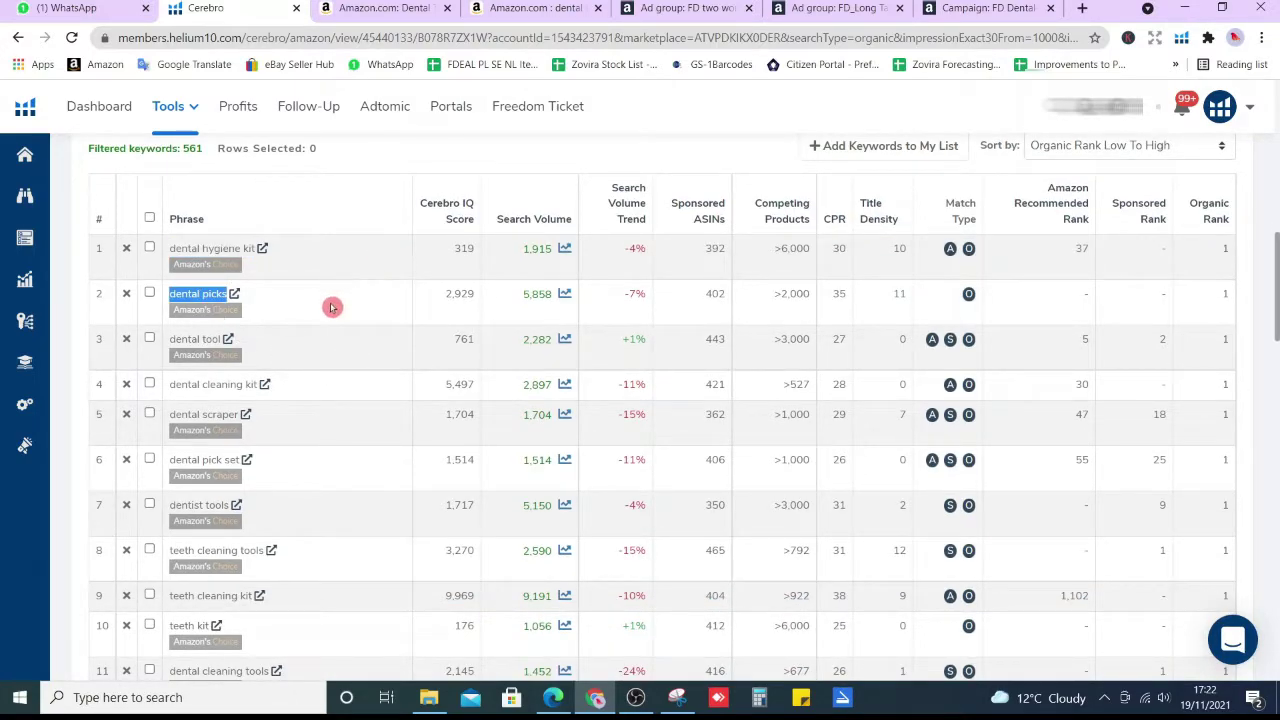
click(235, 295)
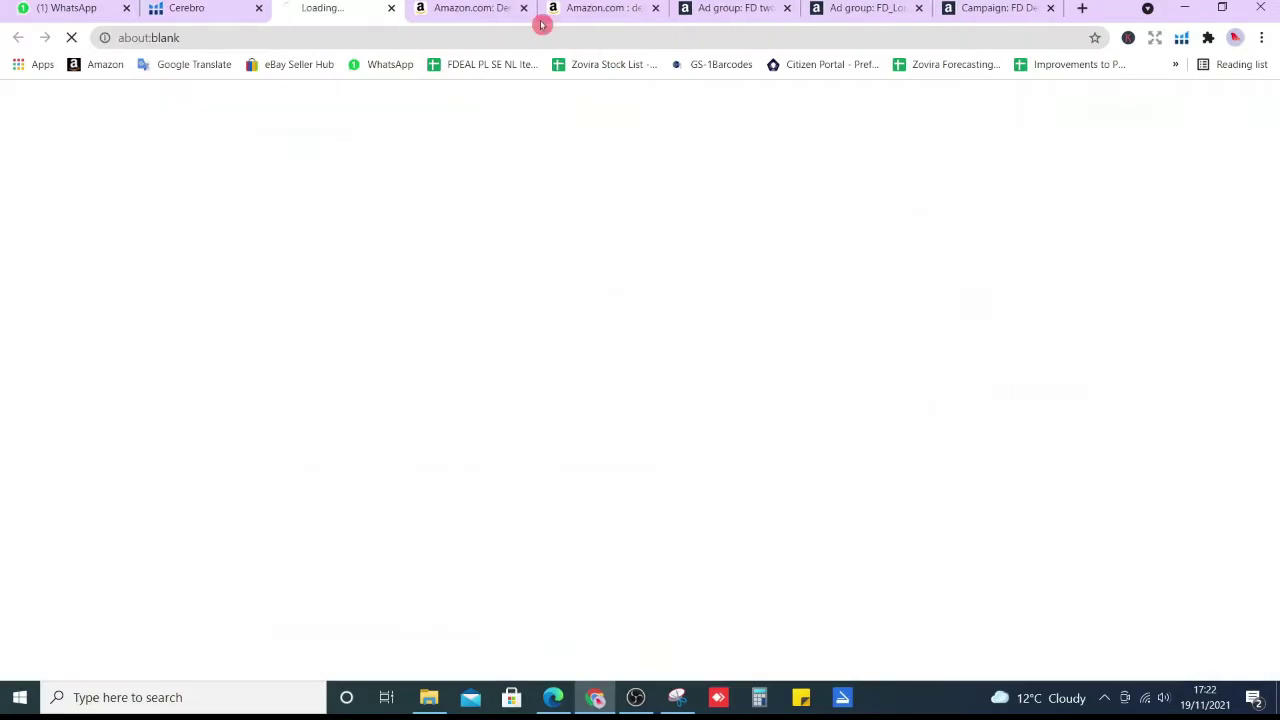
Step: Close the competitor's product listing and look for the competitor's dental tool set in the dental picks search results
click(484, 8)
click(523, 8)
click(380, 12)
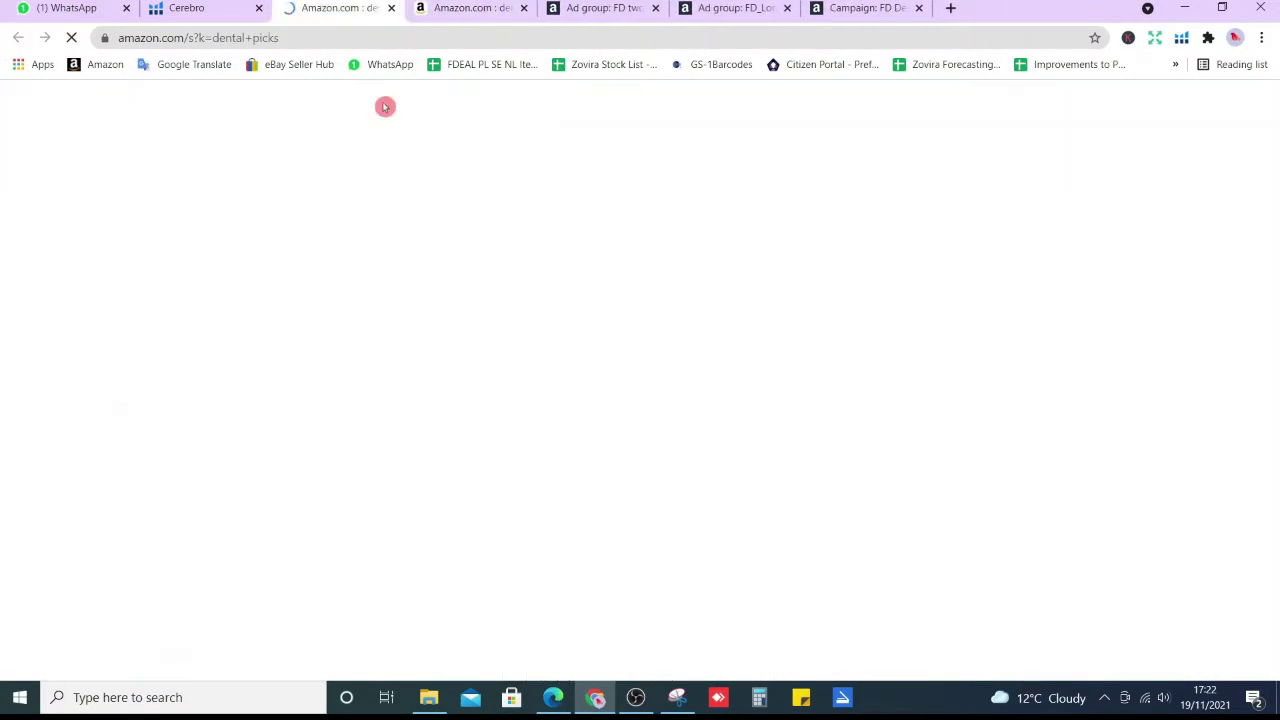
scroll(429, 243, down, 7)
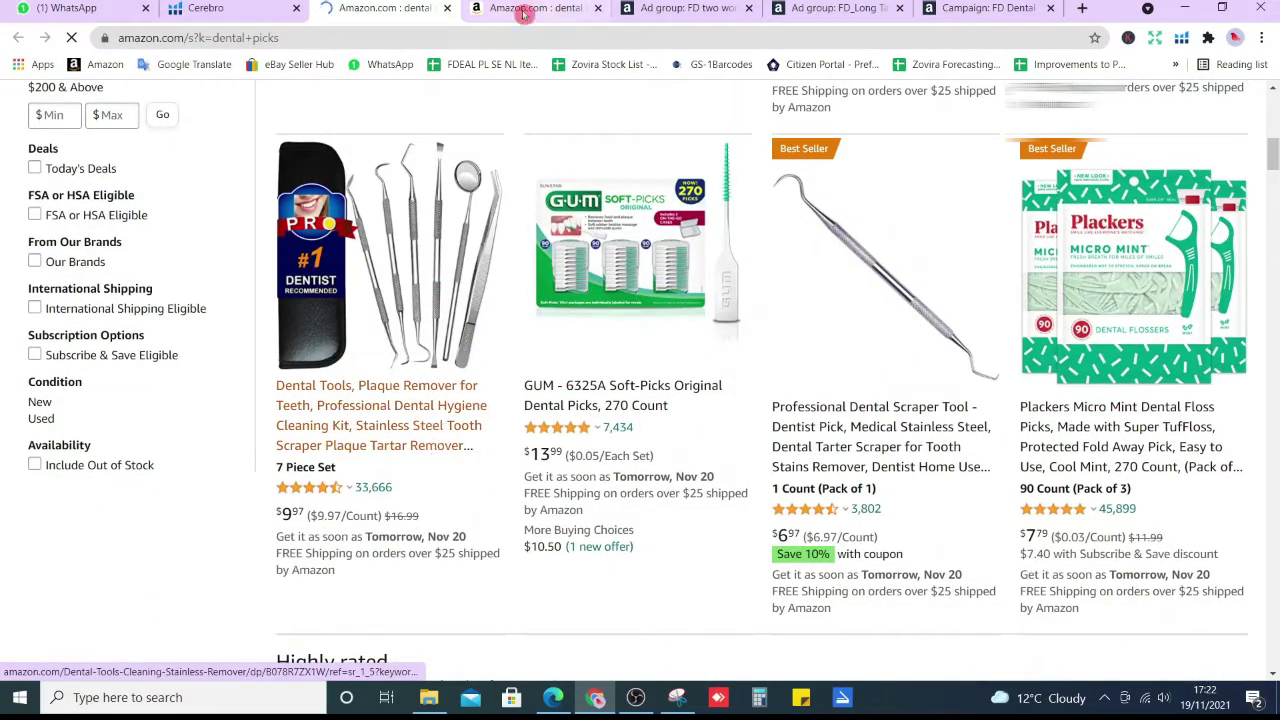
Step: Close the dental picks search results and stage dental picks in FD two words Phrase,Broad with broad, phrase and exact match at suggested bids
click(446, 14)
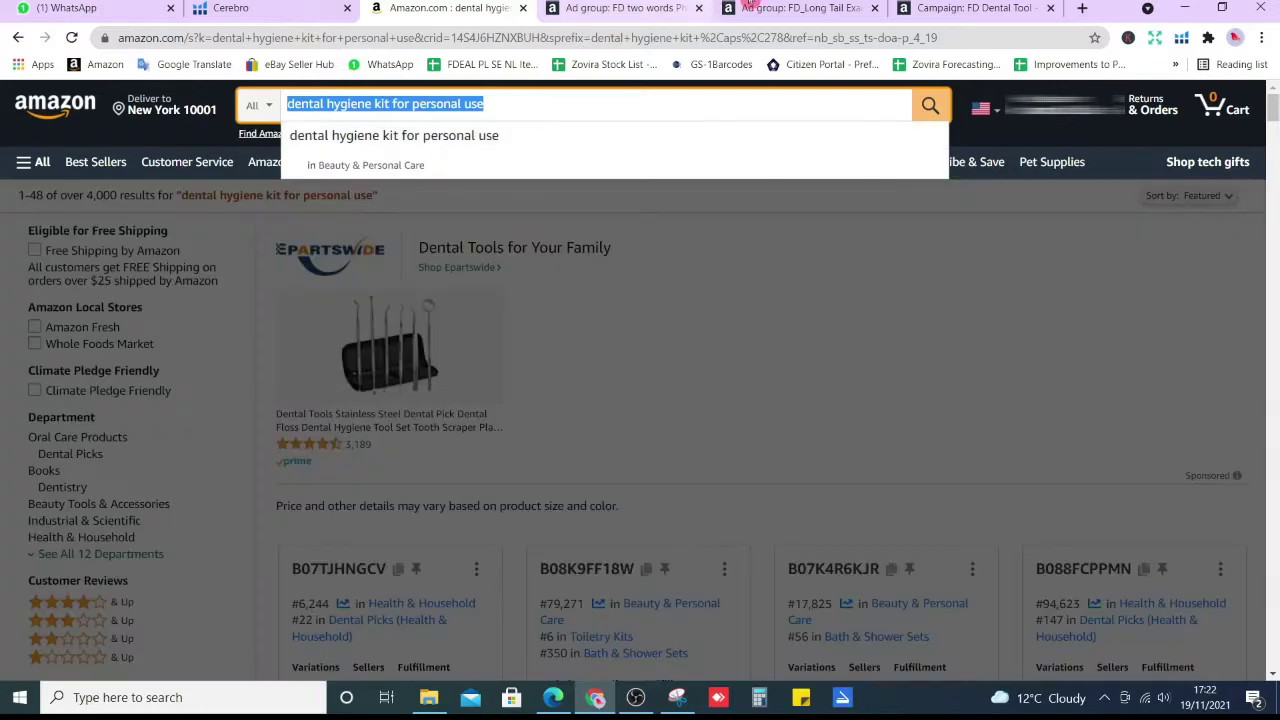
click(752, 7)
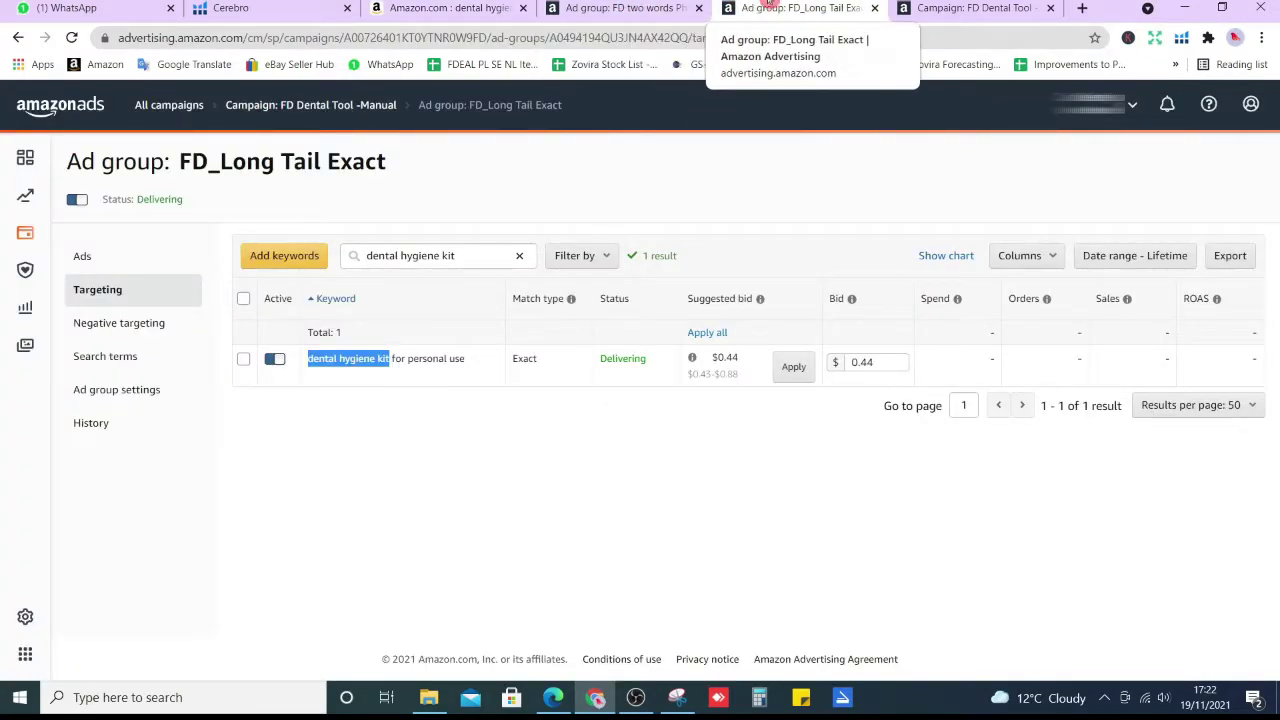
click(641, 7)
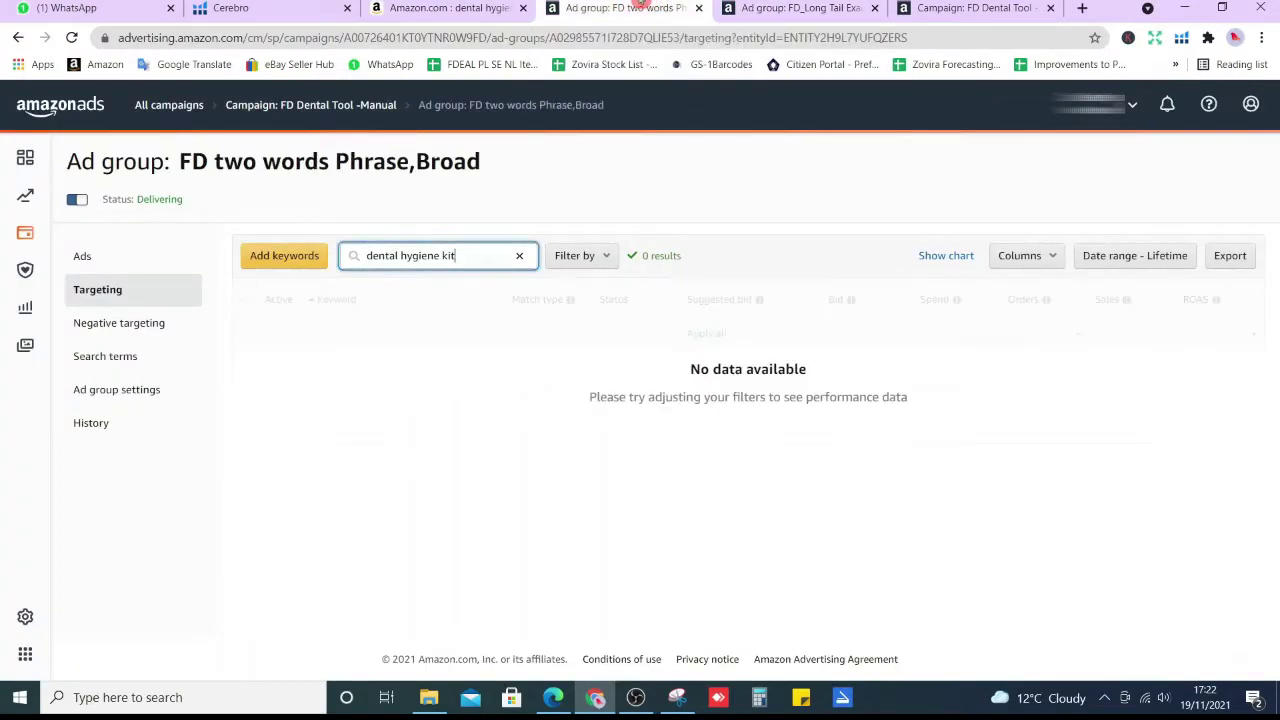
click(306, 259)
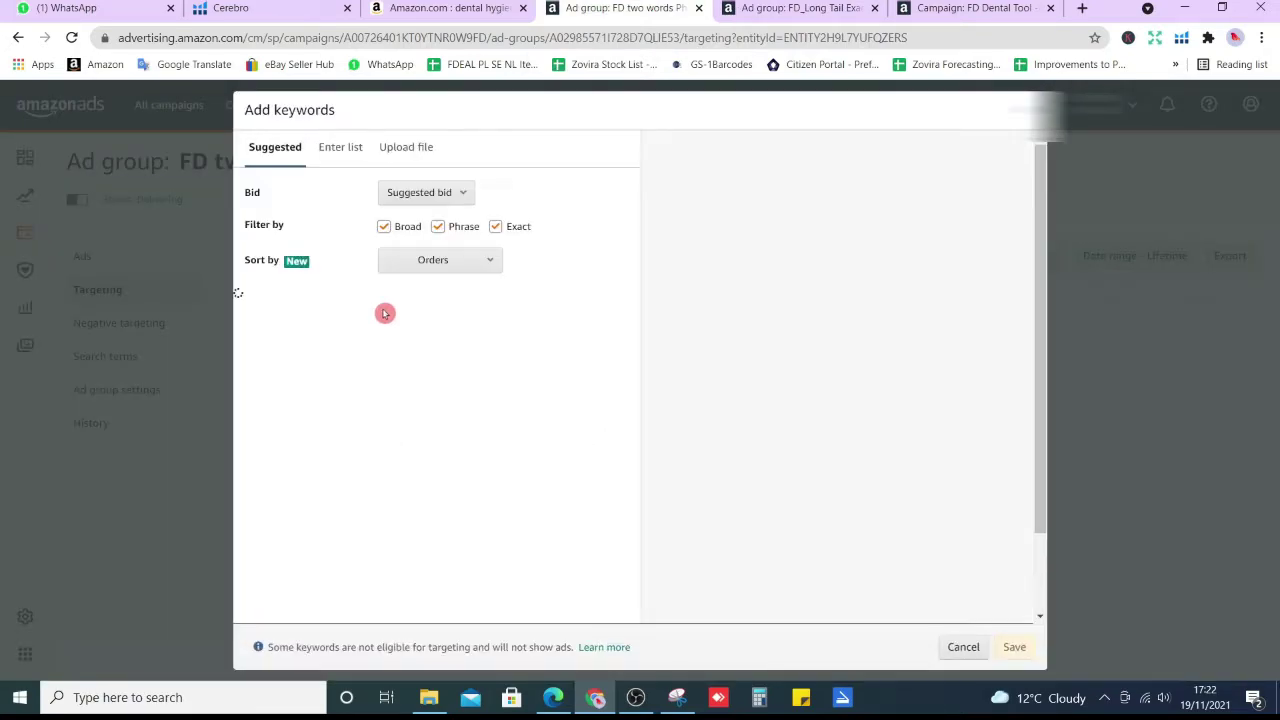
click(350, 150)
click(381, 260)
key(ctrl+v)
click(580, 445)
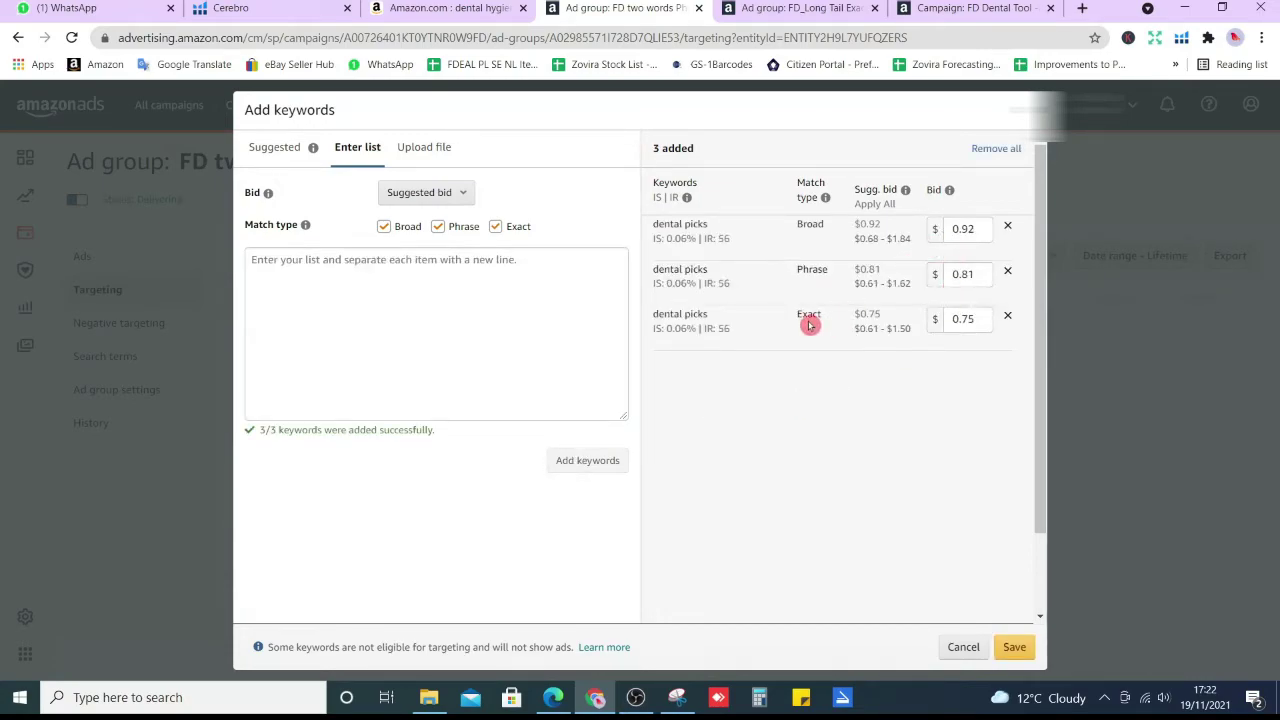
Step: Review the match types and bids of the staged dental picks entries and remove them all
double_click(805, 269)
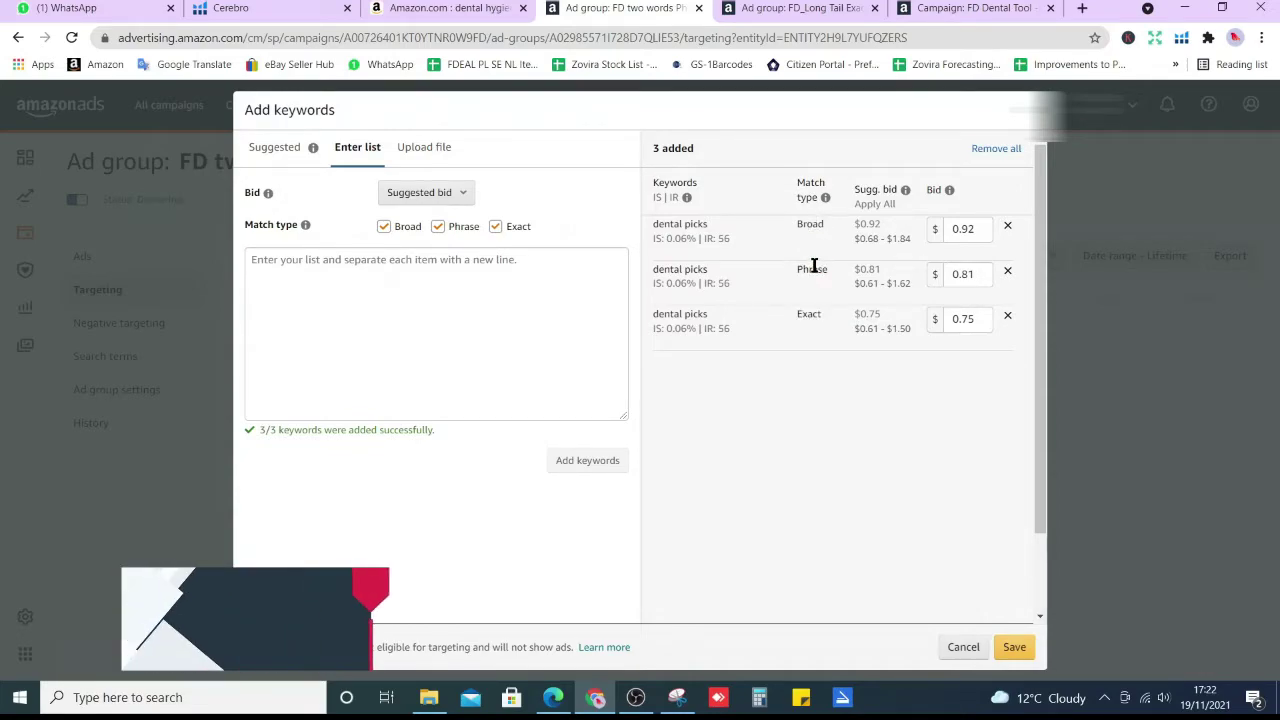
double_click(806, 224)
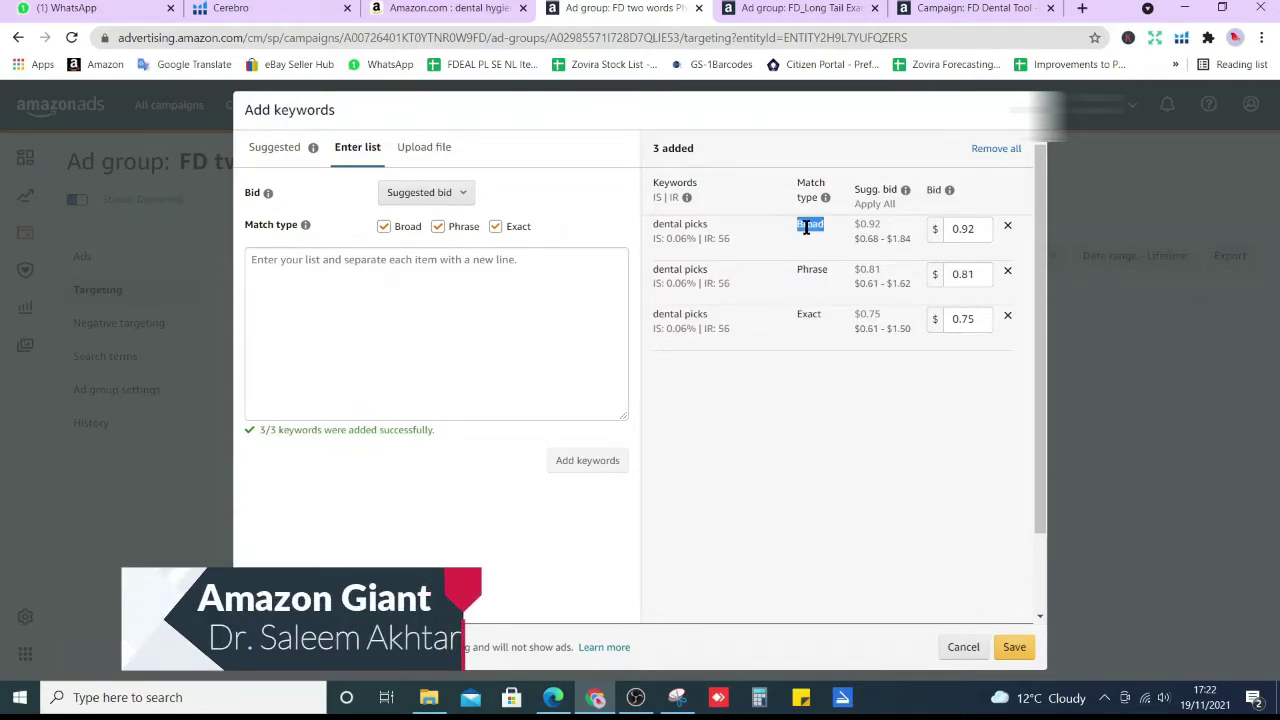
click(832, 328)
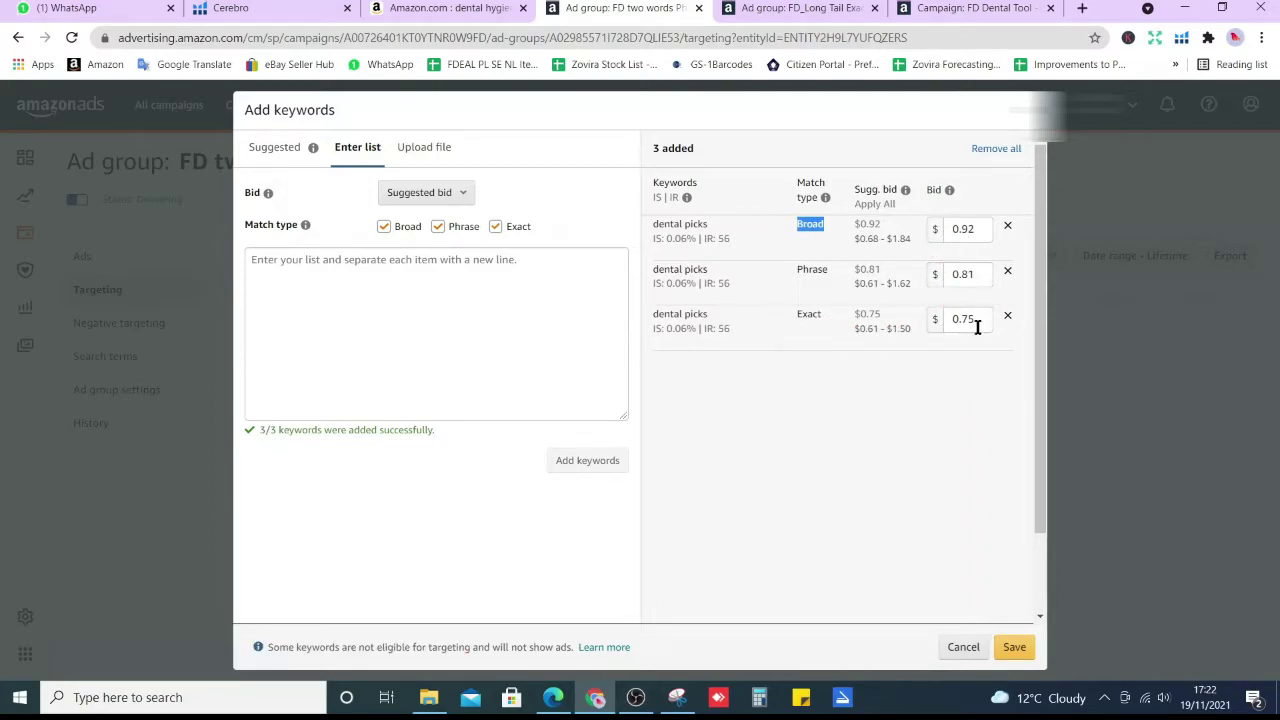
click(997, 152)
Step: Expand dental picks to the suggested keyword dental picks stainless steel professional and try to stage it in broad, phrase and exact match
click(497, 292)
text(dental picks)
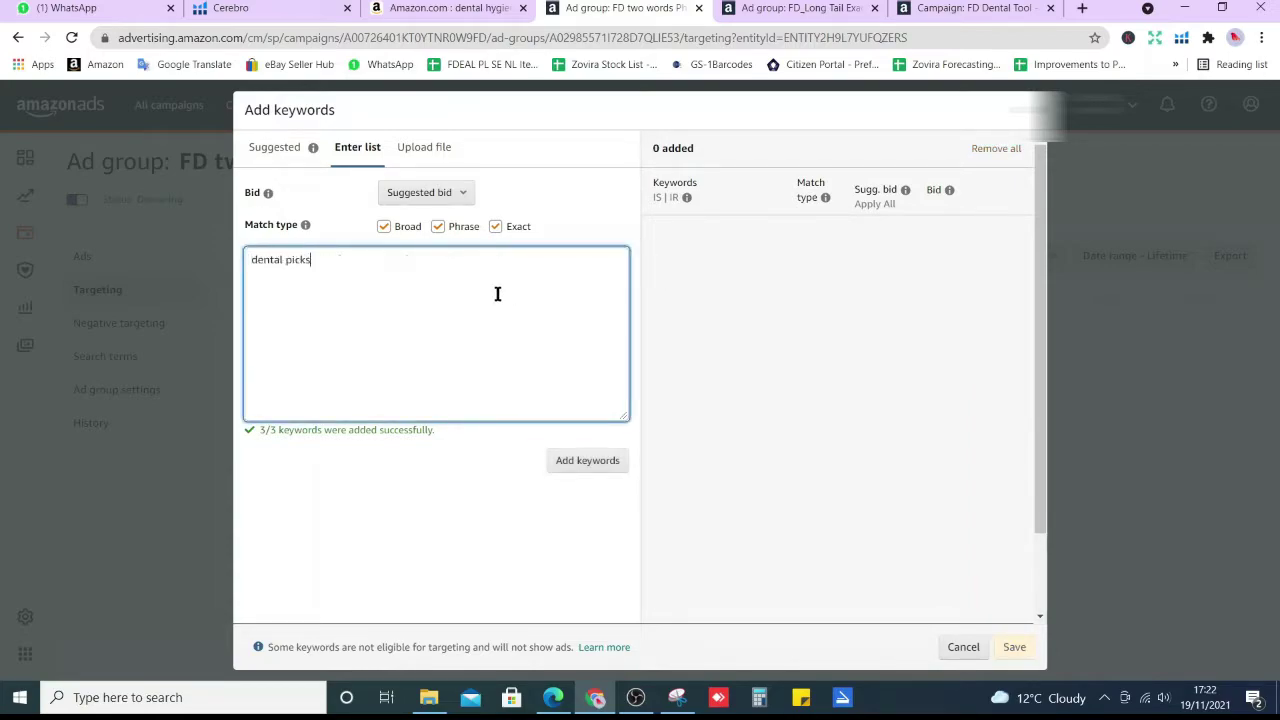
click(384, 226)
click(438, 226)
click(428, 259)
click(468, 426)
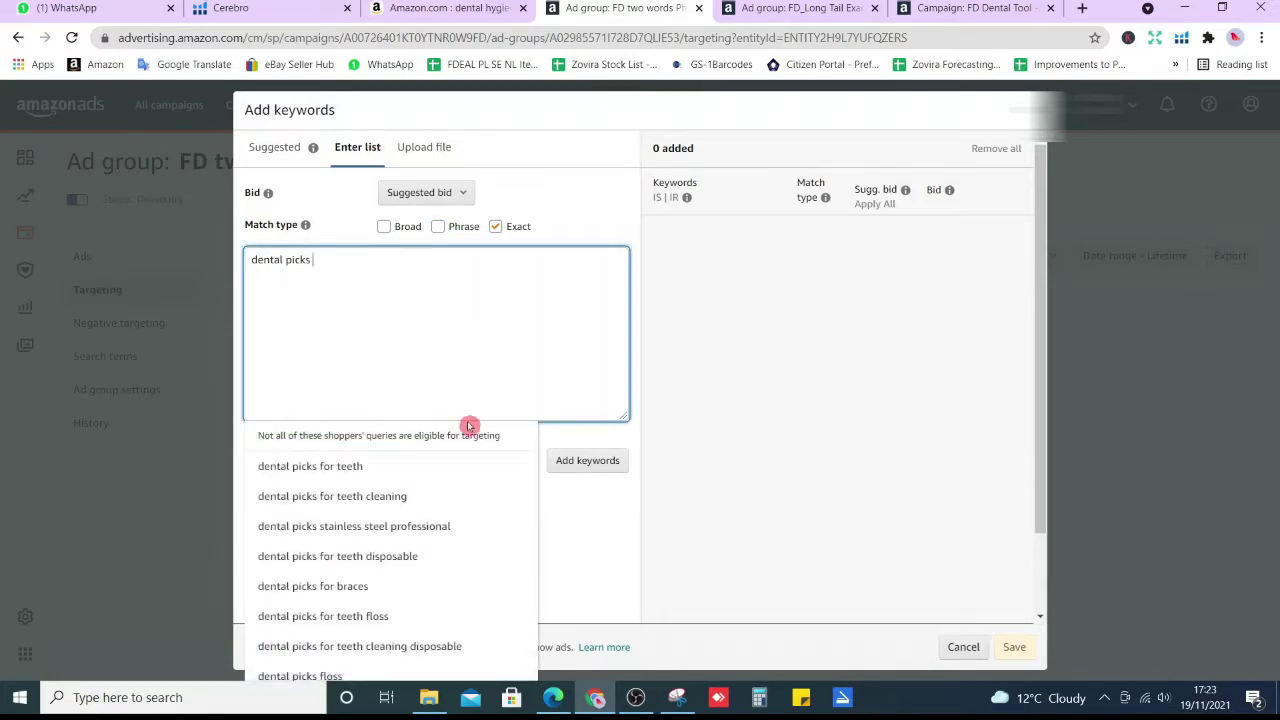
click(437, 527)
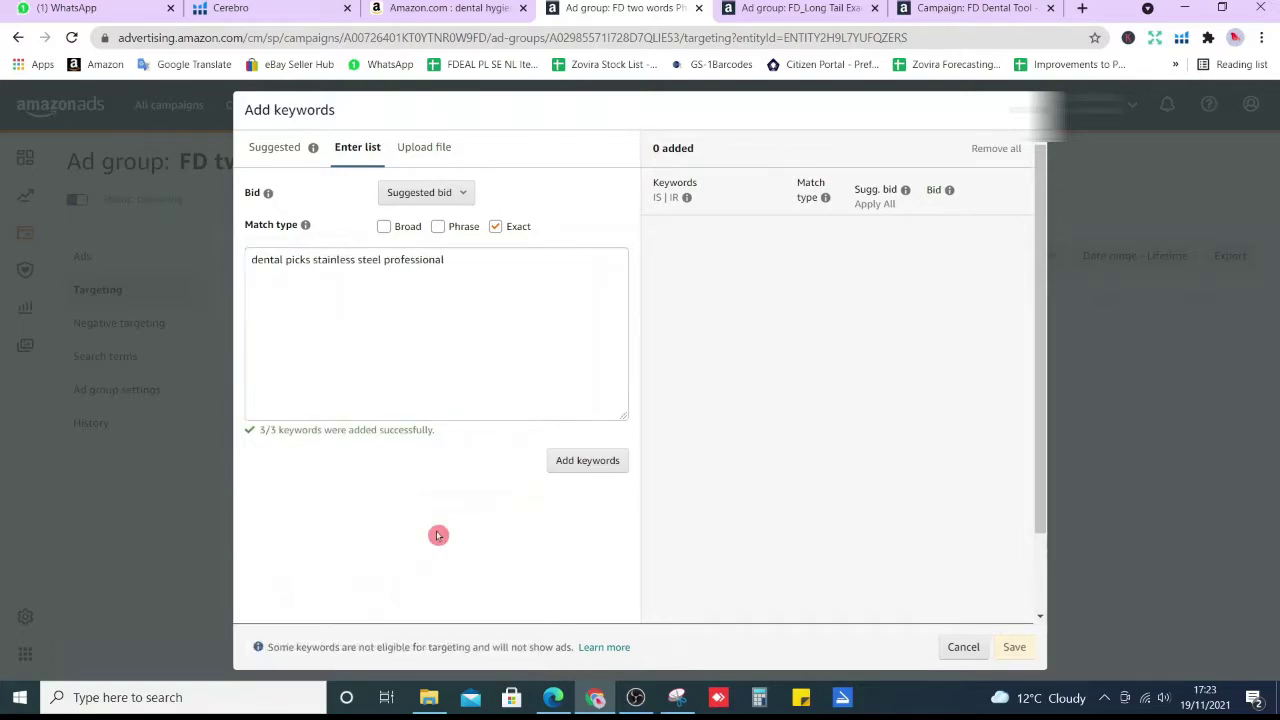
click(437, 227)
click(563, 455)
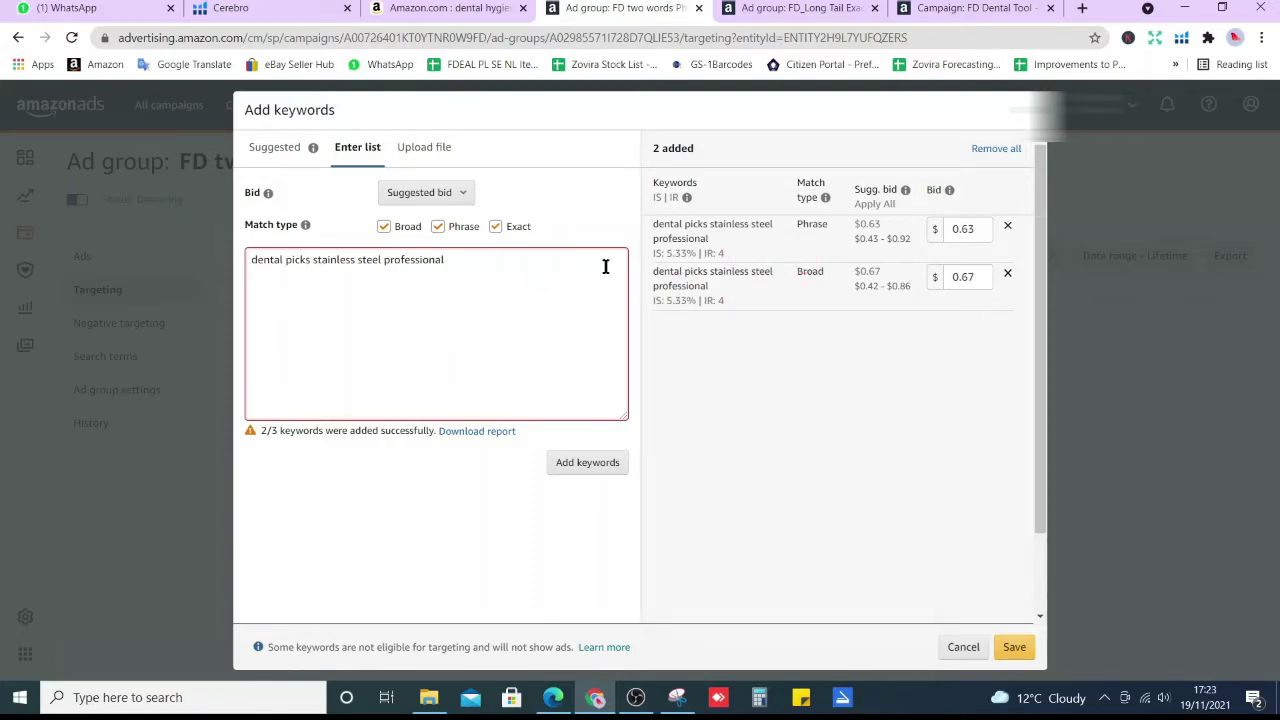
Step: Check the add-keywords status message and the staged entries for dental picks stainless steel professional
triple_click(365, 430)
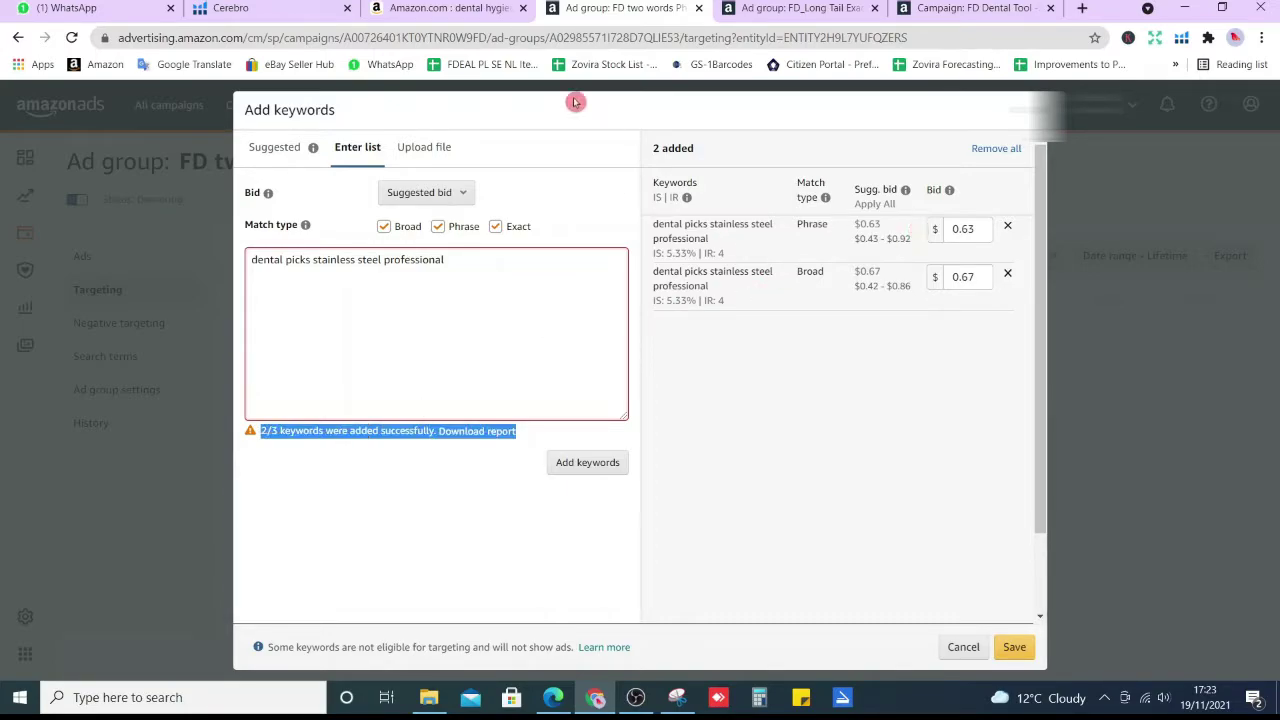
click(333, 6)
click(615, 8)
click(655, 274)
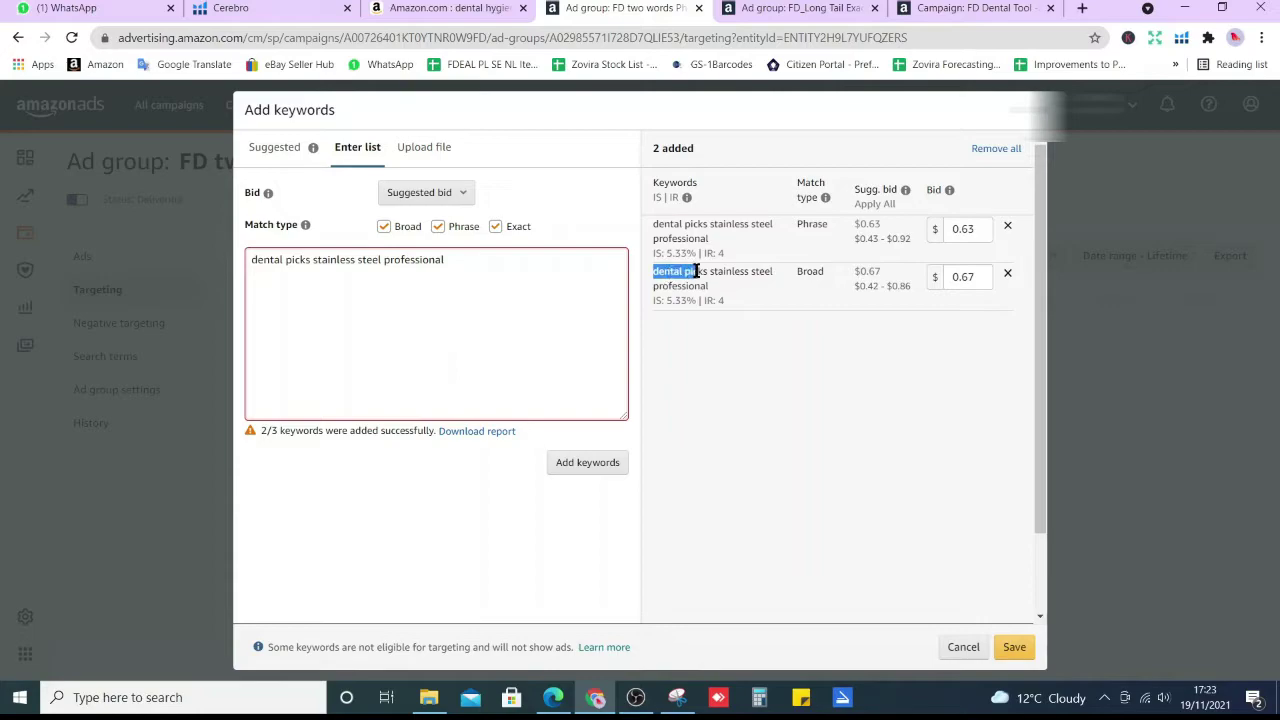
Step: Copy the phrase dental tool from the Cerebro keyword list
click(230, 8)
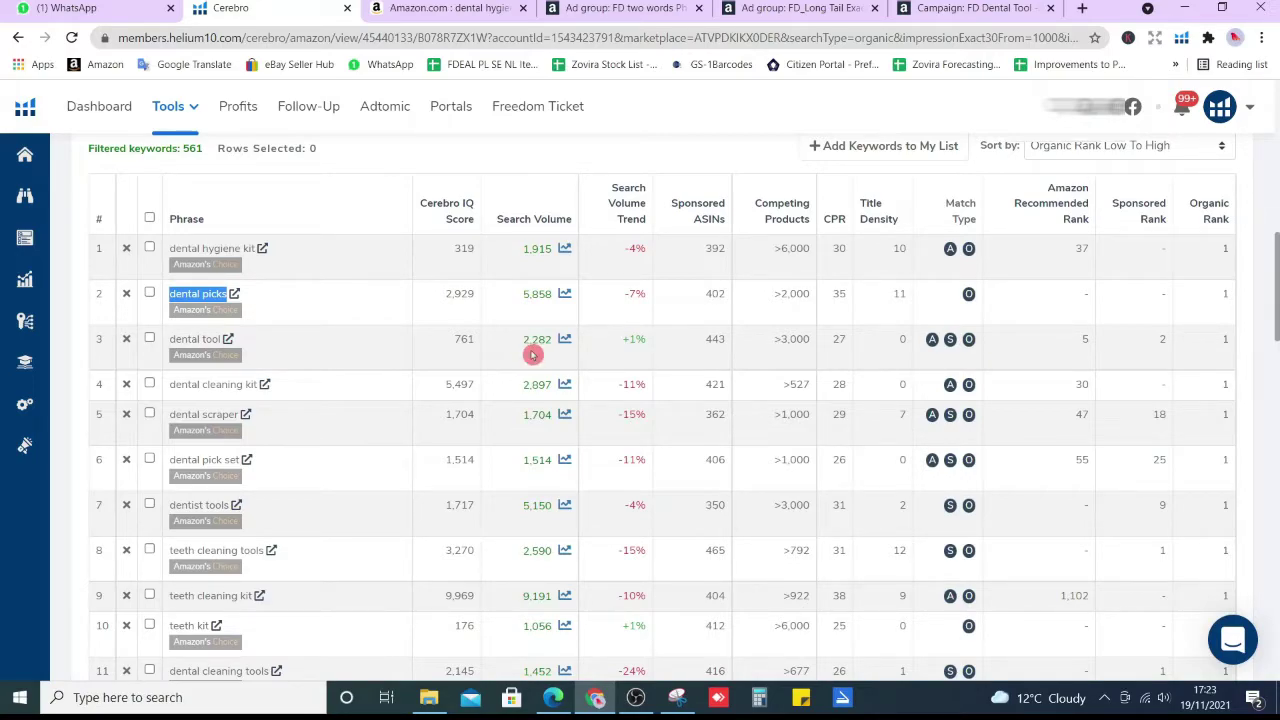
triple_click(196, 341)
key(ctrl+c)
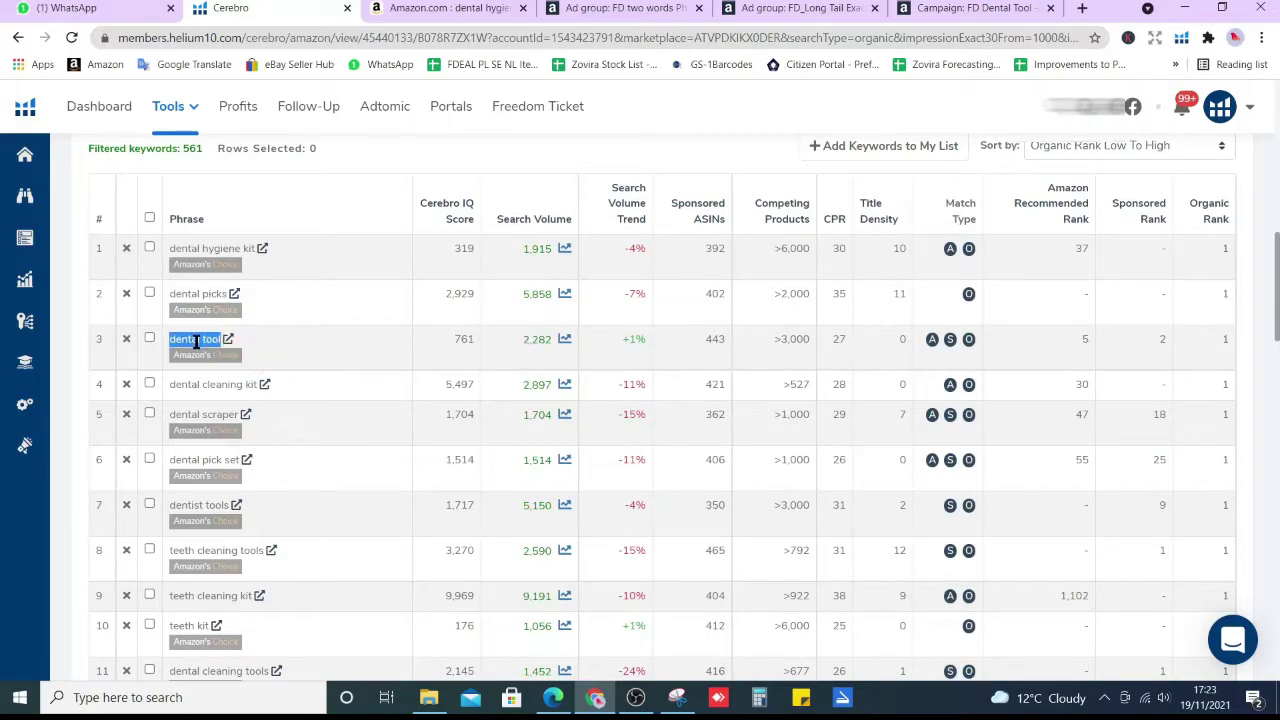
Step: In FD two words Phrase,Broad, replace the staged dental picks stainless steel professional entries with dental tool in exact, phrase and broad match
click(826, 7)
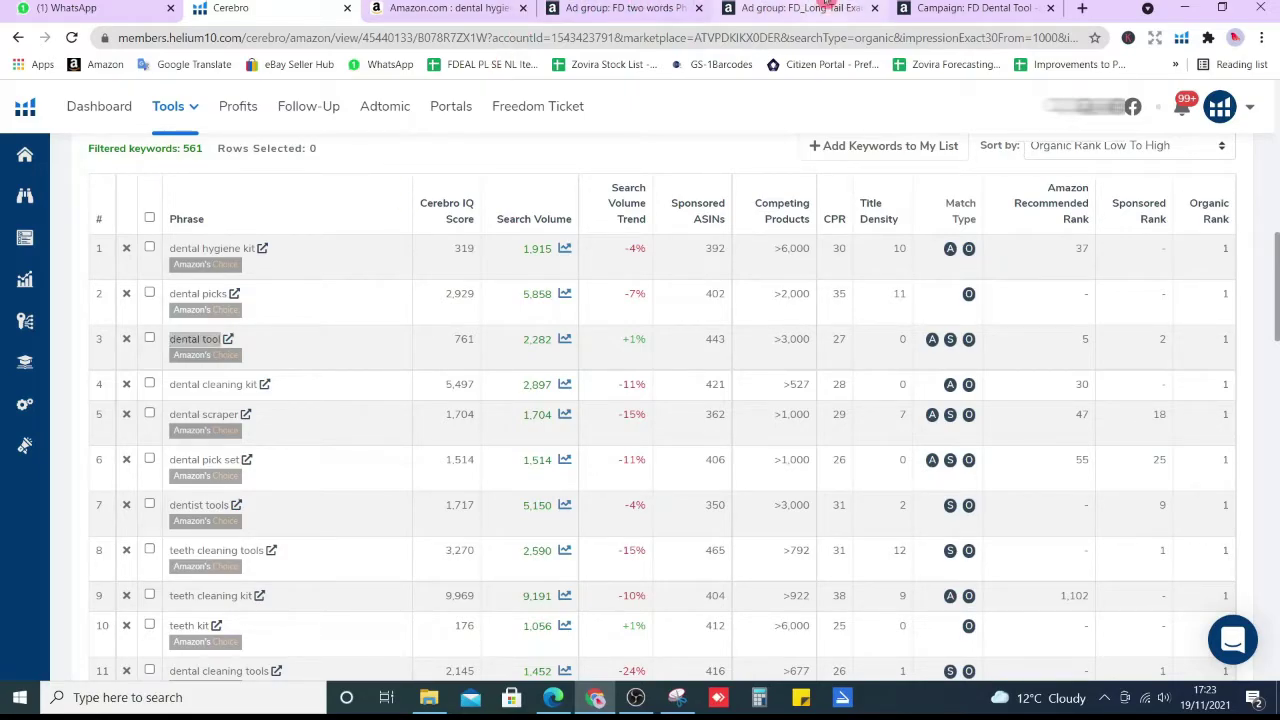
key(ctrl+shift+Tab)
click(397, 281)
key(ctrl+a)
key(ctrl+v)
click(1005, 229)
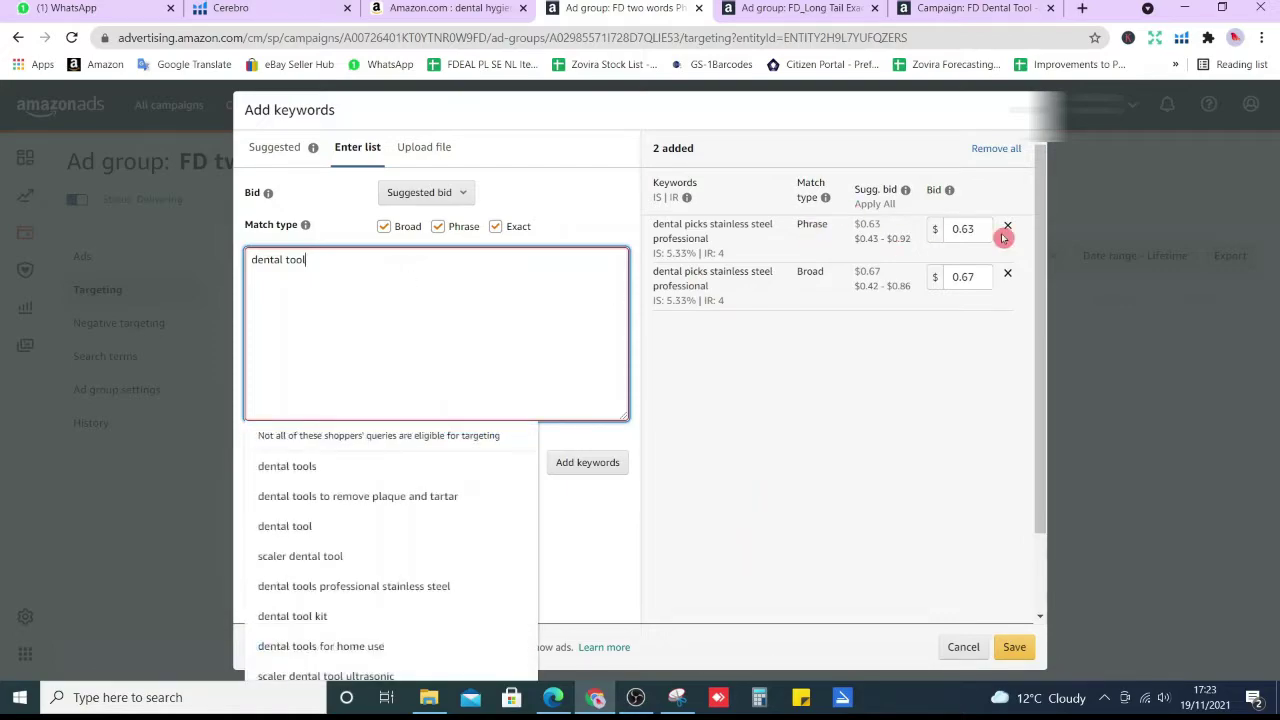
click(1005, 229)
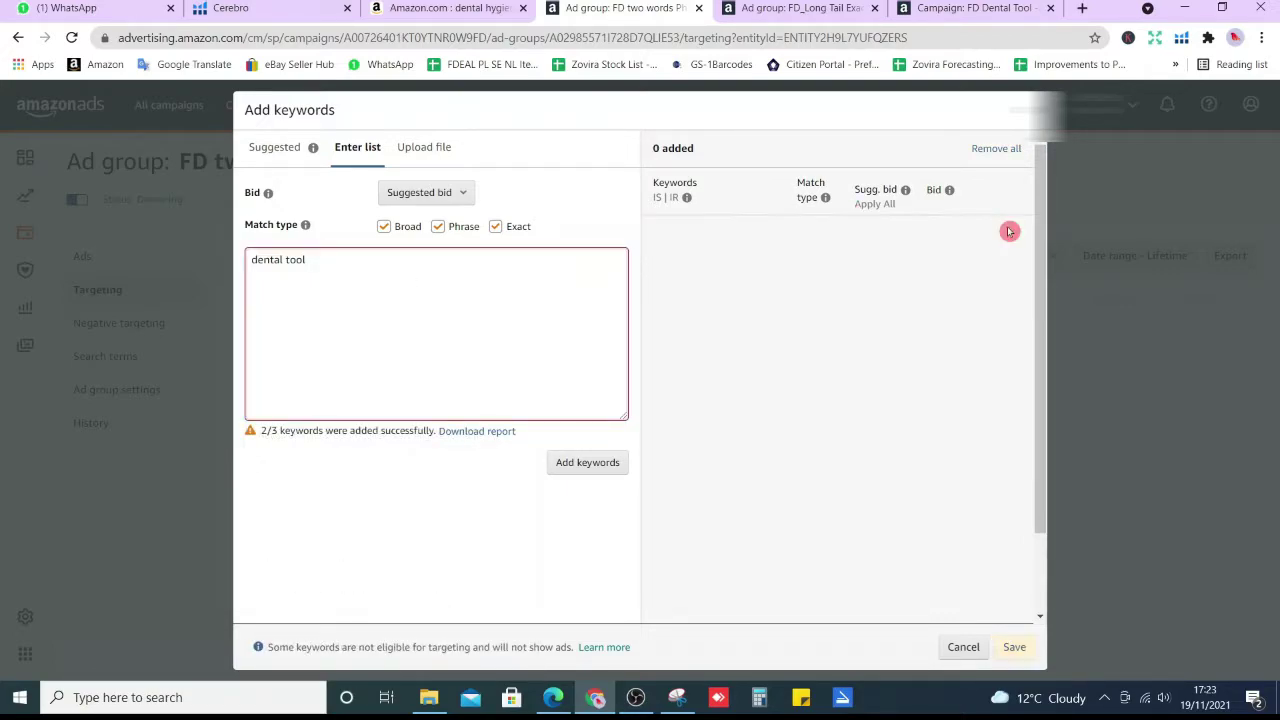
click(588, 465)
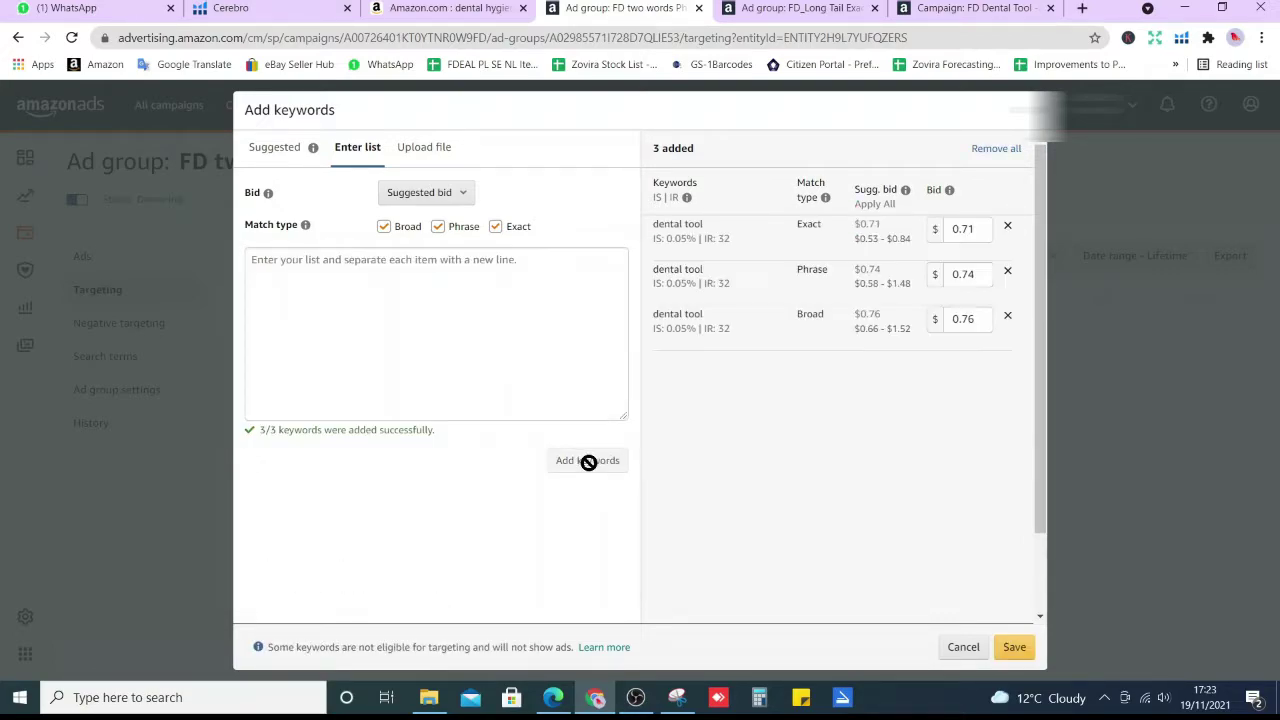
click(736, 386)
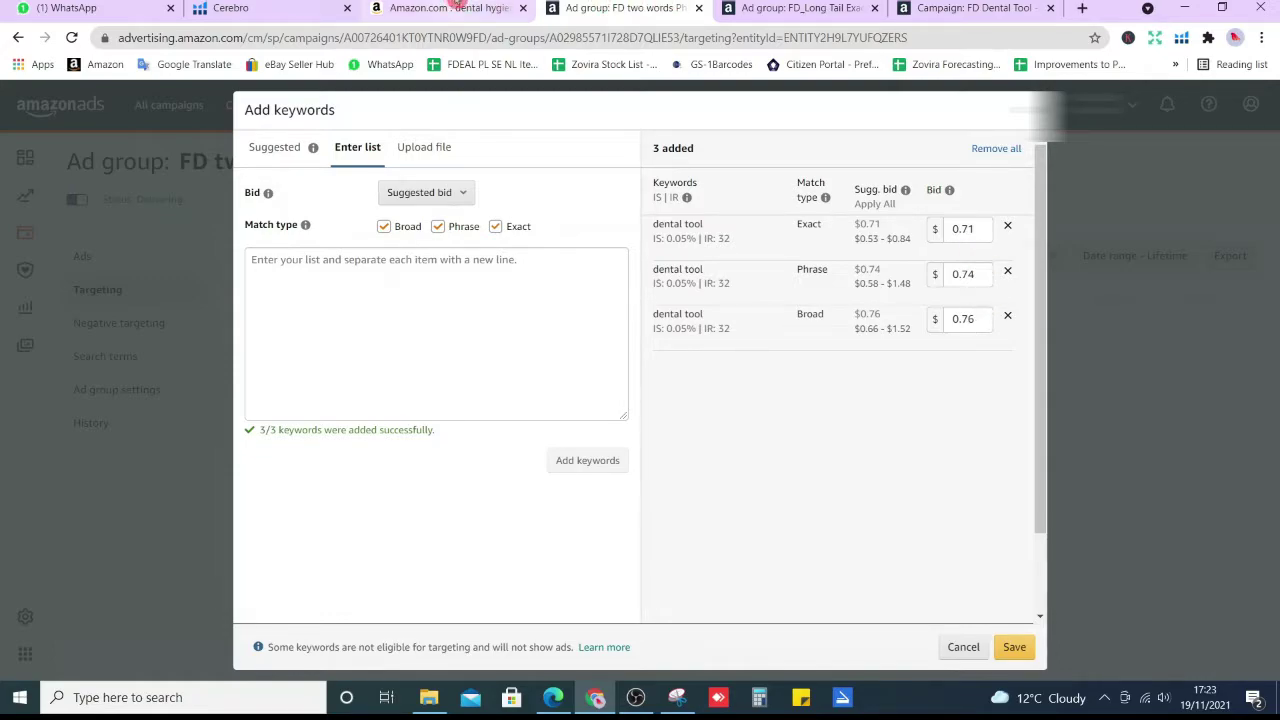
Step: Look up dental tool on Amazon, open the suggested search dental tool plaque remover, and copy that phrase
click(450, 8)
text(dental tool)
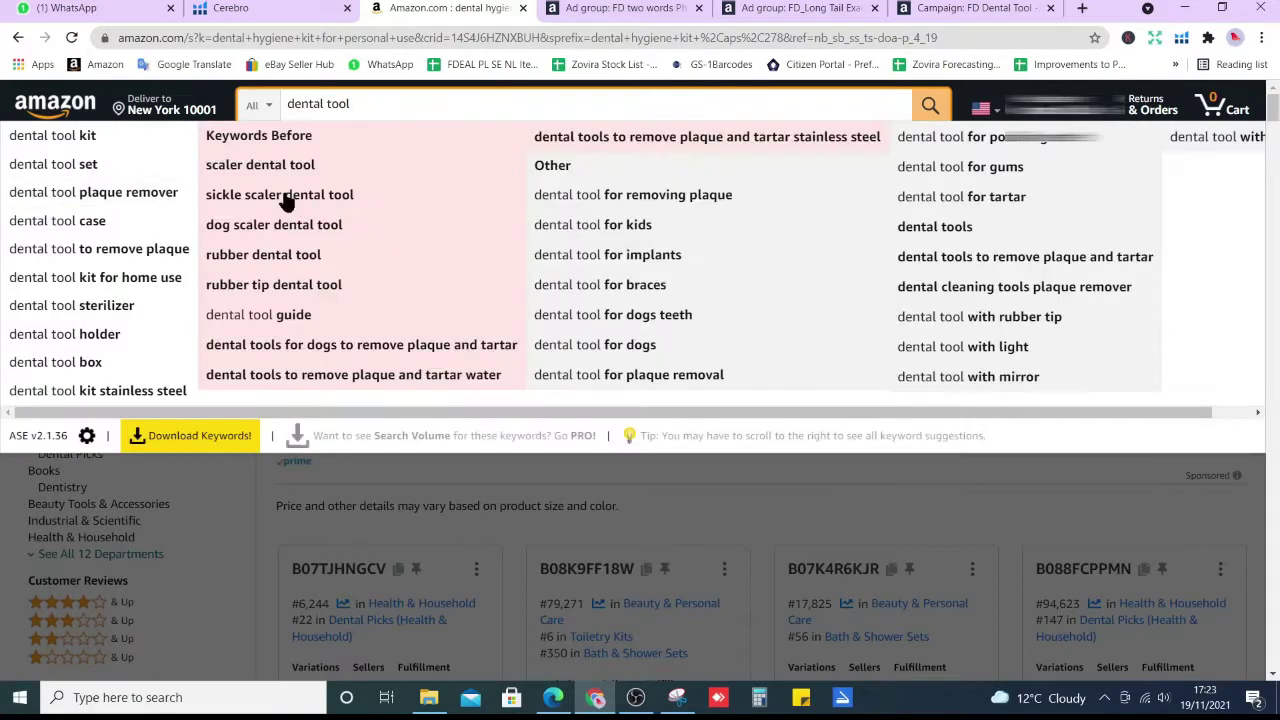
click(147, 191)
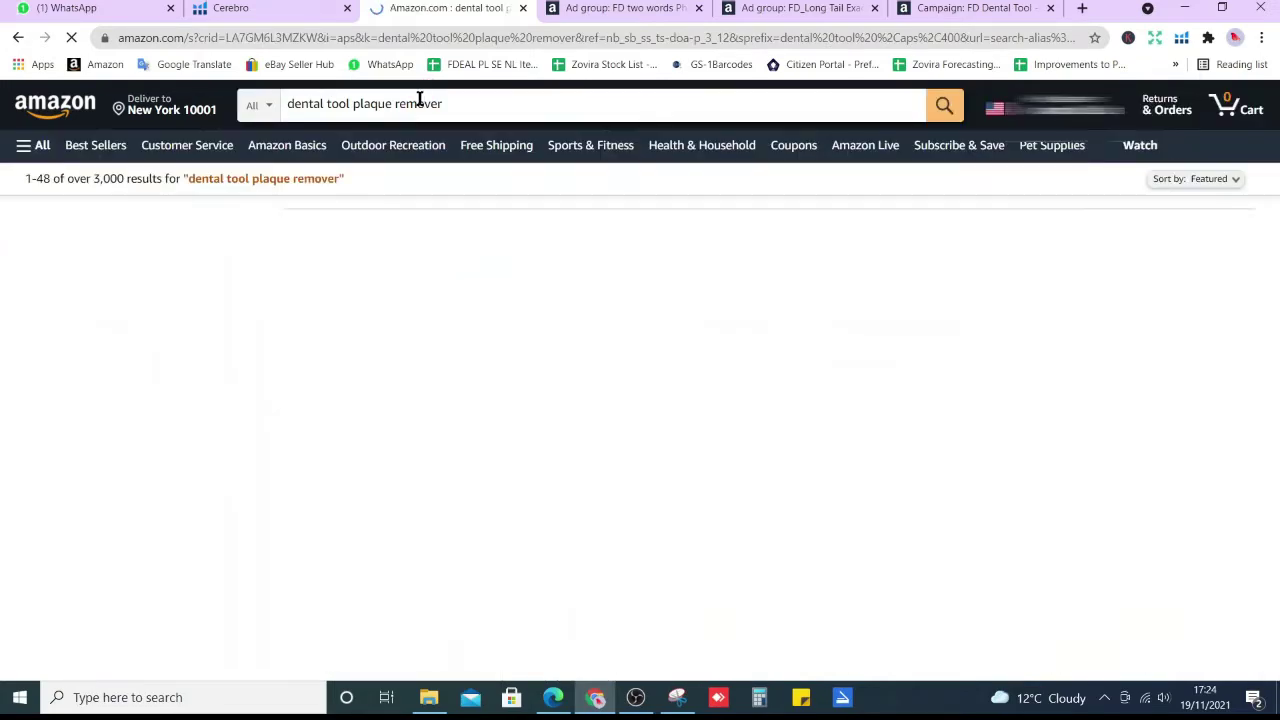
click(419, 101)
key(ctrl+c)
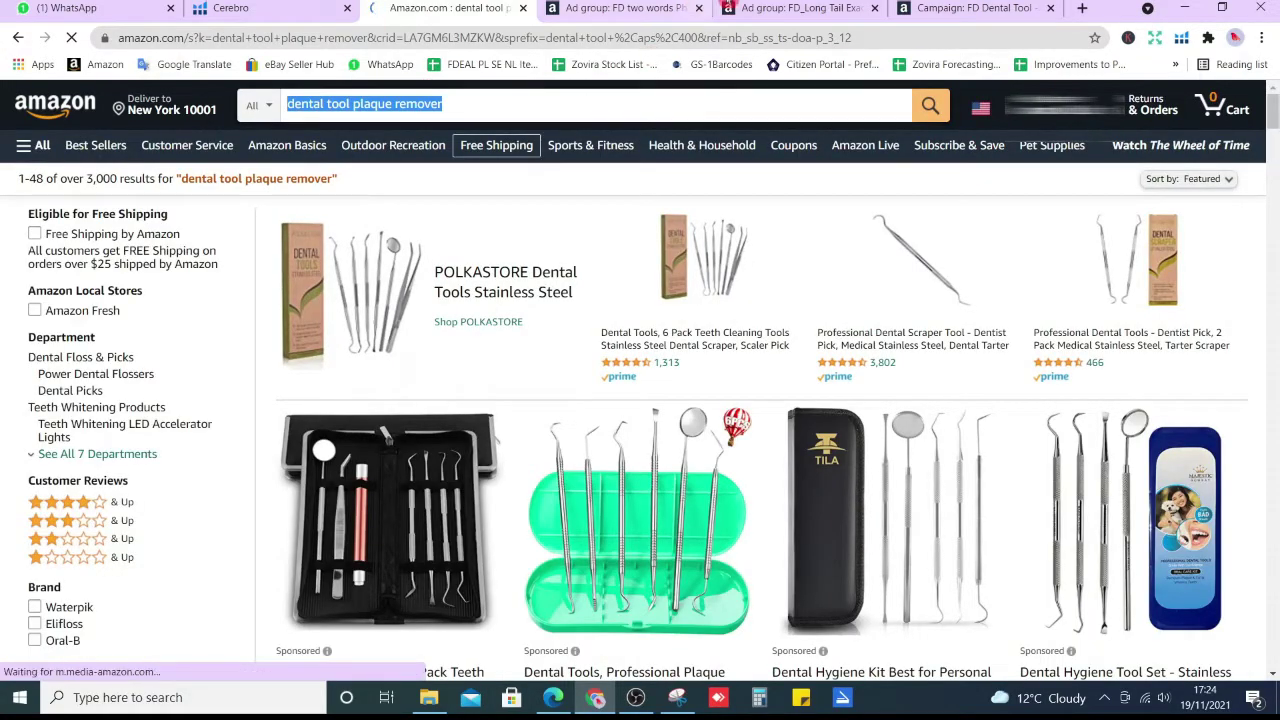
Step: Stage dental tool plaque remover in FD_Long Tail Exact with broad, phrase and exact match at suggested bids
click(779, 7)
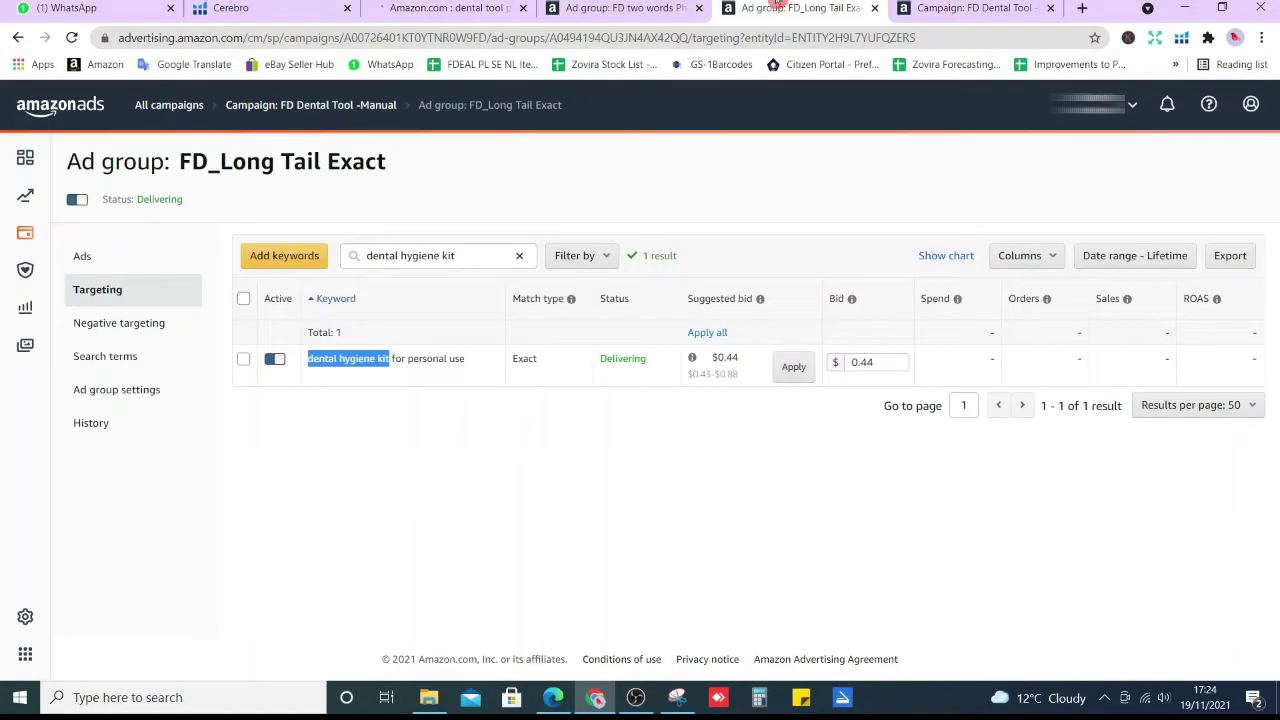
click(290, 260)
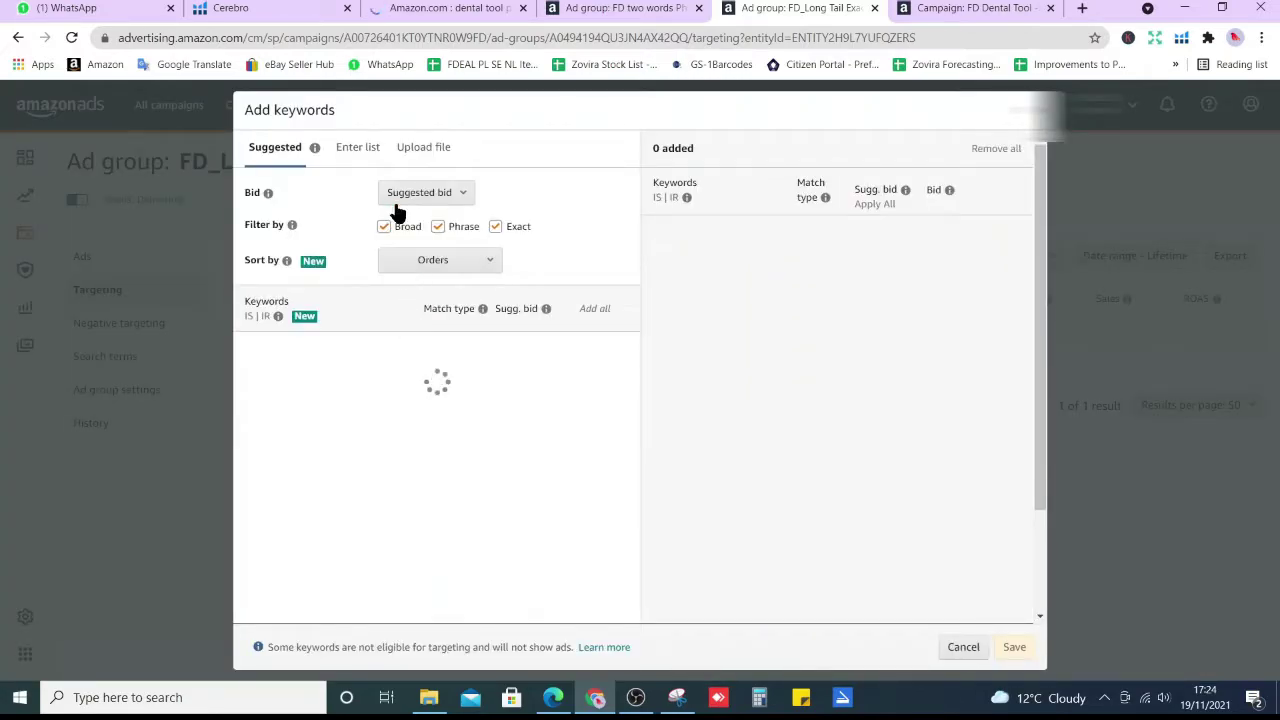
click(370, 150)
click(414, 291)
key(ctrl+v)
click(566, 447)
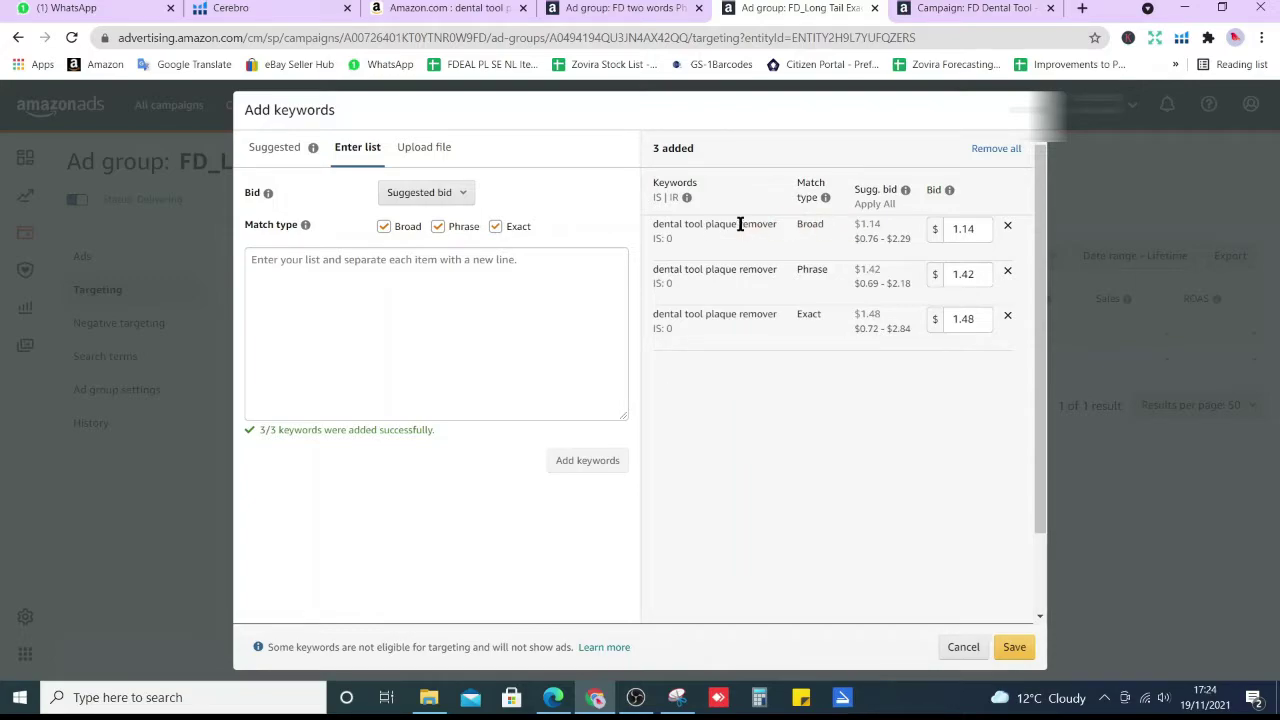
Step: Scan the Cerebro keyword list for longer phrases related to dental tool
click(205, 9)
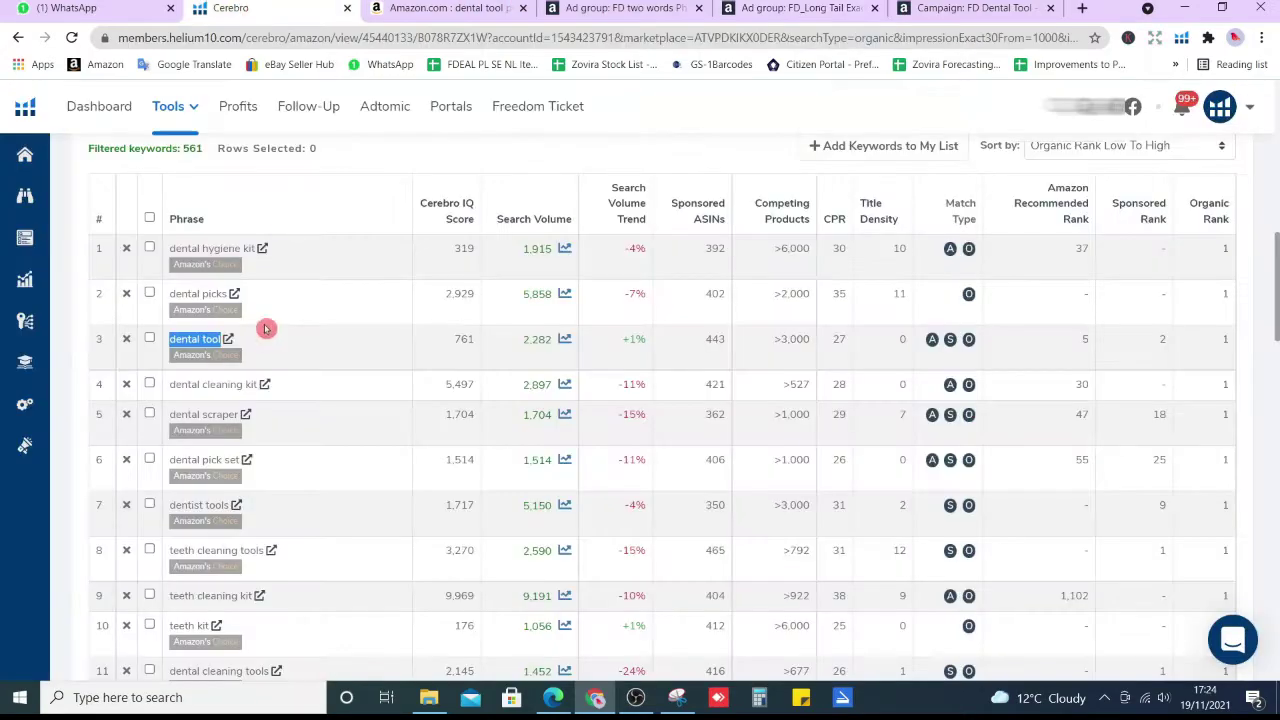
click(222, 400)
scroll(222, 400, down, 4)
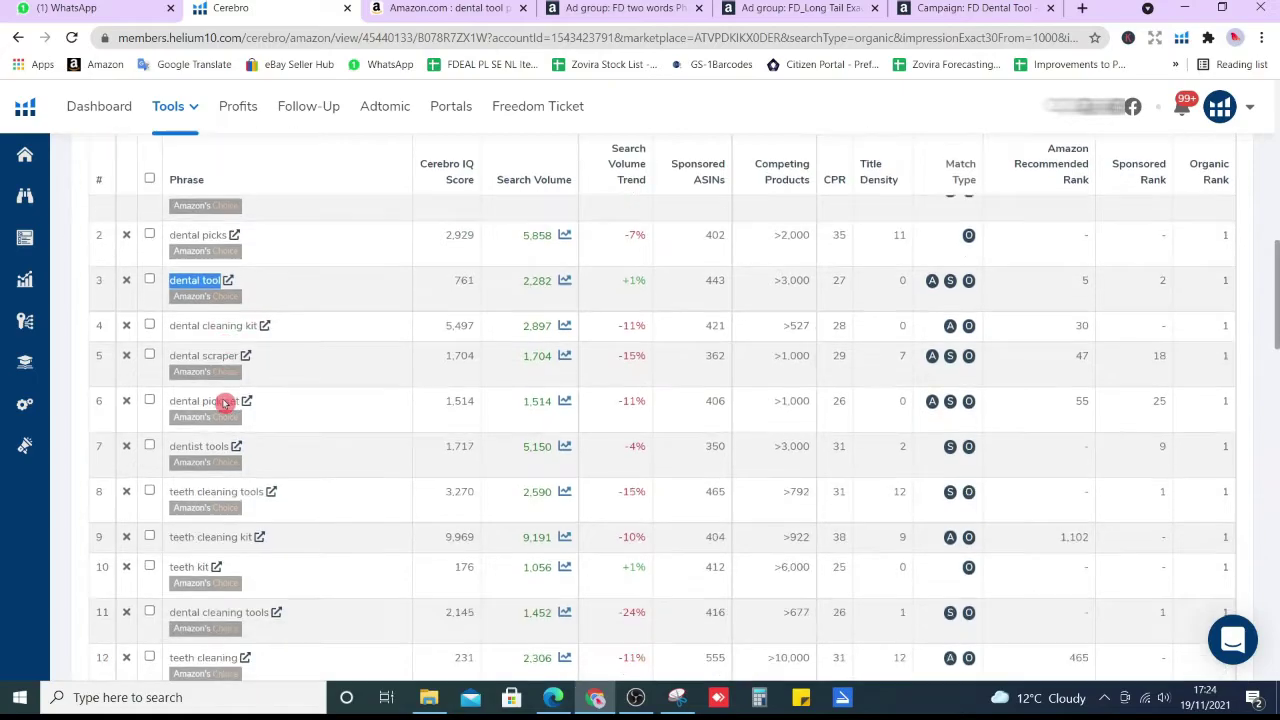
scroll(222, 400, down, 4)
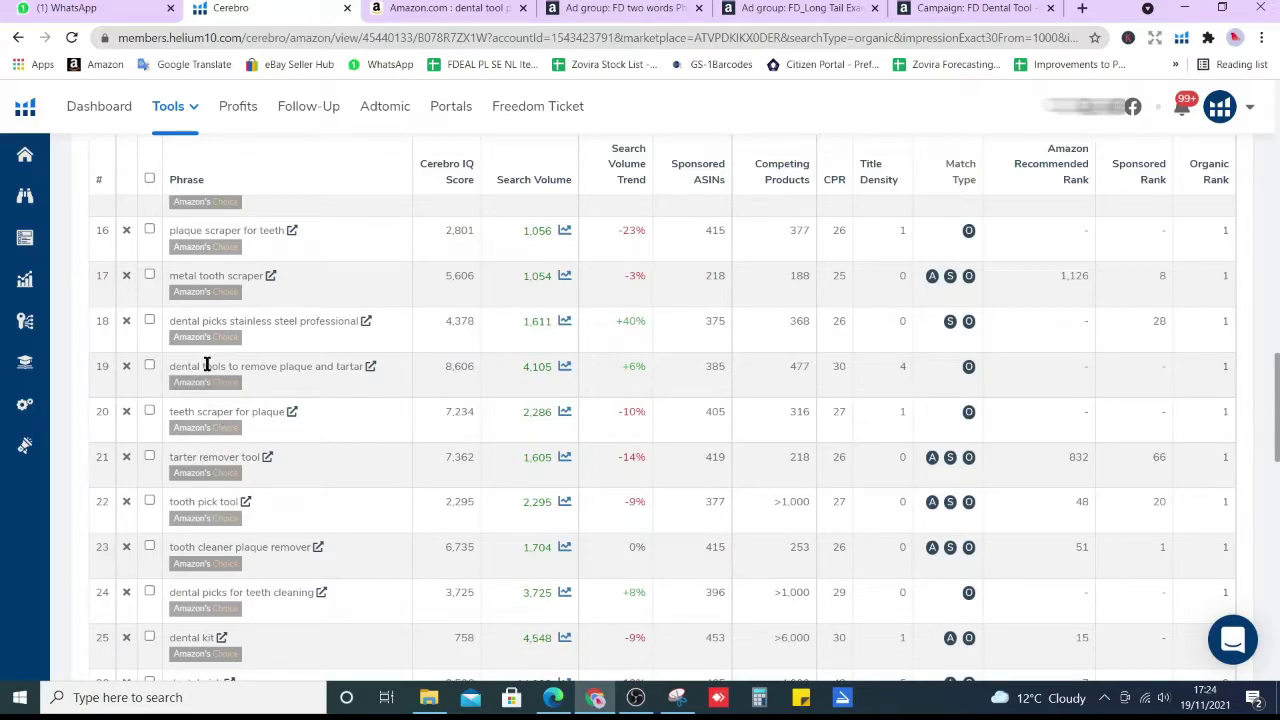
scroll(207, 365, down, 2)
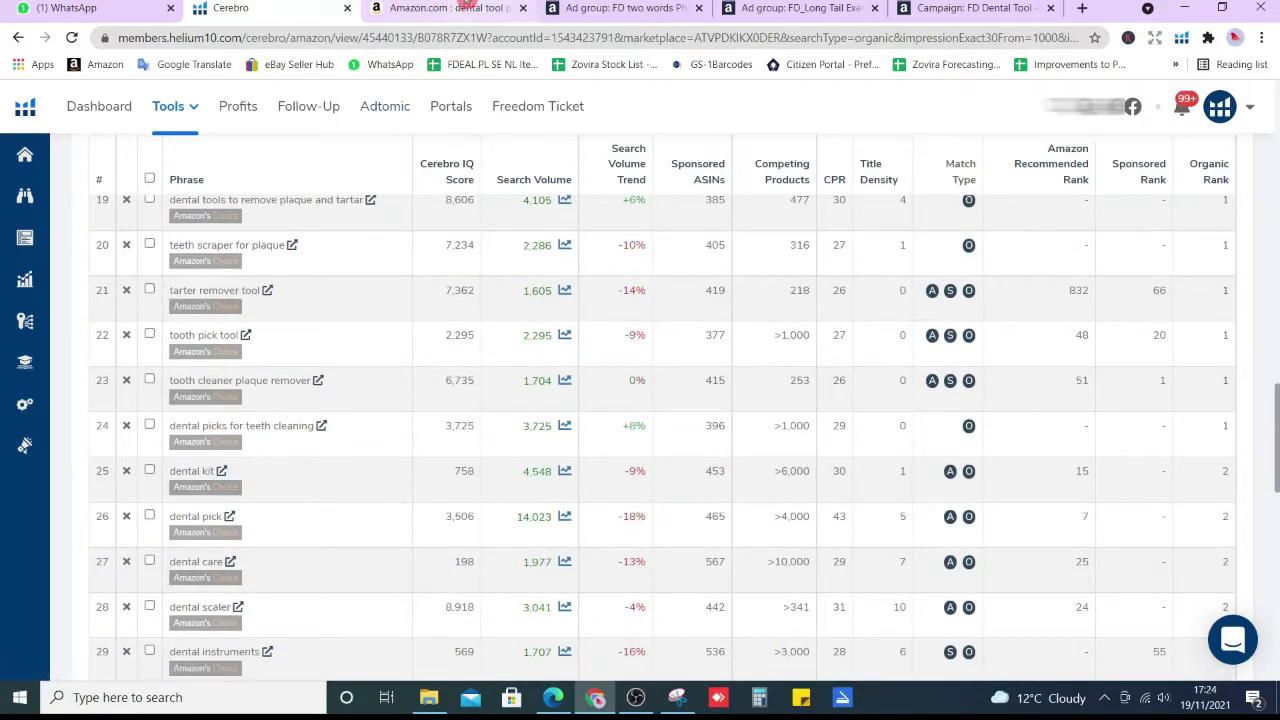
Step: Copy plaque remover from the Amazon search phrase and go through its matches in the Cerebro keyword list
click(469, 8)
click(464, 101)
drag(464, 101, 348, 99)
key(ctrl+c)
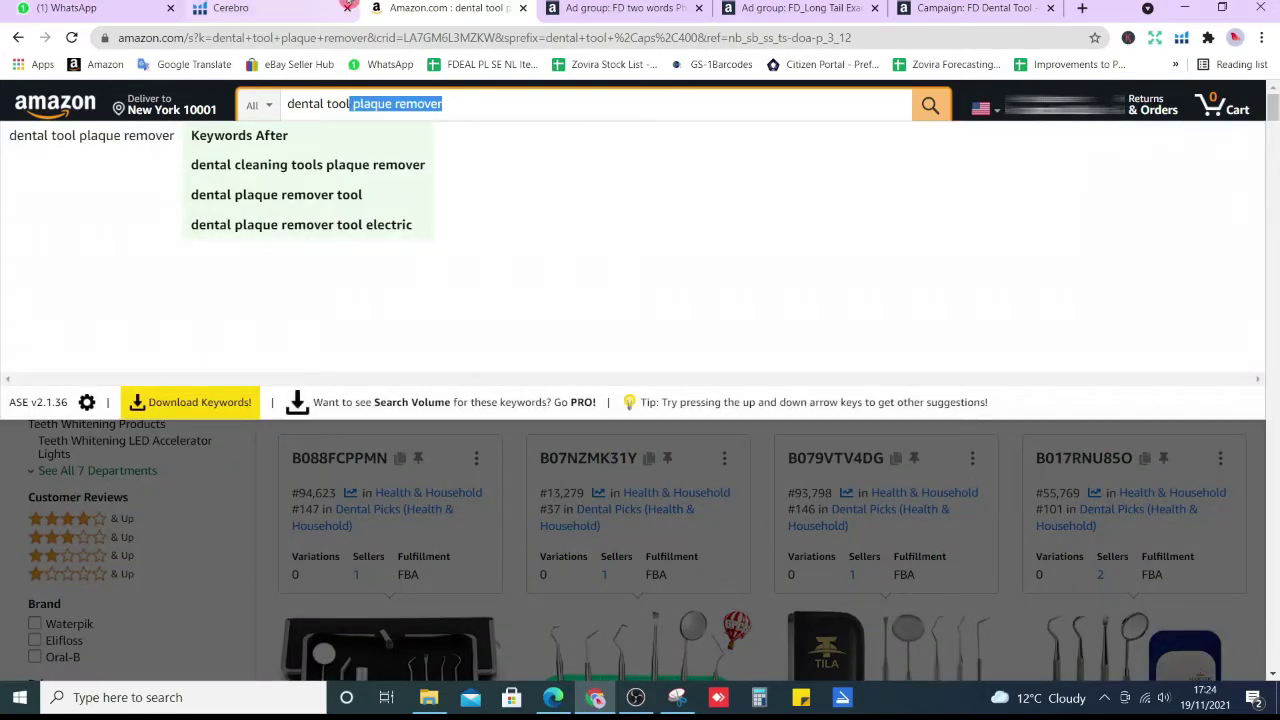
click(330, 8)
key(ctrl+f)
key(ctrl+v)
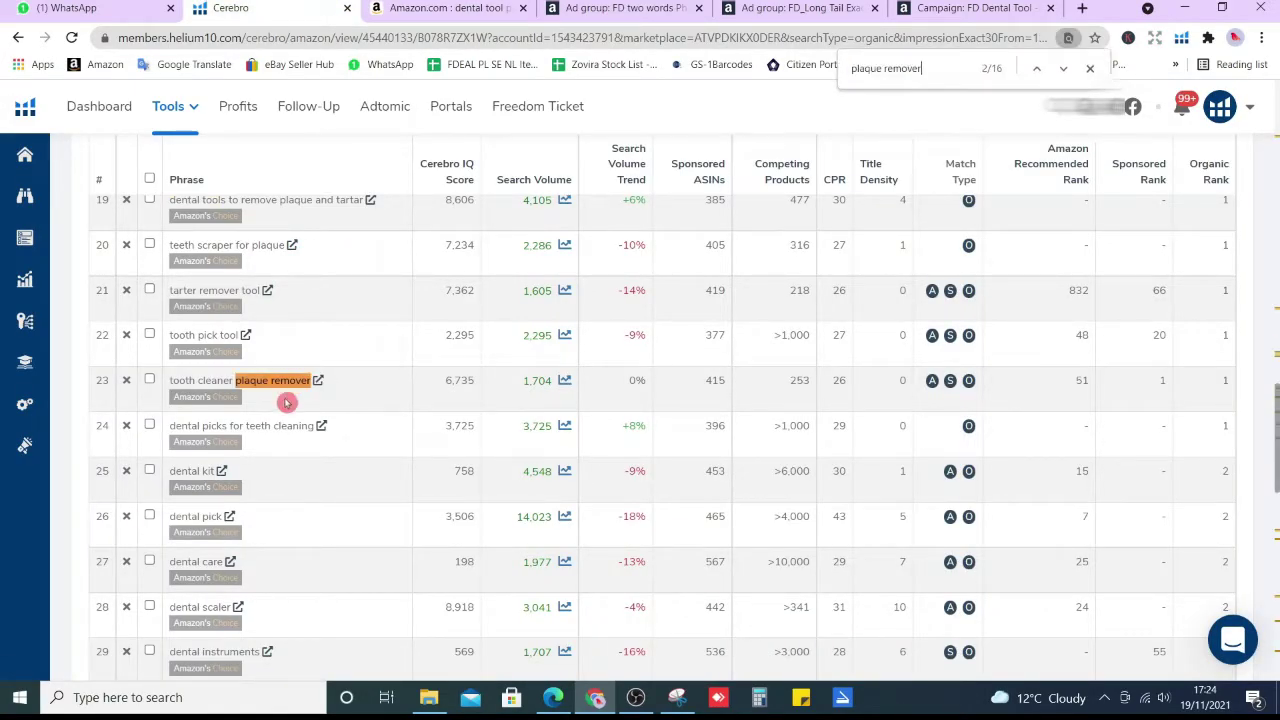
click(1064, 68)
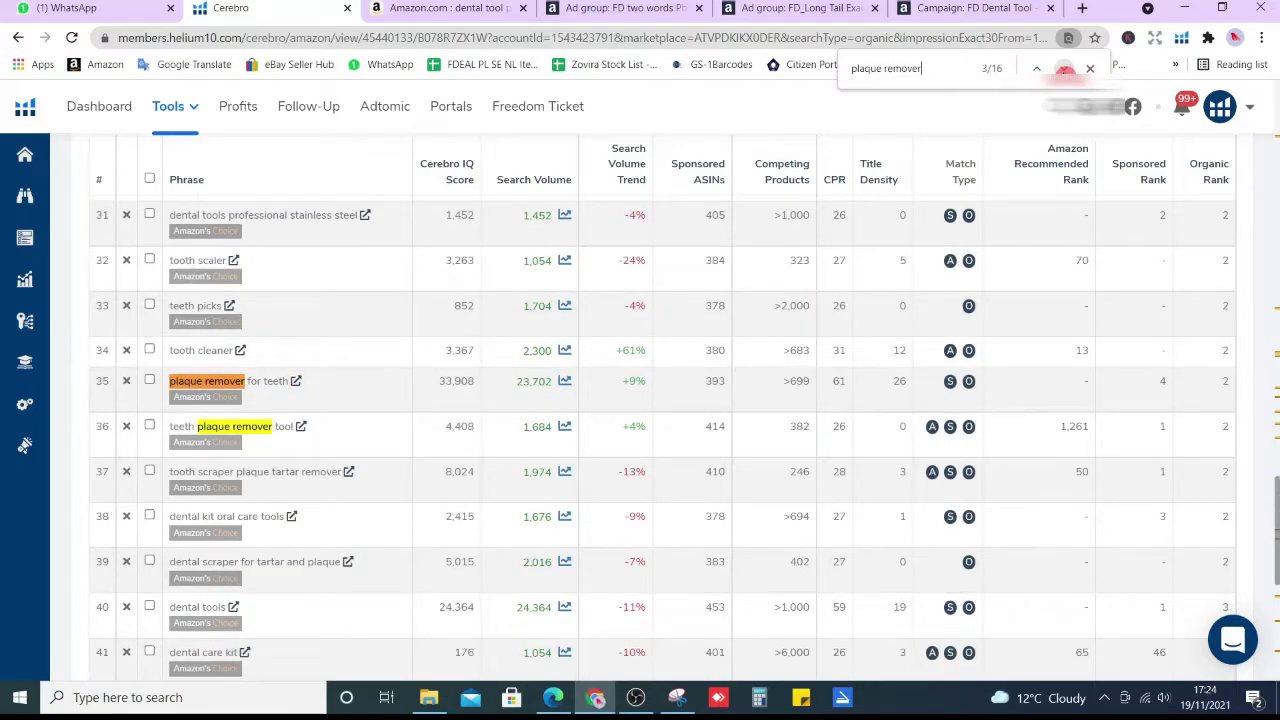
click(1064, 68)
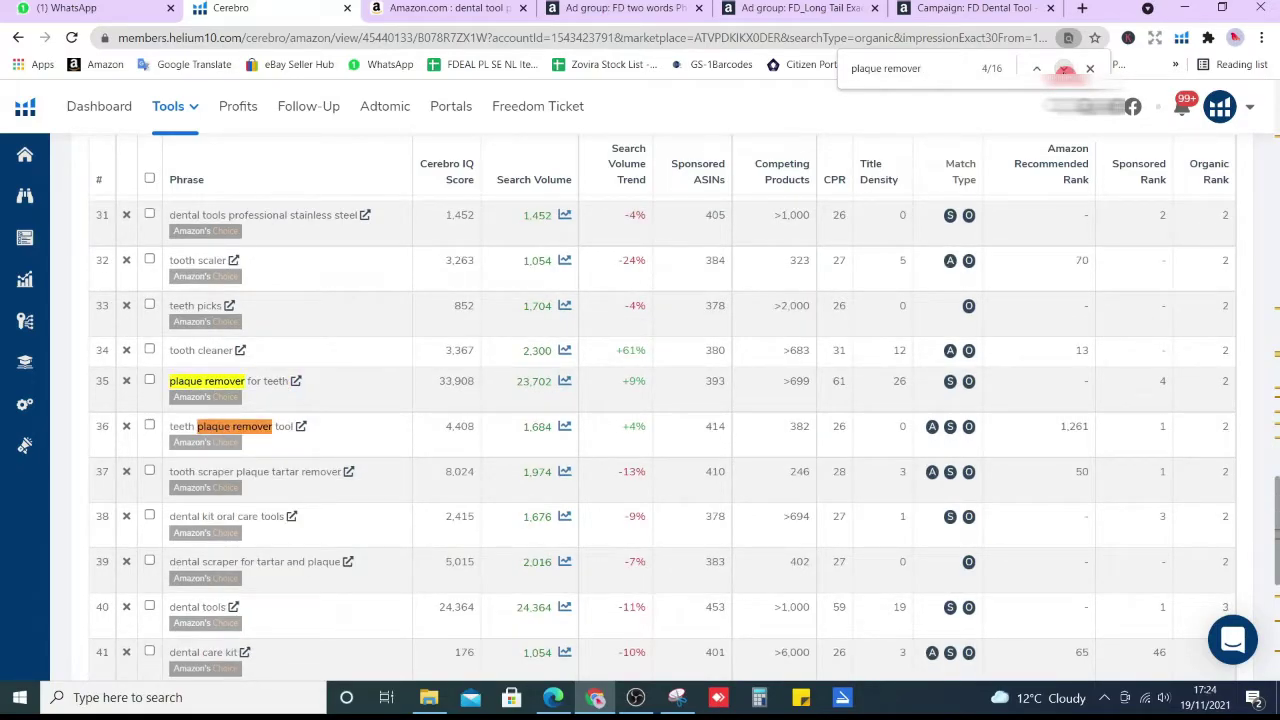
Step: Check further plaque remover phrases in the Cerebro list, and copy dental cleaning tools plaque remover from Amazon's search suggestions
click(1064, 68)
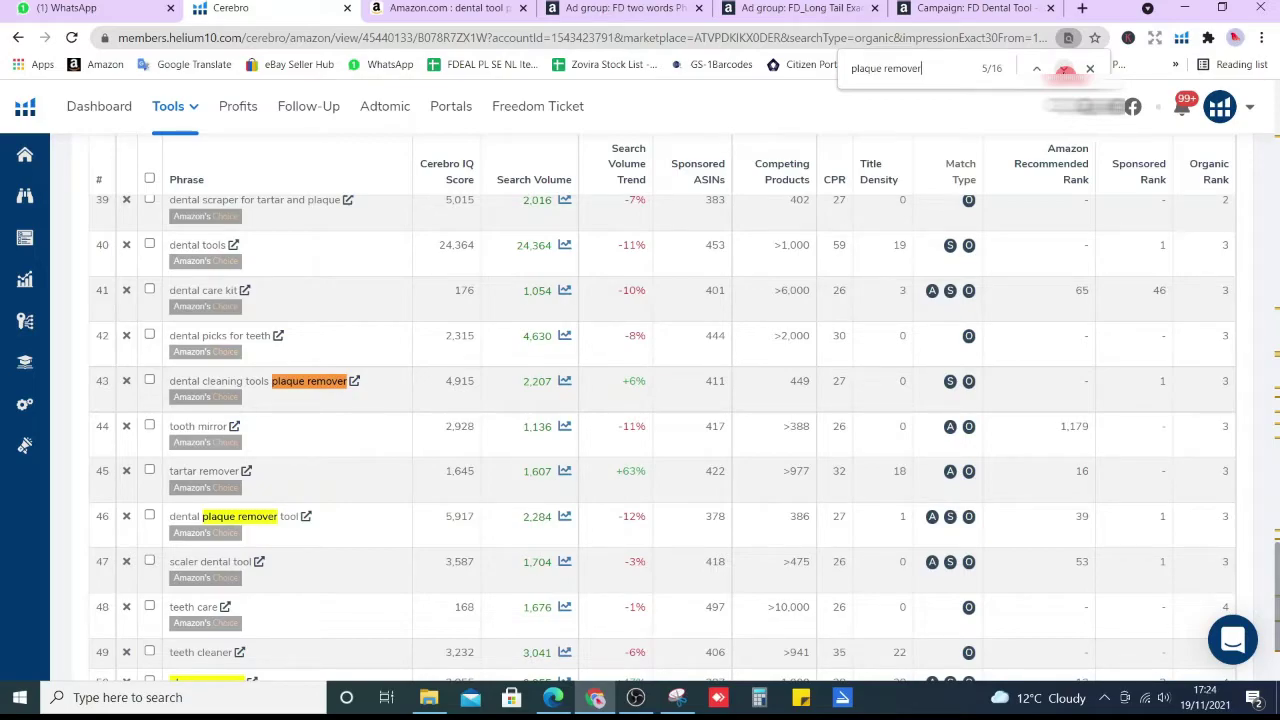
click(1064, 68)
click(445, 8)
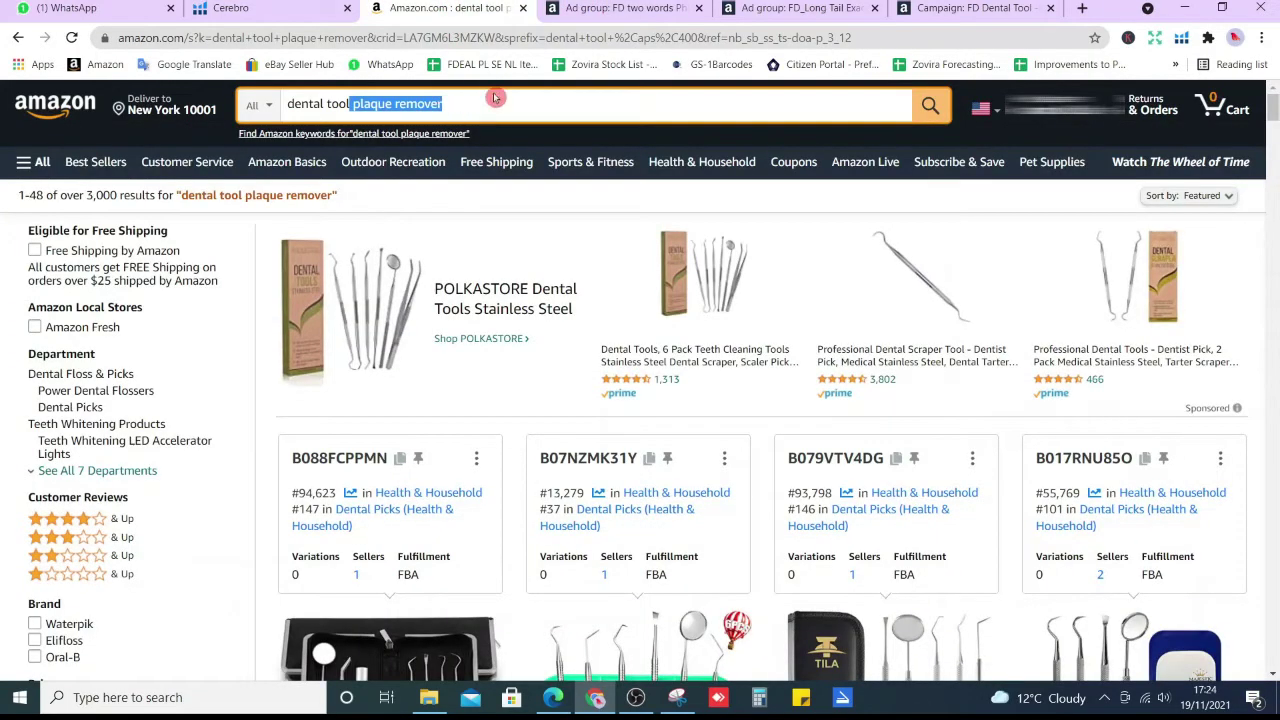
click(491, 103)
click(672, 7)
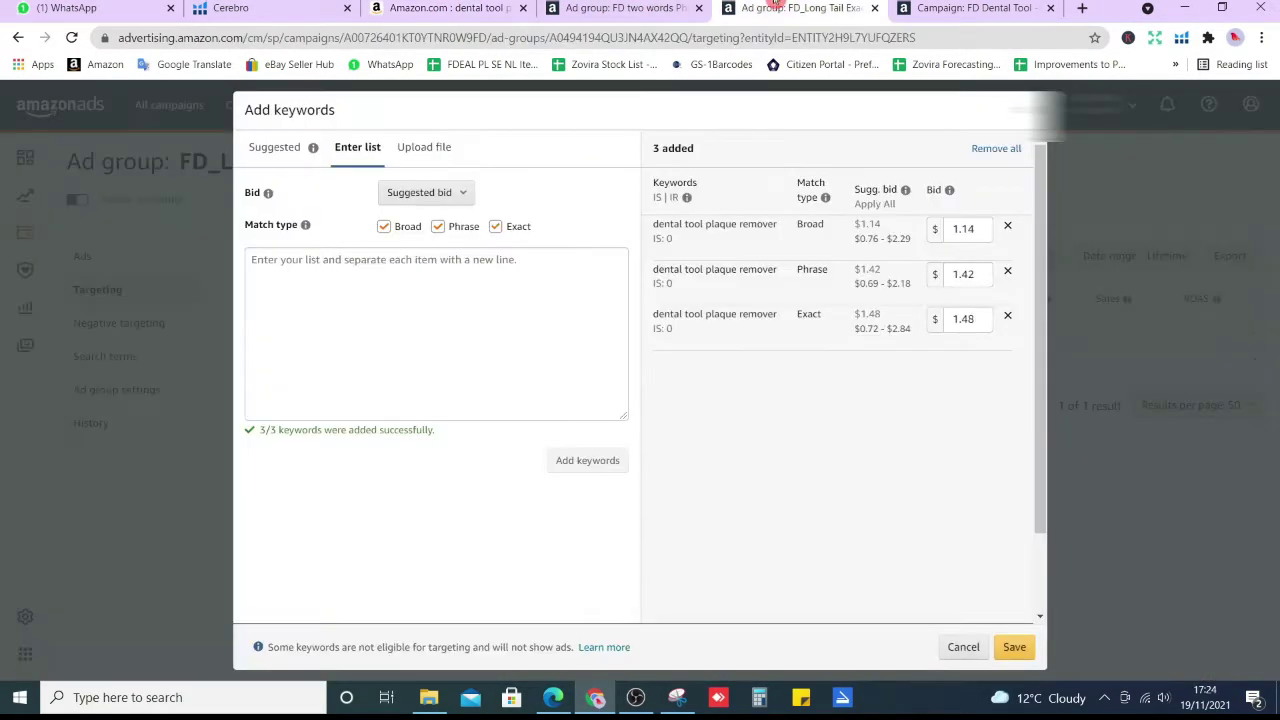
click(450, 8)
click(481, 103)
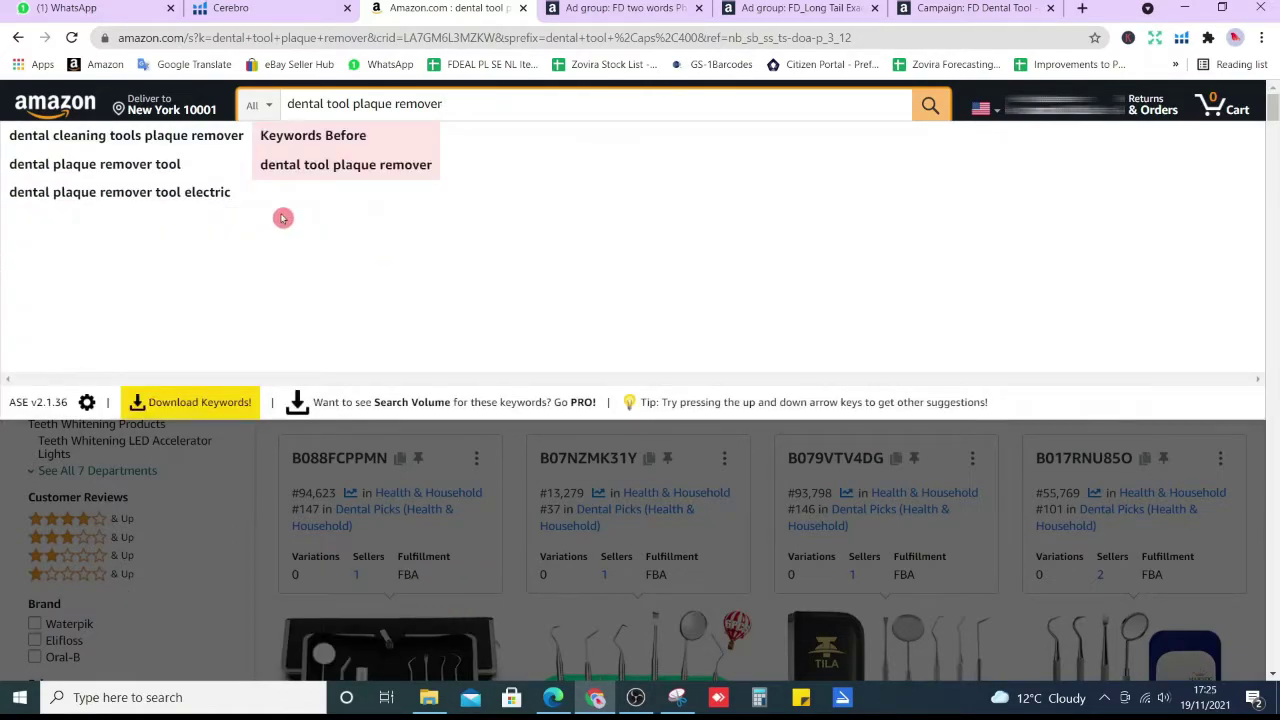
click(147, 146)
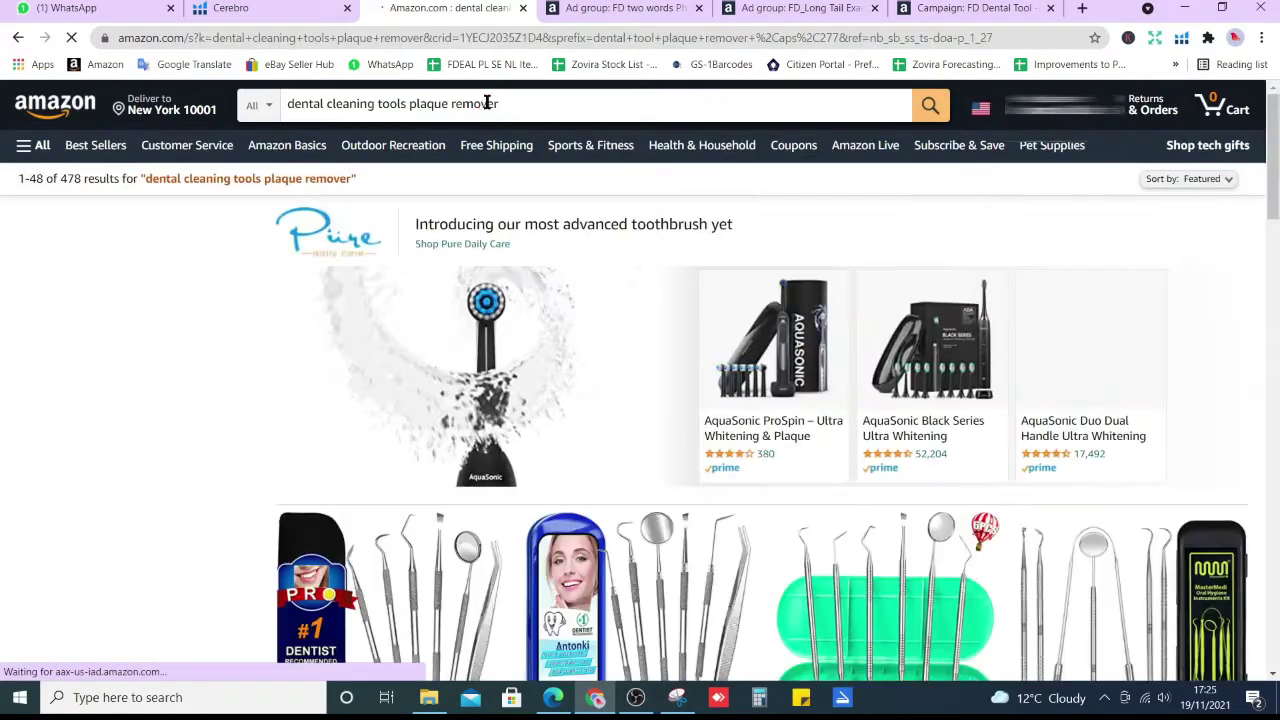
triple_click(487, 103)
key(ctrl+c)
scroll(443, 391, down, 4)
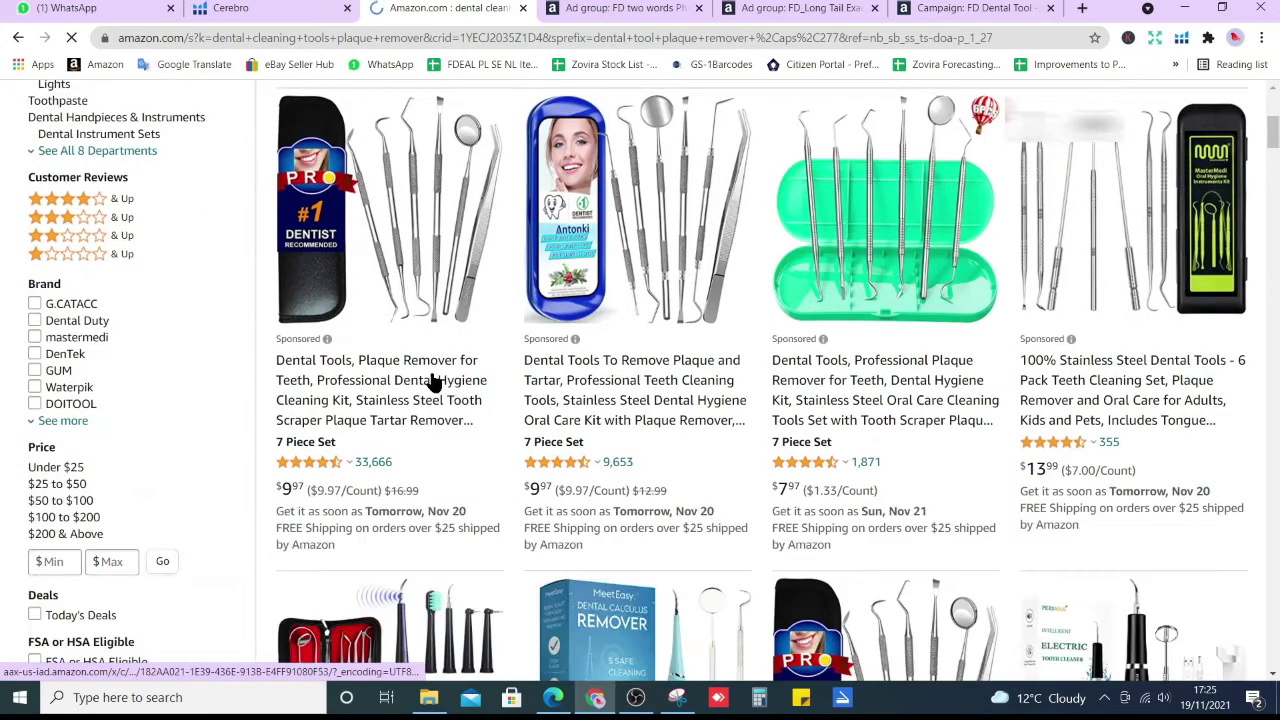
Step: Replace the staged keywords in FD_Long Tail Exact with dental cleaning tools plaque remover in broad, phrase and exact match at suggested bids
click(766, 10)
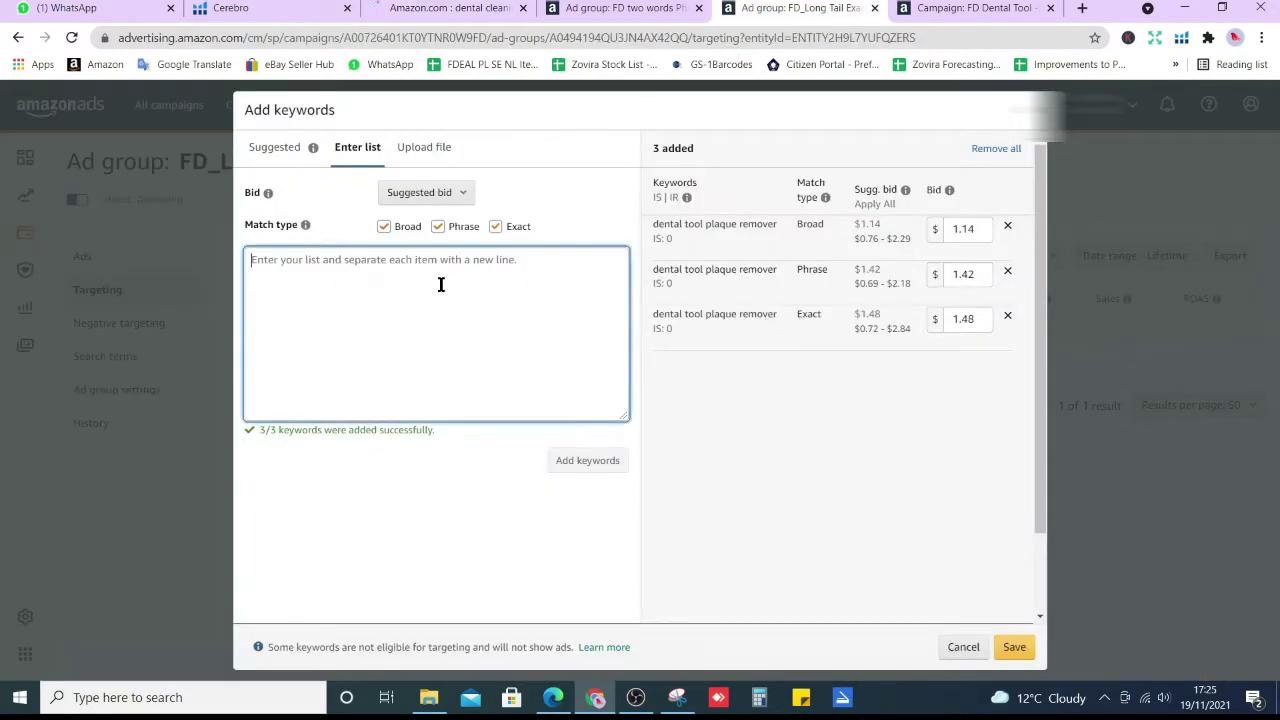
click(1008, 228)
click(1010, 228)
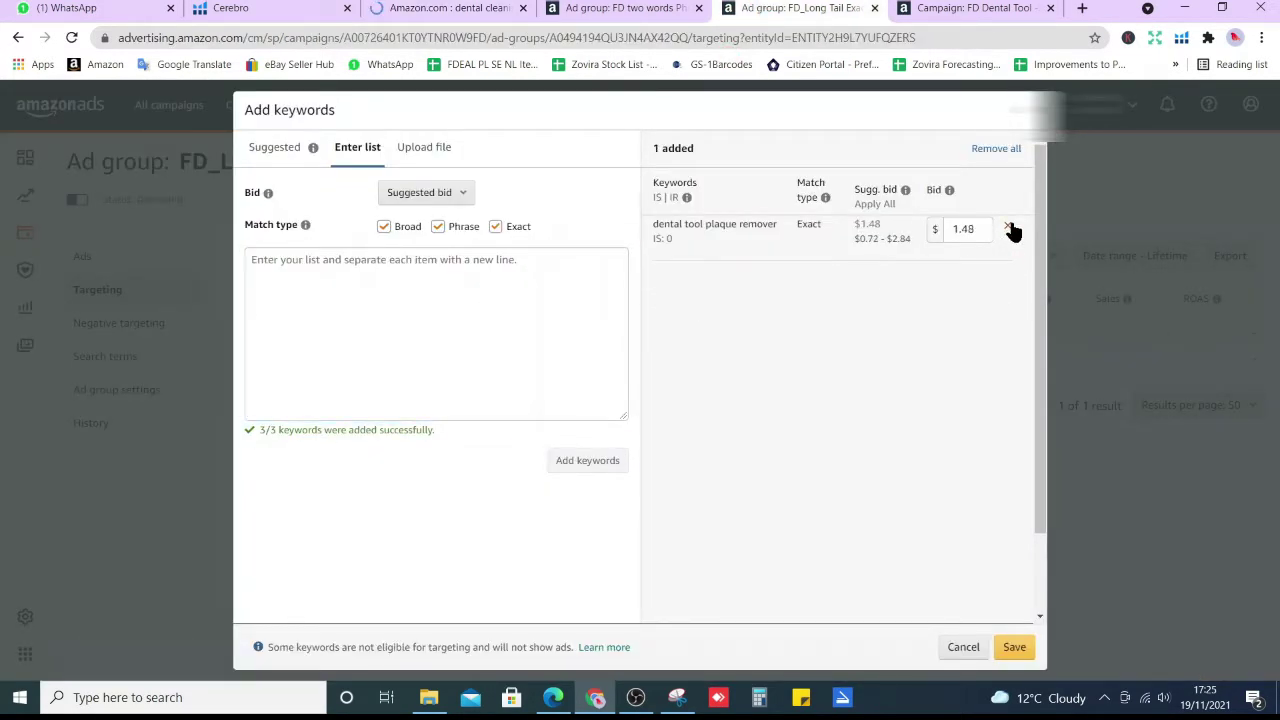
click(1012, 228)
click(475, 328)
key(ctrl+v)
click(549, 458)
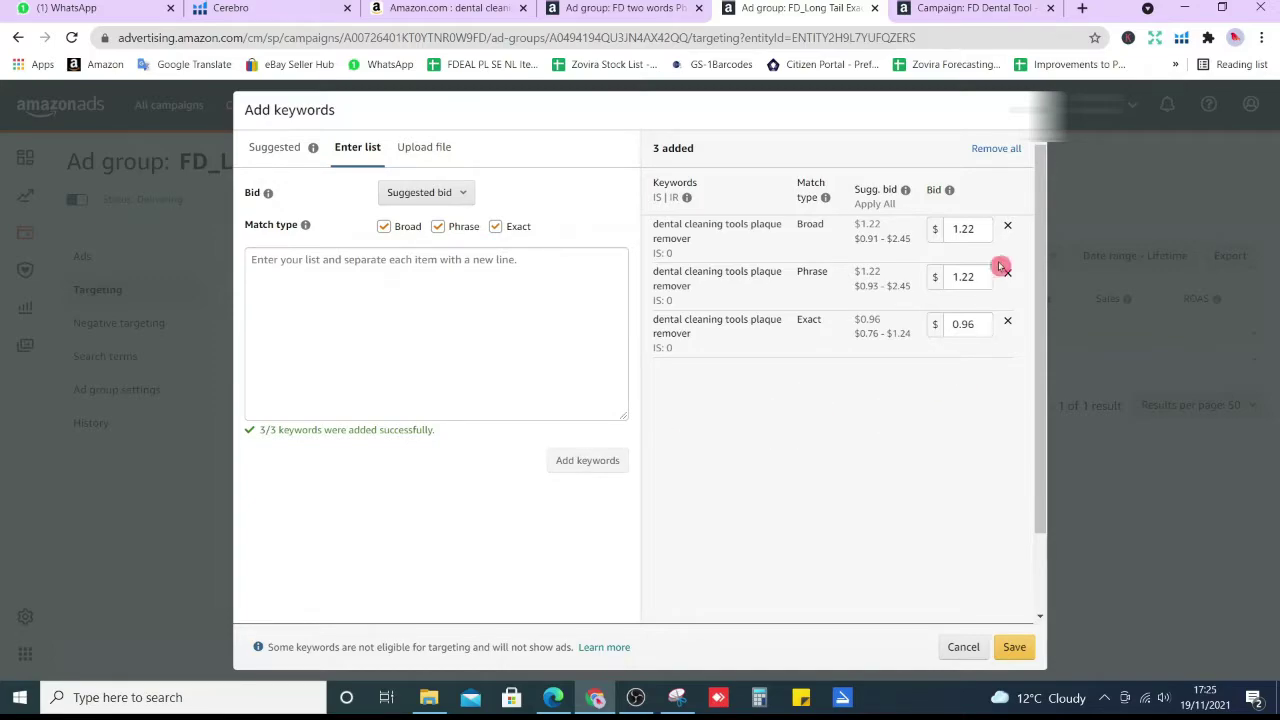
Step: Keep only the exact match of dental cleaning tools plaque remover at a $0.55 bid and save it to the ad group
click(1008, 227)
click(1008, 227)
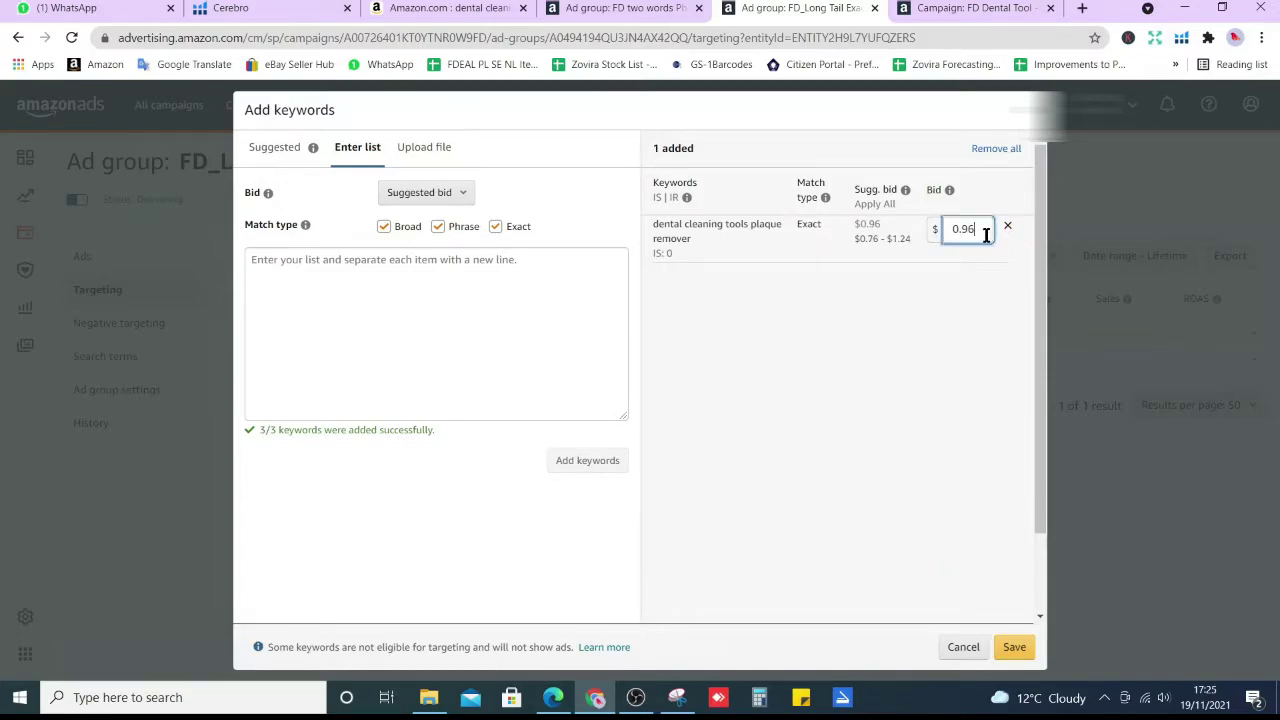
click(985, 234)
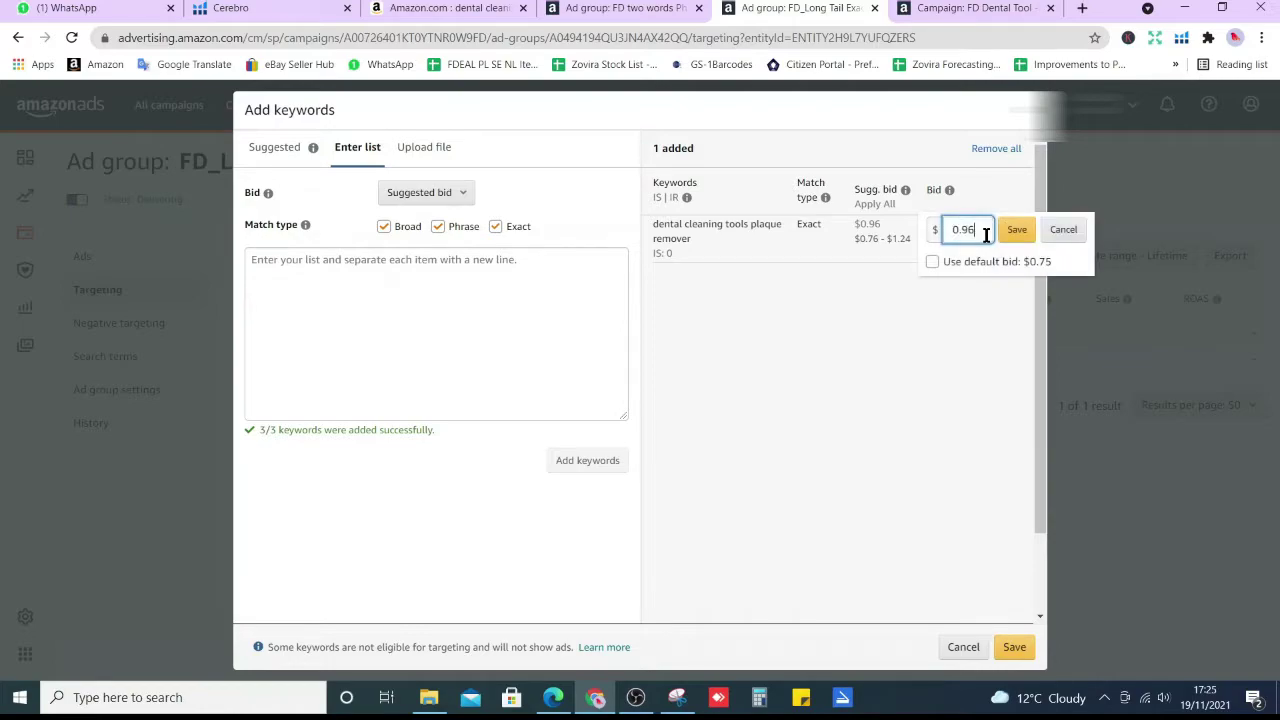
key(BackSpace)
key(BackSpace)
text(55)
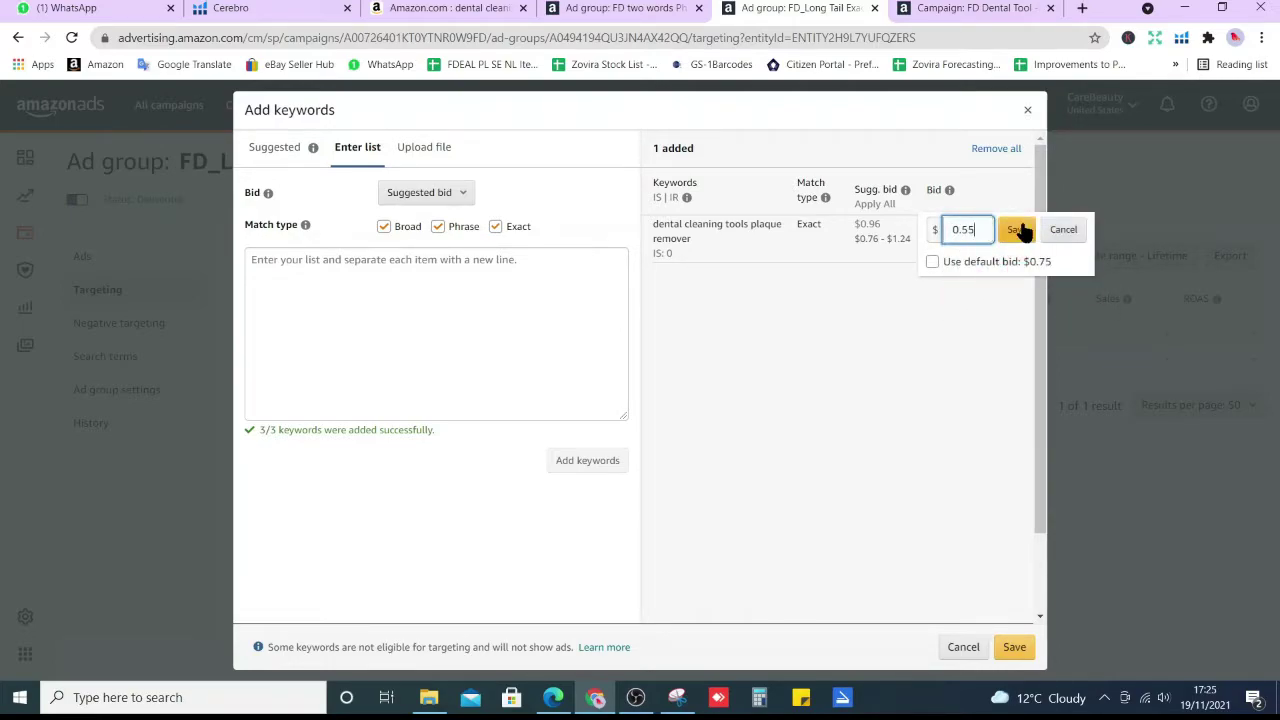
click(1020, 232)
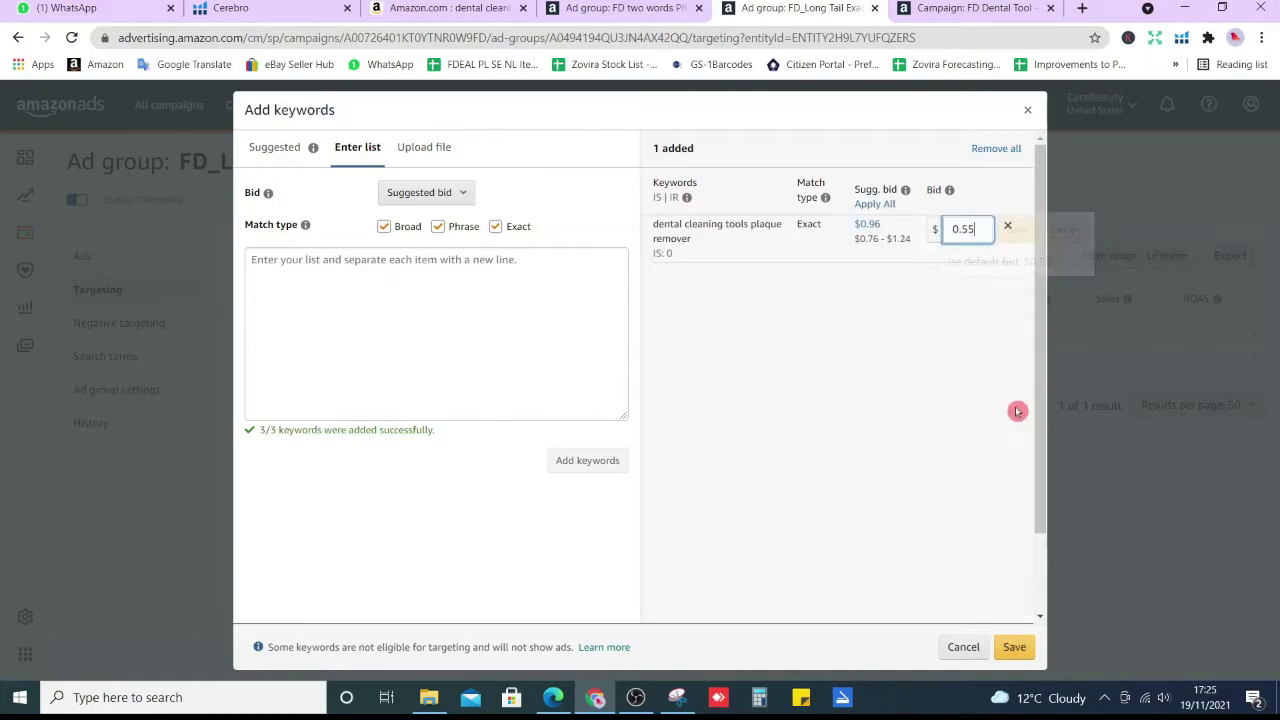
click(1013, 647)
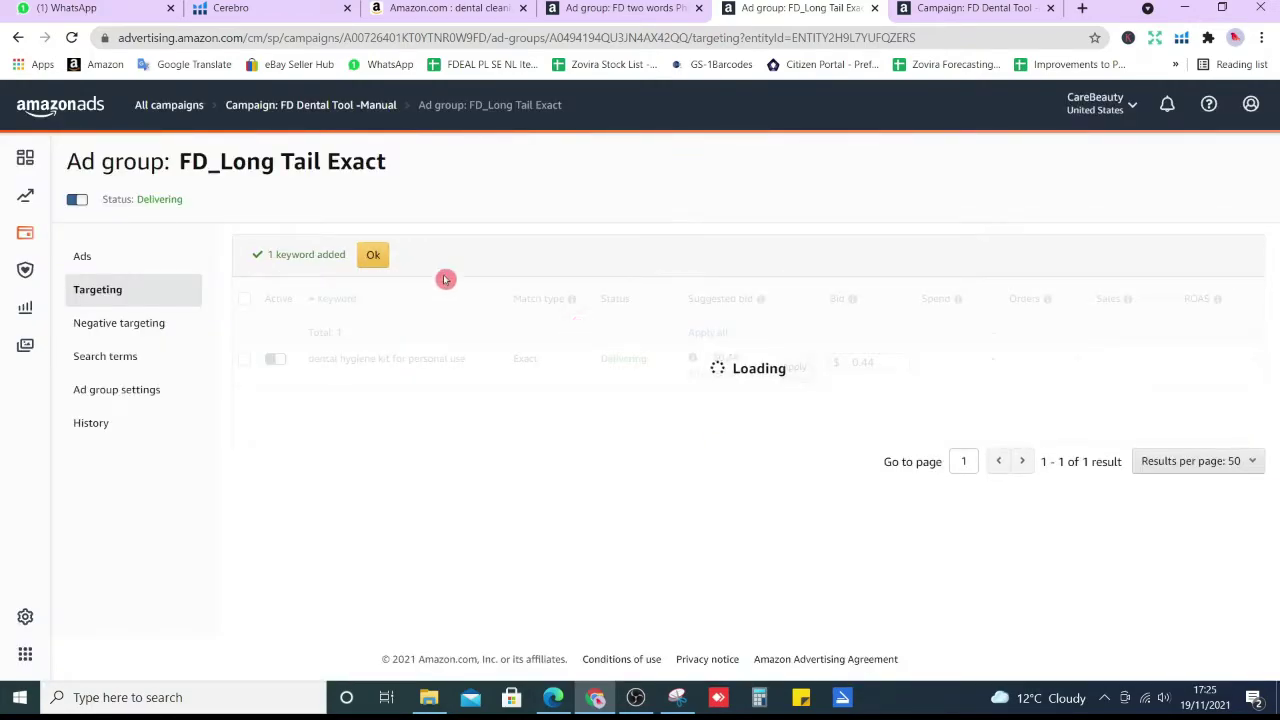
click(371, 253)
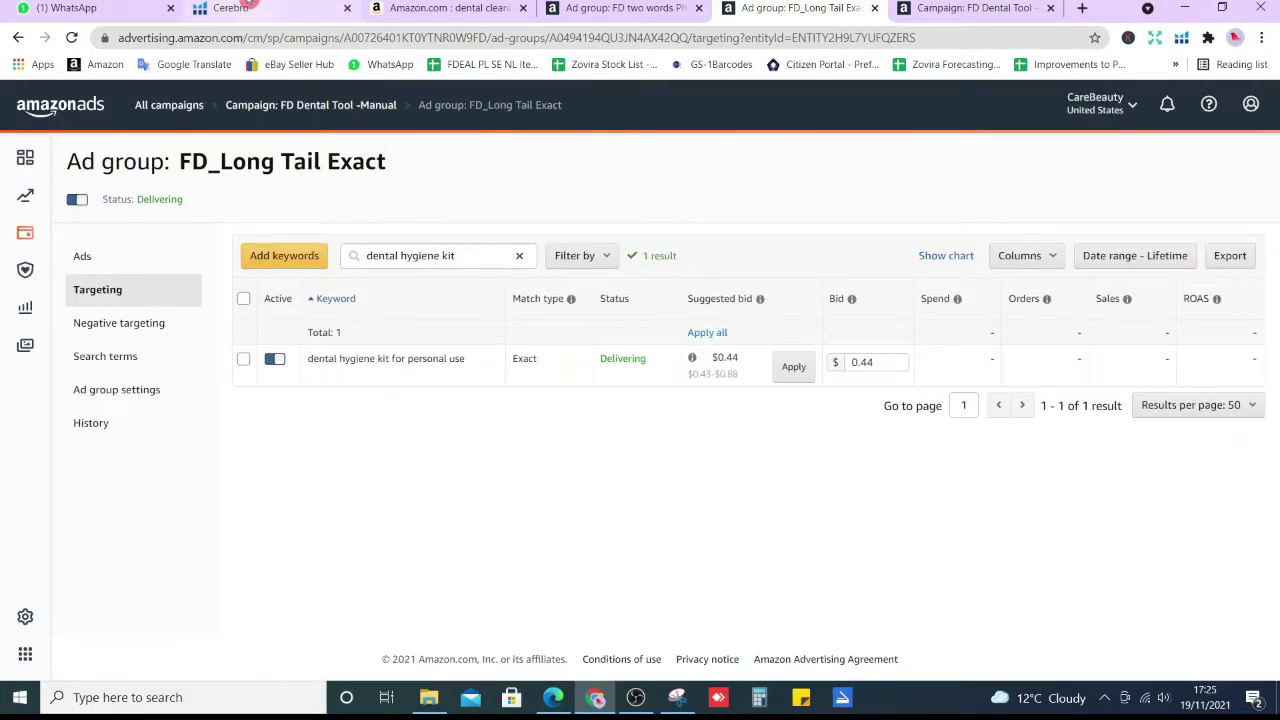
Step: Return to the Cerebro keyword list and increase the number of phrases shown per page
click(240, 7)
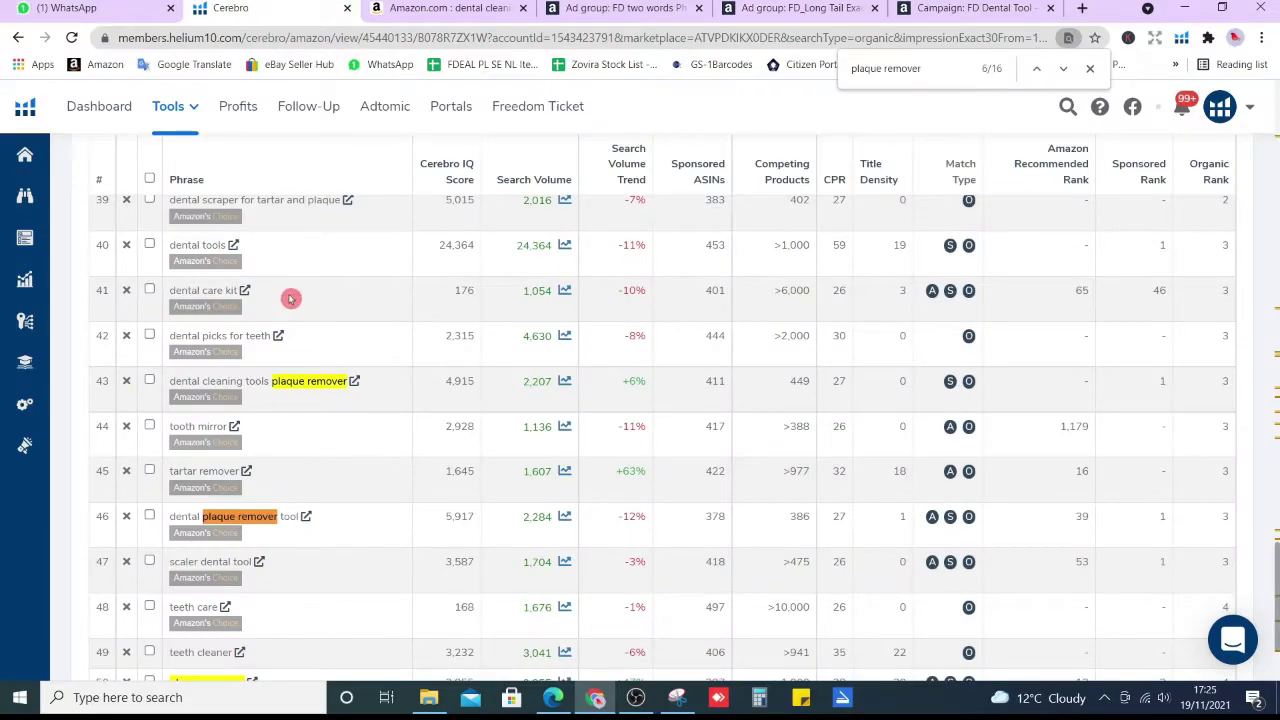
scroll(340, 290, up, 3)
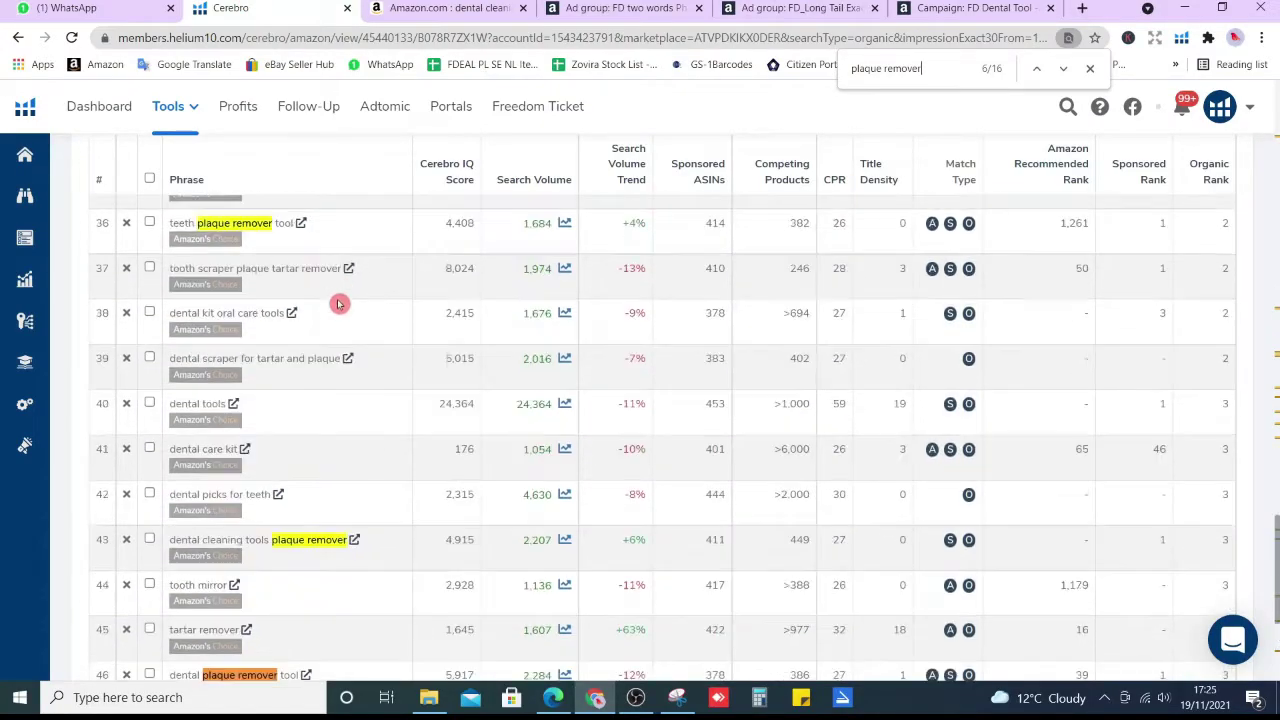
scroll(340, 325, down, 5)
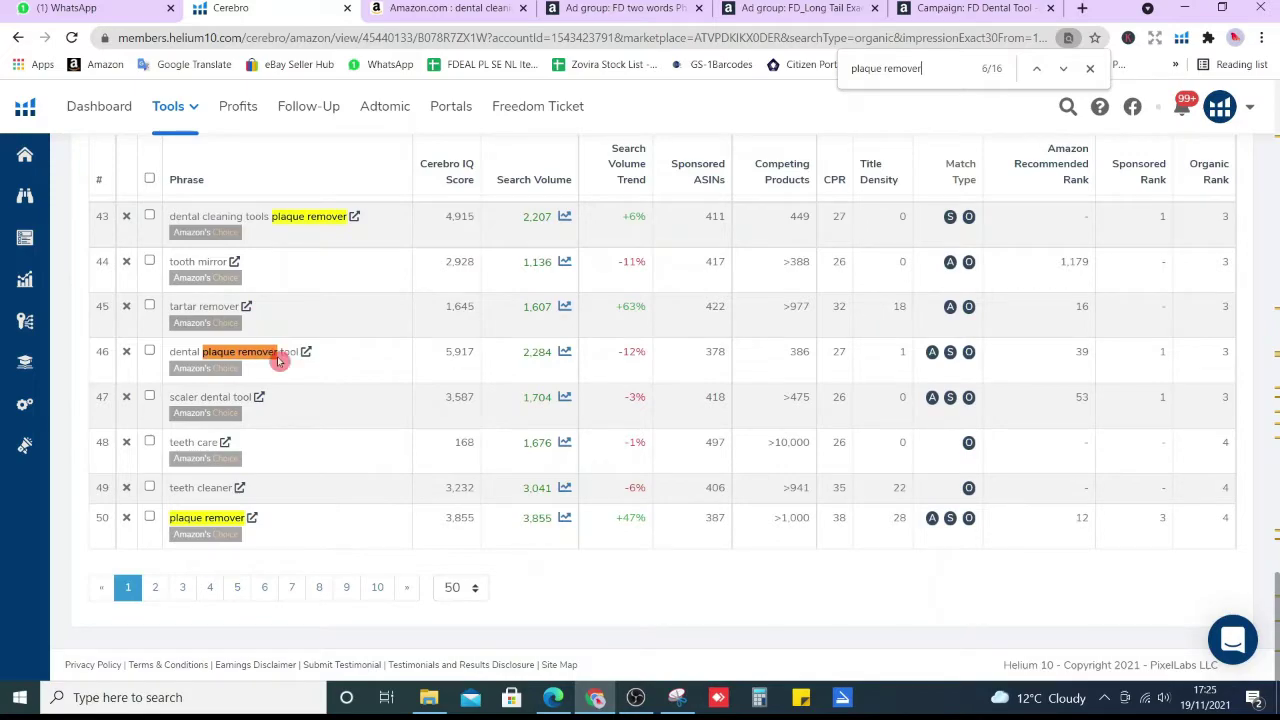
click(463, 587)
click(460, 649)
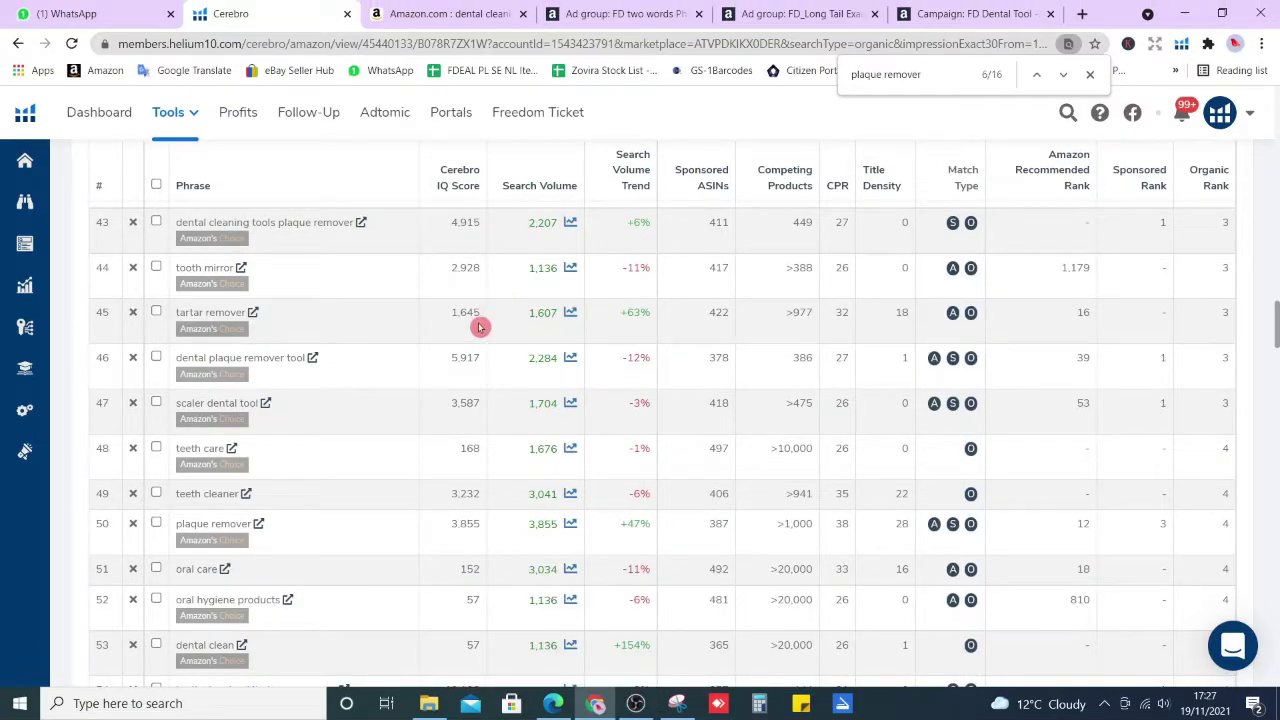
Step: Scan the extended Cerebro keyword list for longer dental phrases with good organic and sponsored ranks
scroll(440, 345, down, 2)
scroll(428, 346, down, 3)
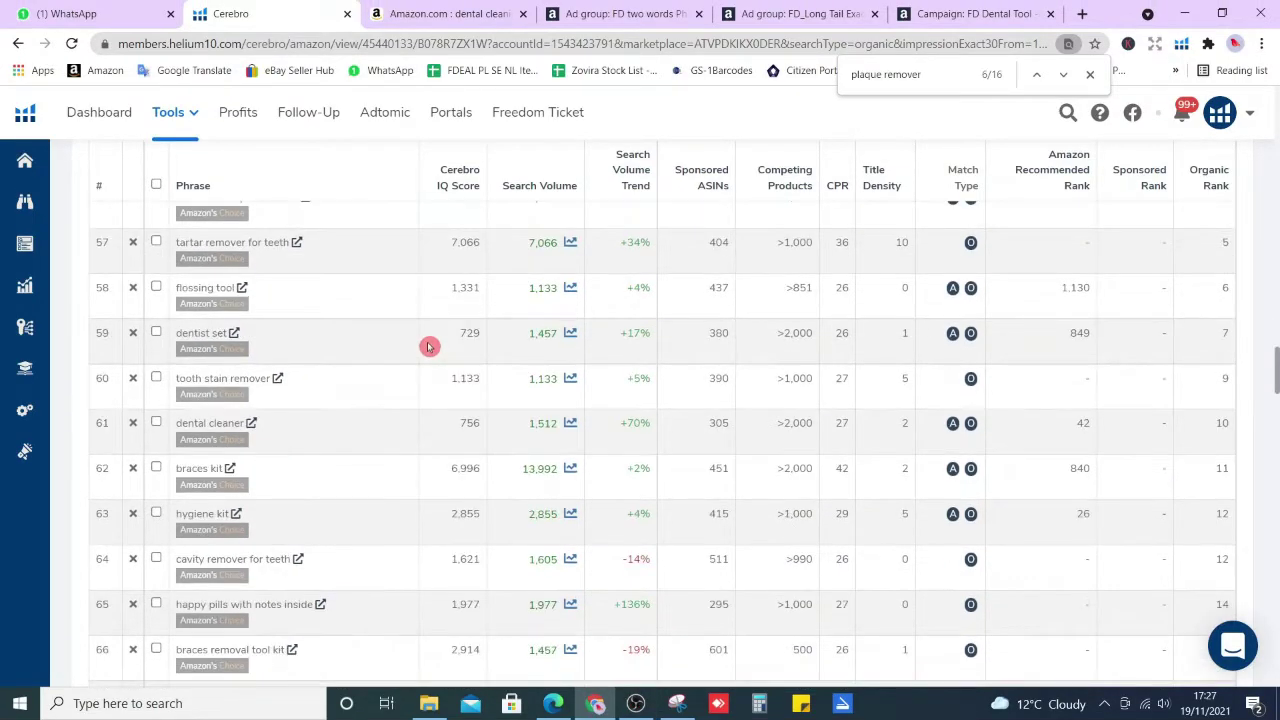
scroll(390, 408, down, 3)
scroll(390, 408, down, 10)
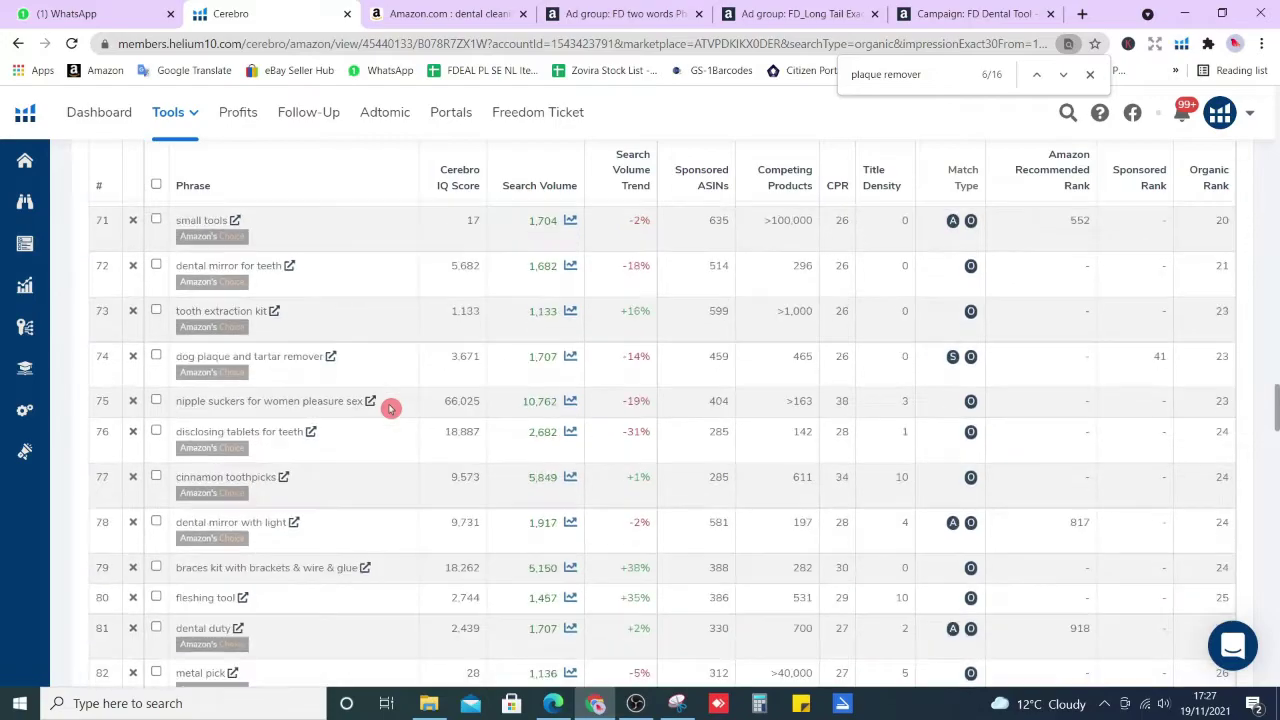
scroll(397, 415, down, 8)
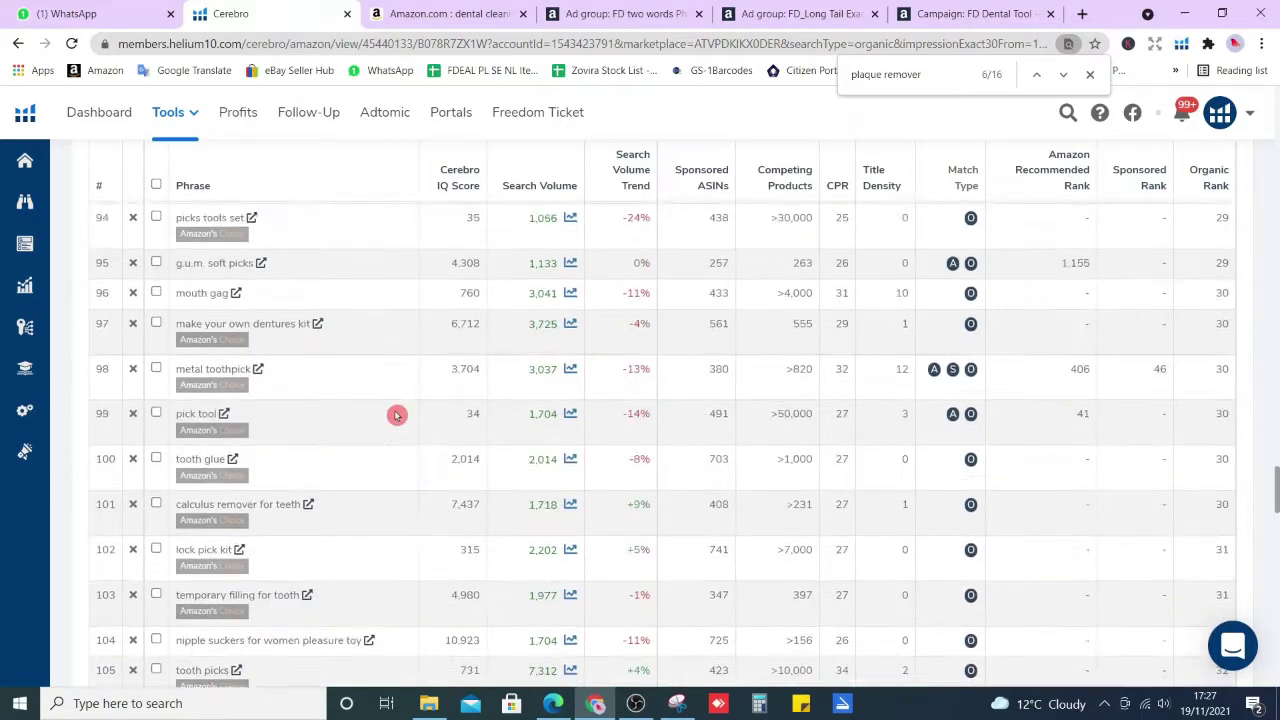
scroll(406, 415, down, 3)
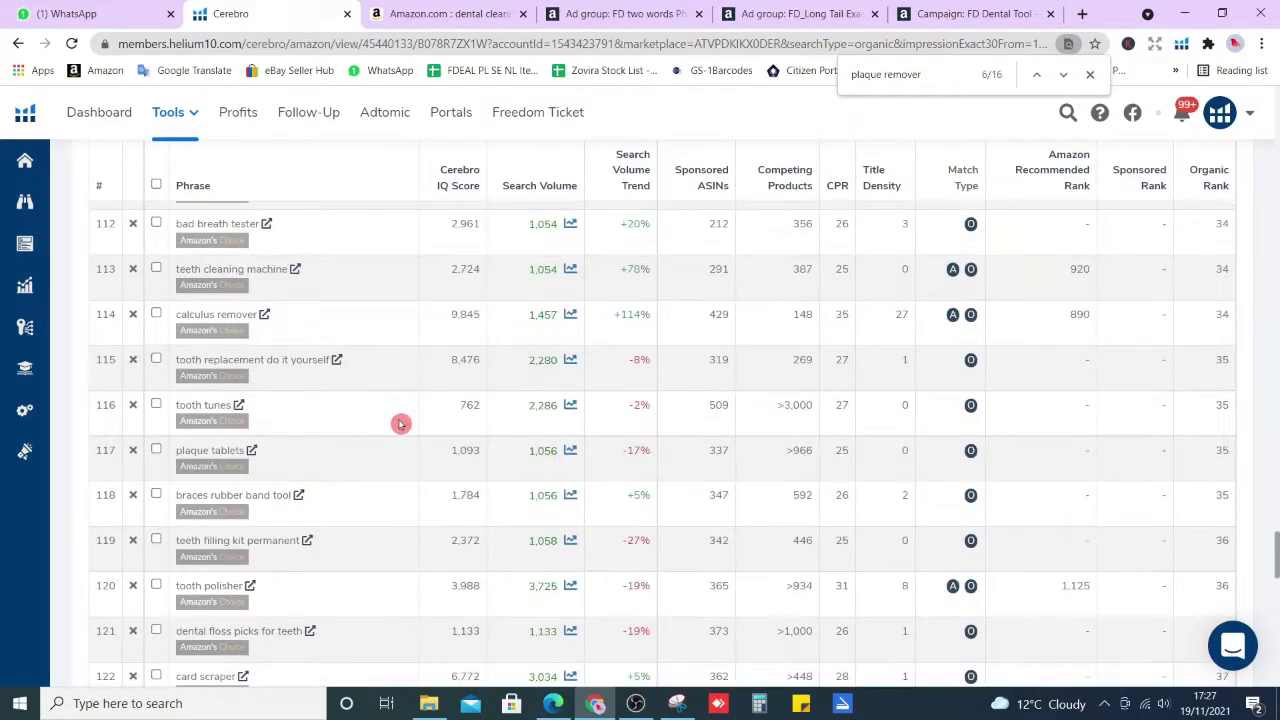
scroll(1143, 410, up, 18)
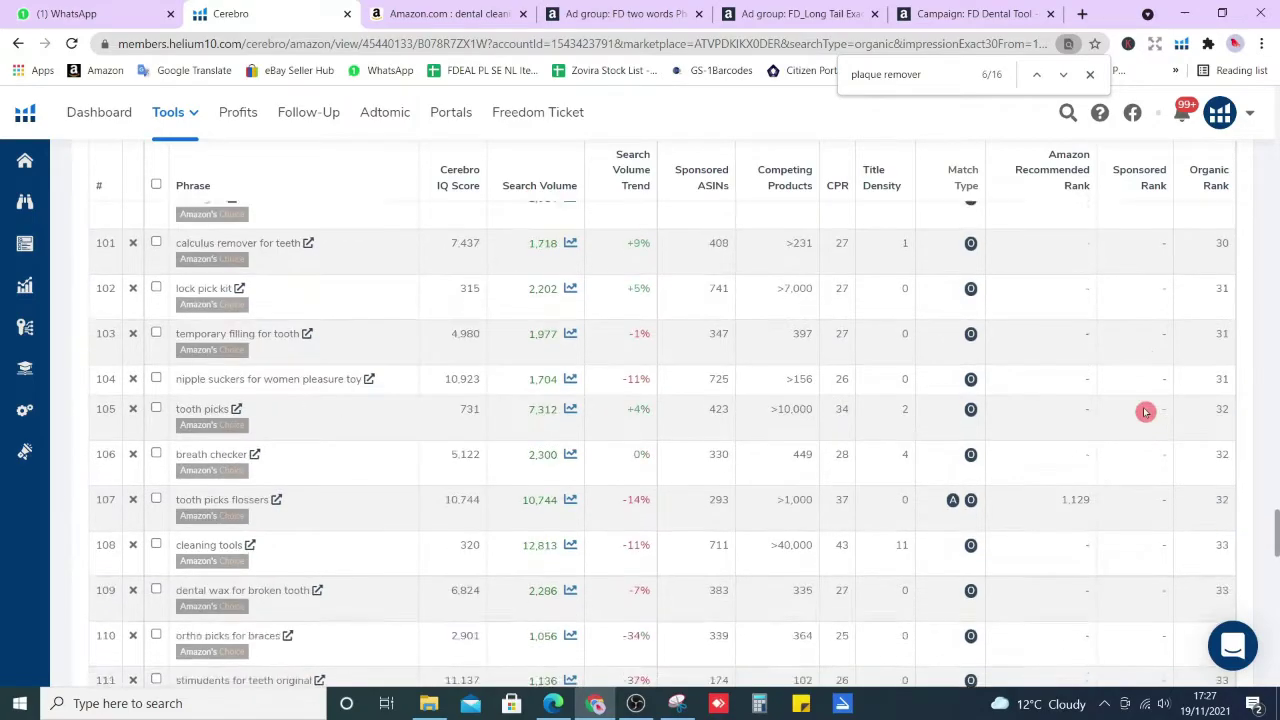
scroll(1146, 412, up, 13)
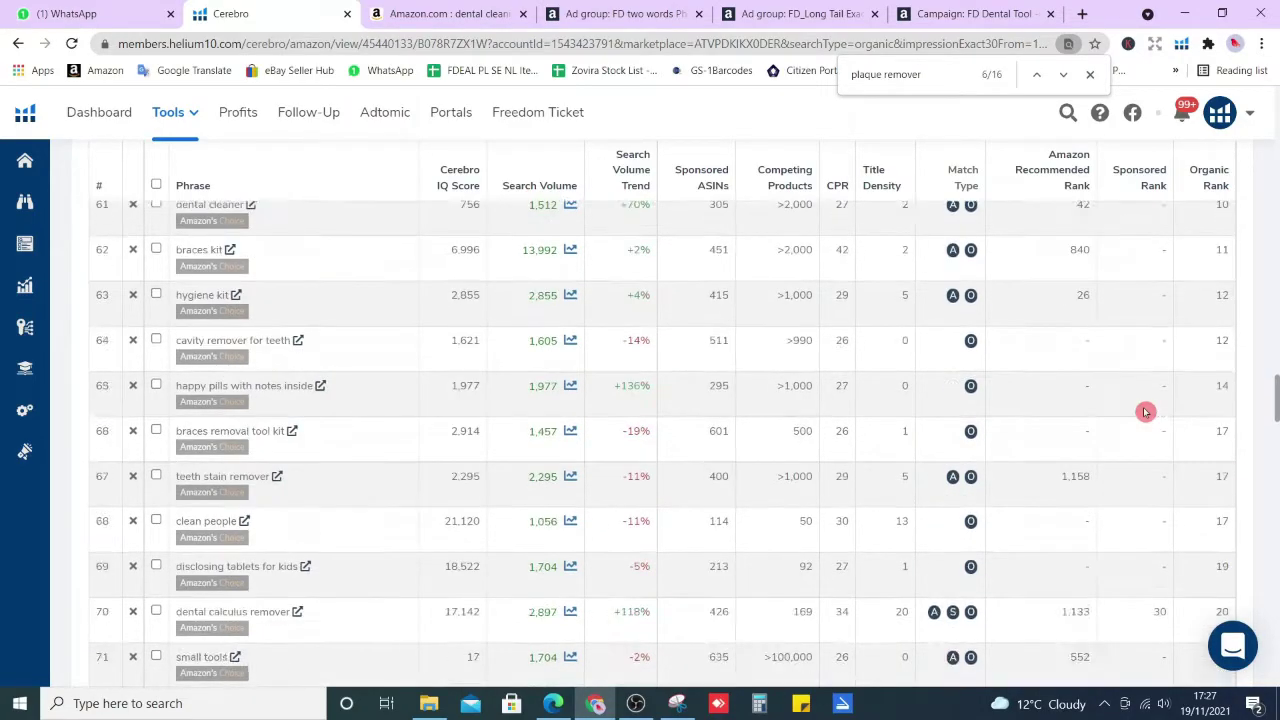
scroll(1140, 405, up, 9)
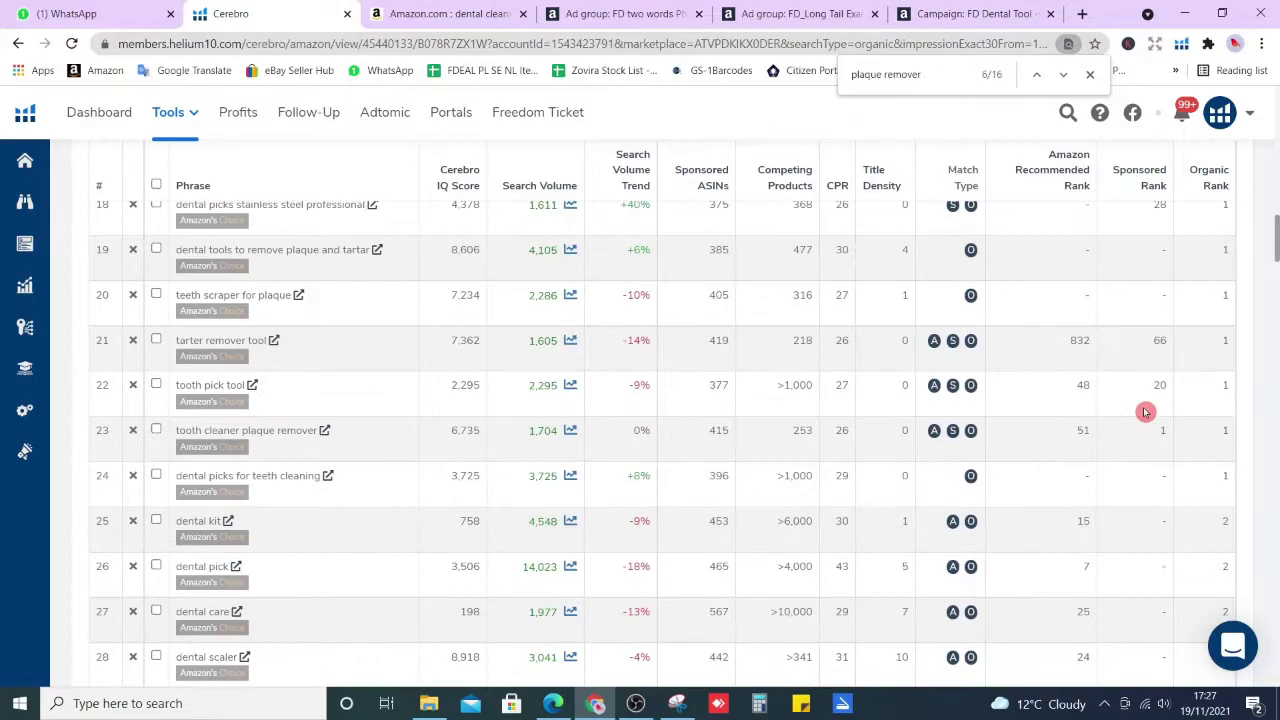
scroll(1121, 366, down, 3)
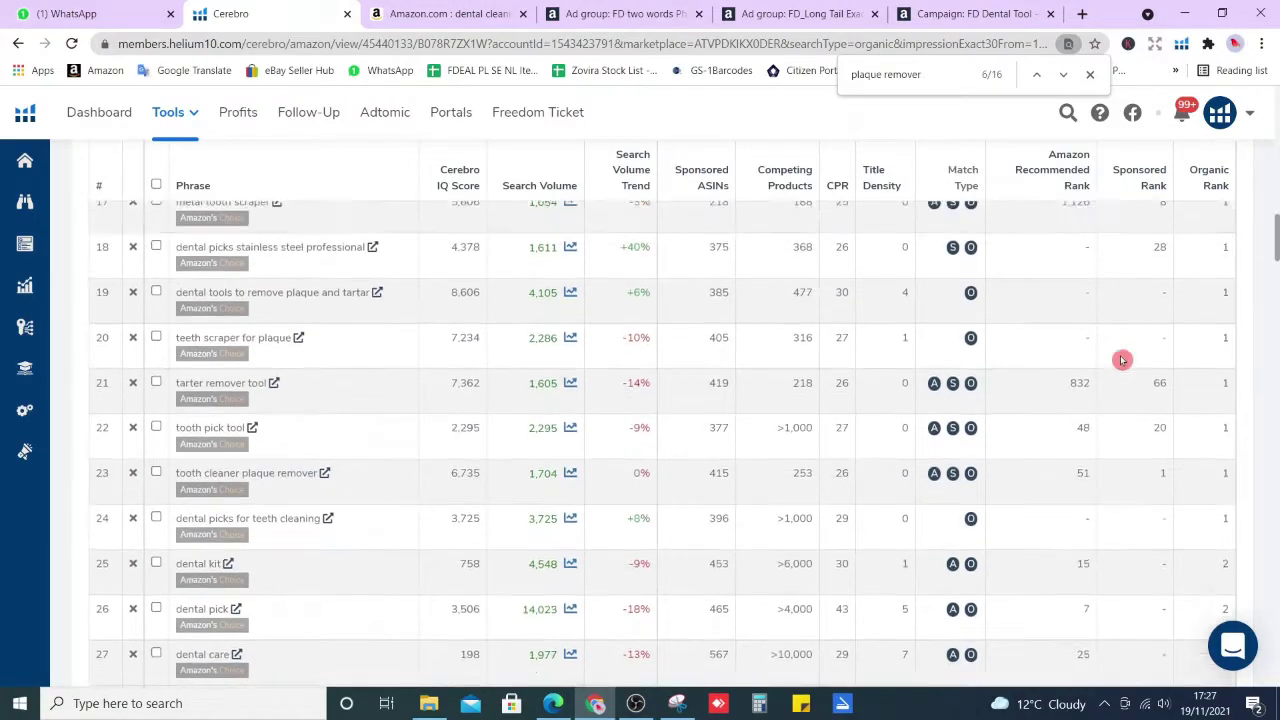
scroll(1121, 366, up, 1)
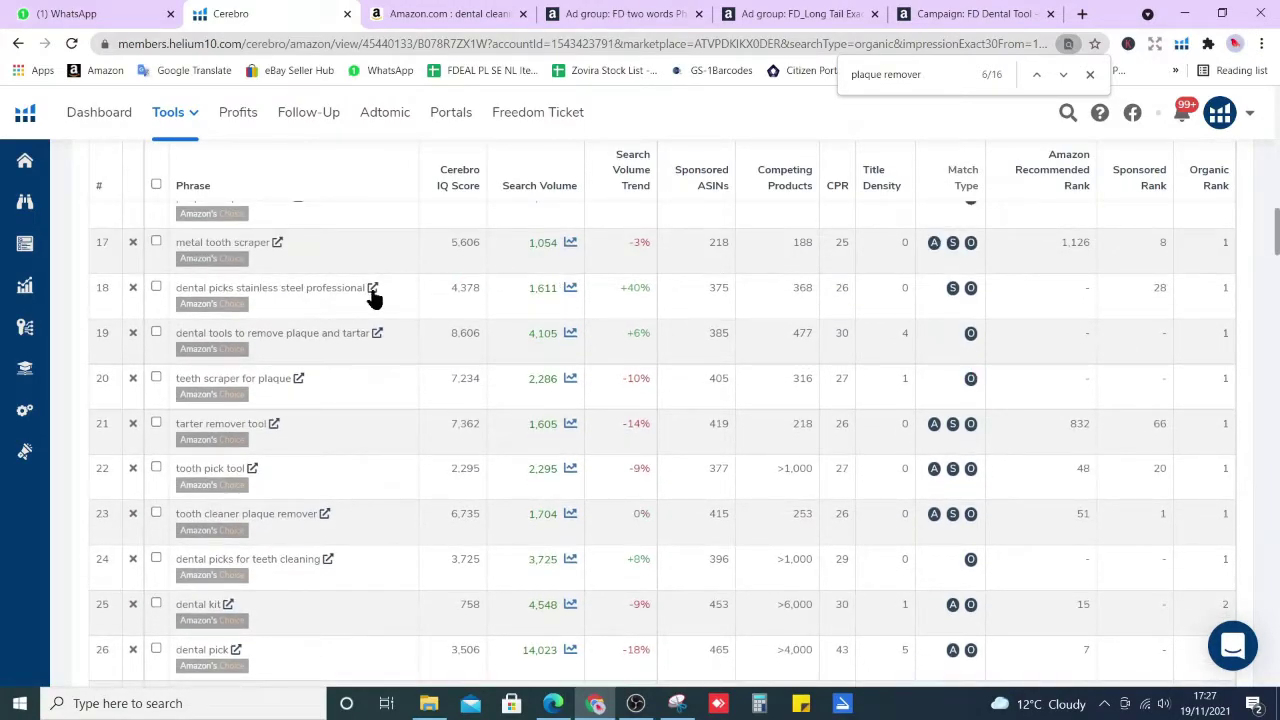
Step: Copy the phrase dental picks stainless steel professional from the Cerebro list and check its search volume
triple_click(277, 291)
key(ctrl+c)
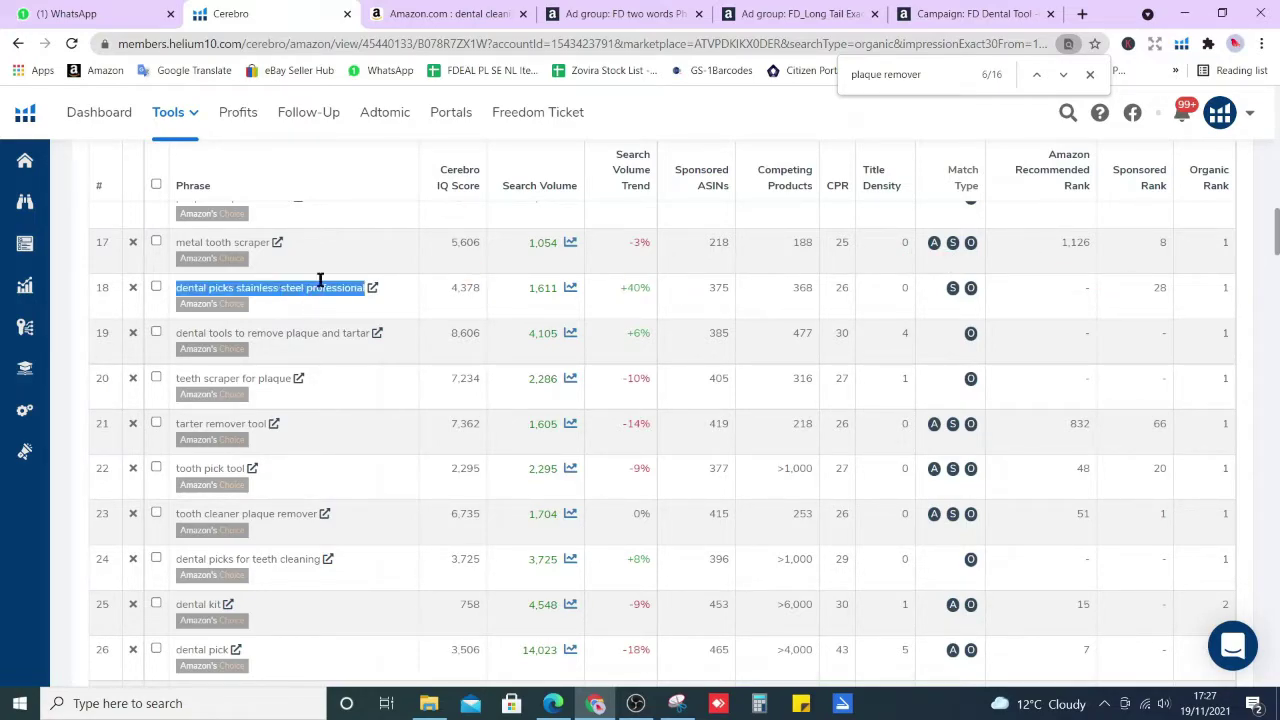
drag(527, 290, 553, 303)
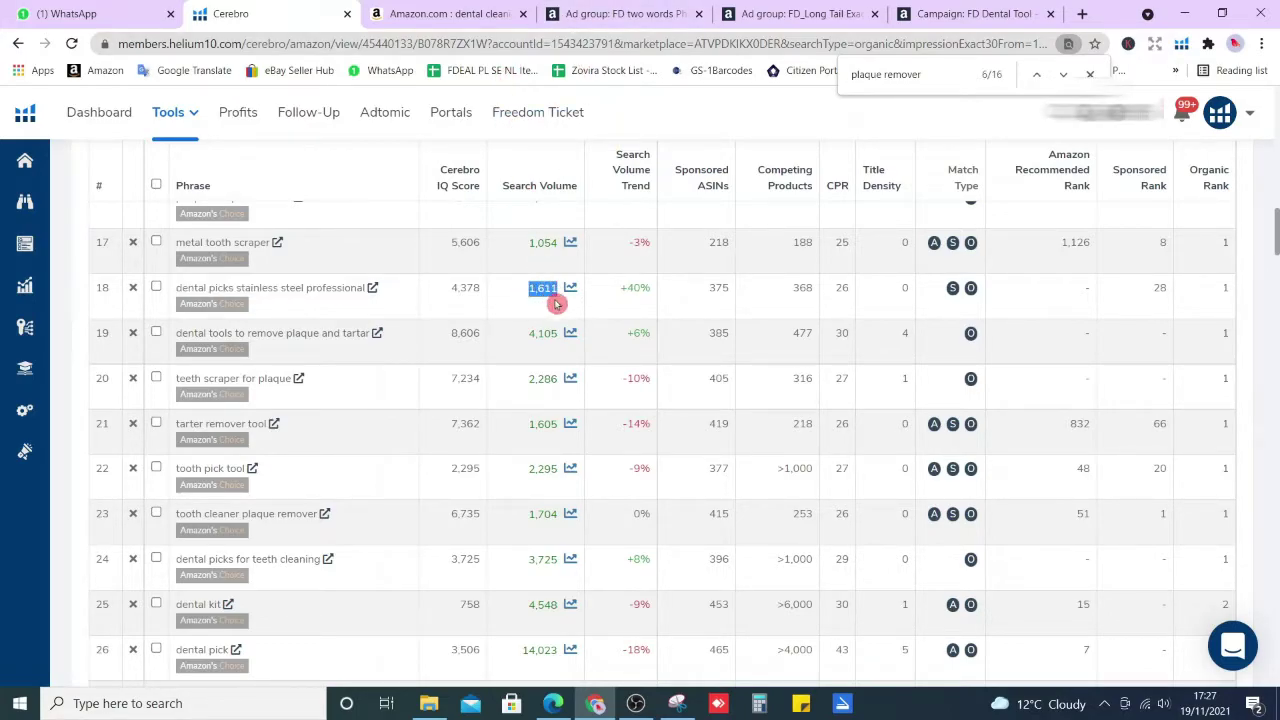
Step: Try adding dental picks stainless steel professional to FD_Long Tail Exact in broad, phrase and exact match, and remove all staged entries
click(984, 10)
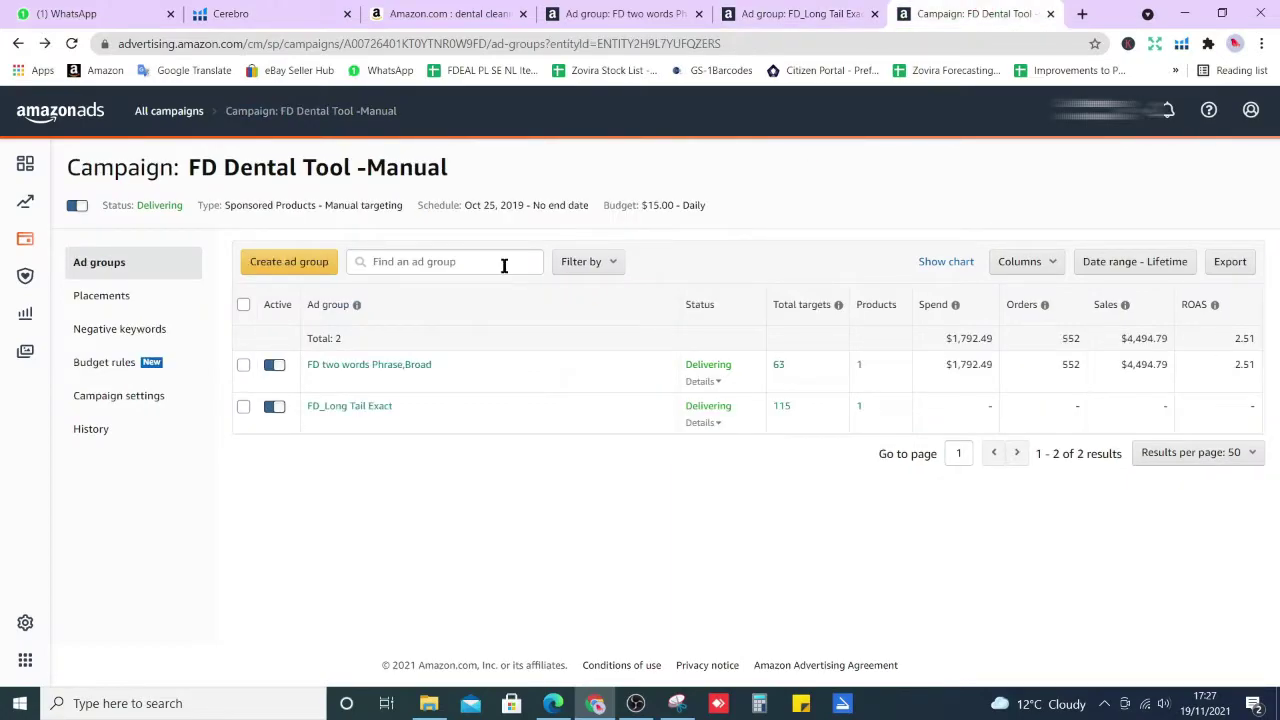
click(790, 13)
click(270, 265)
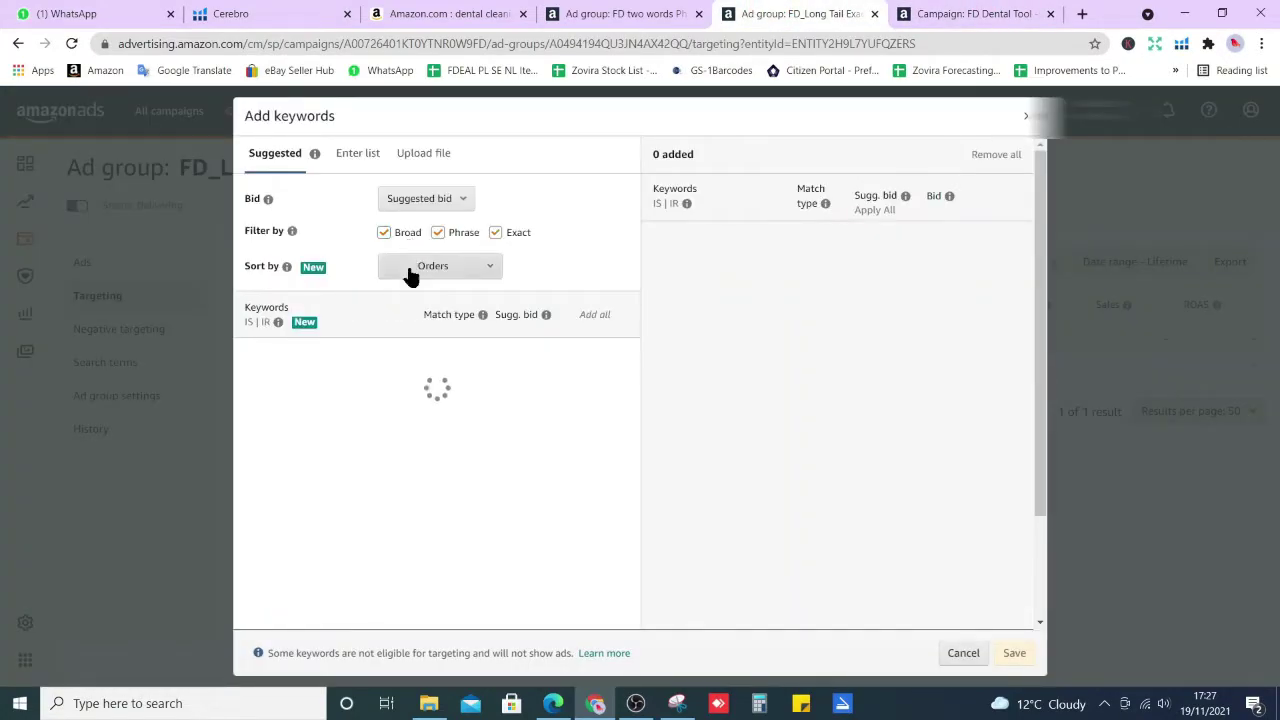
click(356, 155)
click(405, 300)
key(ctrl+v)
click(612, 450)
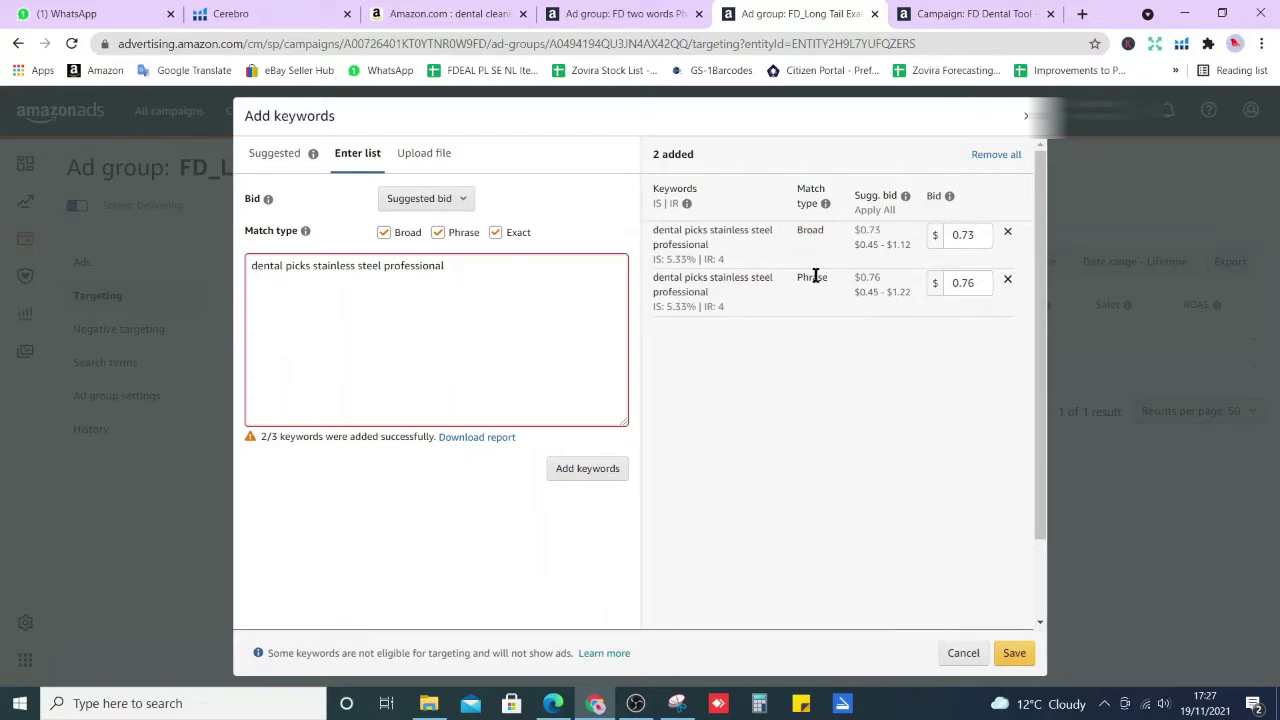
click(1012, 155)
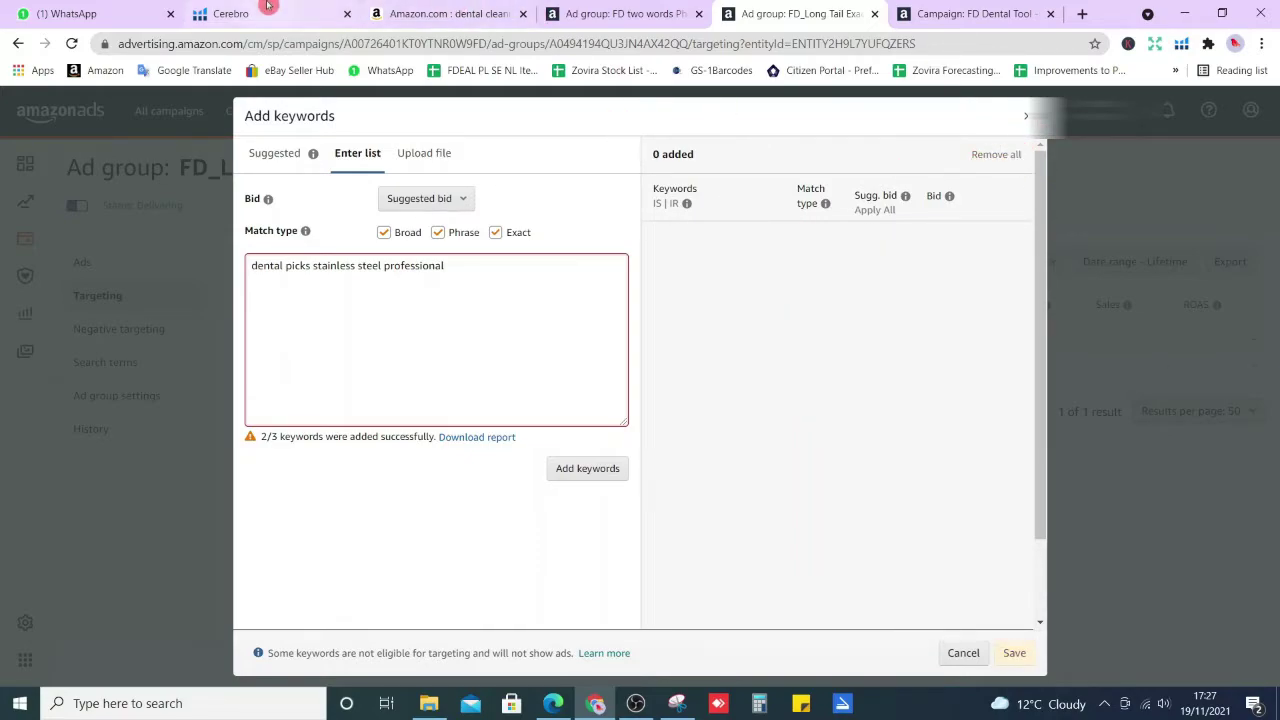
Step: Try adding the Cerebro phrase dental tools to remove plaque and tartar to FD_Long Tail Exact in broad, phrase and exact match
click(235, 13)
click(258, 420)
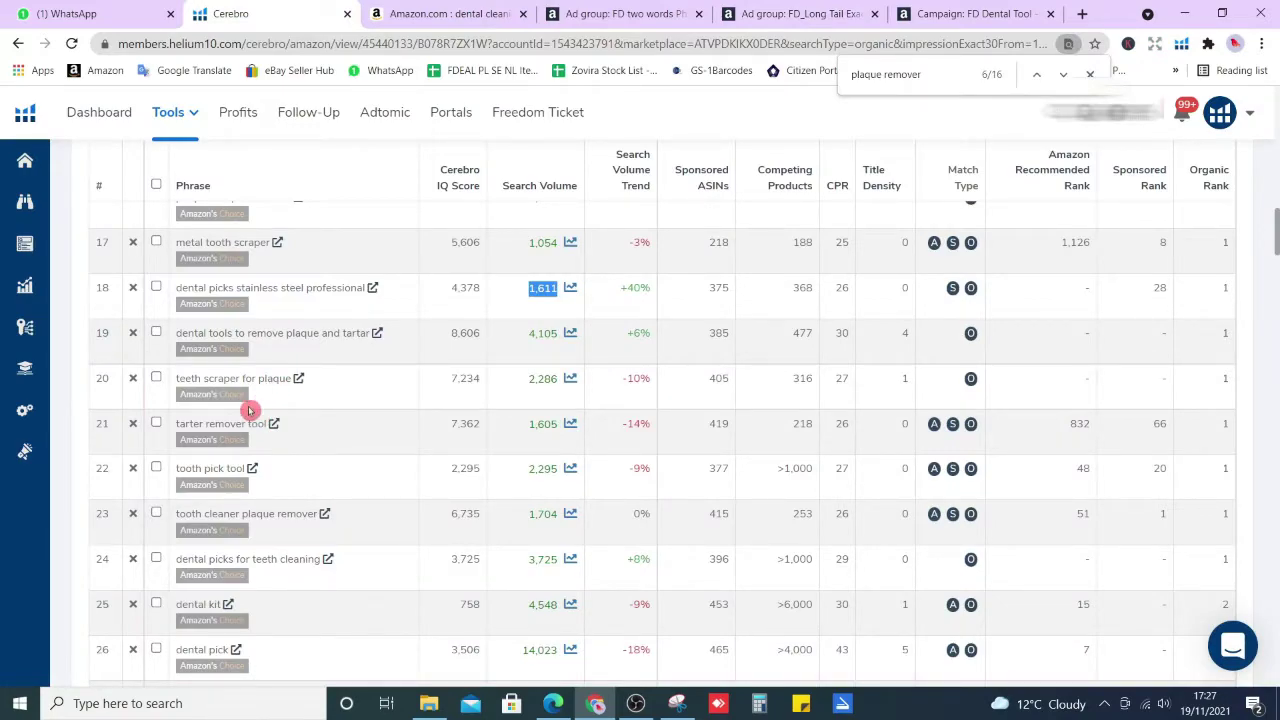
triple_click(293, 338)
key(ctrl+c)
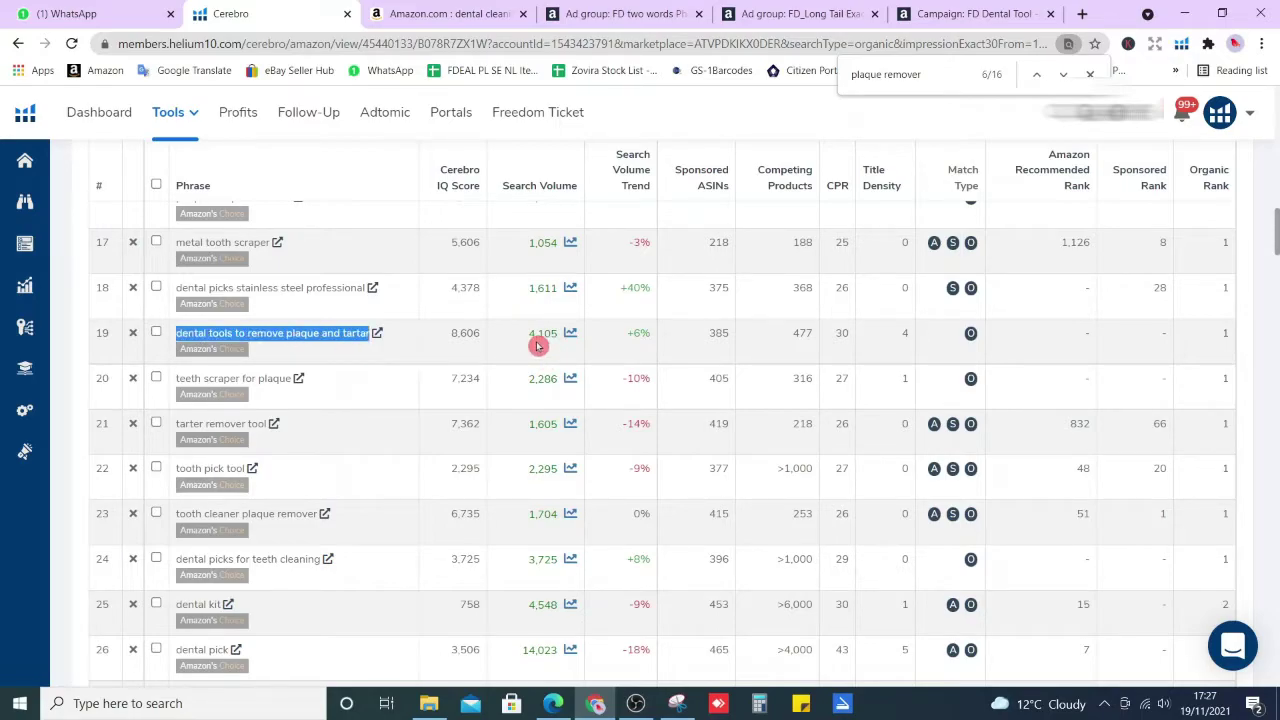
click(797, 13)
key(ctrl+a)
key(ctrl+v)
click(570, 465)
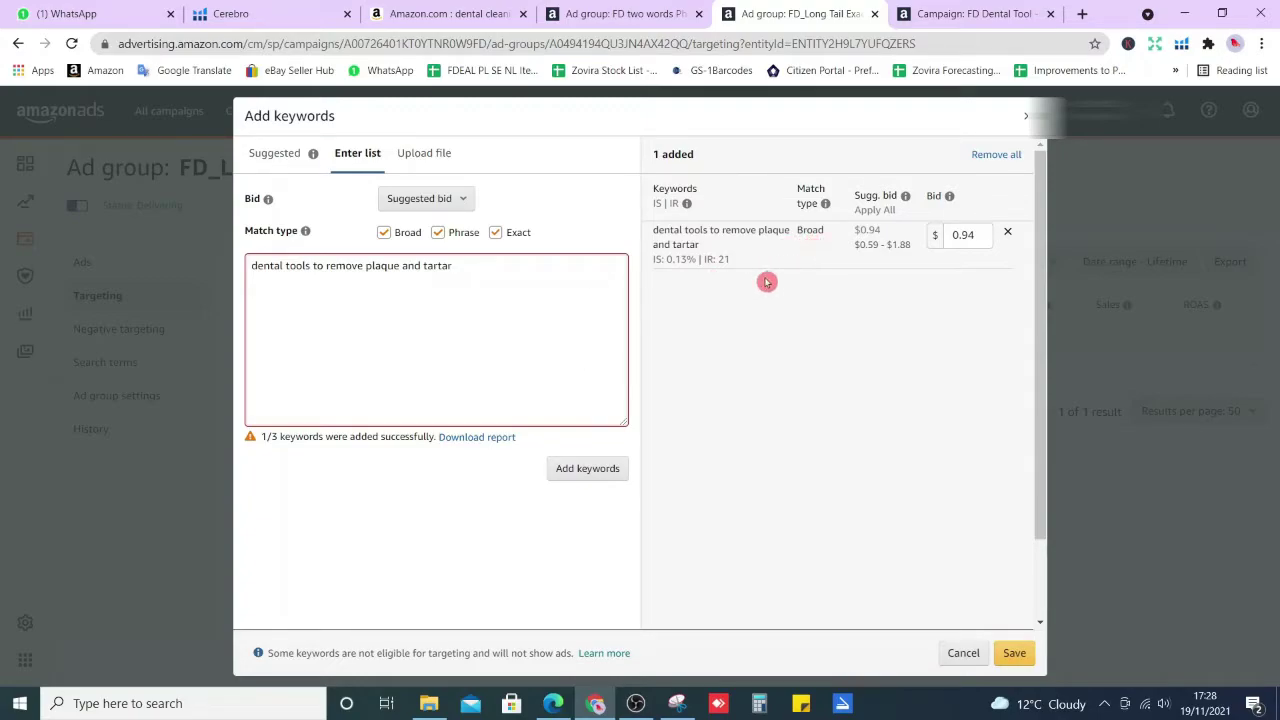
Step: Copy the phrase teeth scraper for plaque from the Cerebro keyword list
click(500, 13)
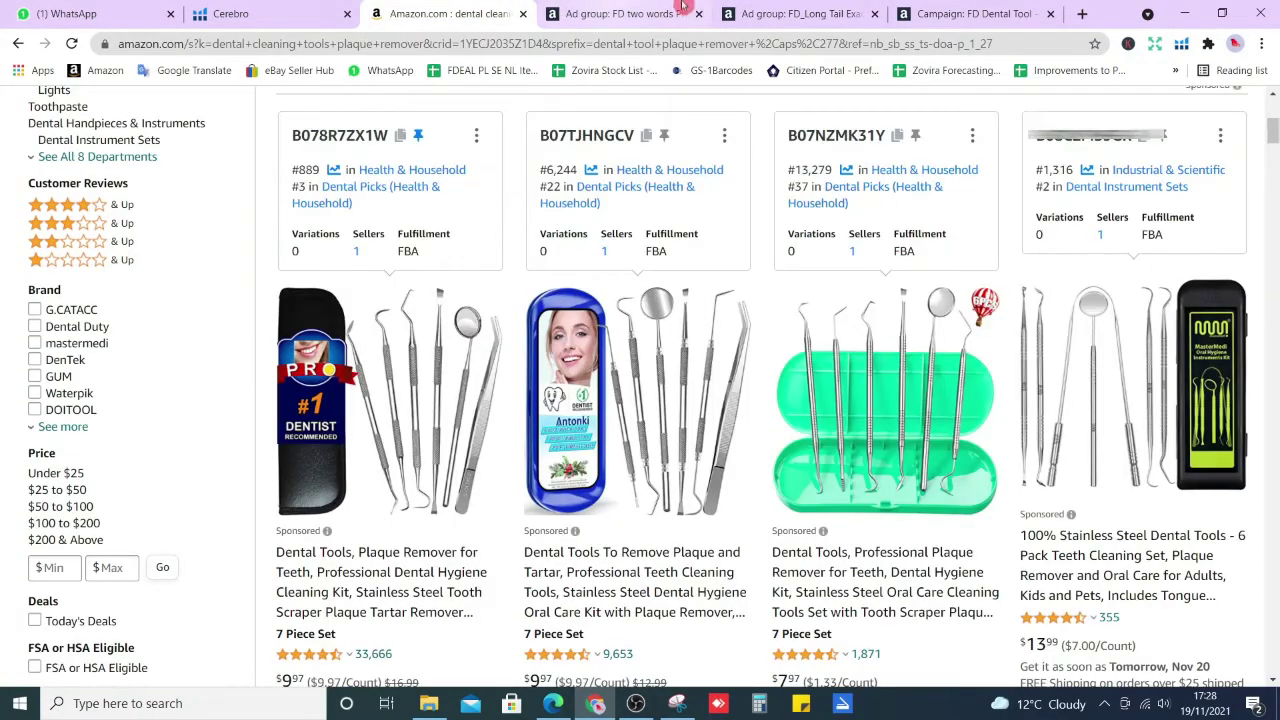
click(240, 13)
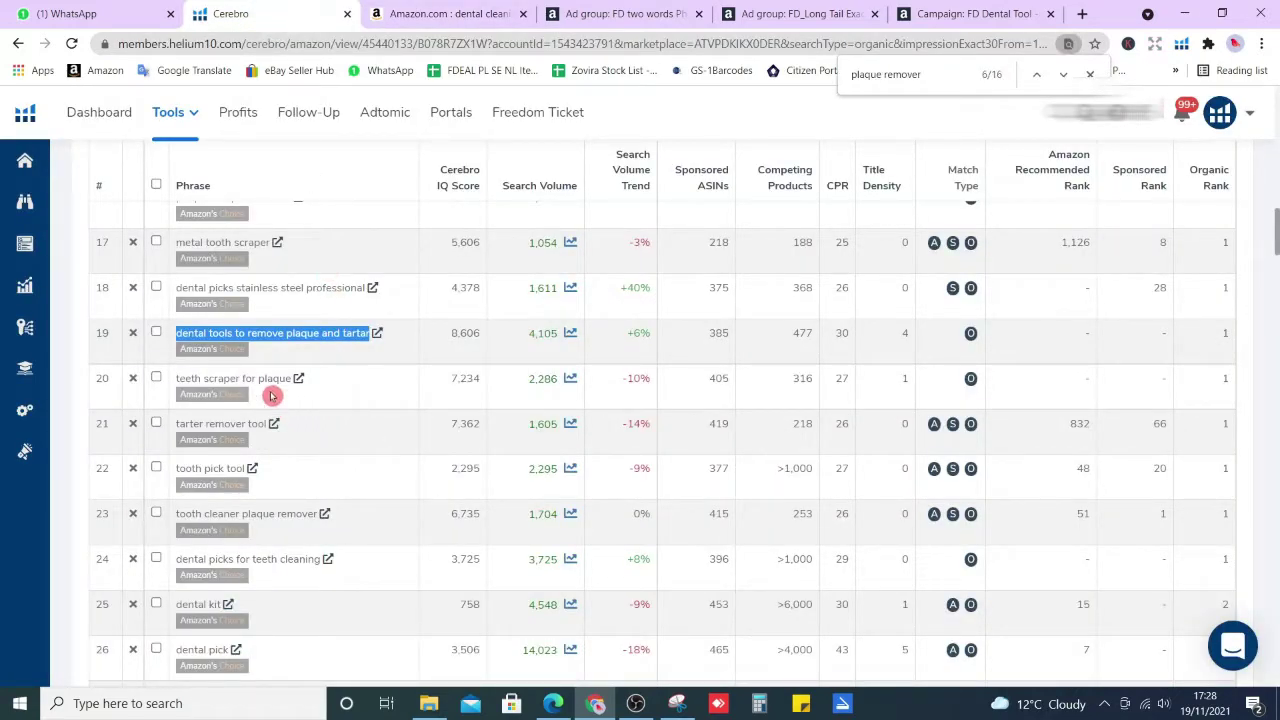
triple_click(267, 383)
key(ctrl+c)
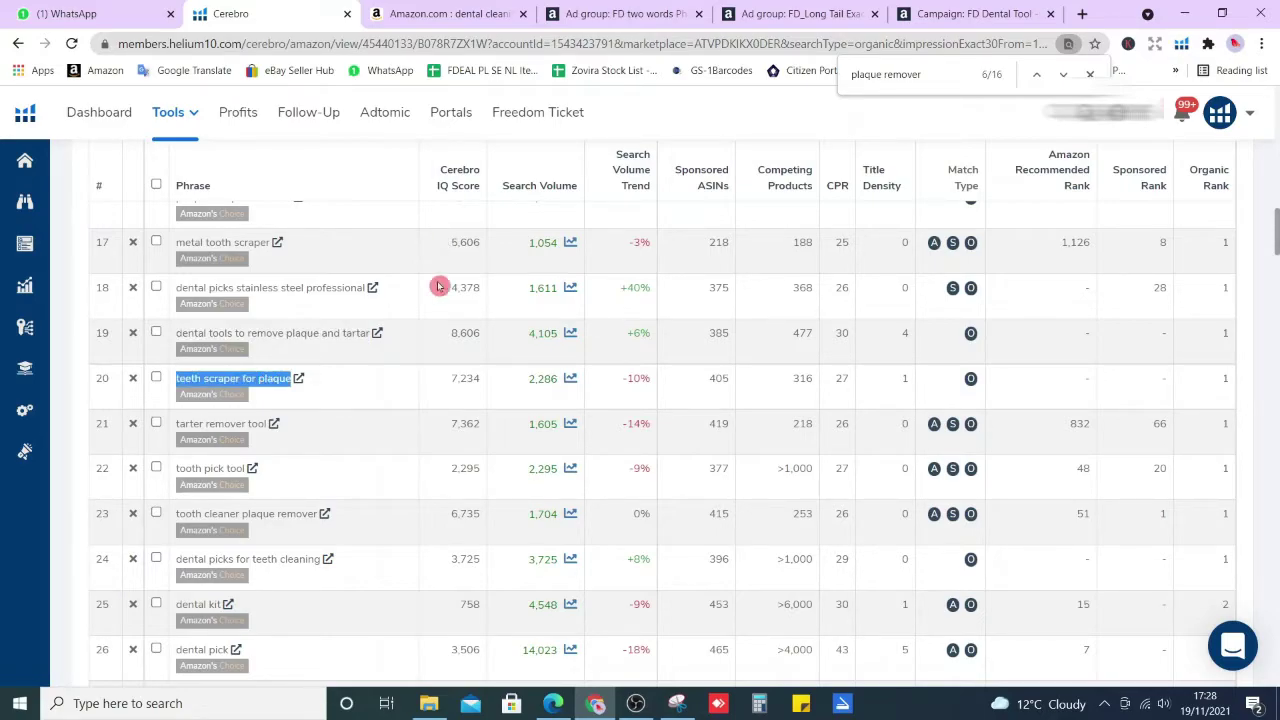
Step: Stage teeth scraper for plaque in broad, phrase and exact match in FD_Long Tail Exact, and remove the staged plaque and tartar keyword
click(456, 8)
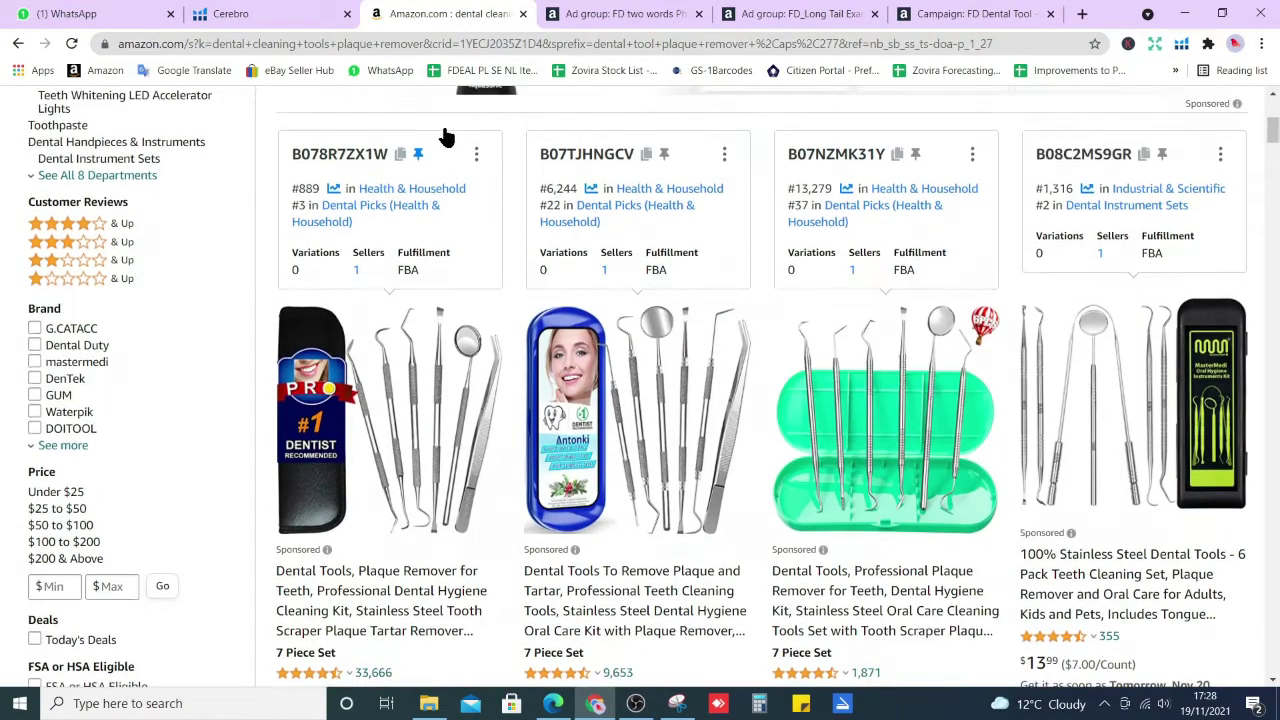
click(523, 108)
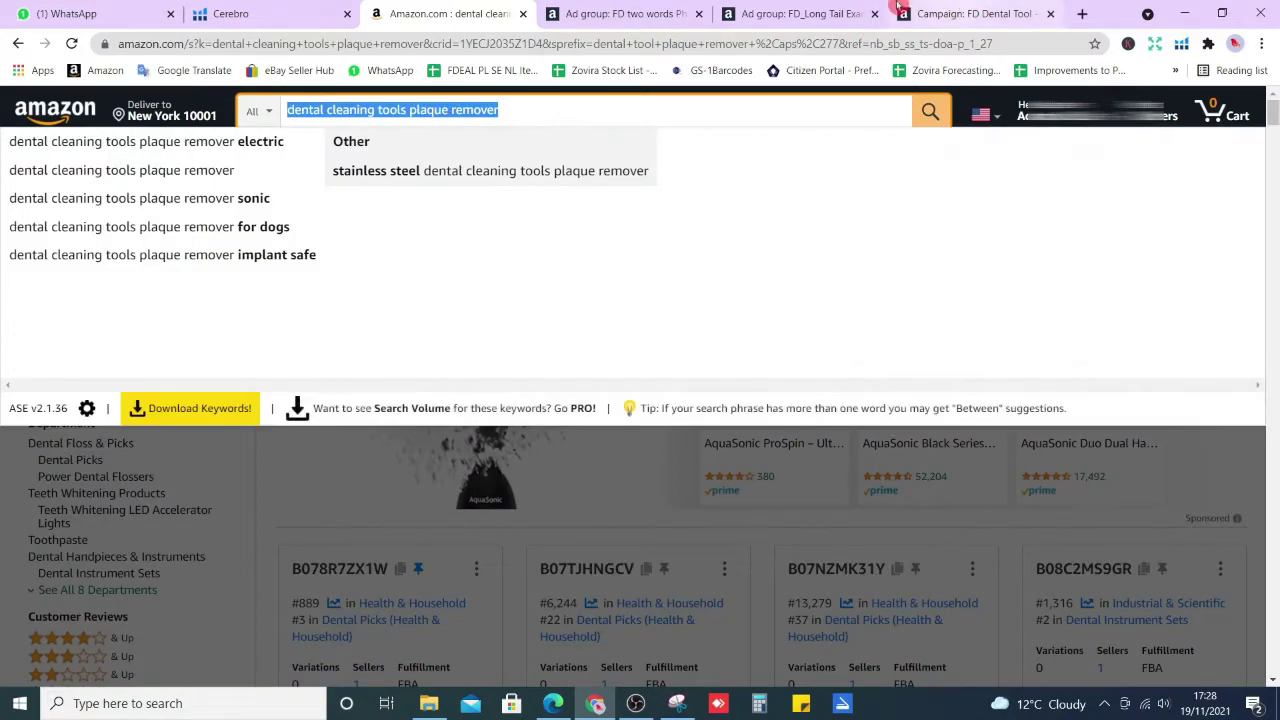
click(800, 13)
click(399, 278)
key(ctrl+a)
key(ctrl+v)
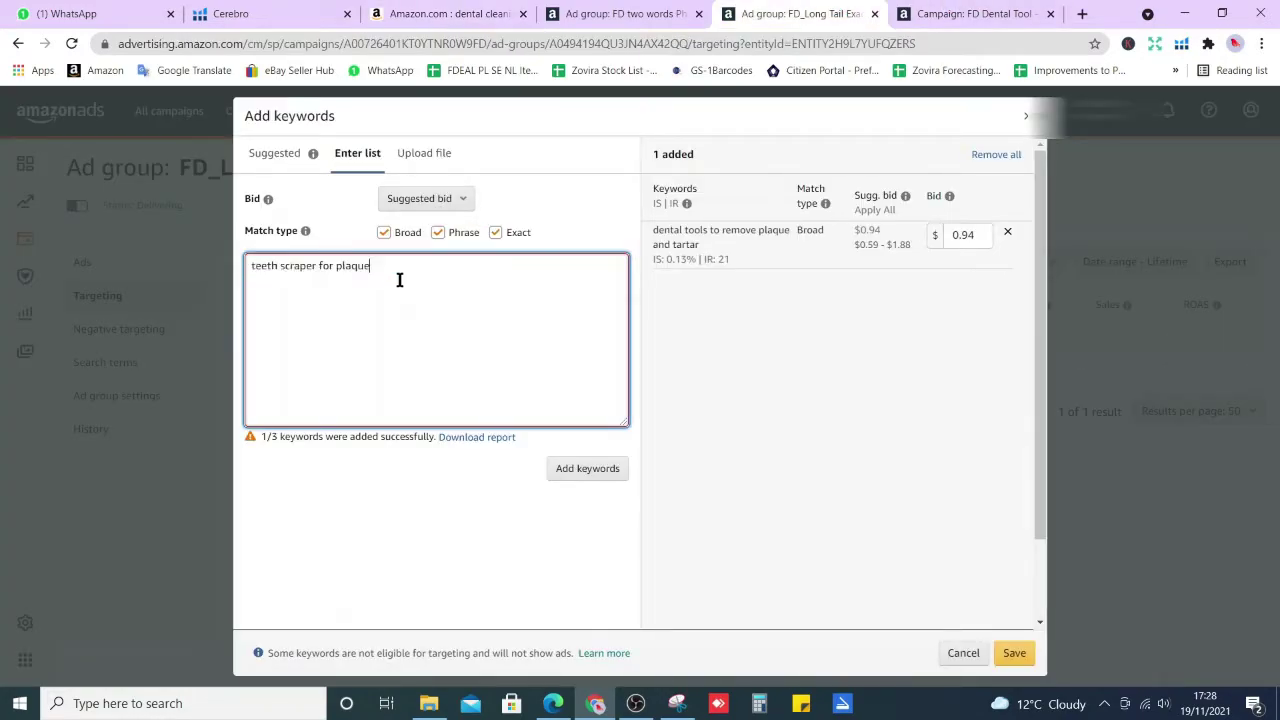
click(588, 468)
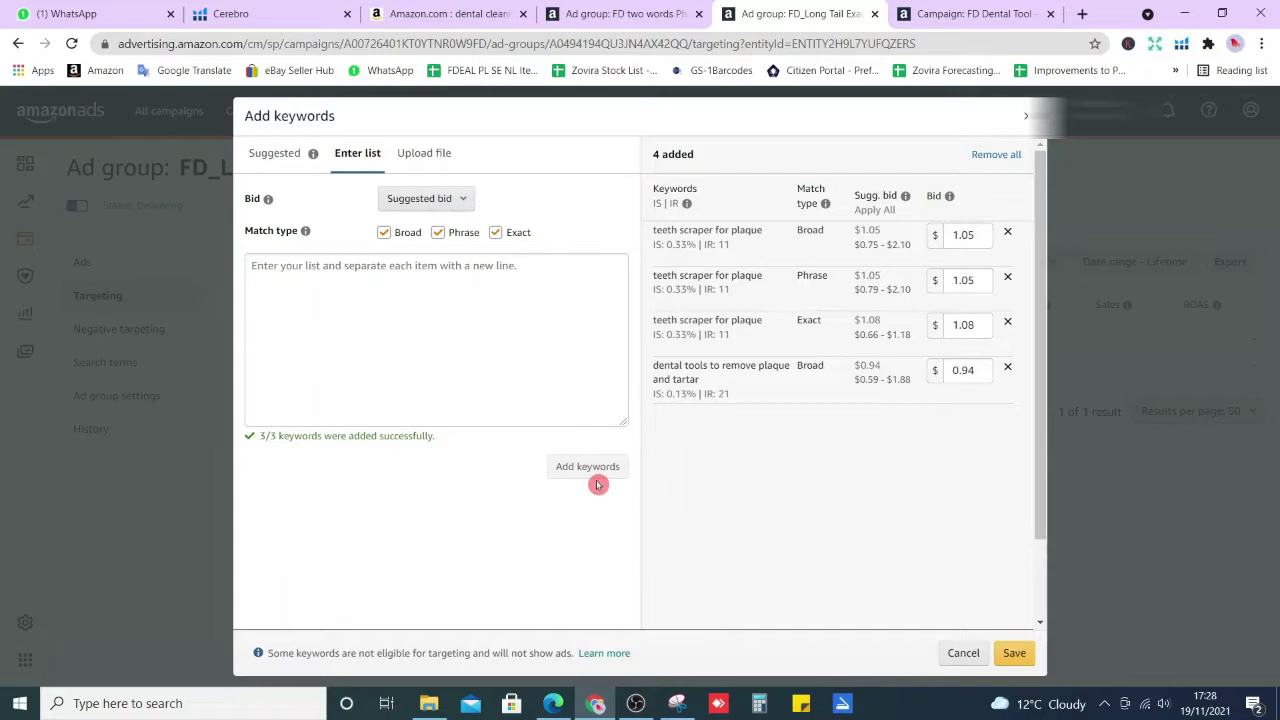
click(1007, 370)
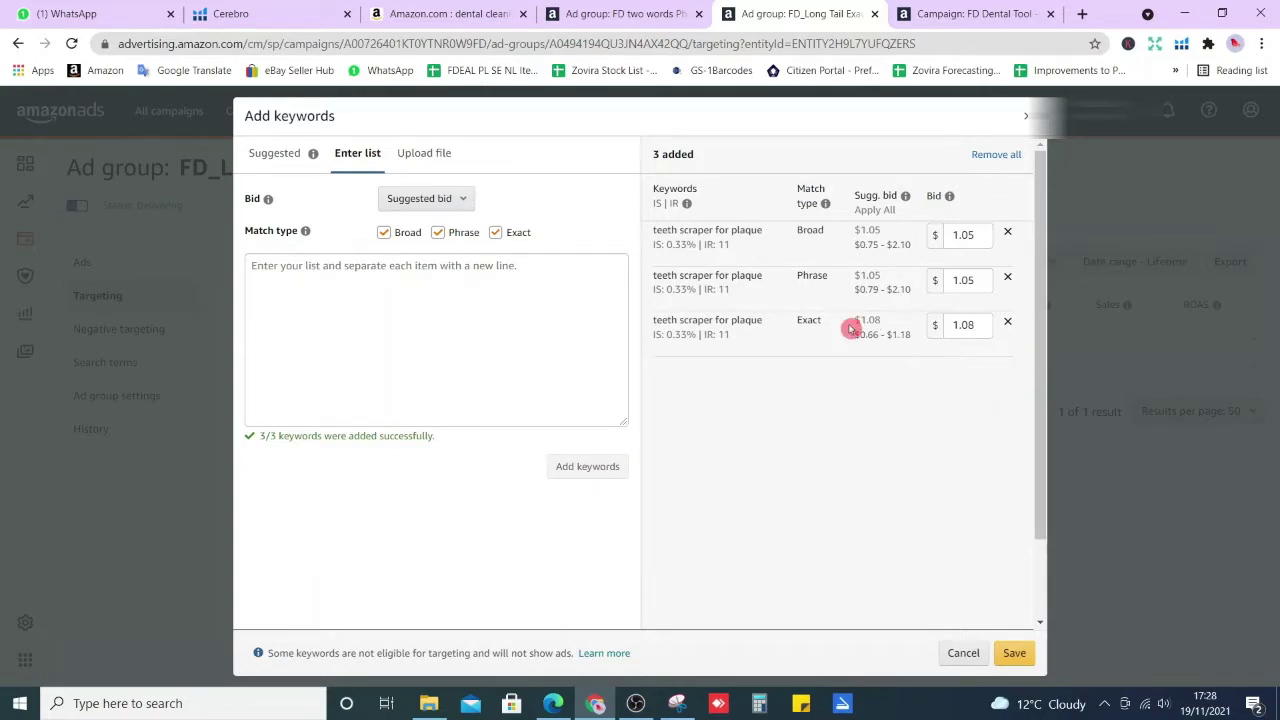
Step: Copy teeth scraper for plaque from the staged keywords and remove its broad, phrase and exact entries
click(793, 252)
click(232, 14)
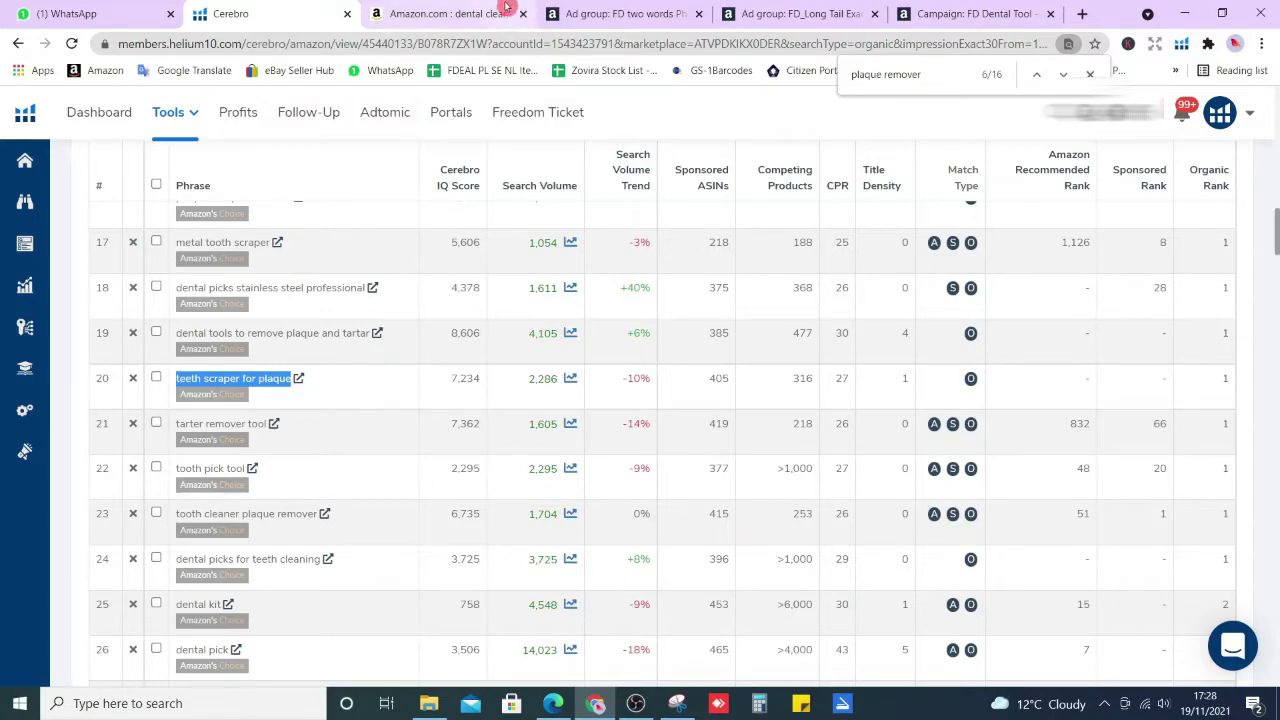
click(790, 14)
click(550, 251)
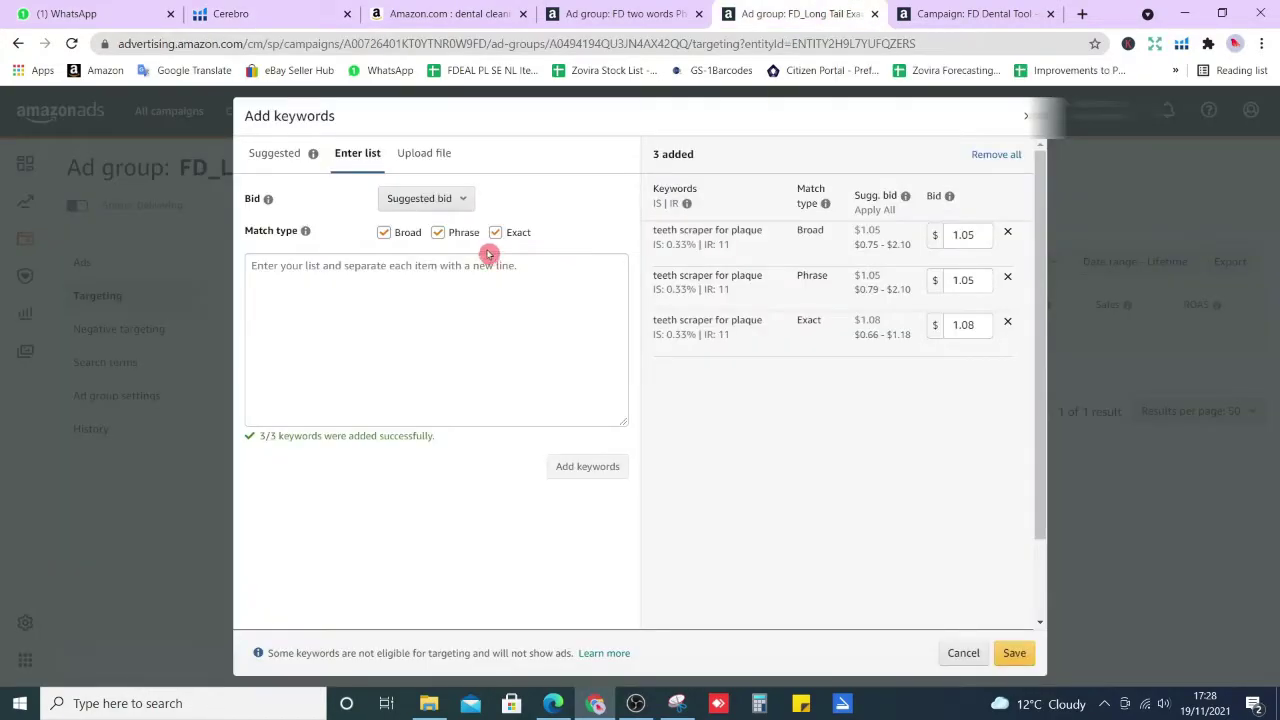
triple_click(682, 224)
key(ctrl+c)
click(1005, 235)
click(1008, 237)
click(1008, 237)
click(1008, 237)
Step: Stage the suggested keyword teeth scraper for plaque dentist grade in broad, phrase and exact match with a $0.75 bid
click(481, 330)
key(ctrl+v)
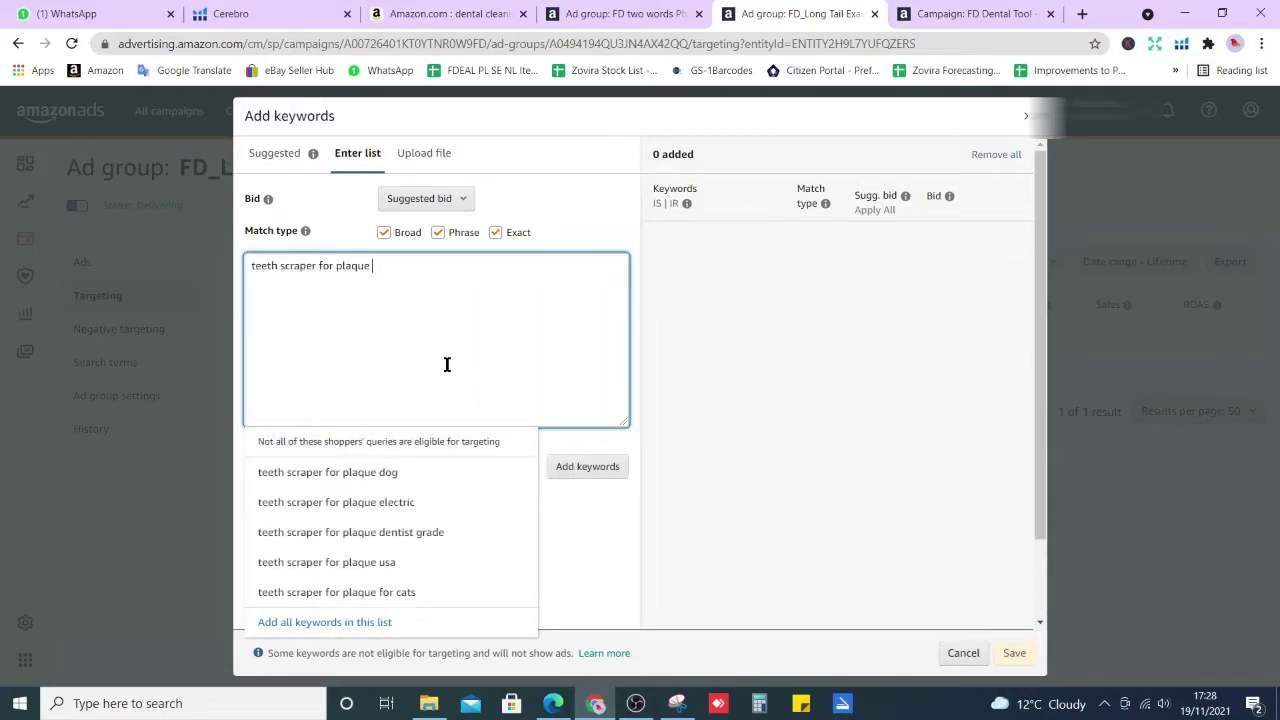
click(474, 533)
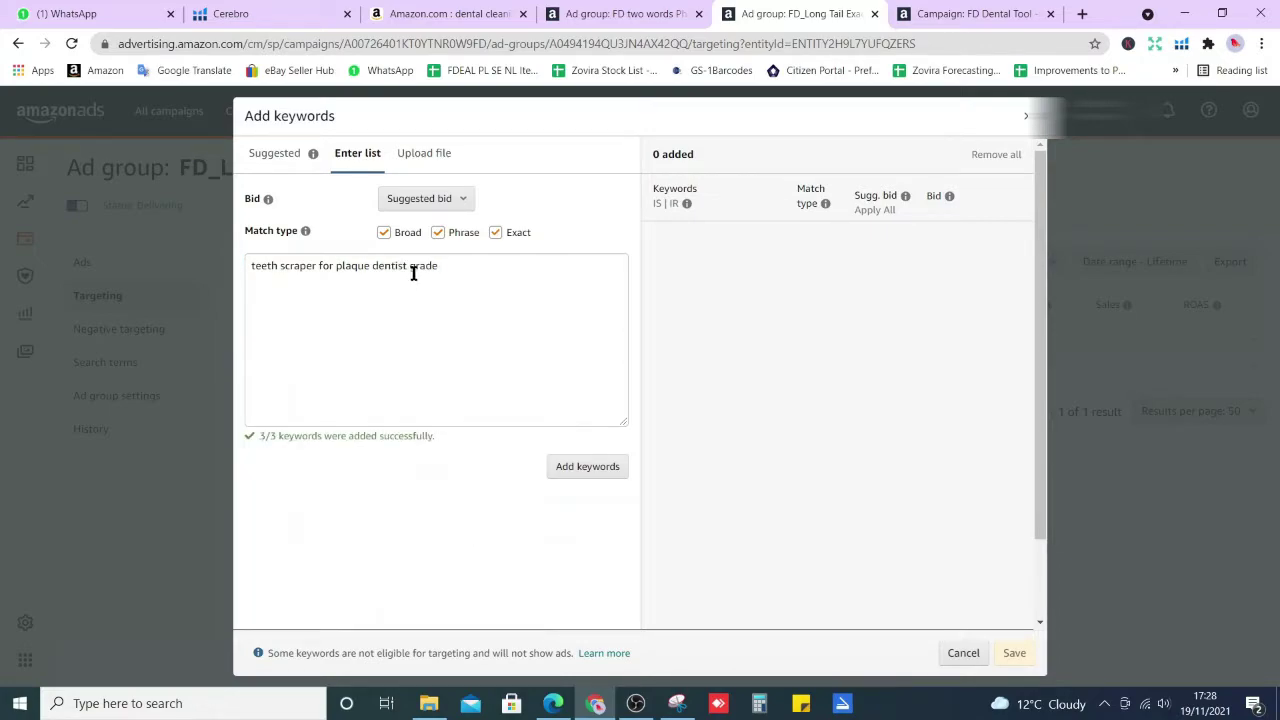
click(590, 470)
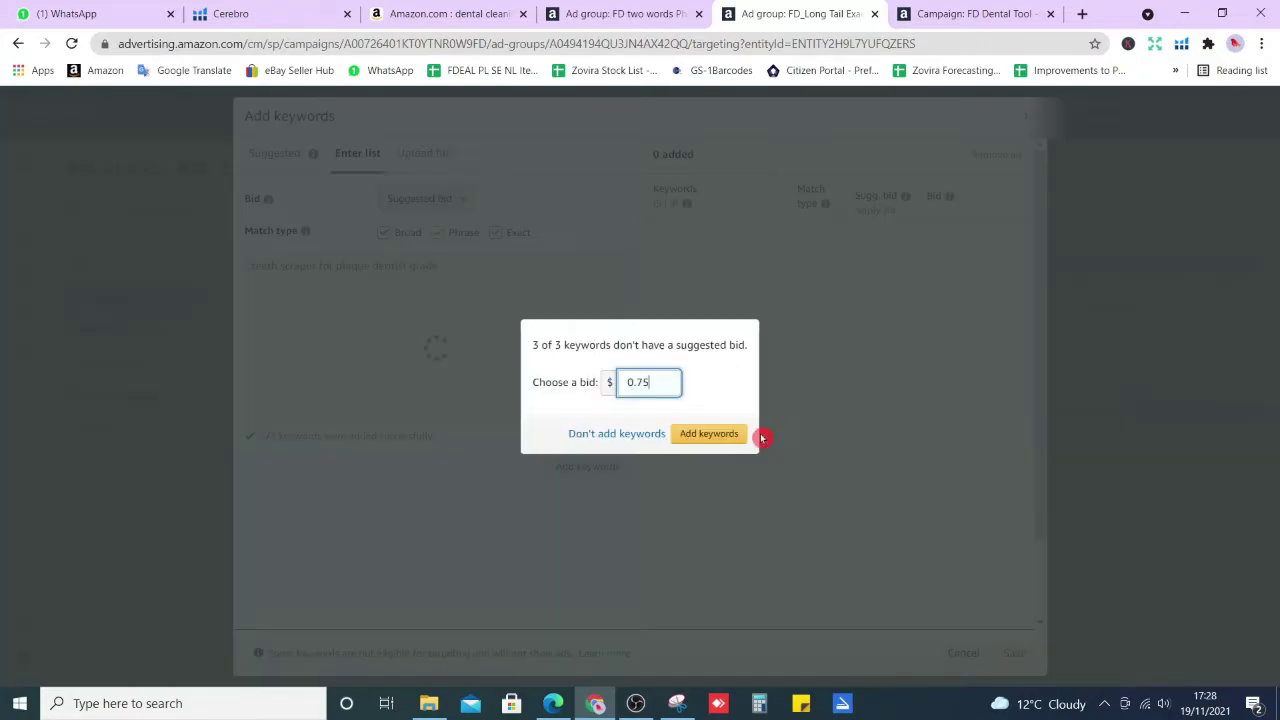
click(742, 436)
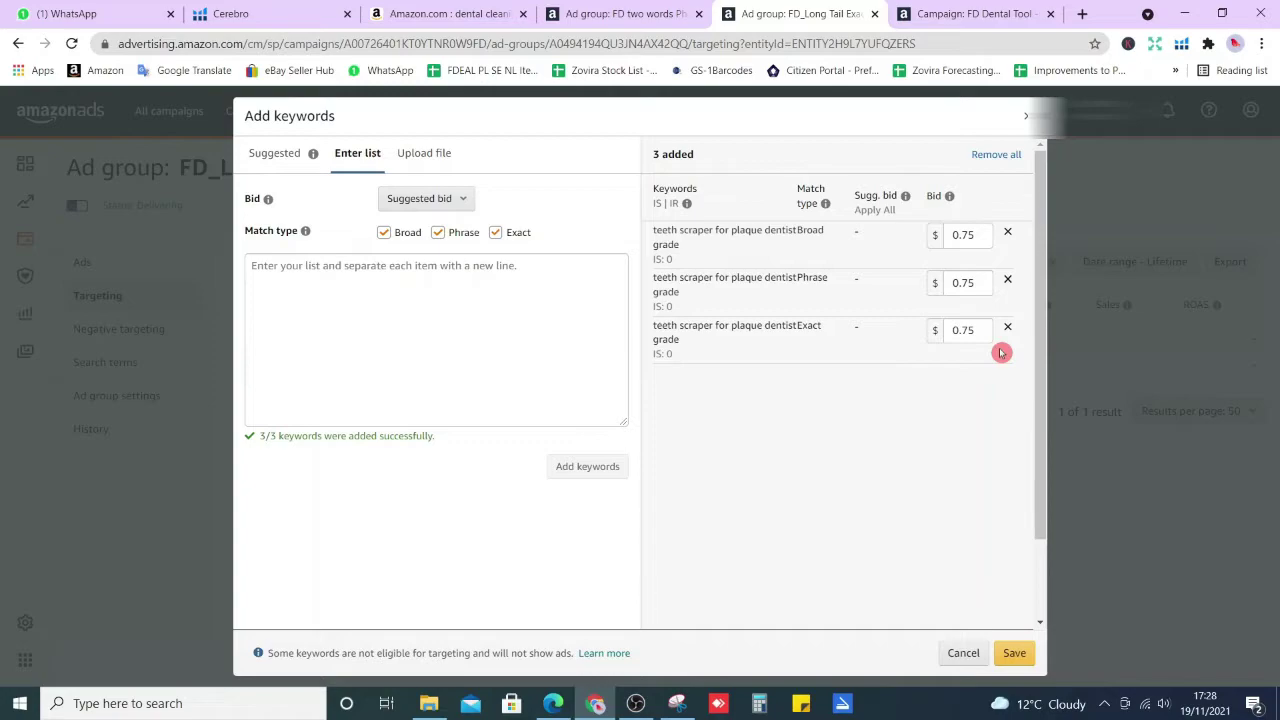
Step: Remove the broad and phrase entries of teeth scraper for plaque dentist grade and set the exact match bid to $0.55
mouse_move(949, 195)
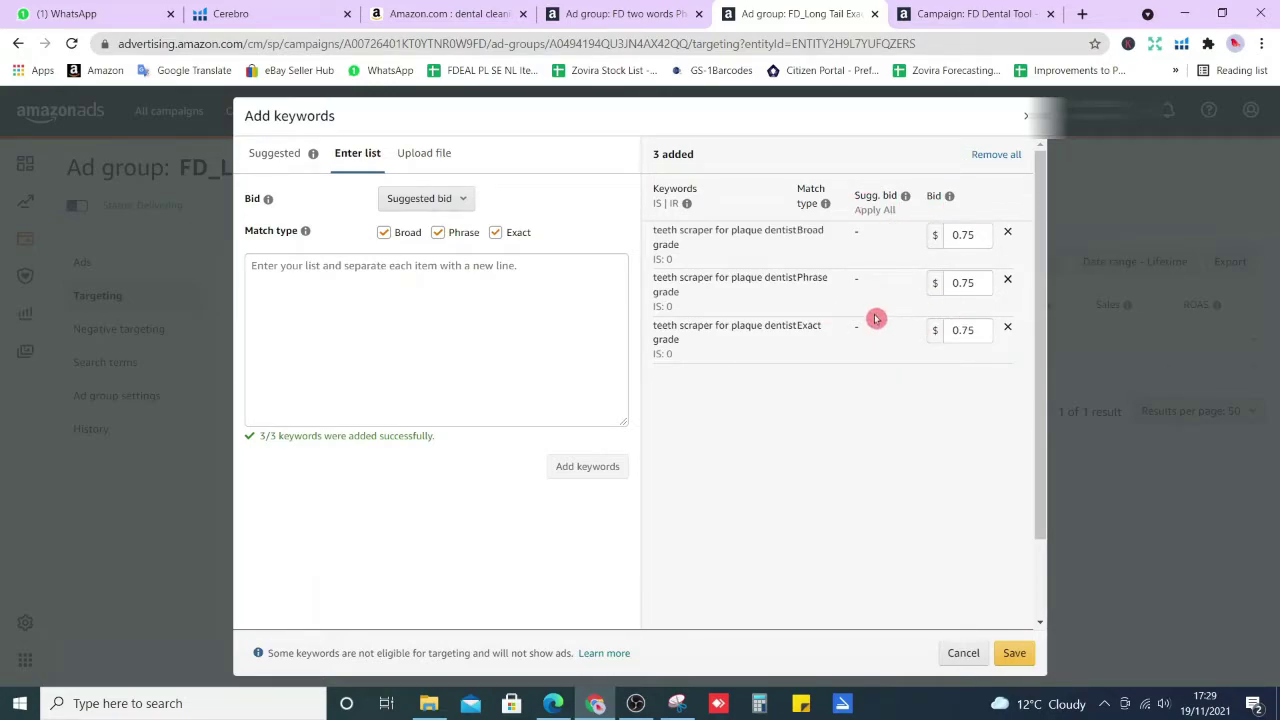
click(1008, 232)
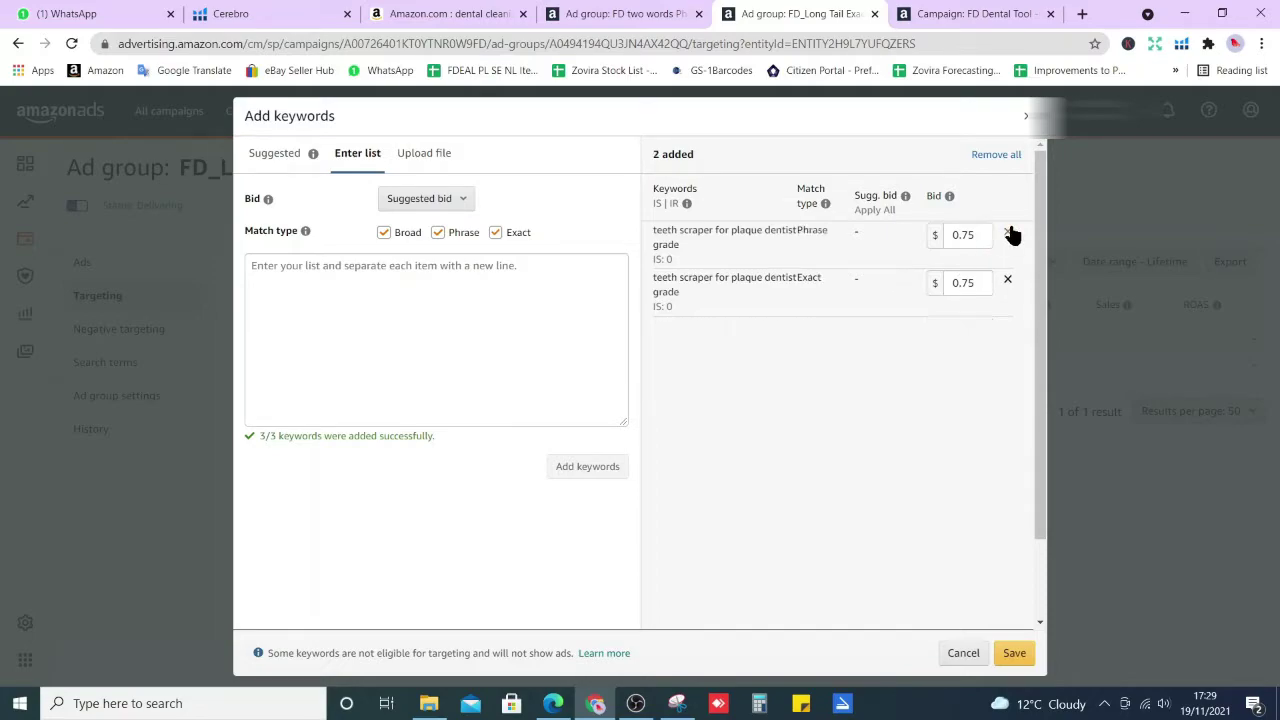
click(1009, 232)
click(980, 236)
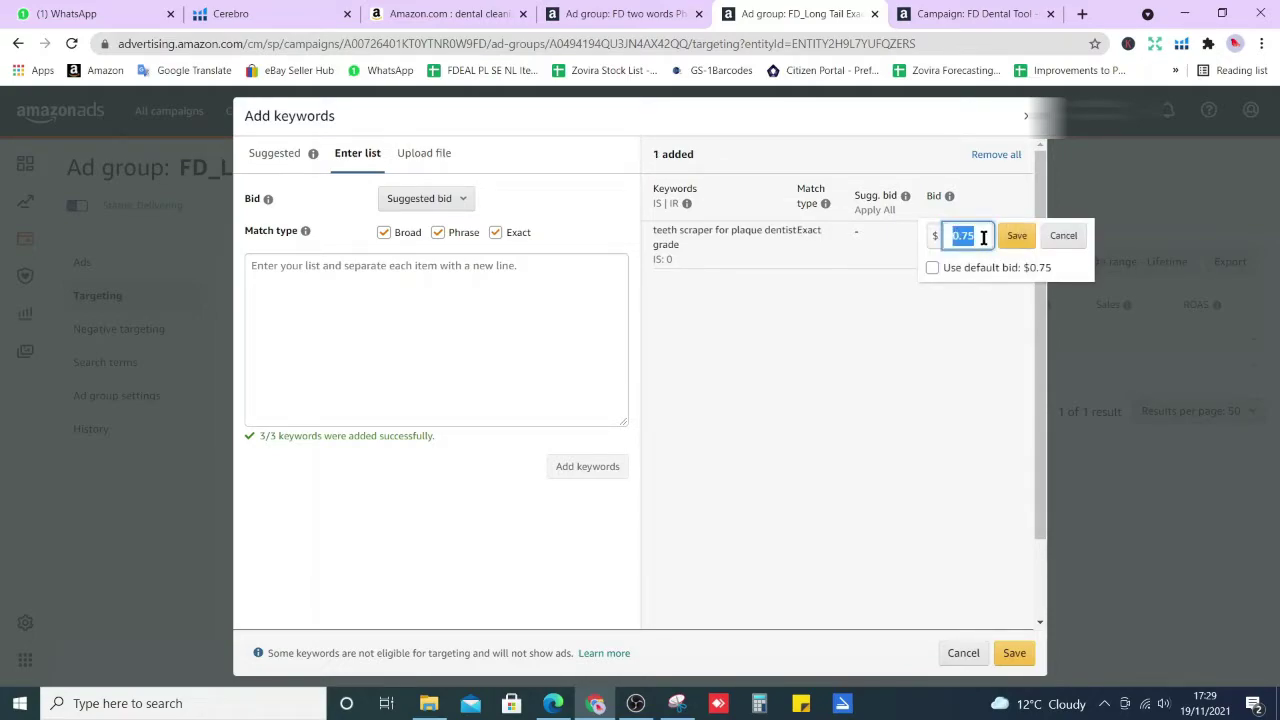
text(0.55)
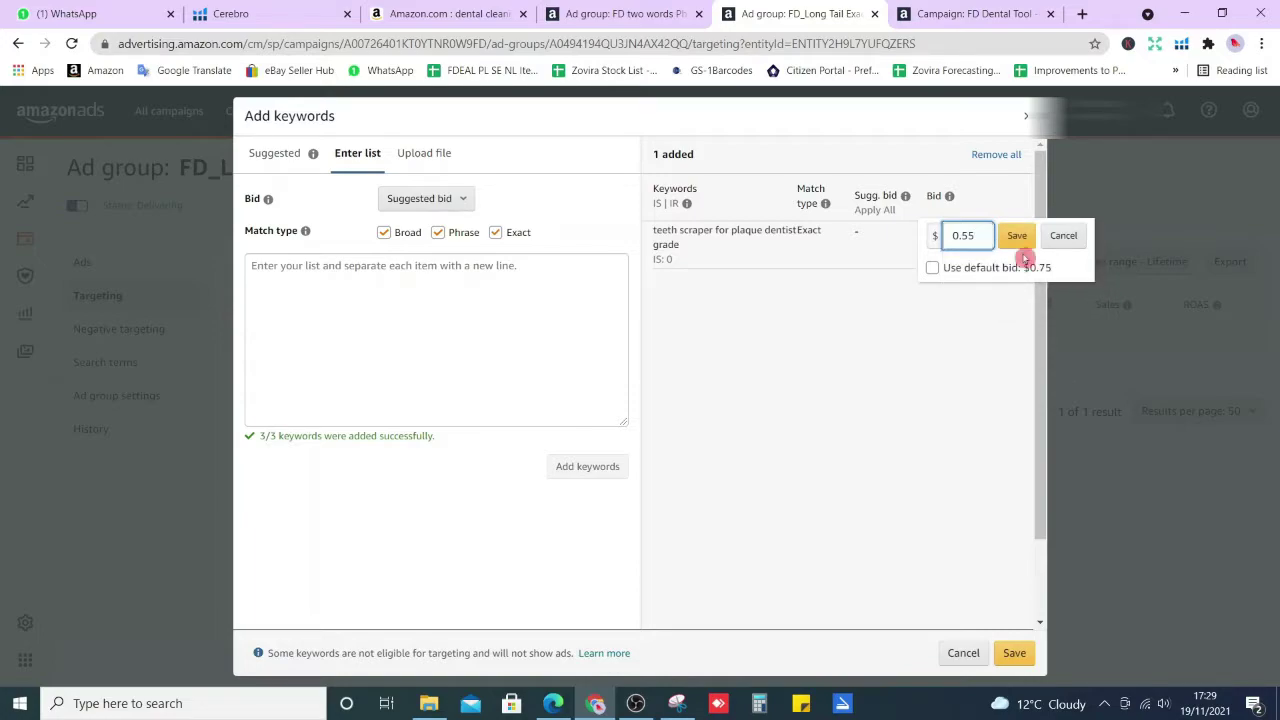
click(1019, 244)
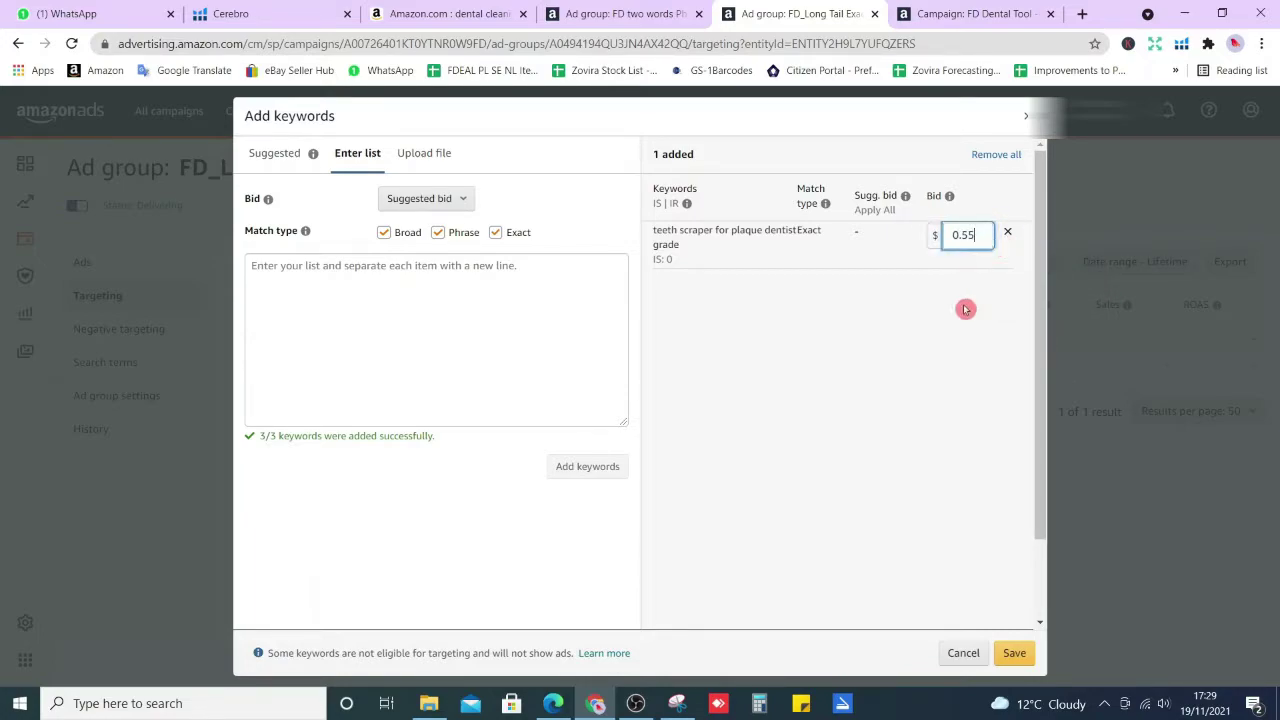
Step: Look up teeth scraper for plaque in Amazon's search suggestions, pick teeth scraper for plaque for cats, and copy that phrase
click(535, 329)
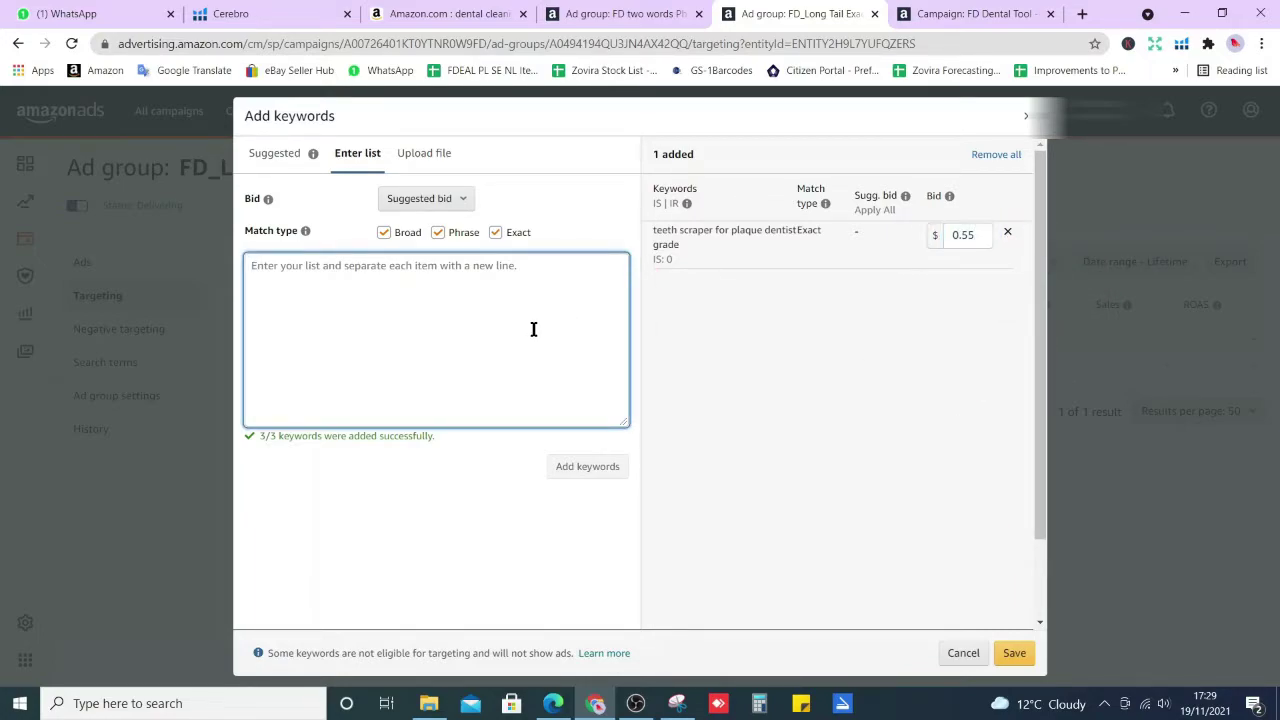
key(ctrl+v)
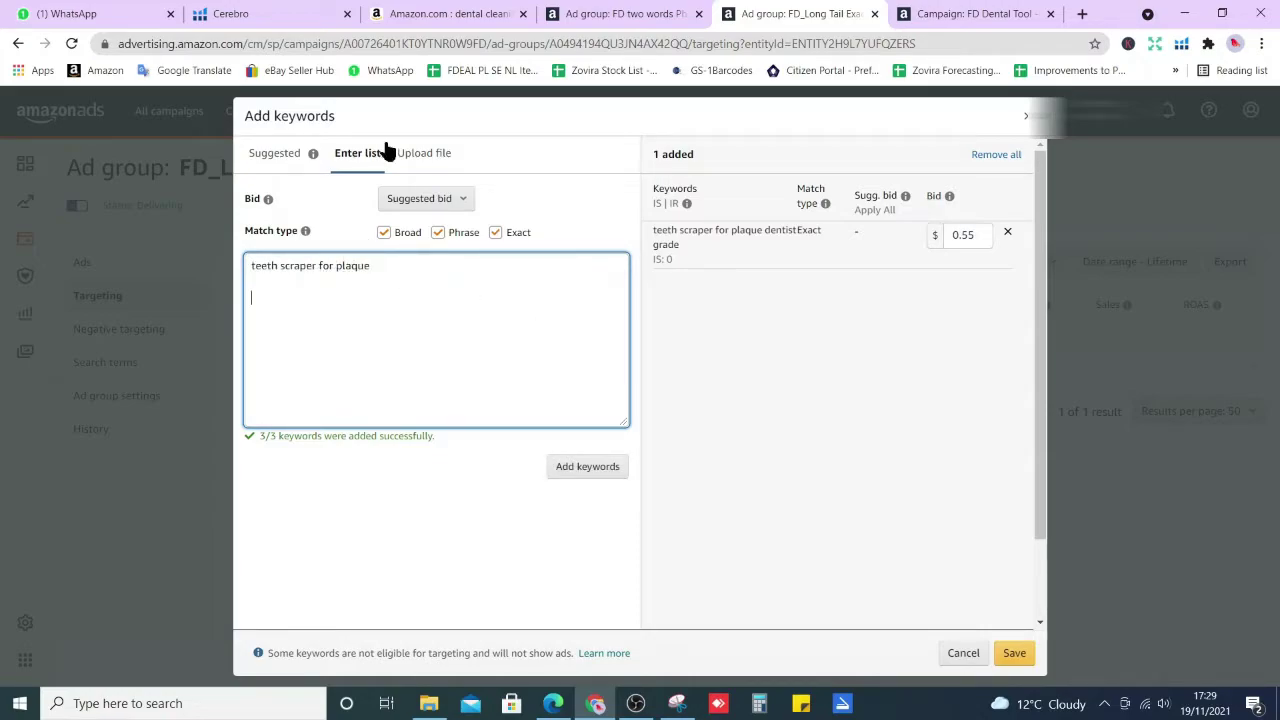
click(448, 13)
key(ctrl+v)
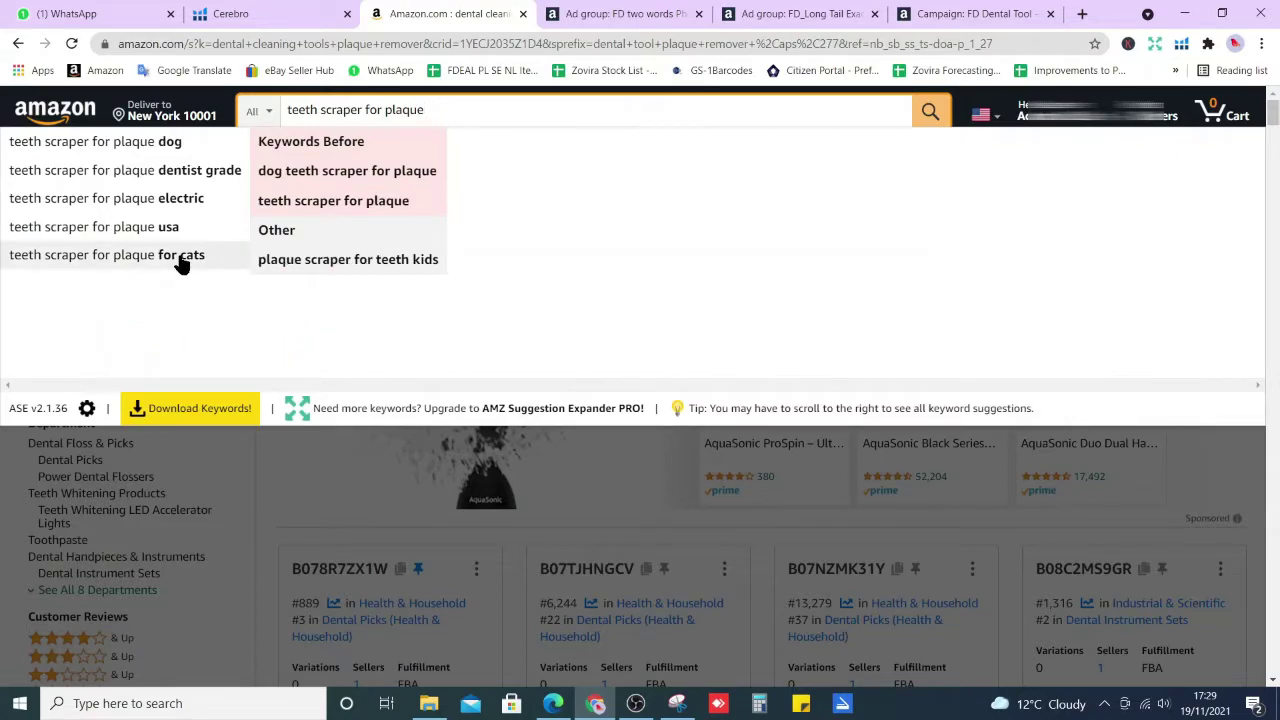
click(101, 262)
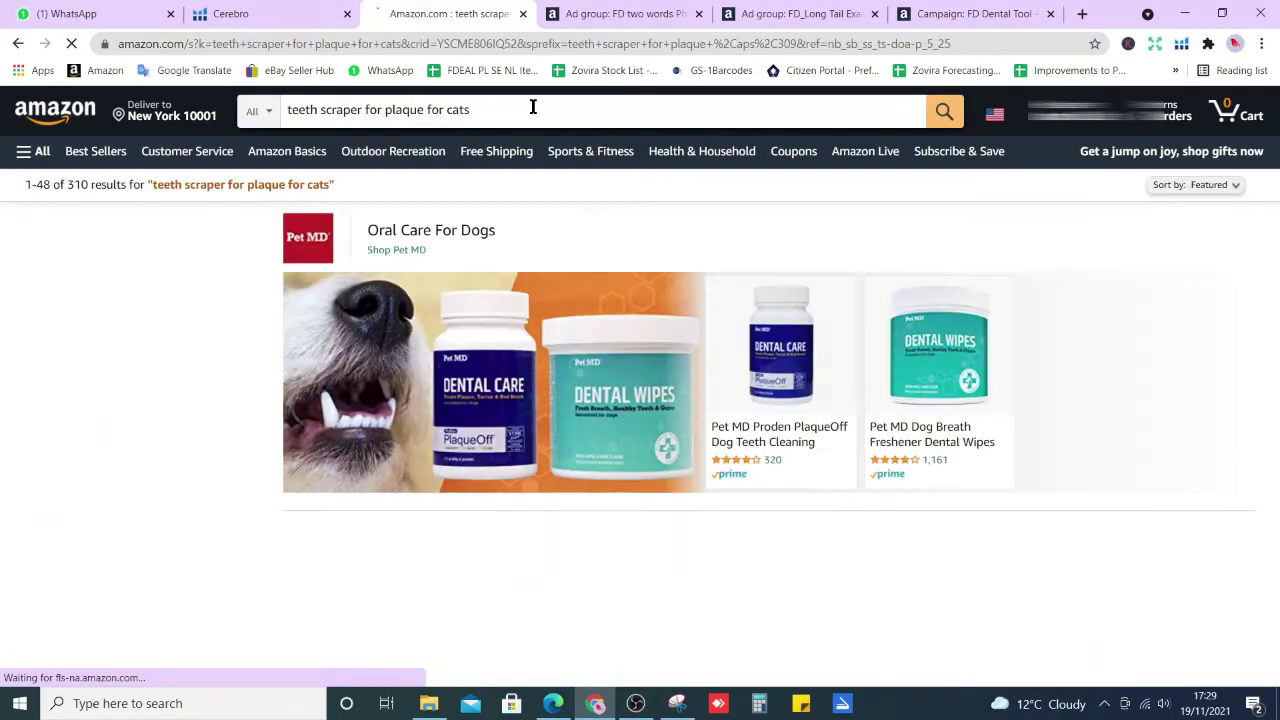
triple_click(533, 107)
key(ctrl+c)
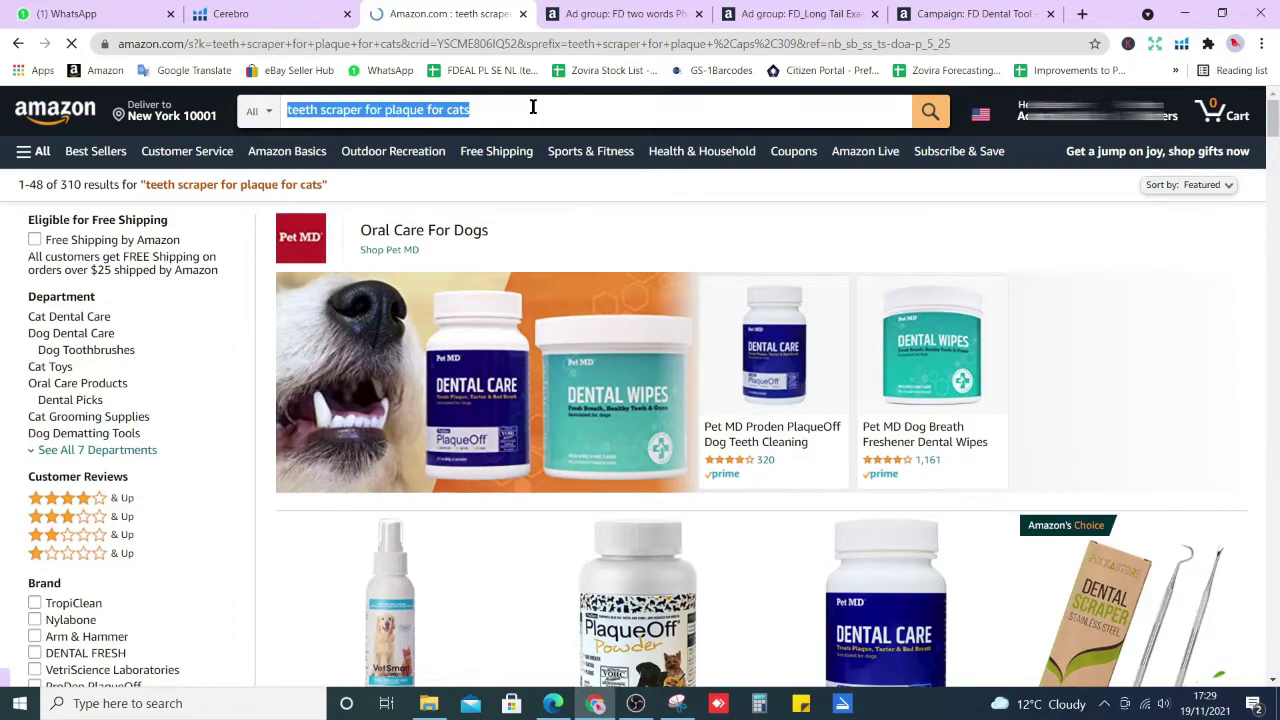
Step: Stage teeth scraper for plaque for cats in FD_Long Tail Exact in broad, phrase and exact match with a $0.75 bid
click(770, 14)
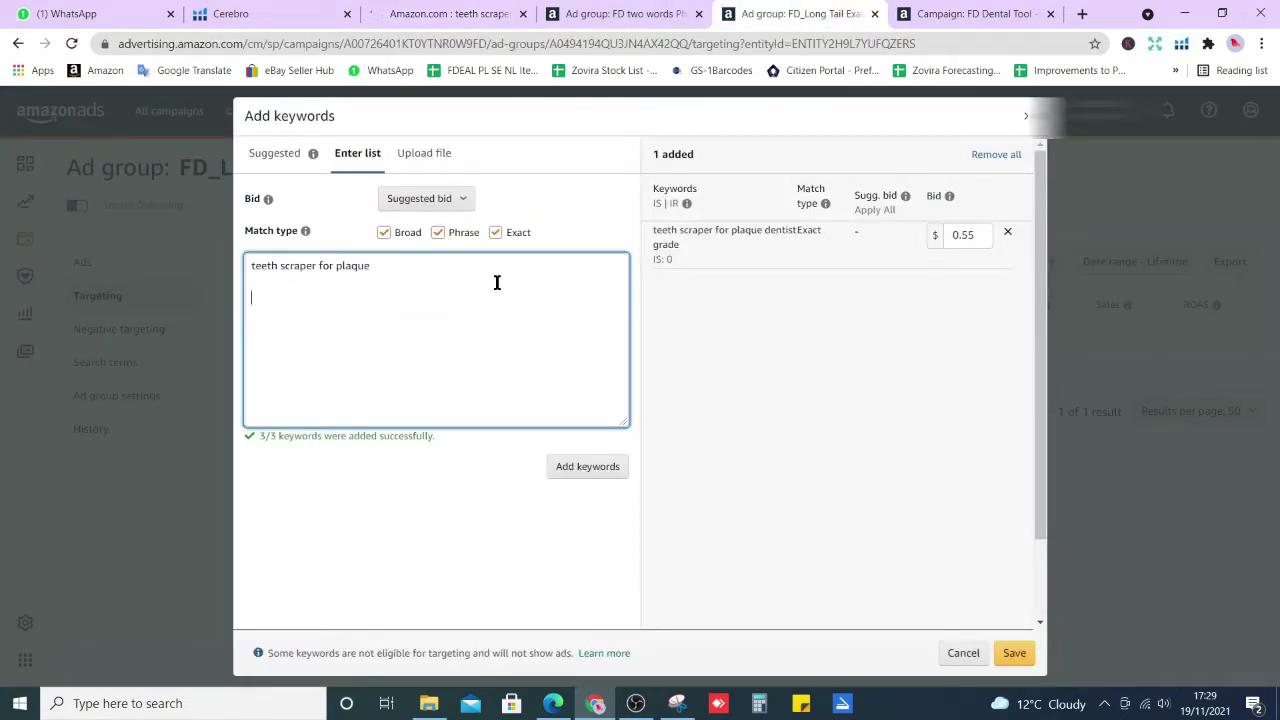
triple_click(290, 258)
key(ctrl+v)
click(570, 467)
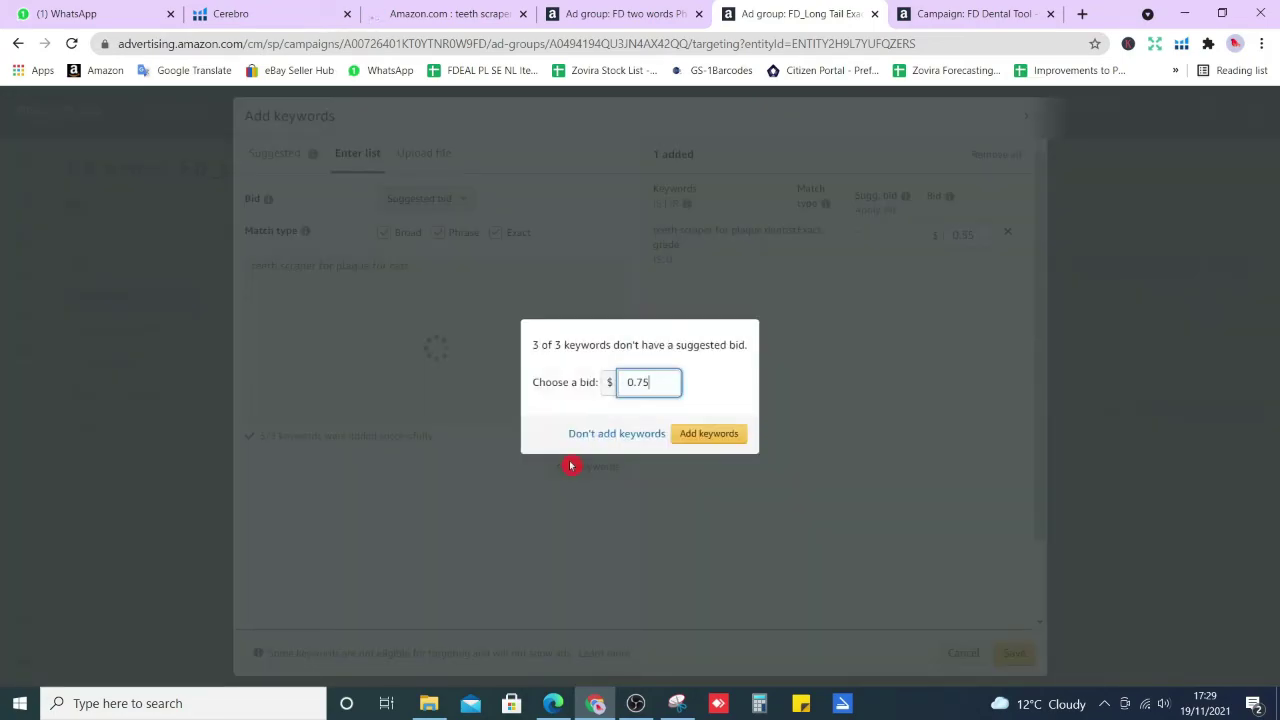
click(693, 441)
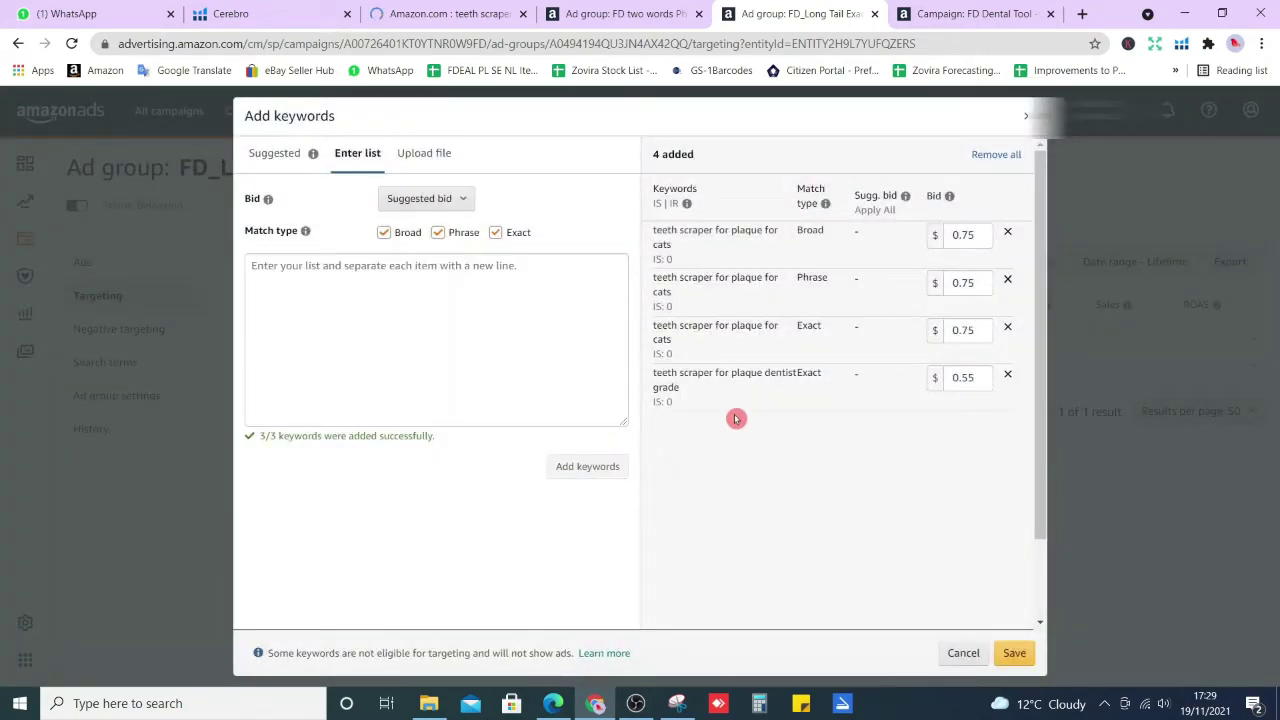
Step: Remove the broad and phrase entries of teeth scraper for plaque for cats and set the exact match bid to $0.55
click(1005, 229)
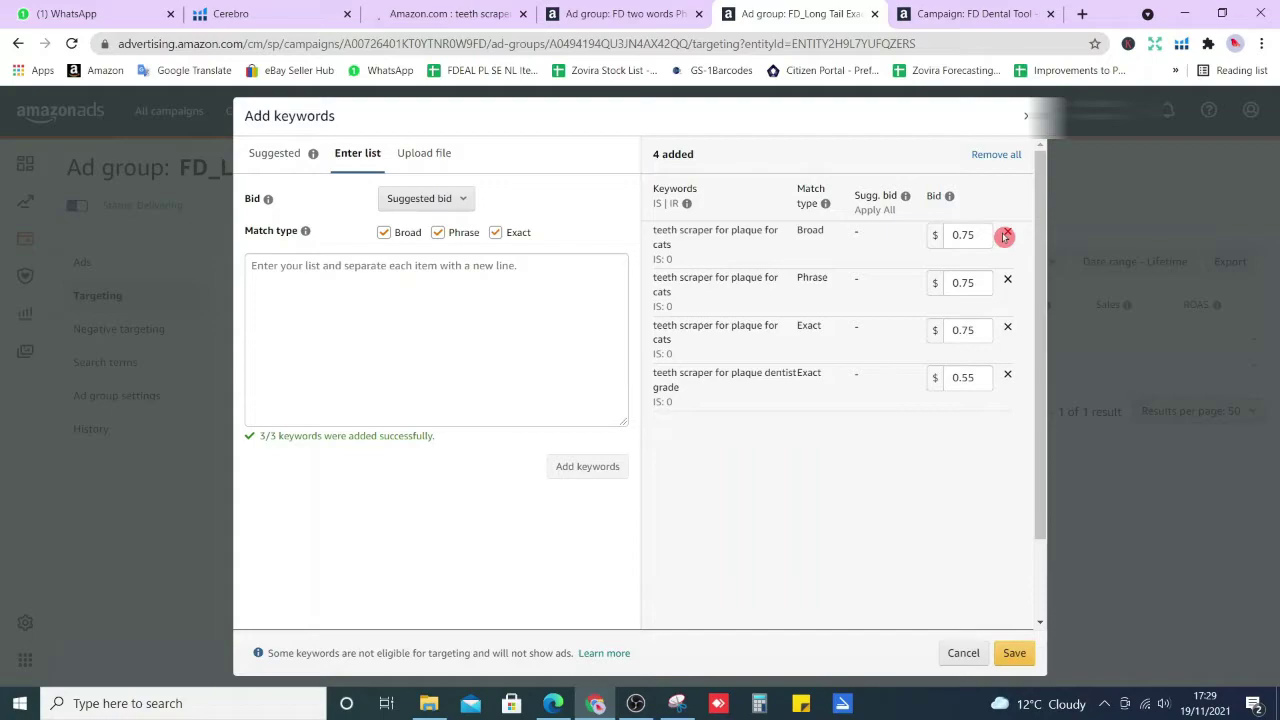
click(1008, 237)
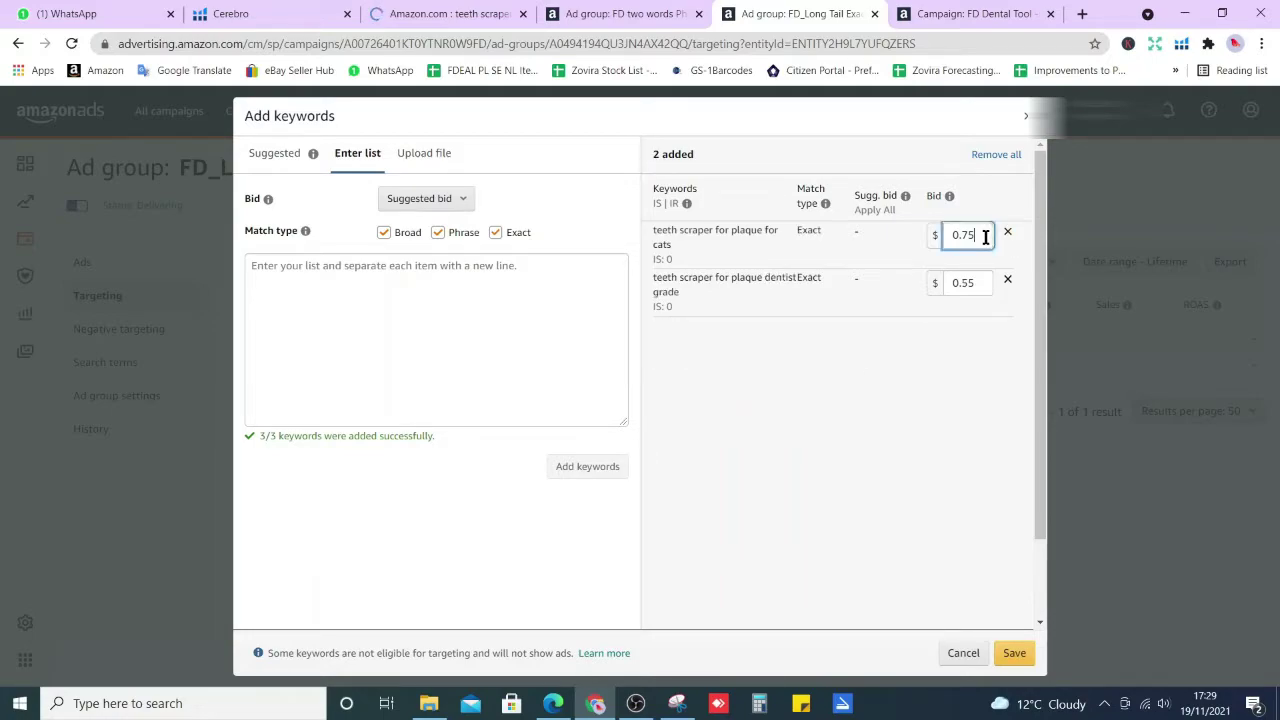
click(970, 235)
text(0.55)
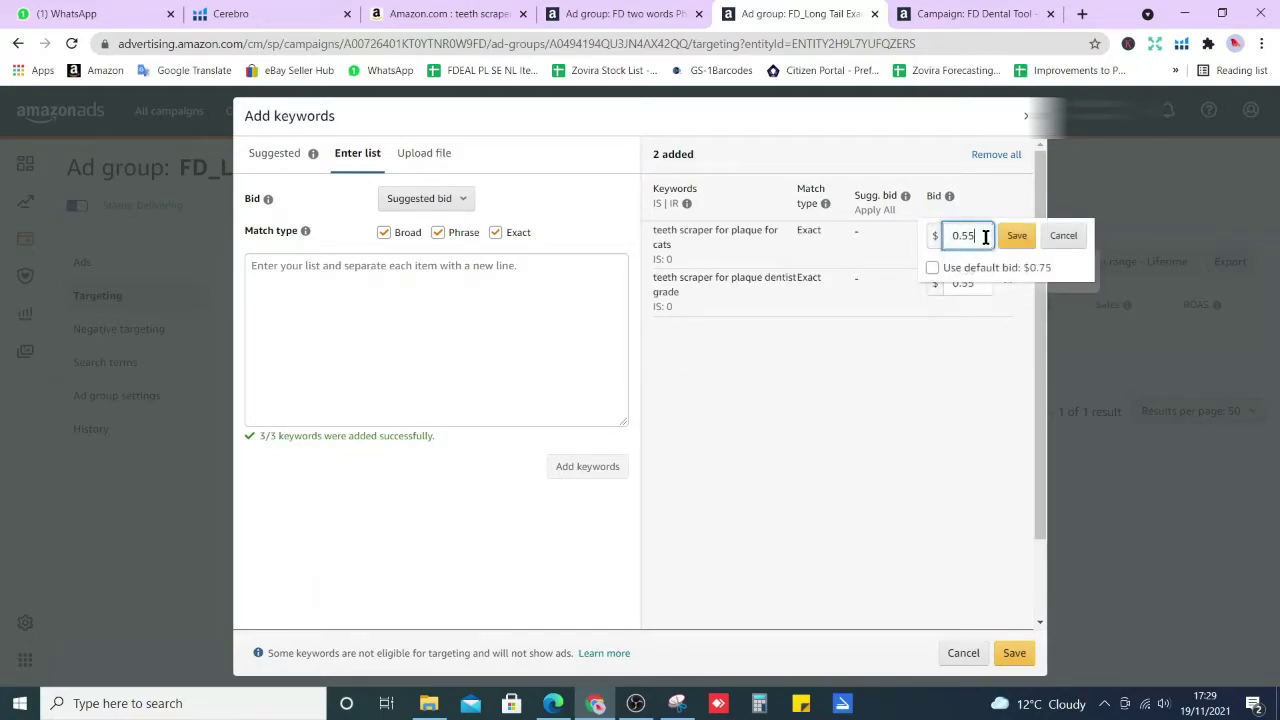
click(1016, 236)
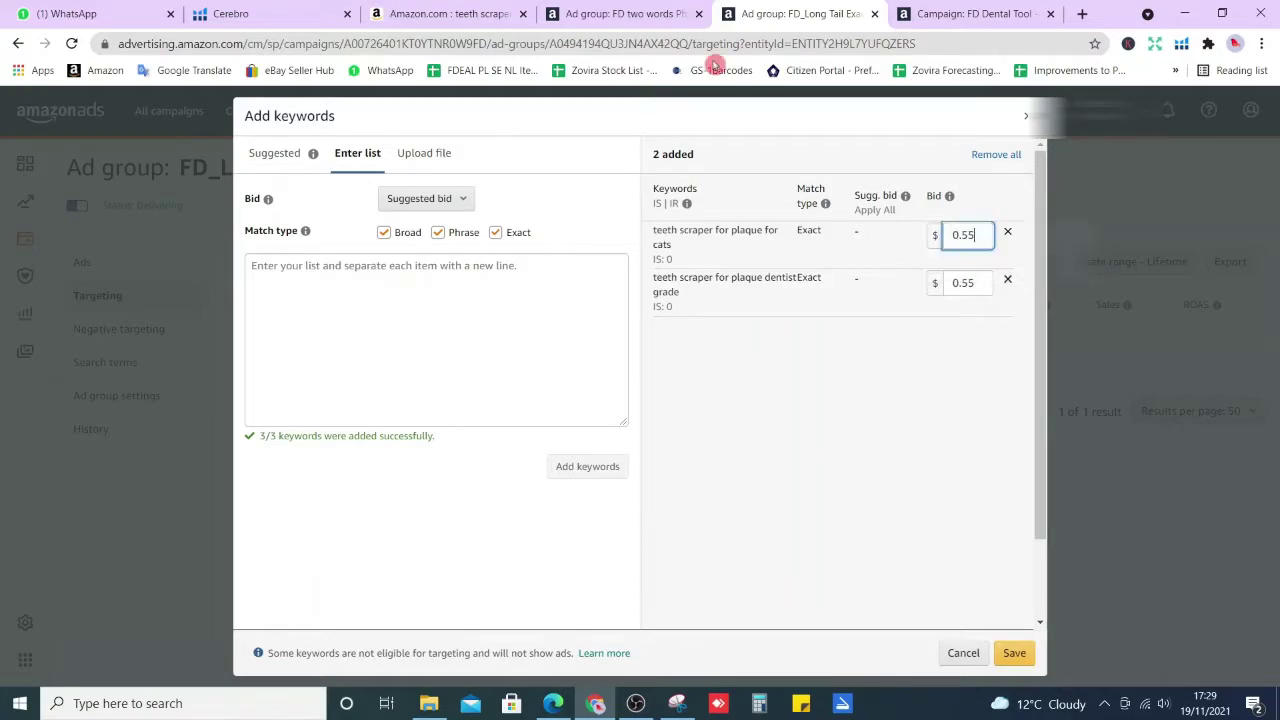
Step: Find the keyword dental pick in the Helium 10 Cerebro results and copy the phrase
click(450, 14)
click(499, 119)
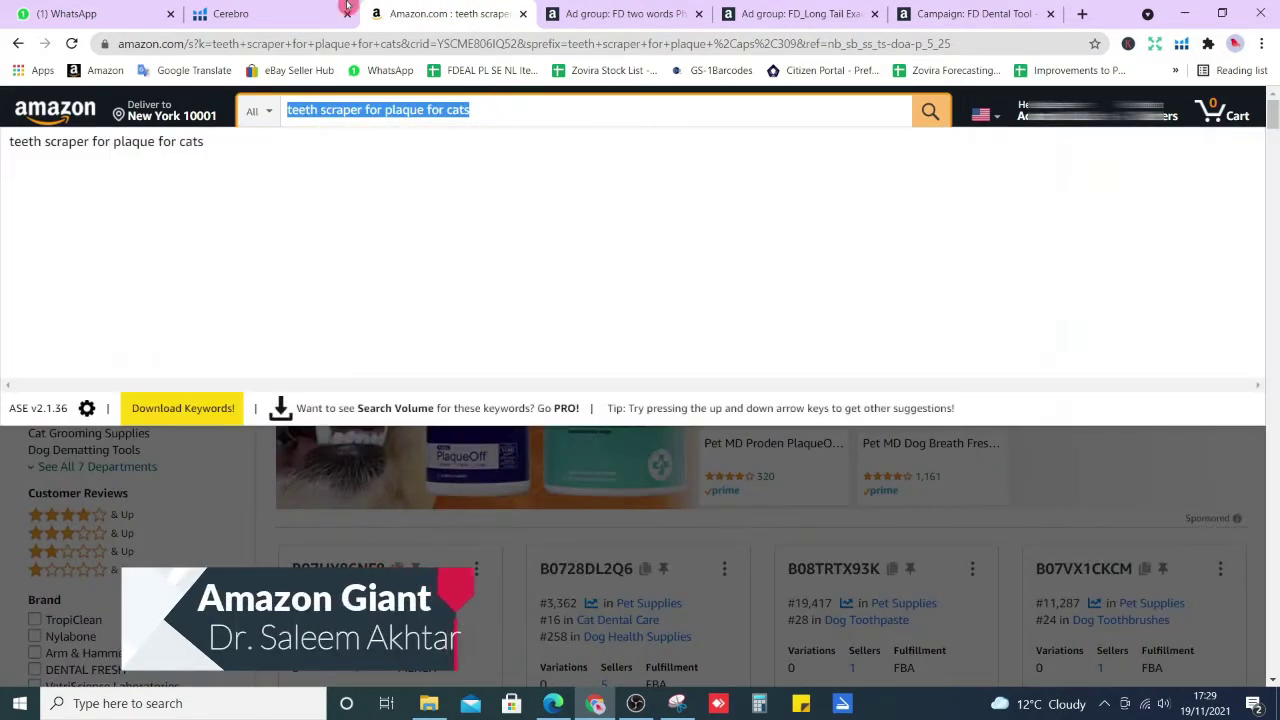
click(230, 14)
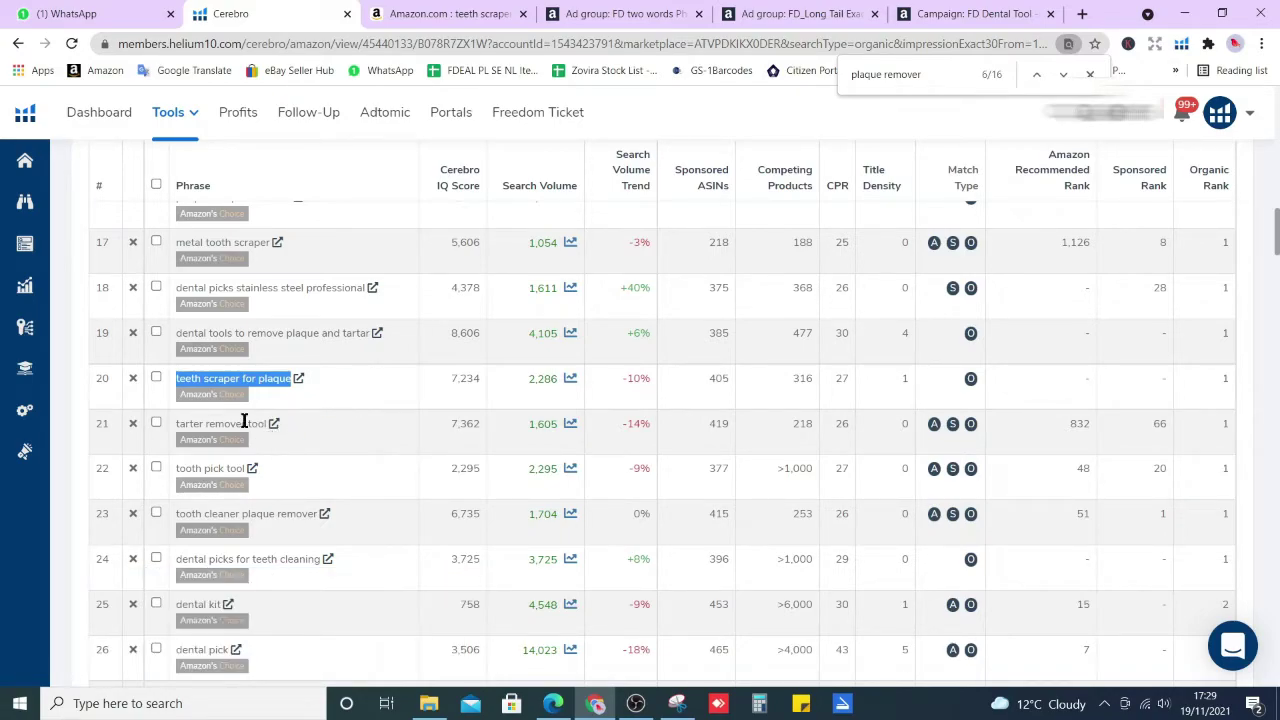
scroll(546, 343, down, 2)
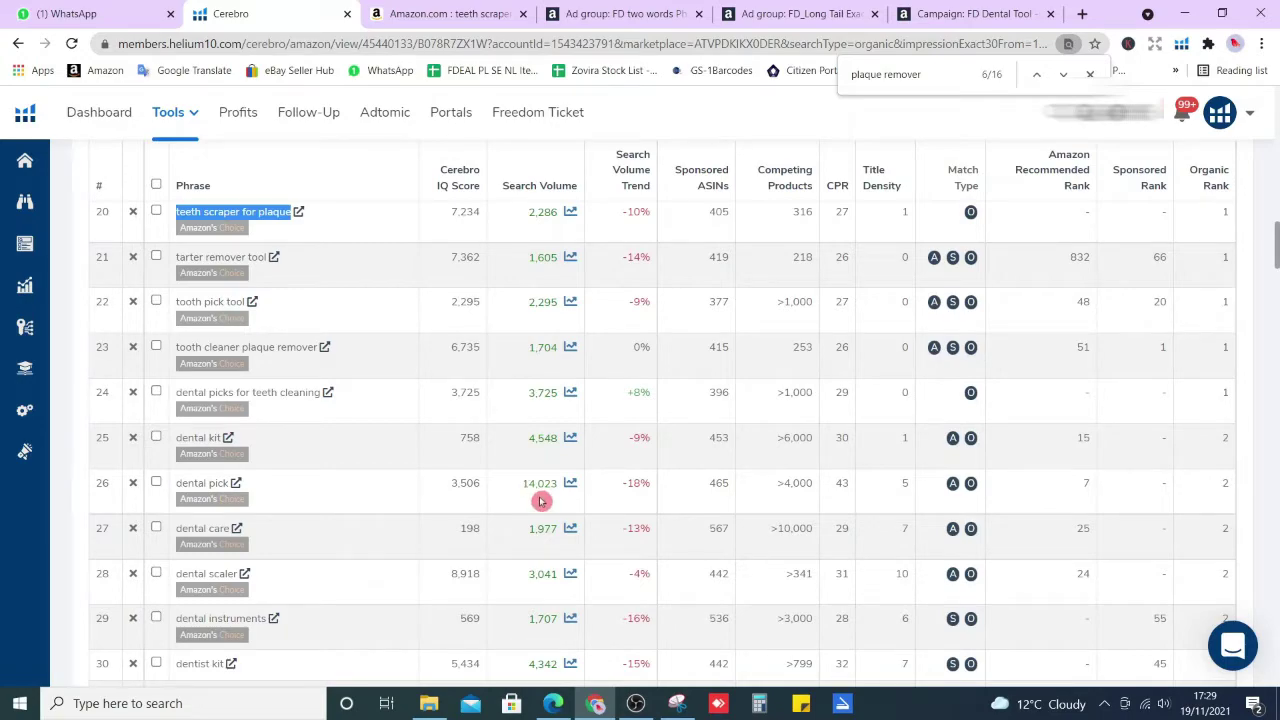
scroll(543, 437, down, 1)
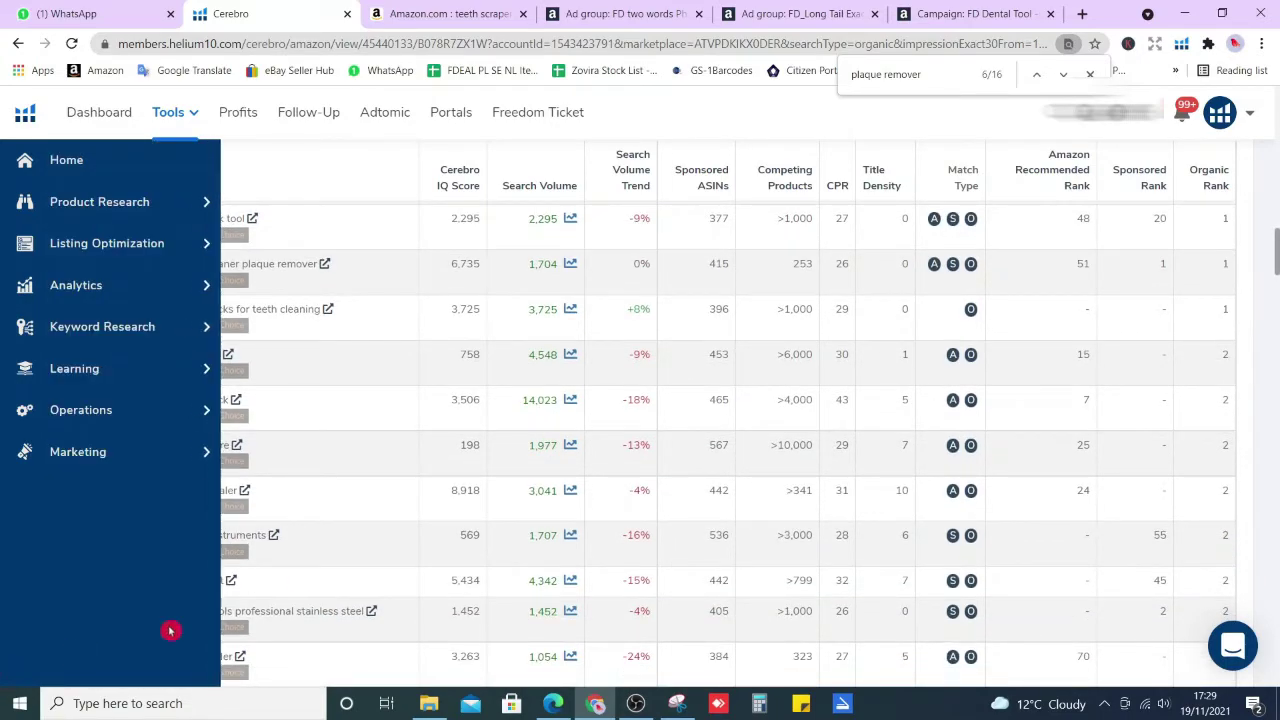
double_click(185, 397)
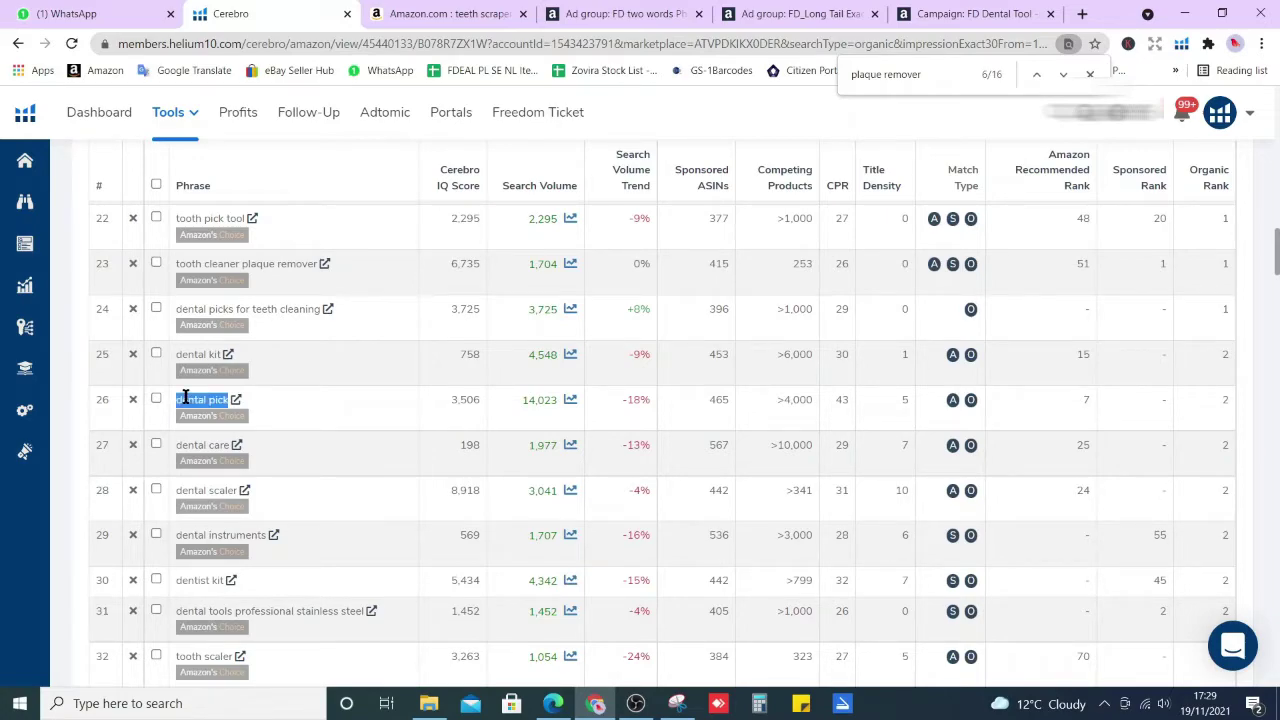
Step: Enter dental pick as a new keyword in the FD two words ad group and remove the three staged dental tool entries
click(805, 13)
click(620, 13)
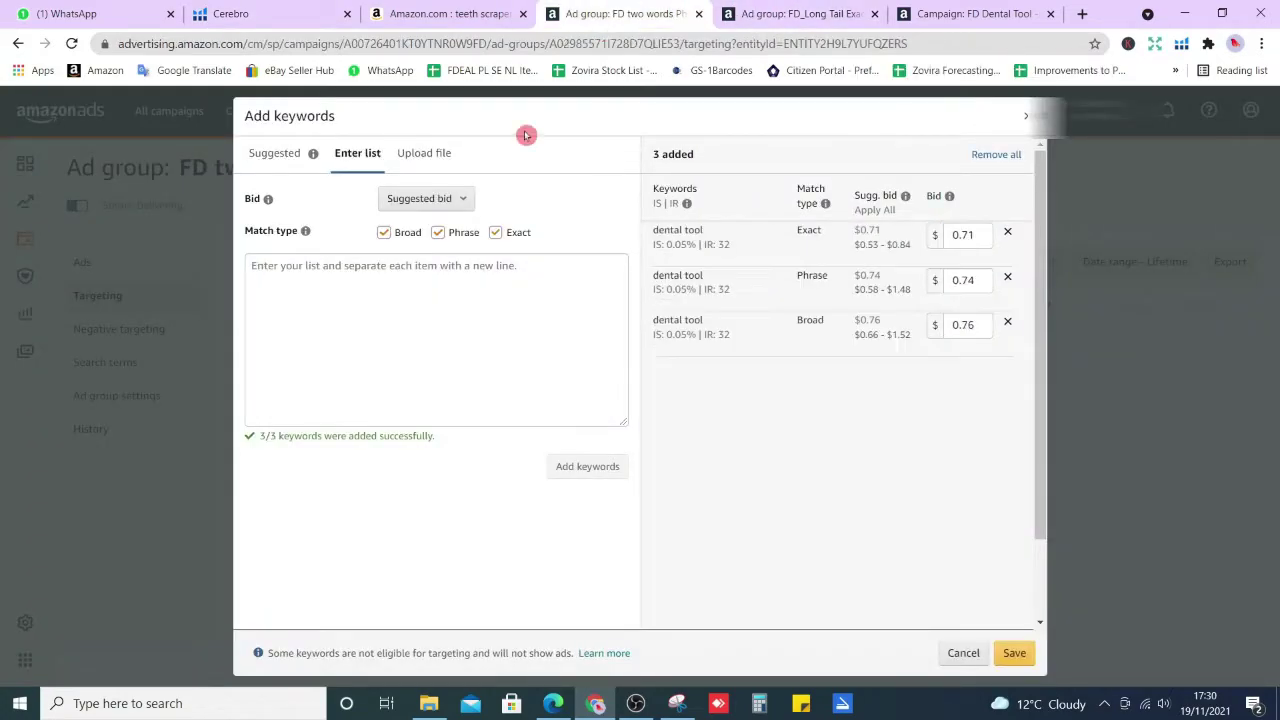
click(340, 316)
text(dental pick)
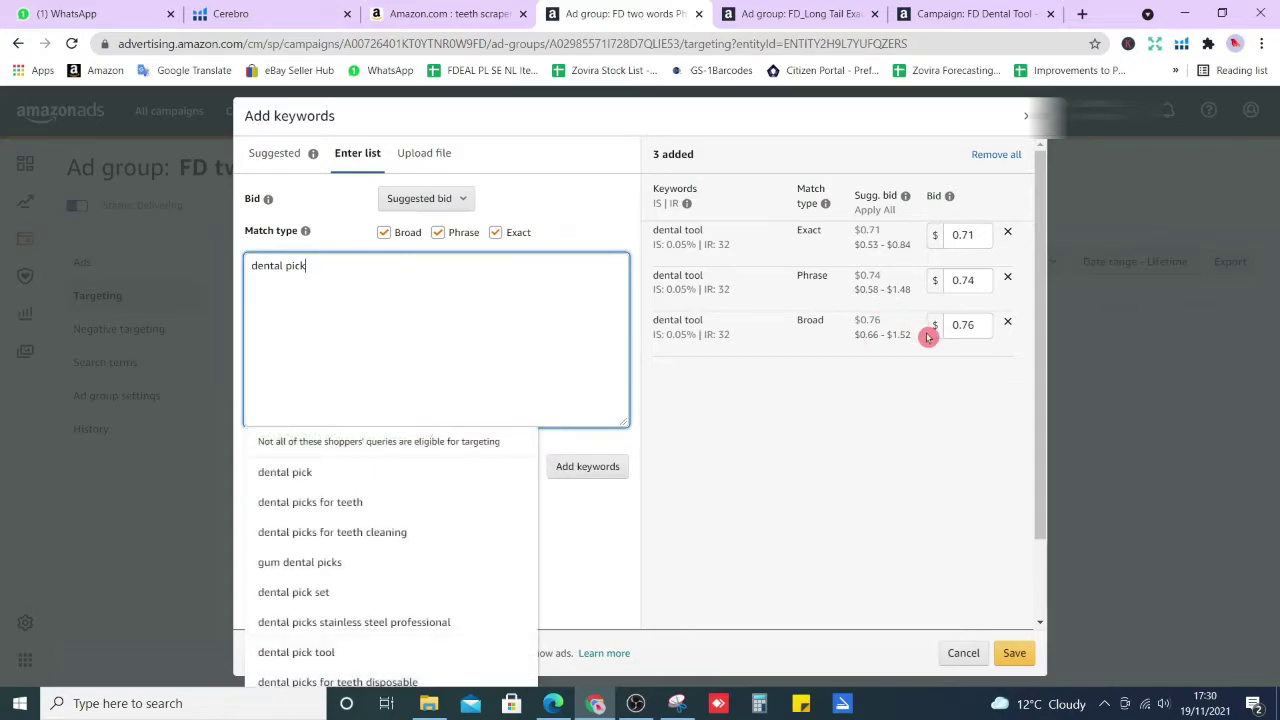
click(1007, 232)
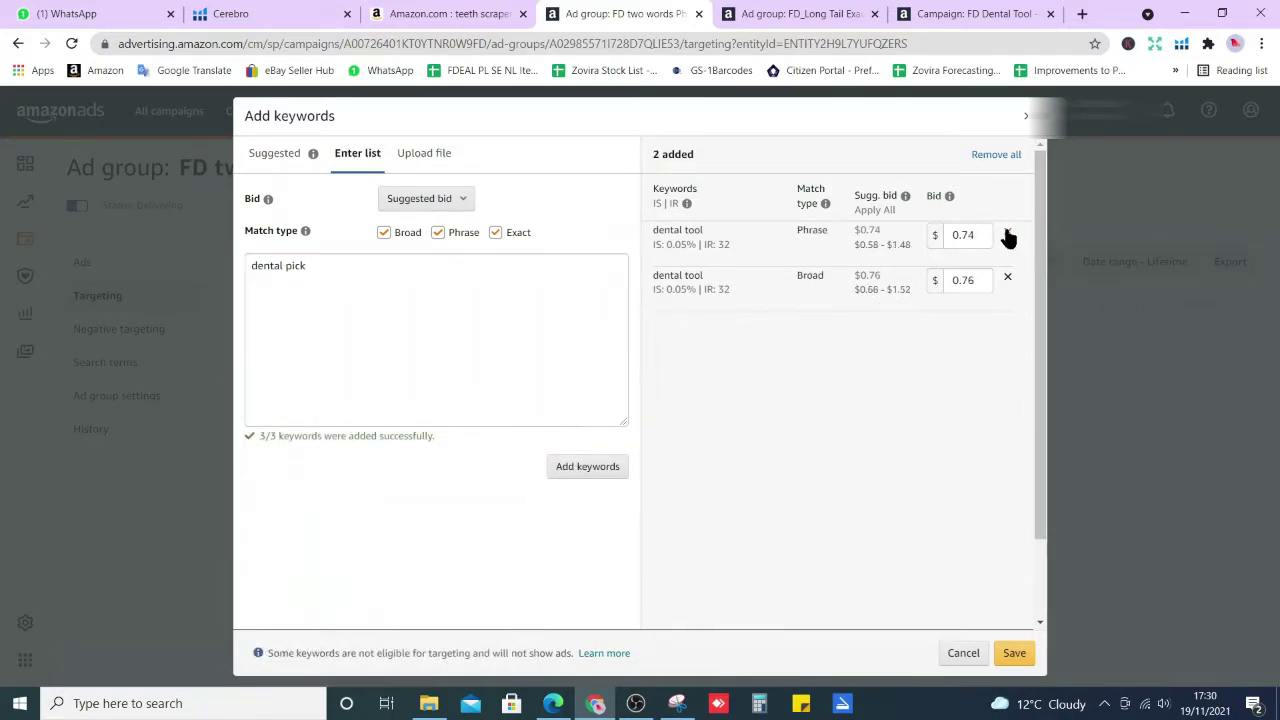
click(1007, 233)
click(1007, 233)
Step: Try to stage dental pick in broad, phrase and exact match at the suggested bid, and clear the staged keywords
click(566, 466)
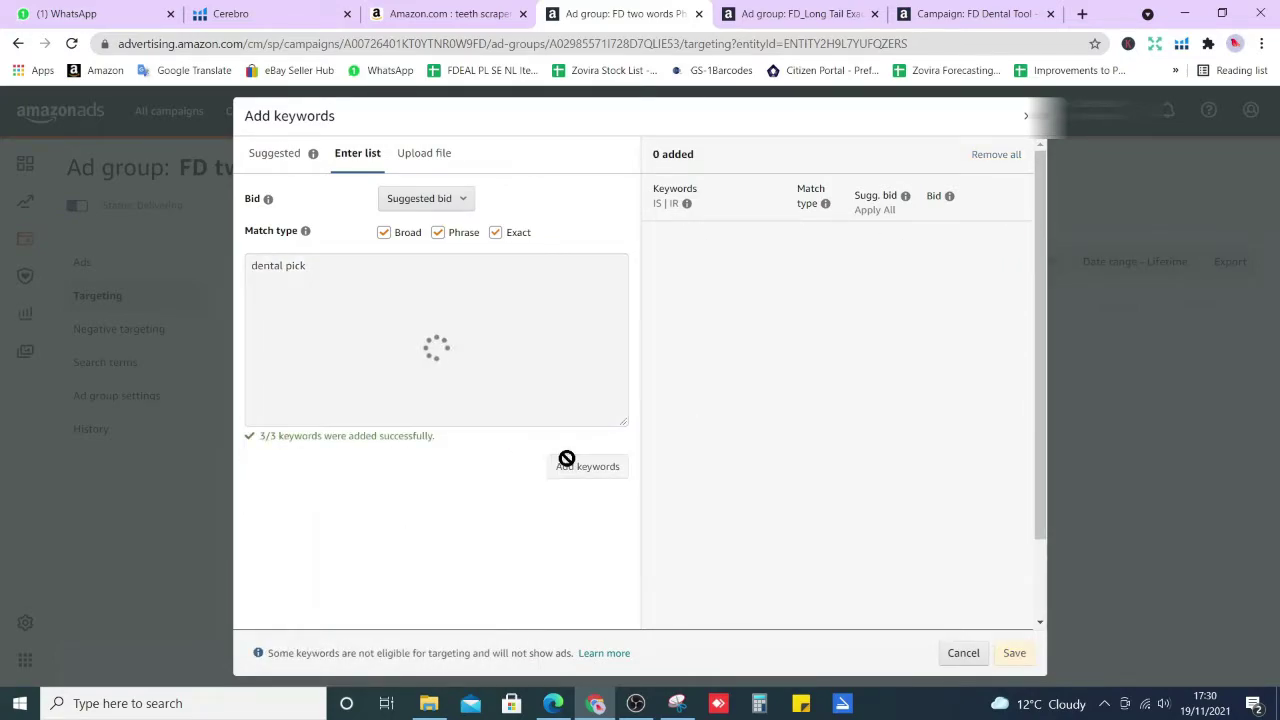
click(966, 329)
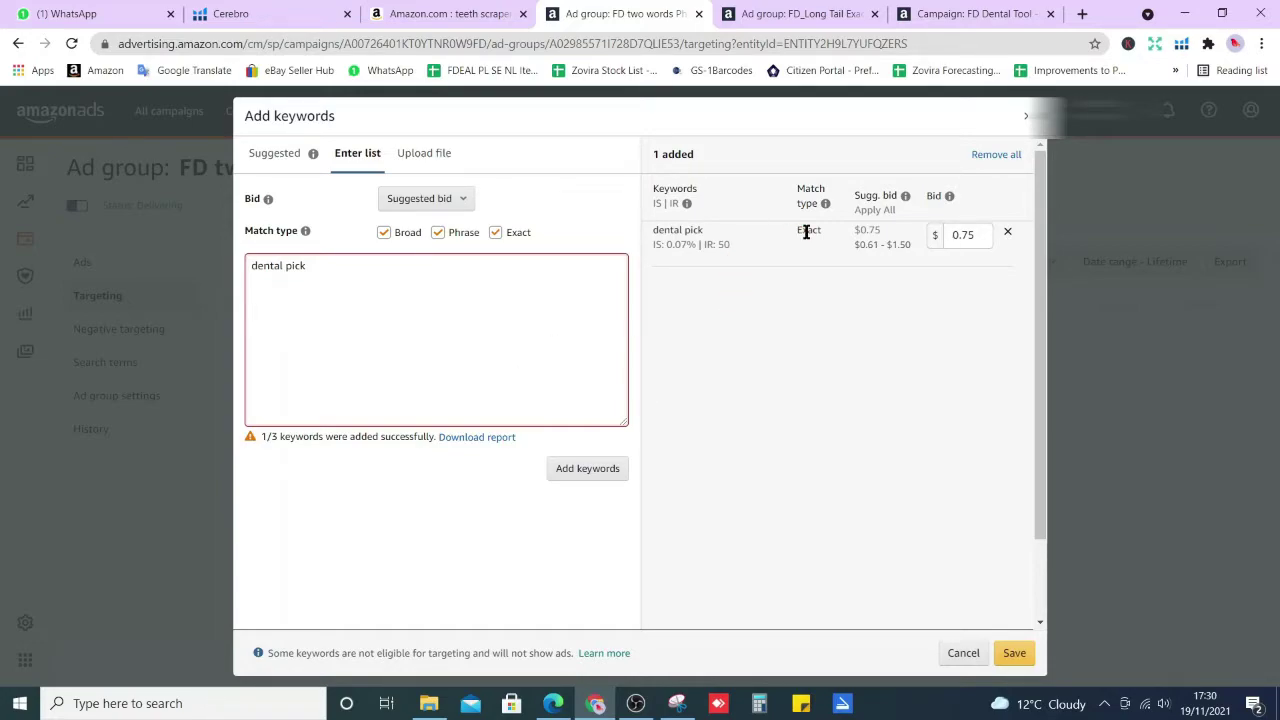
click(1000, 156)
click(421, 281)
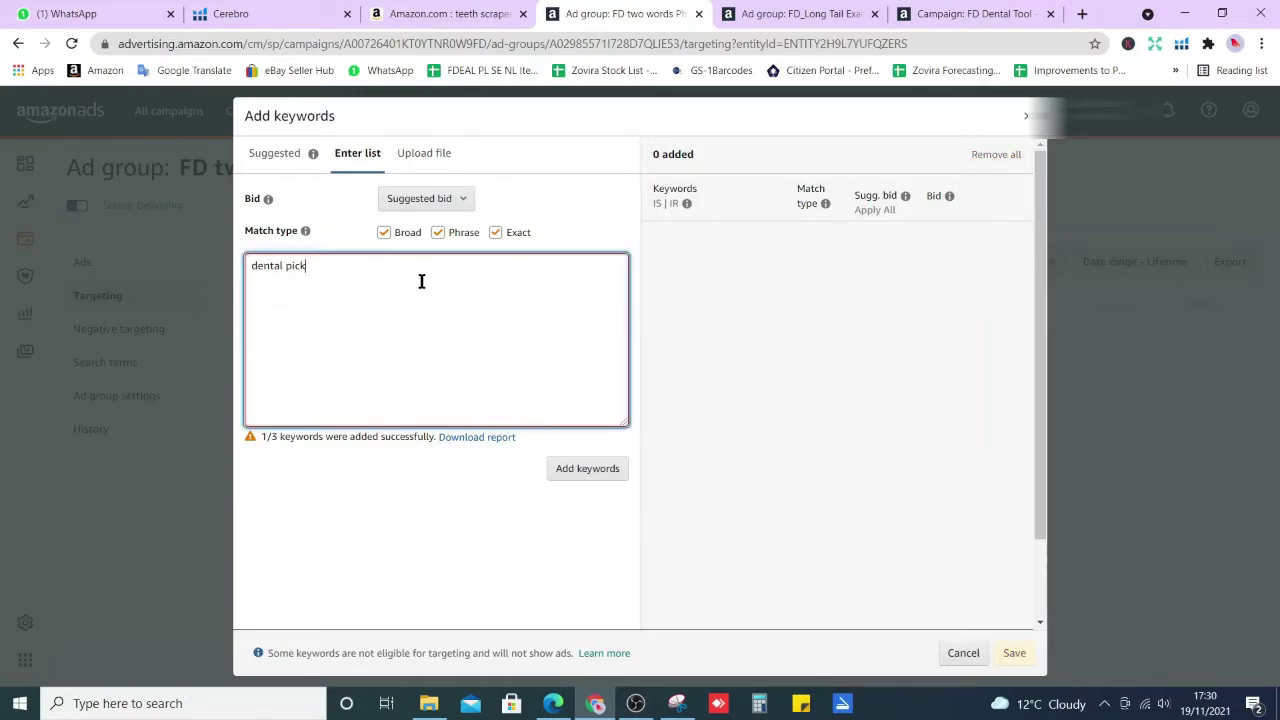
Step: Examine the search volume and organic rank of dental pick in the Cerebro results
click(297, 8)
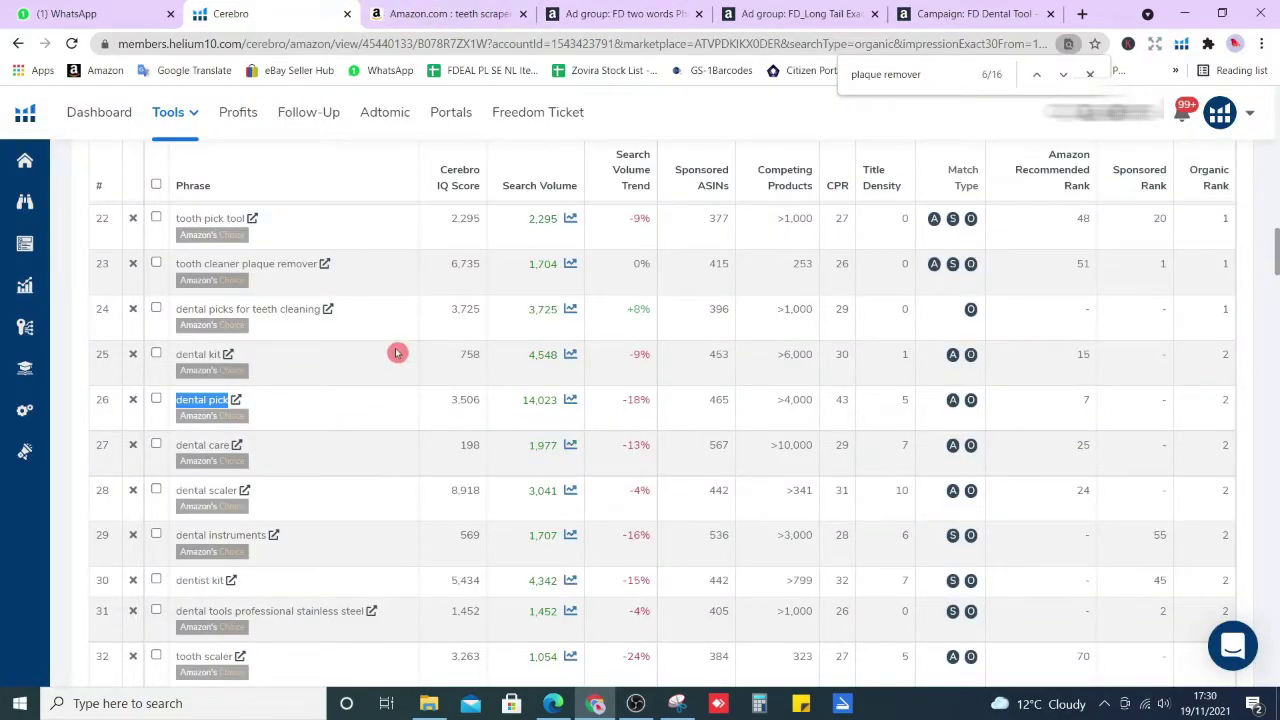
click(448, 13)
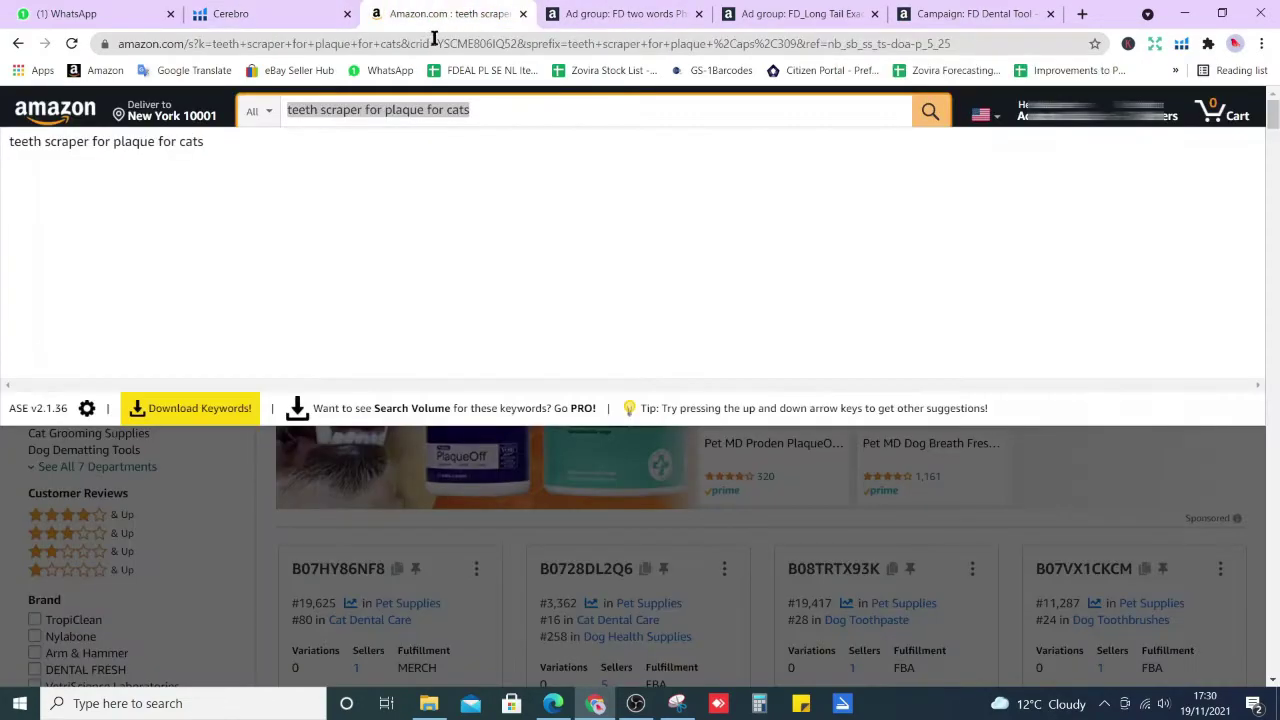
click(250, 13)
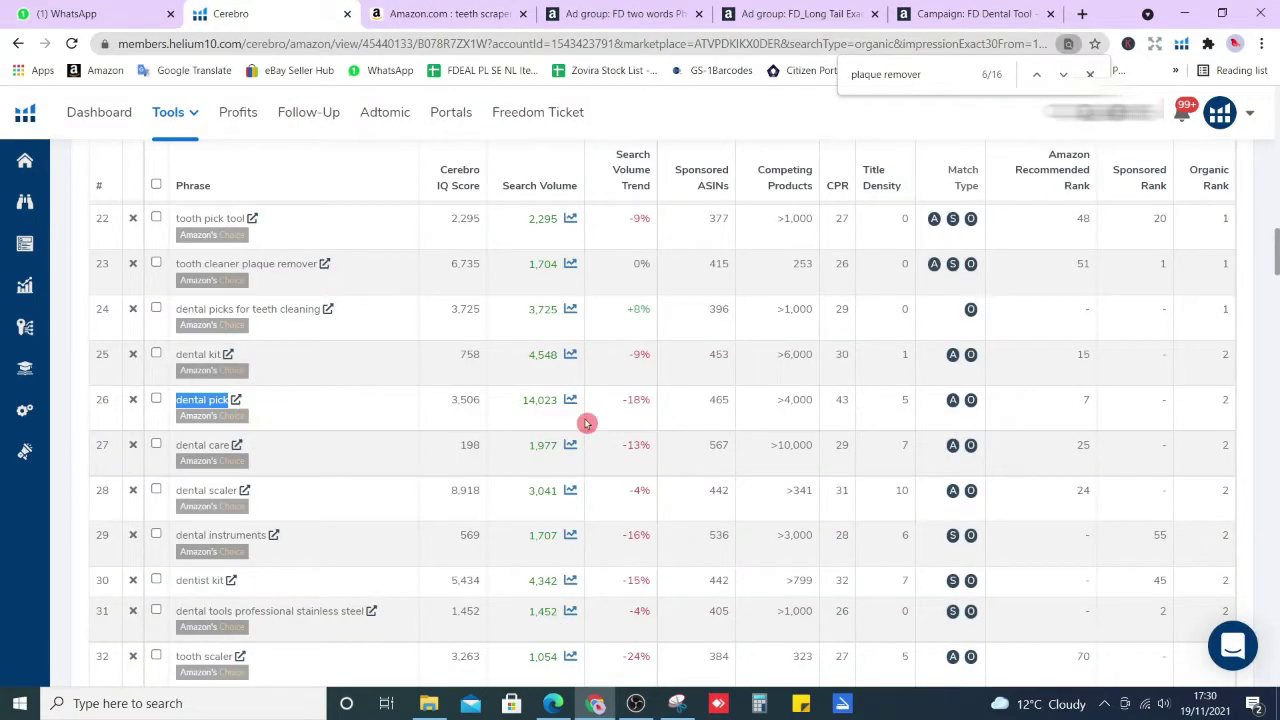
drag(522, 400, 541, 403)
drag(1224, 398, 1241, 405)
click(451, 403)
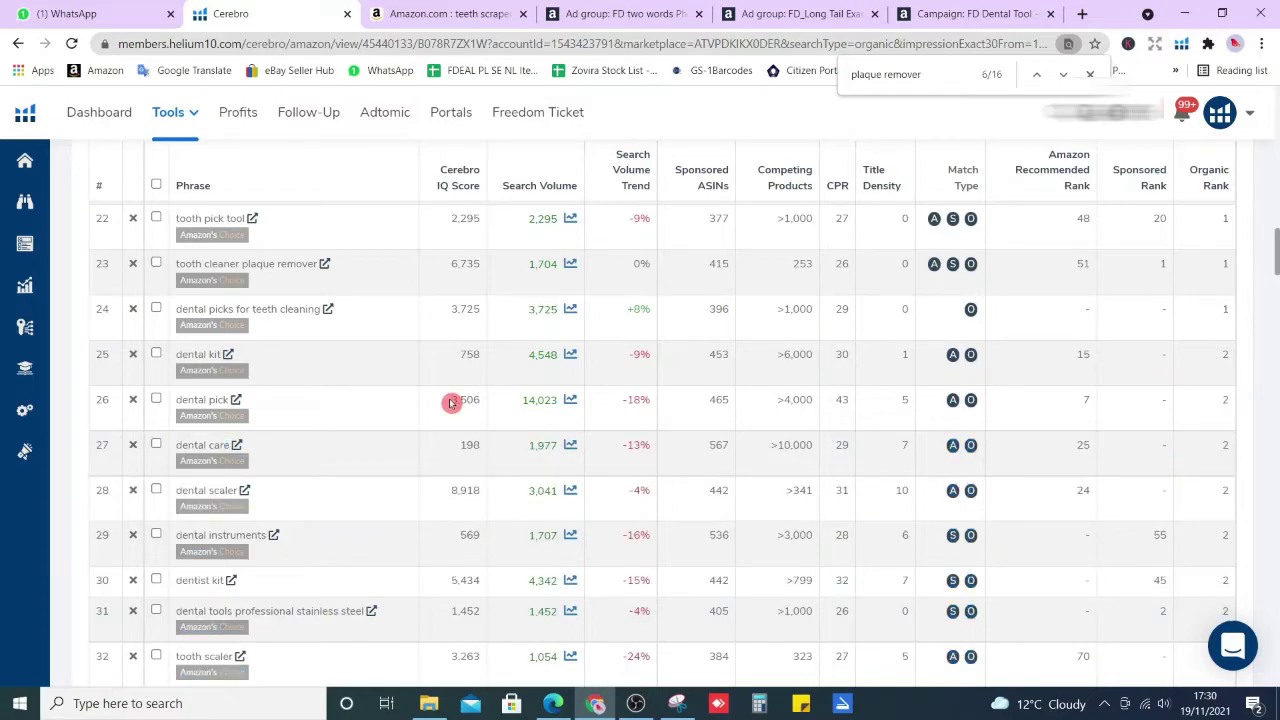
Step: Look up dental pick in Amazon's search suggestions, pick dental picks stainless steel professional, and copy that phrase
click(450, 14)
text(dental pick)
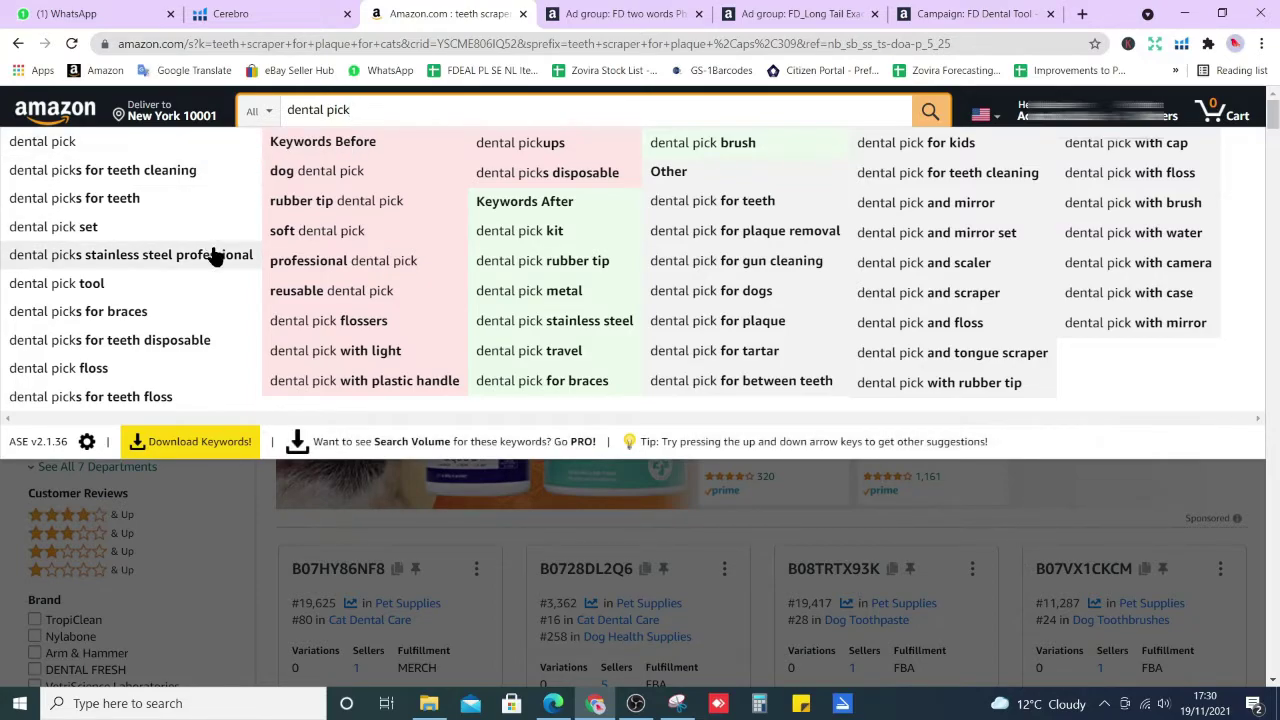
click(215, 256)
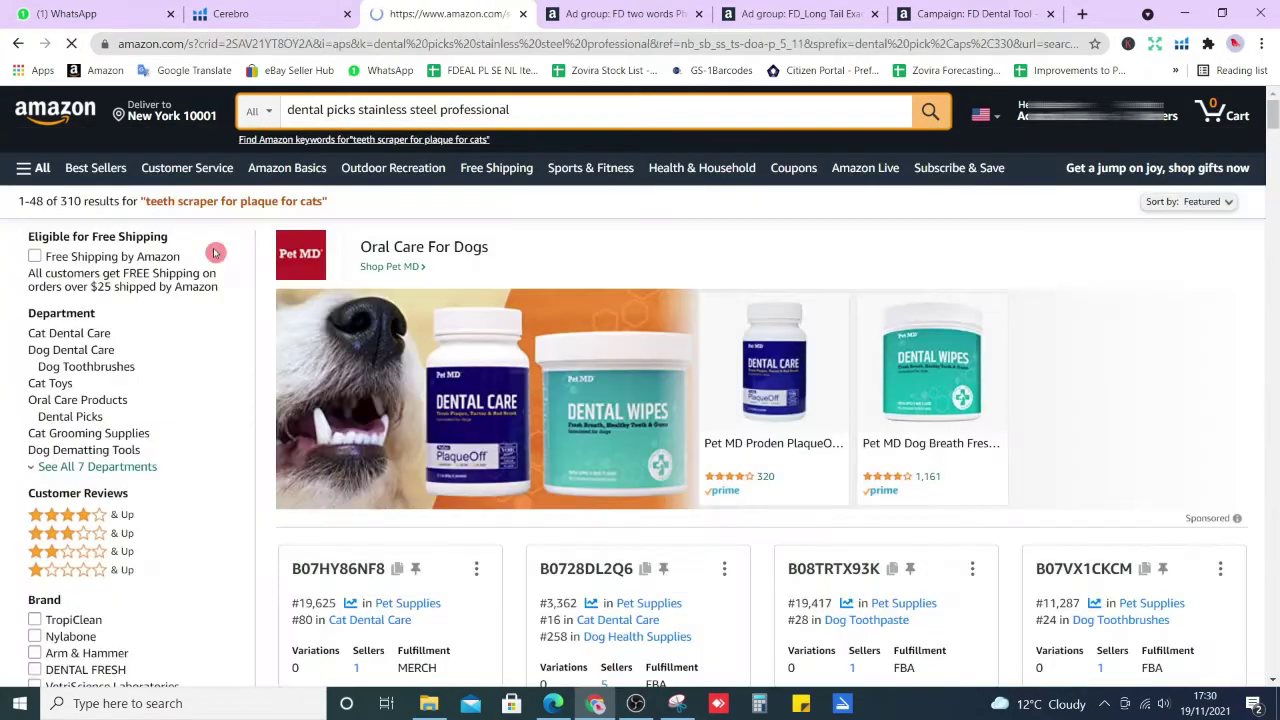
triple_click(409, 108)
key(ctrl+c)
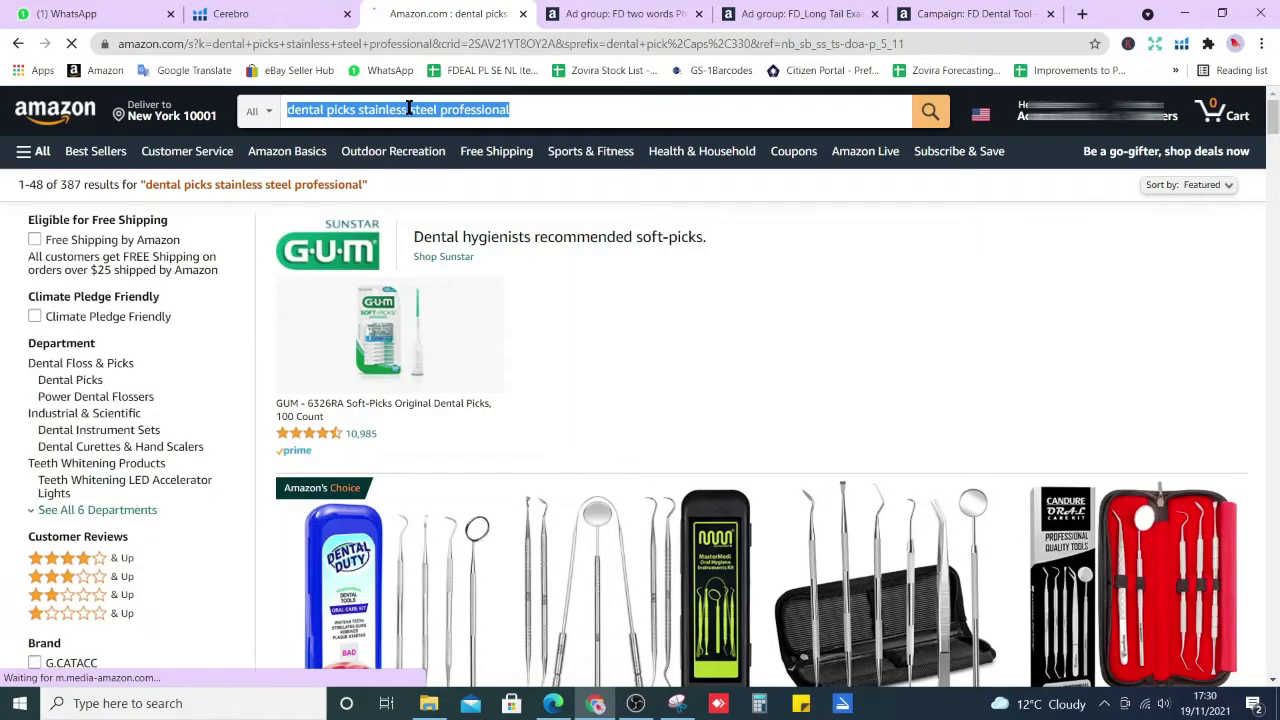
scroll(514, 331, down, 5)
scroll(535, 345, down, 3)
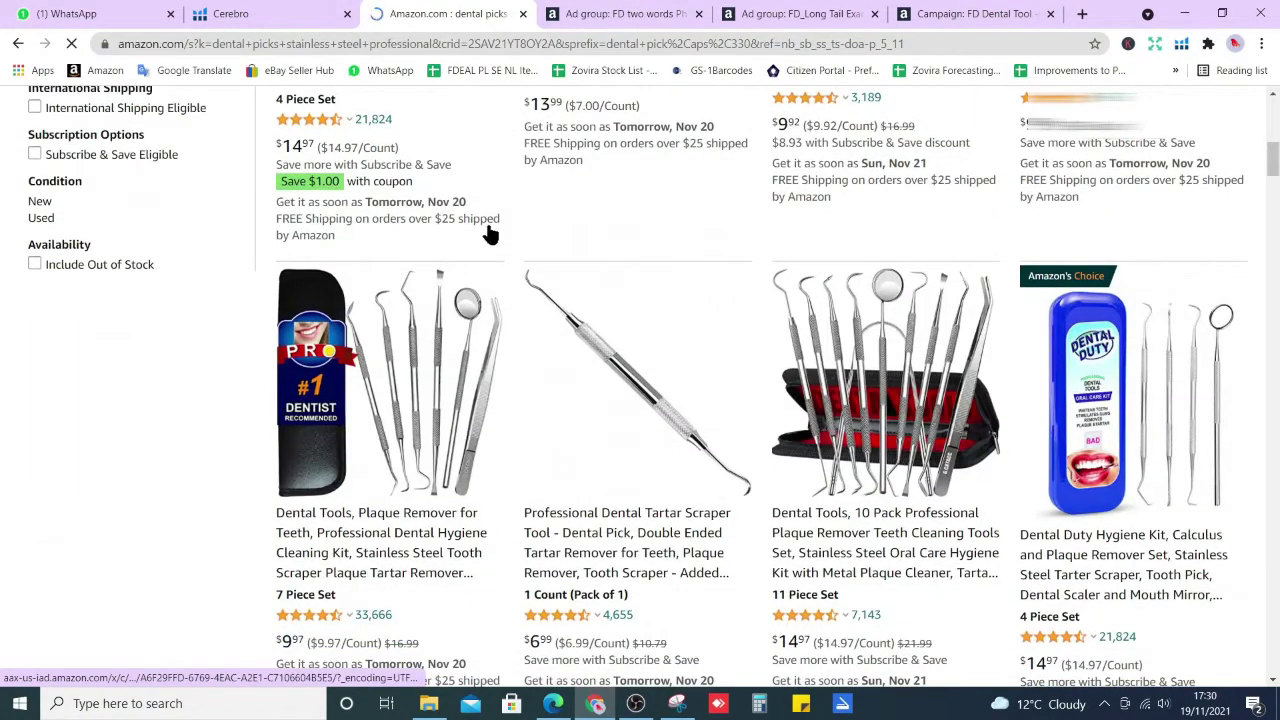
Step: Try to stage dental picks stainless steel professional in FD_Long Tail Exact in place of the teeth scraper keywords, and clear the staged list
click(805, 16)
click(417, 290)
key(ctrl+v)
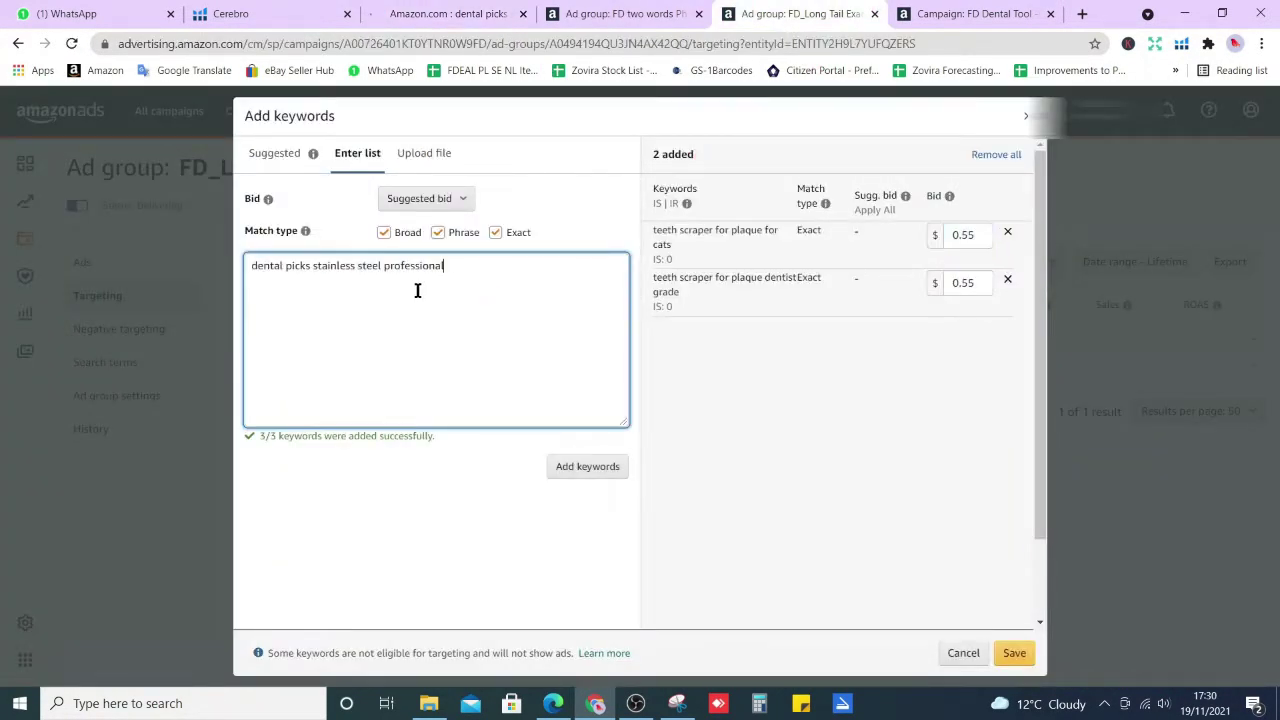
click(1008, 234)
click(1009, 236)
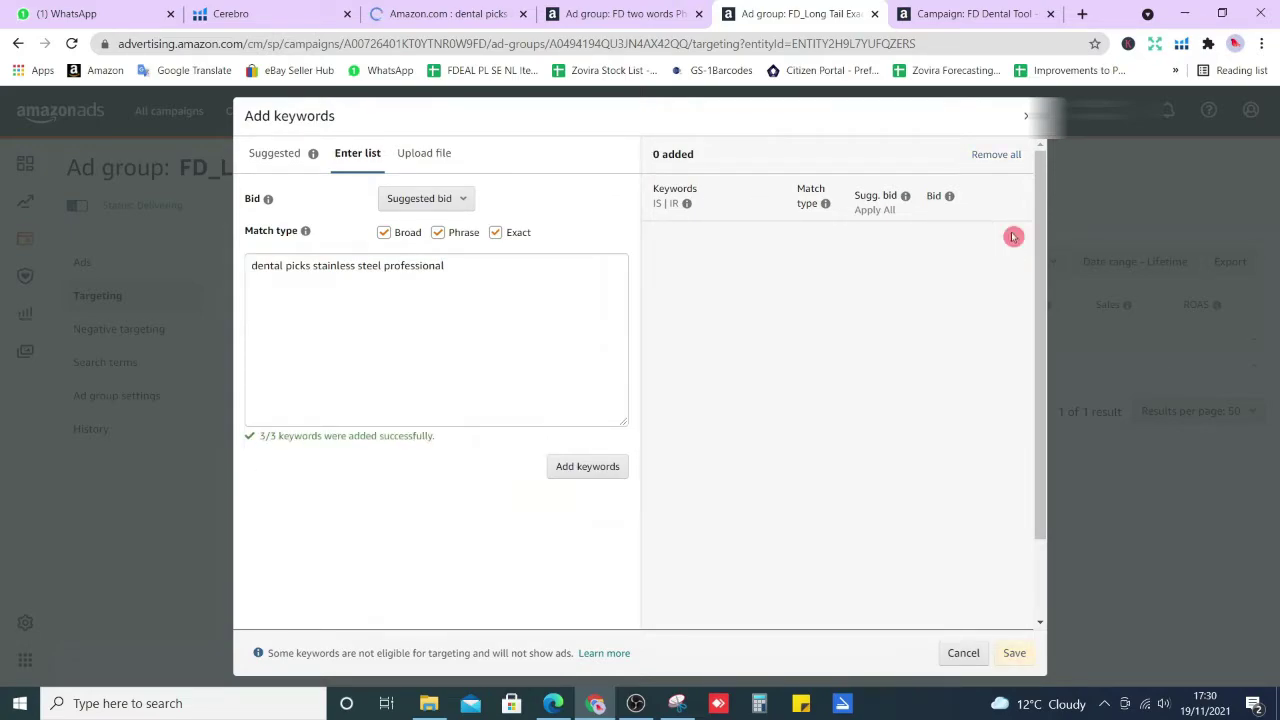
click(560, 467)
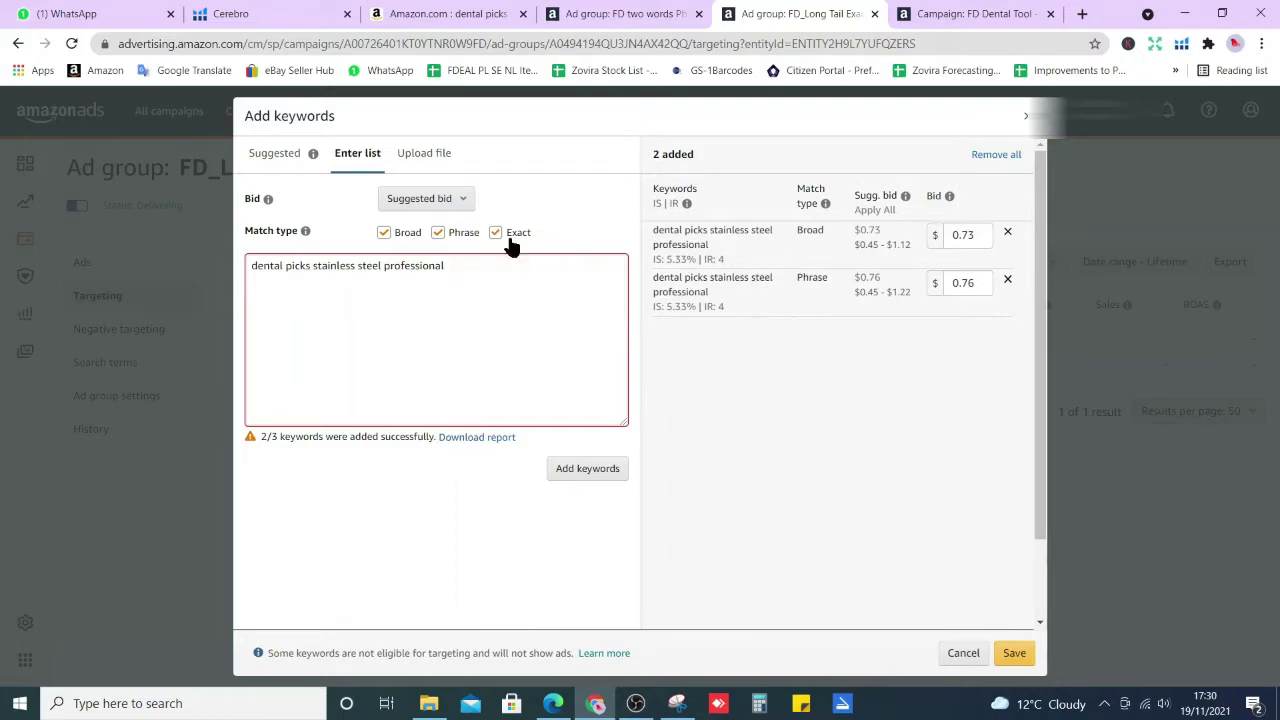
click(1005, 156)
Step: Examine the Cerebro keyword list sorted by organic rank for further short and long-tail keyword candidates
click(230, 14)
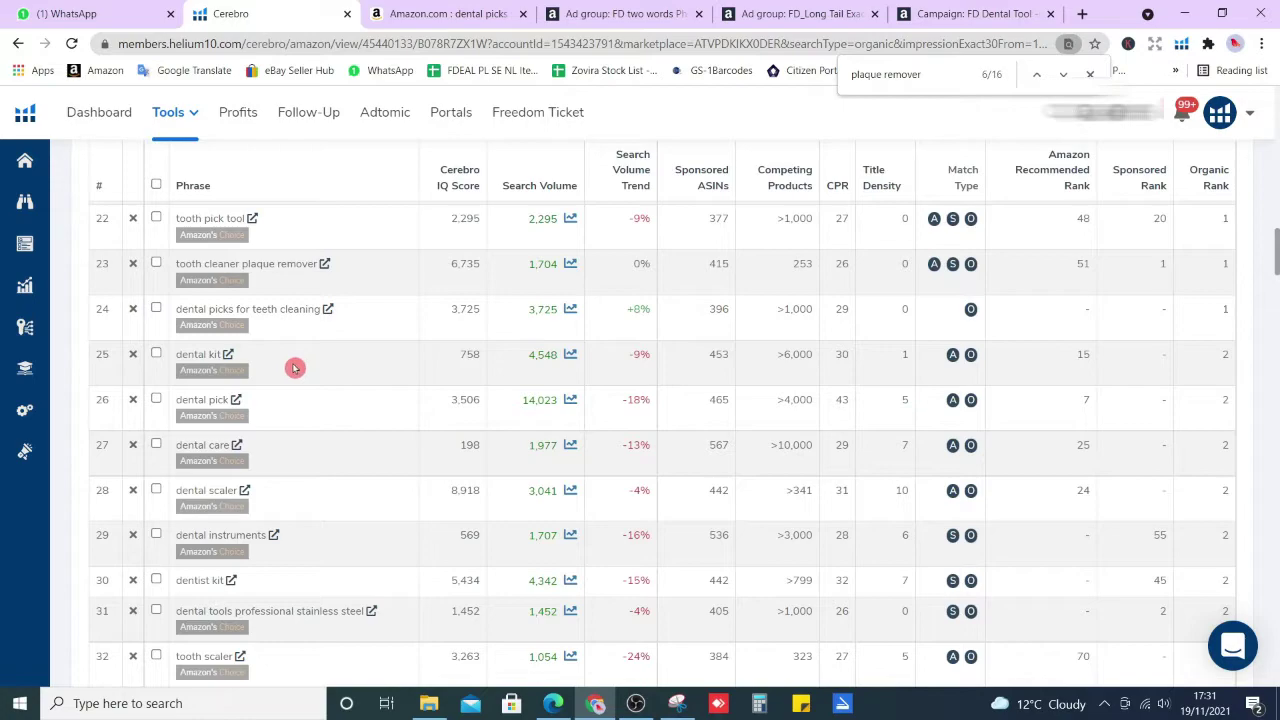
scroll(292, 348, down, 1)
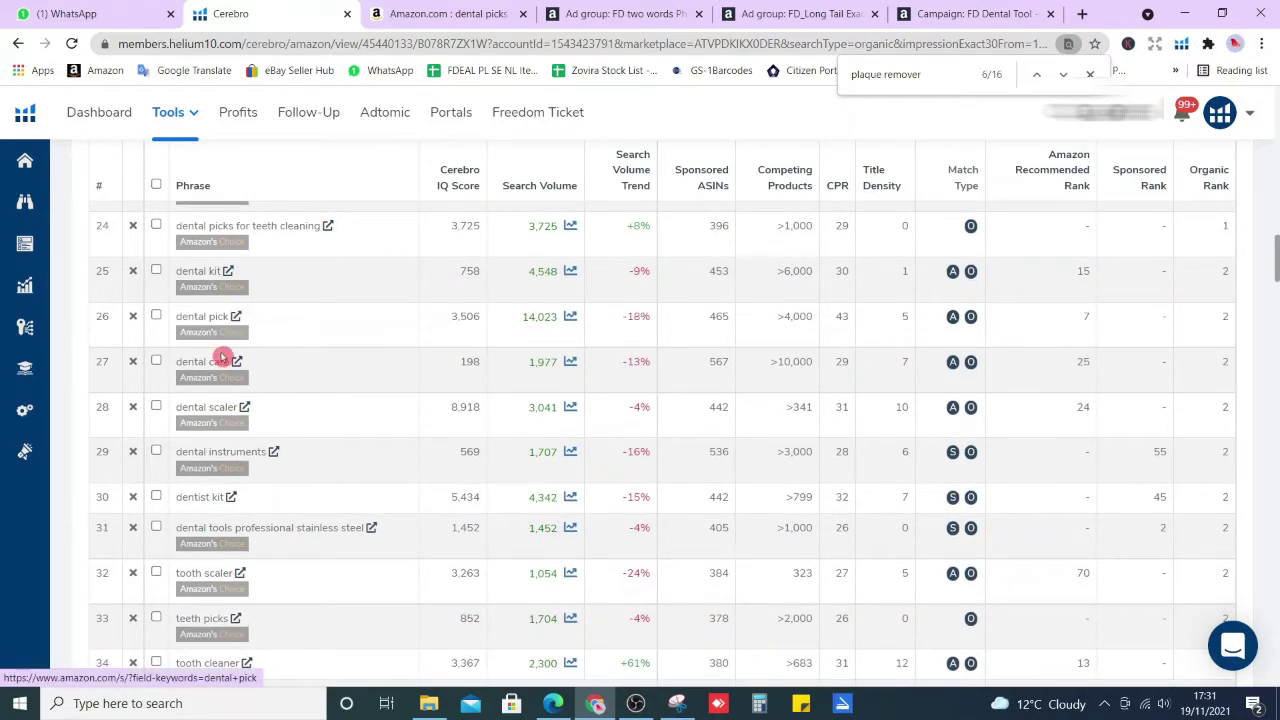
double_click(1226, 362)
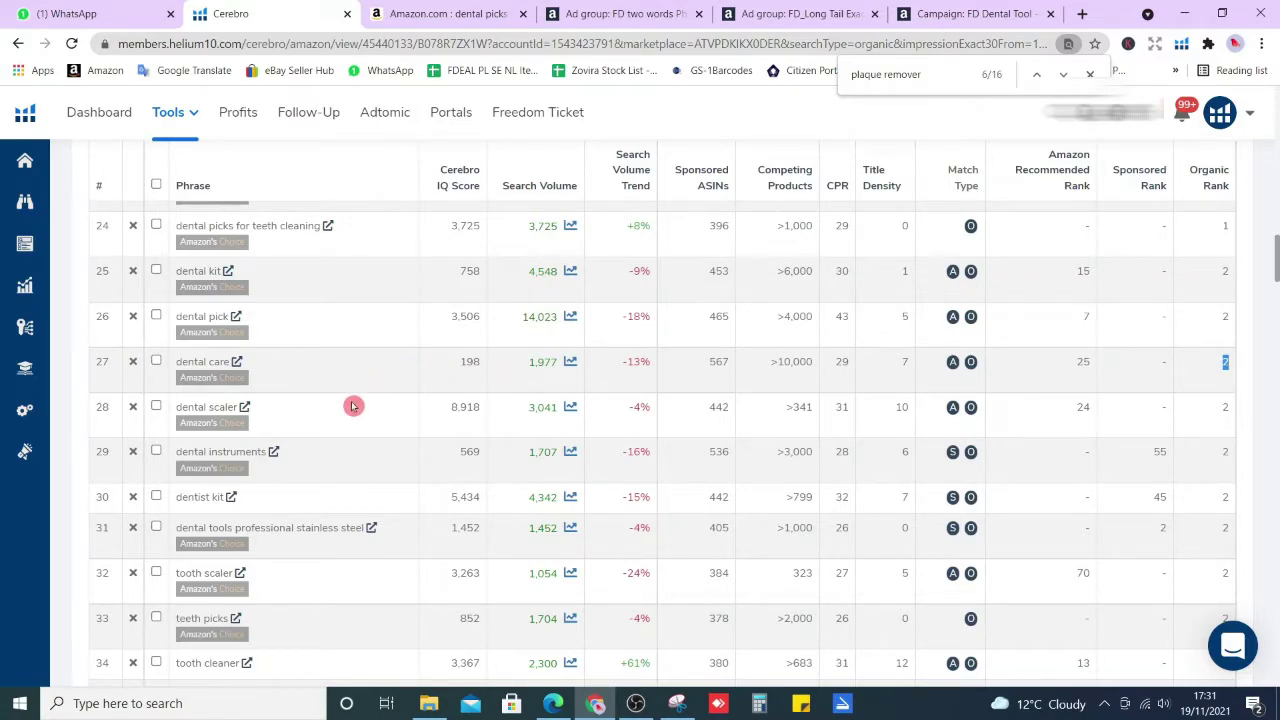
scroll(353, 406, down, 1)
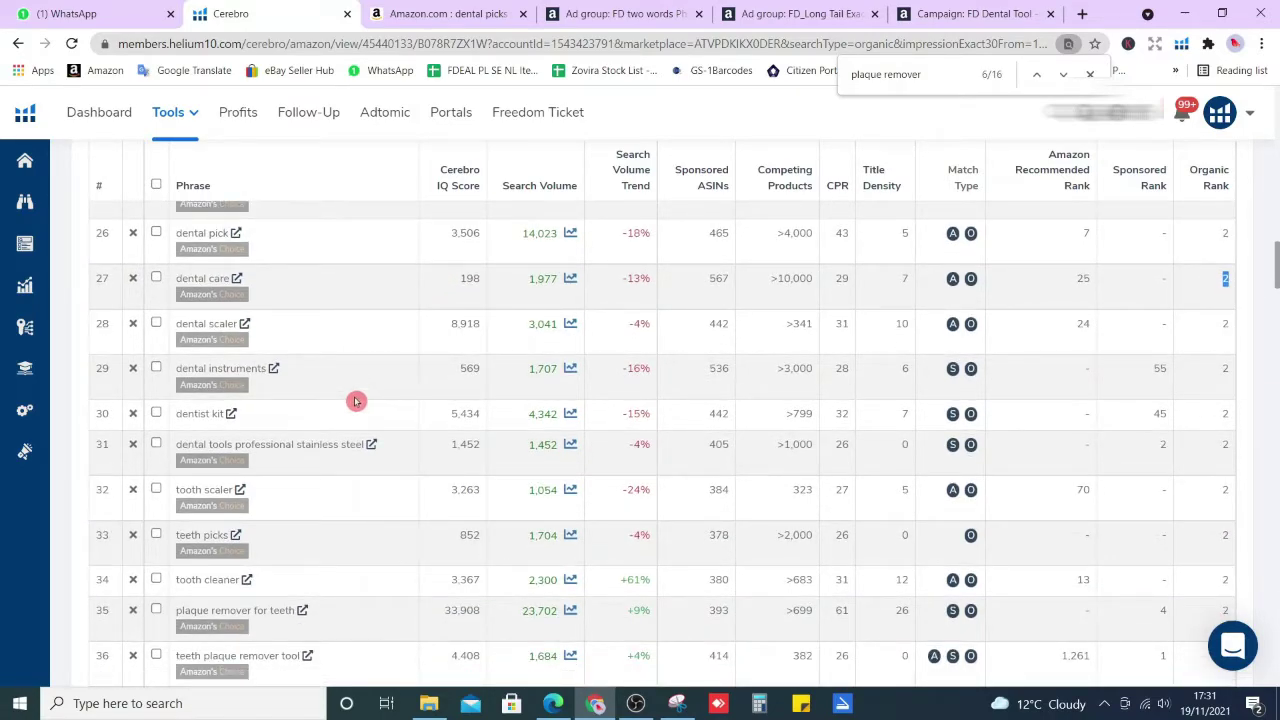
scroll(356, 401, down, 2)
scroll(325, 385, down, 1)
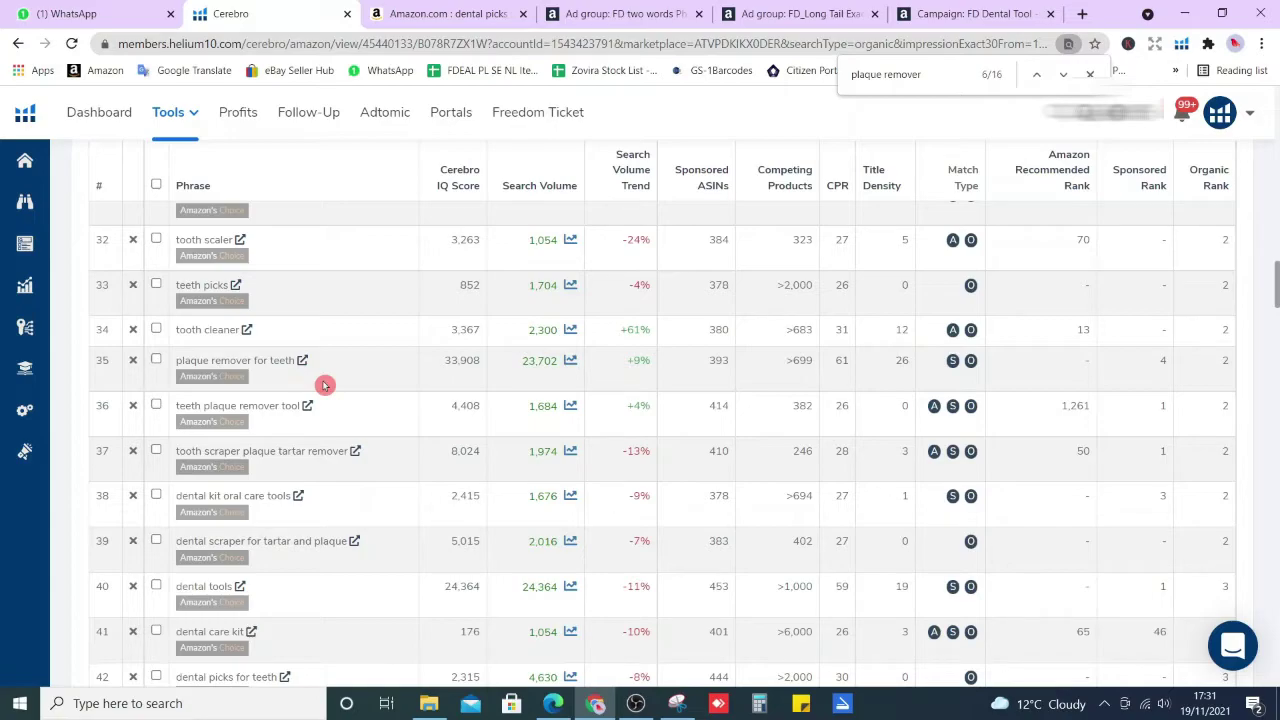
scroll(323, 408, down, 1)
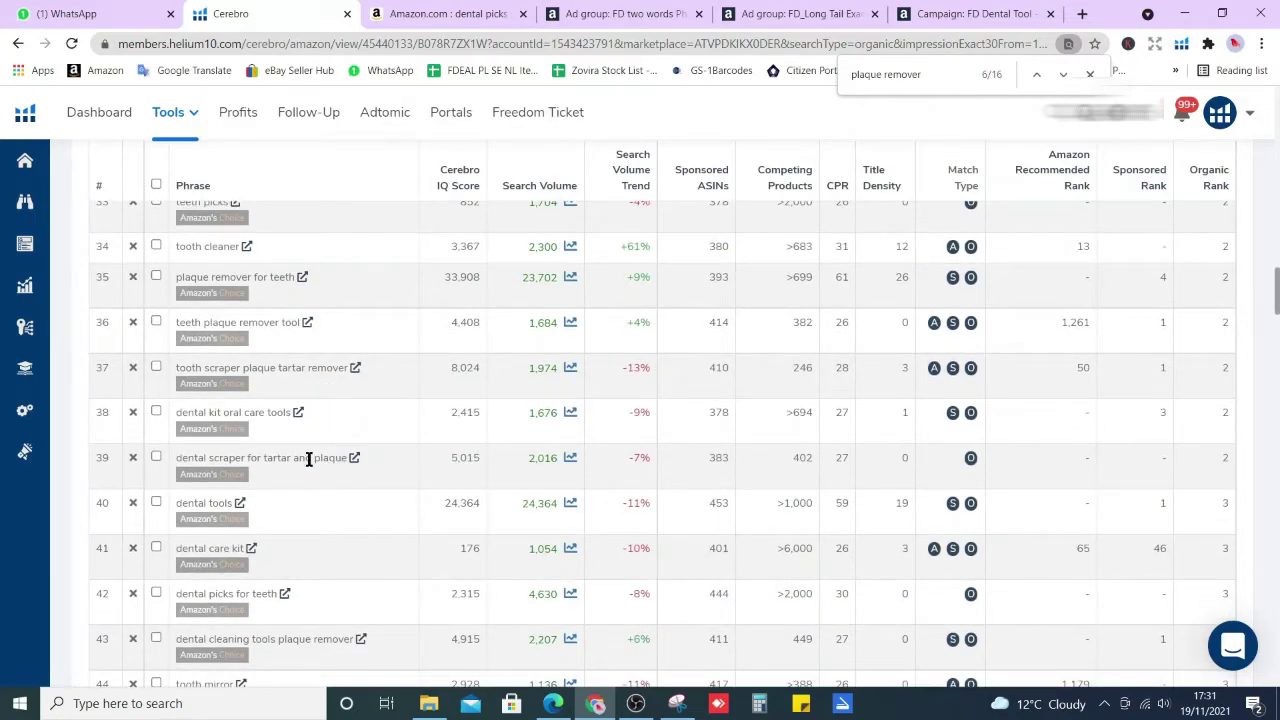
scroll(312, 440, down, 2)
scroll(294, 404, down, 1)
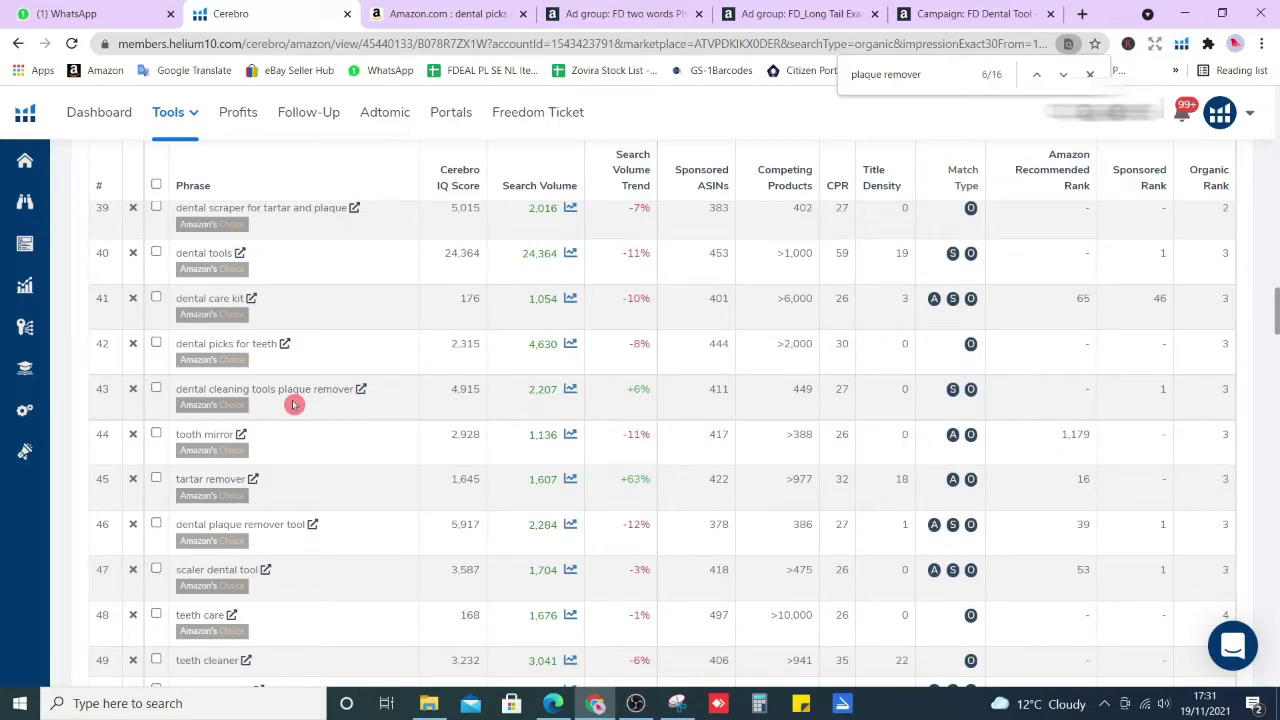
scroll(294, 404, down, 1)
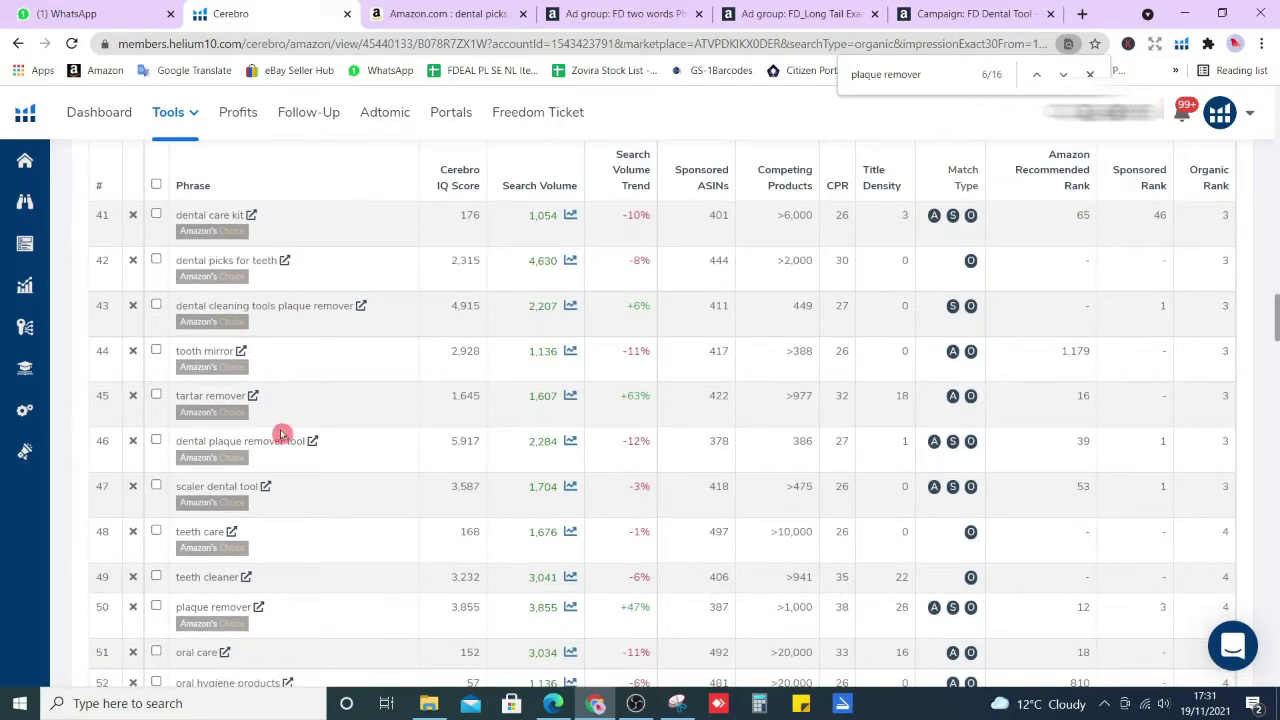
scroll(346, 390, down, 2)
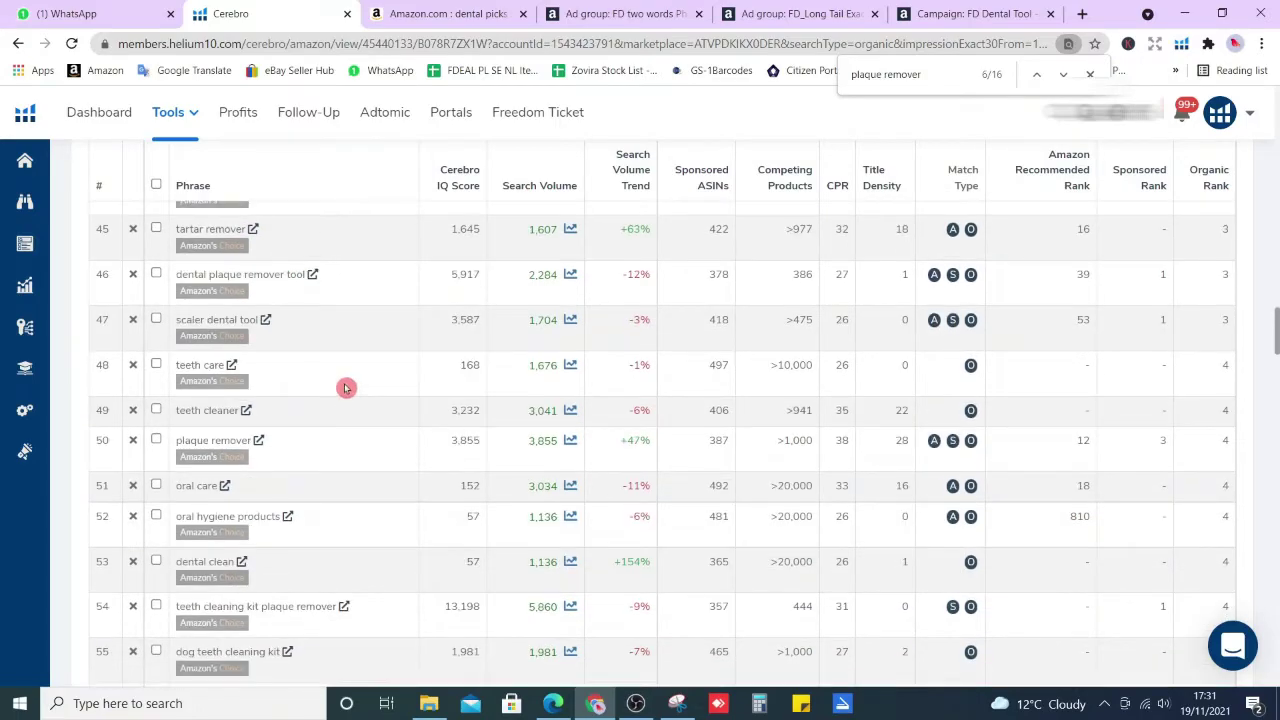
scroll(346, 388, down, 2)
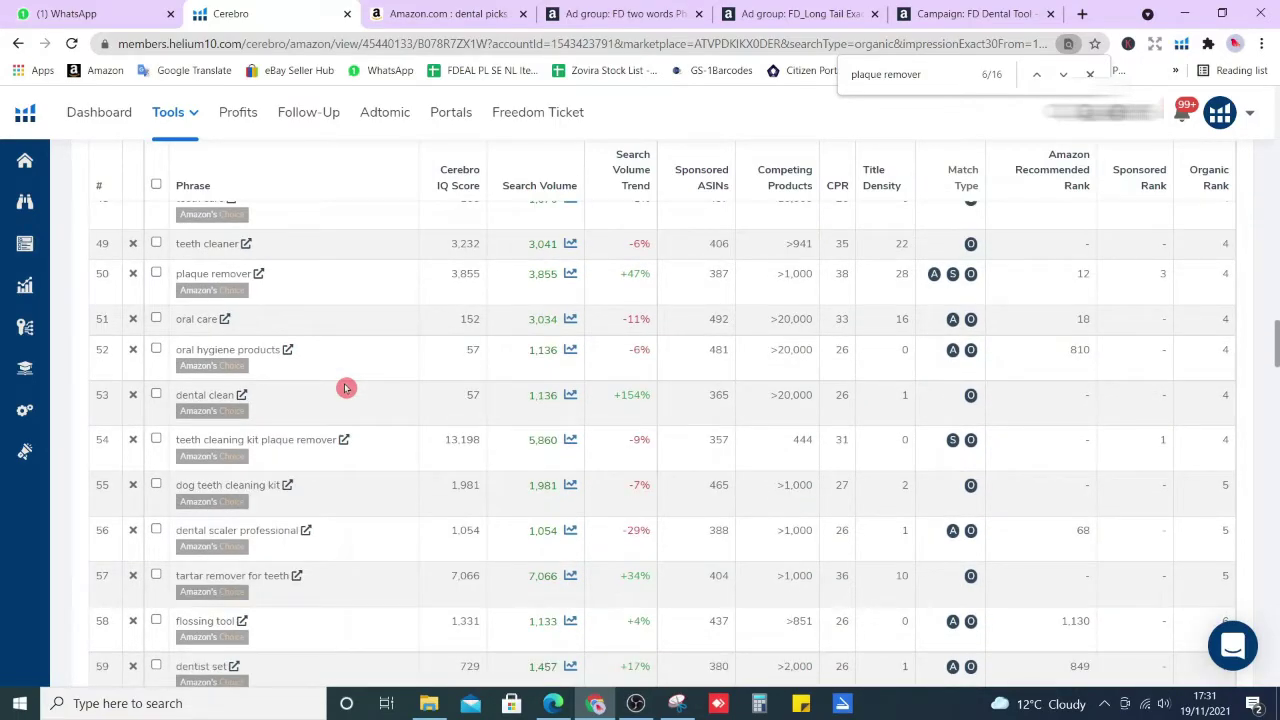
scroll(346, 388, down, 2)
scroll(348, 385, up, 12)
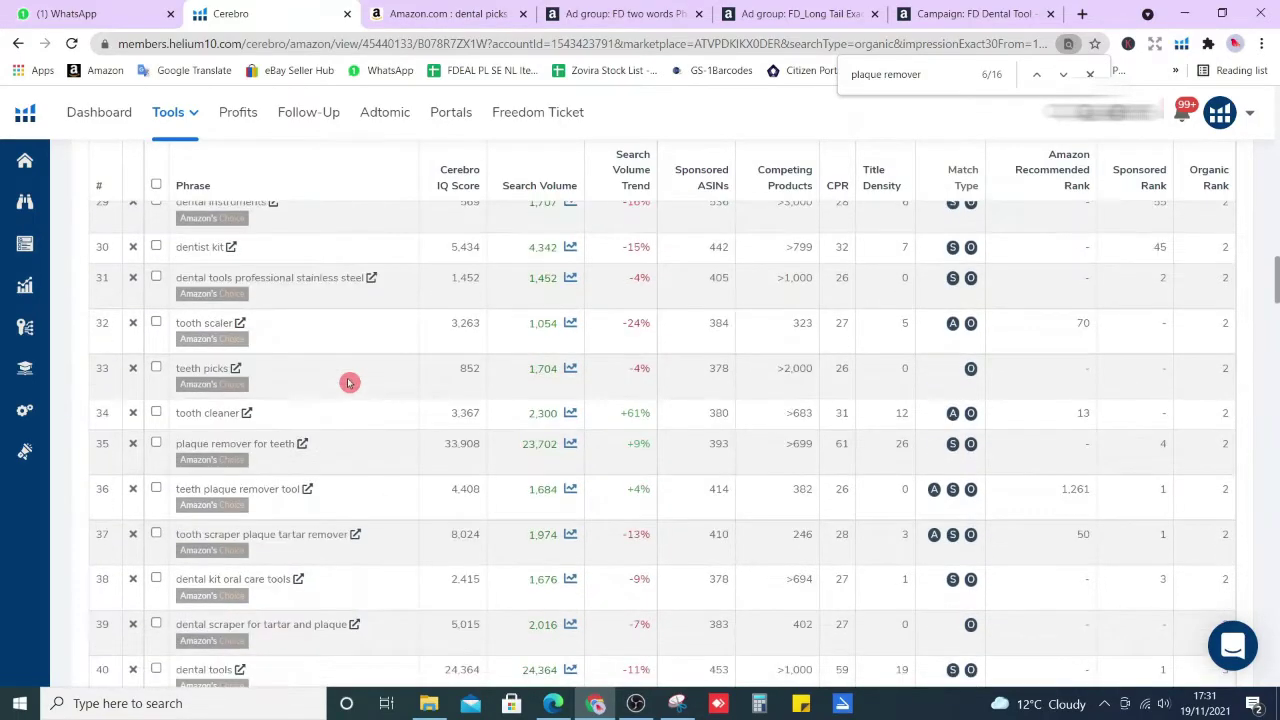
scroll(348, 383, up, 15)
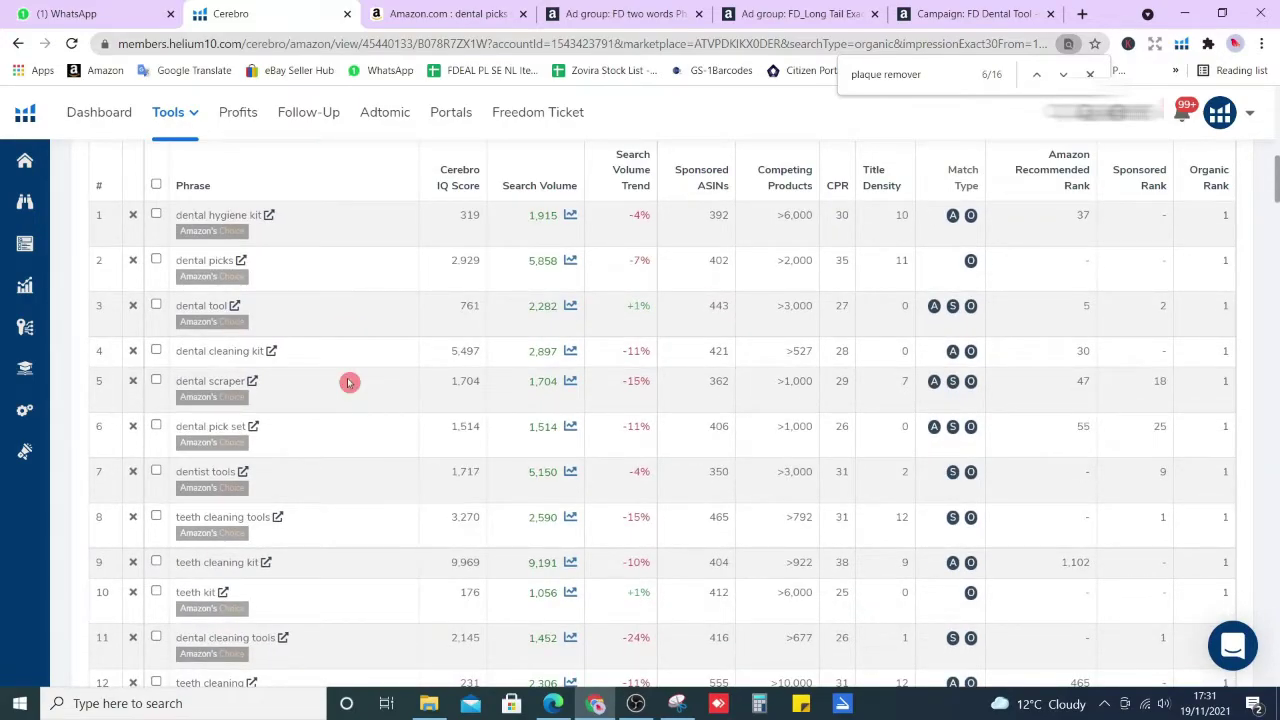
scroll(349, 383, up, 1)
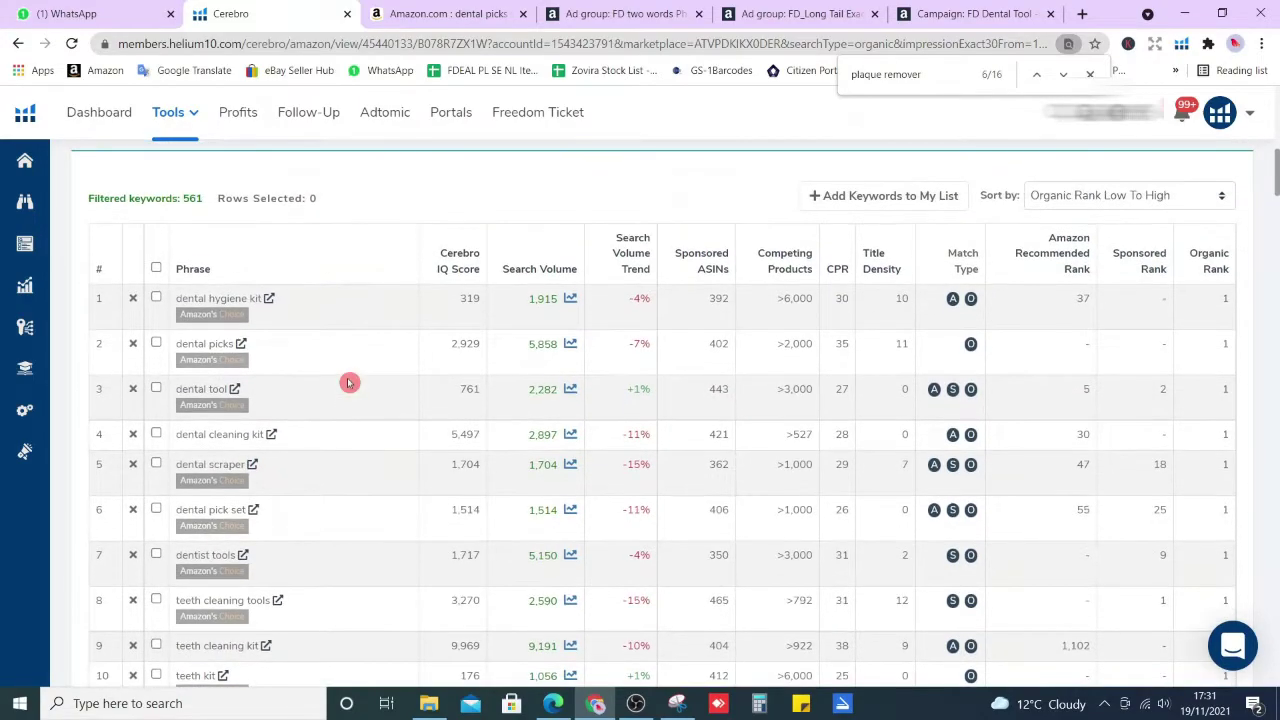
Step: Check the search volume and organic rank of dental picks in the Cerebro results and select the phrase
triple_click(222, 342)
click(219, 385)
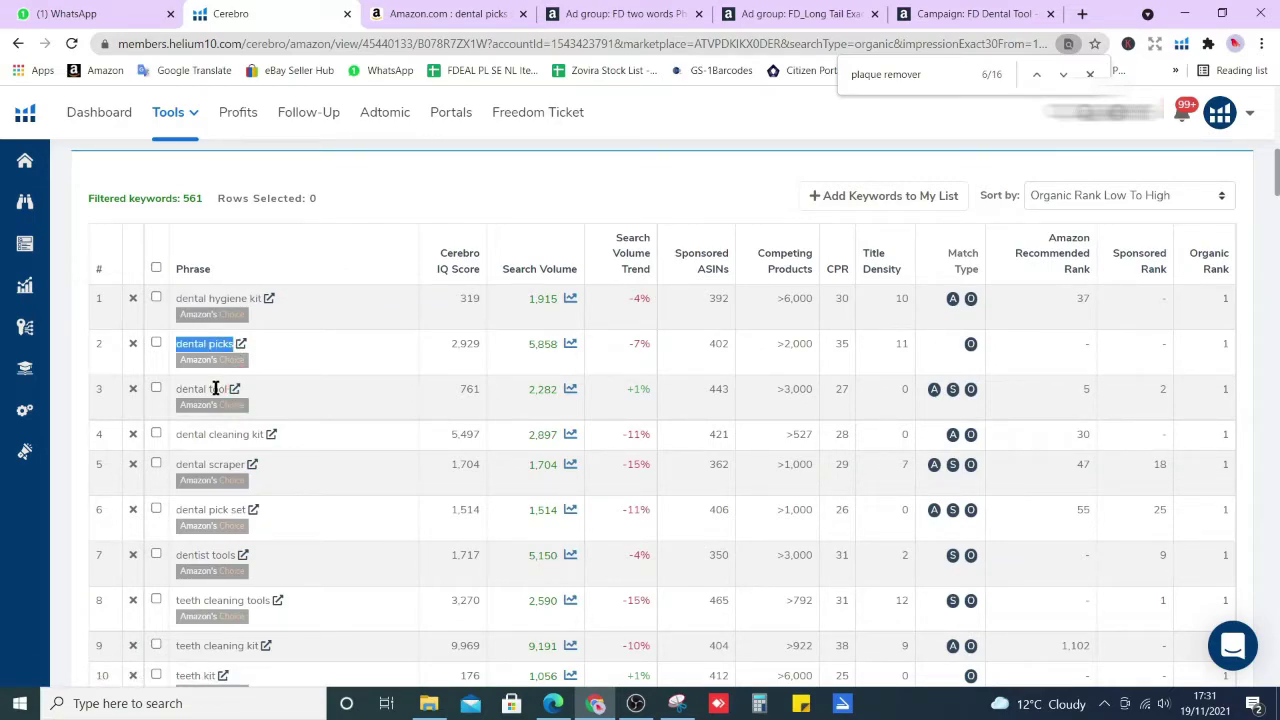
click(497, 349)
double_click(1225, 344)
triple_click(195, 340)
Step: Browse the Amazon results for dental picks stainless steel professional, then look up search suggestions for dental picks and dental picks cream
click(448, 14)
scroll(415, 189, up, 10)
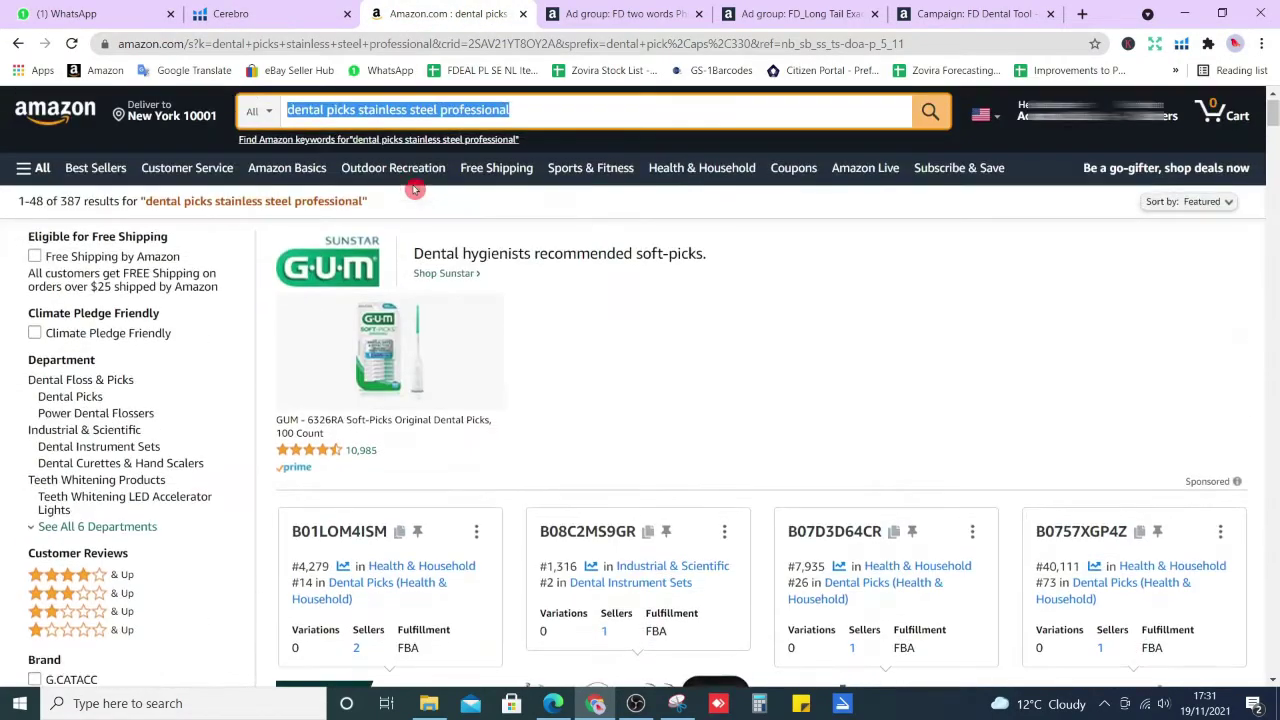
scroll(520, 118, down, 10)
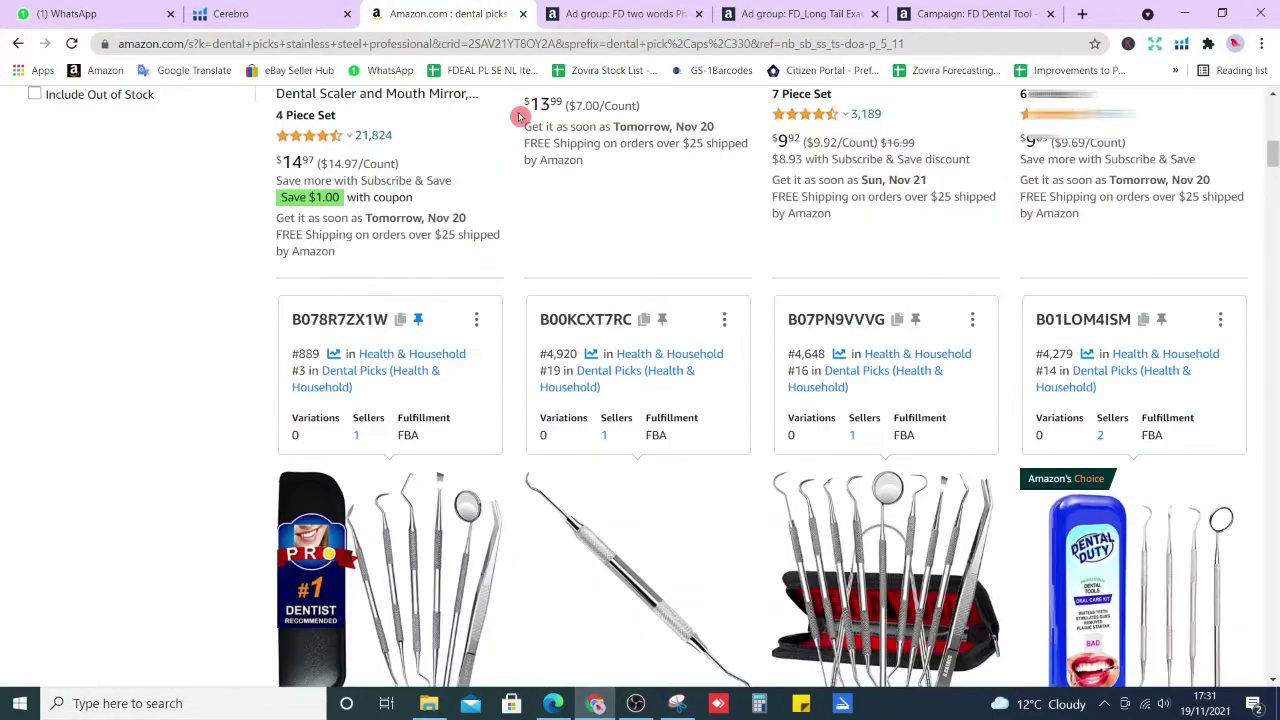
text(dental picks)
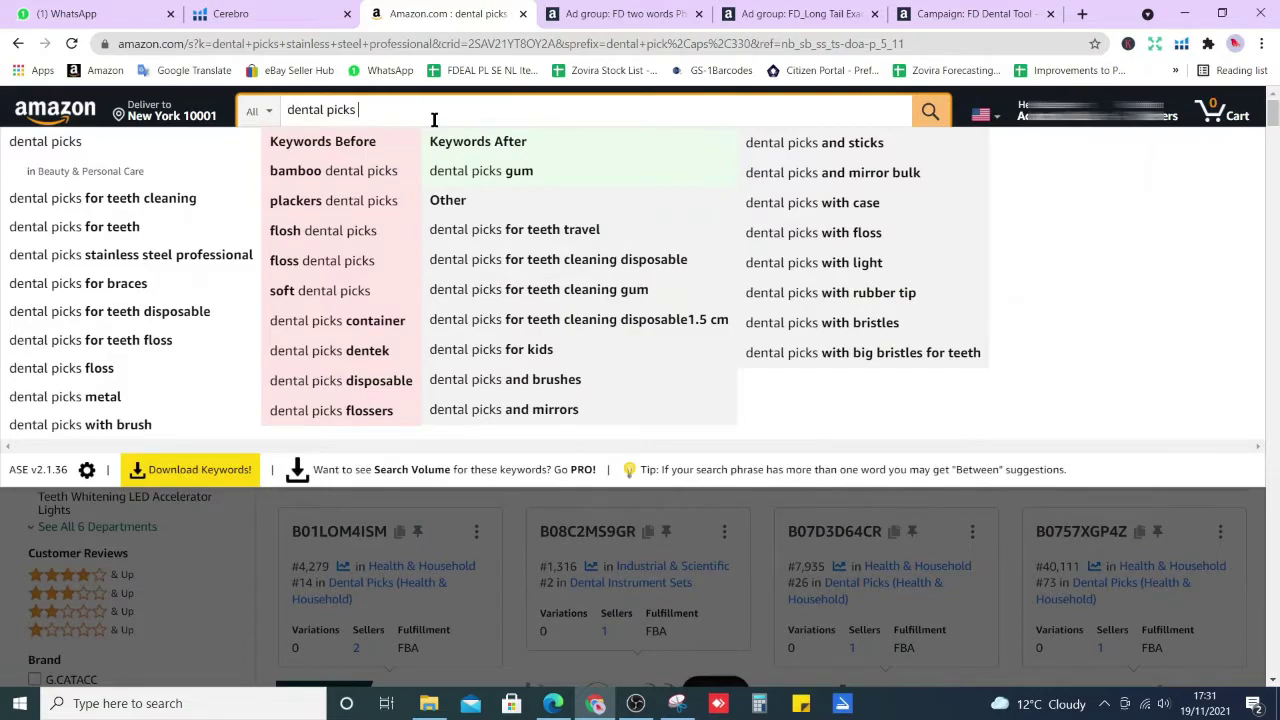
text( crwe)
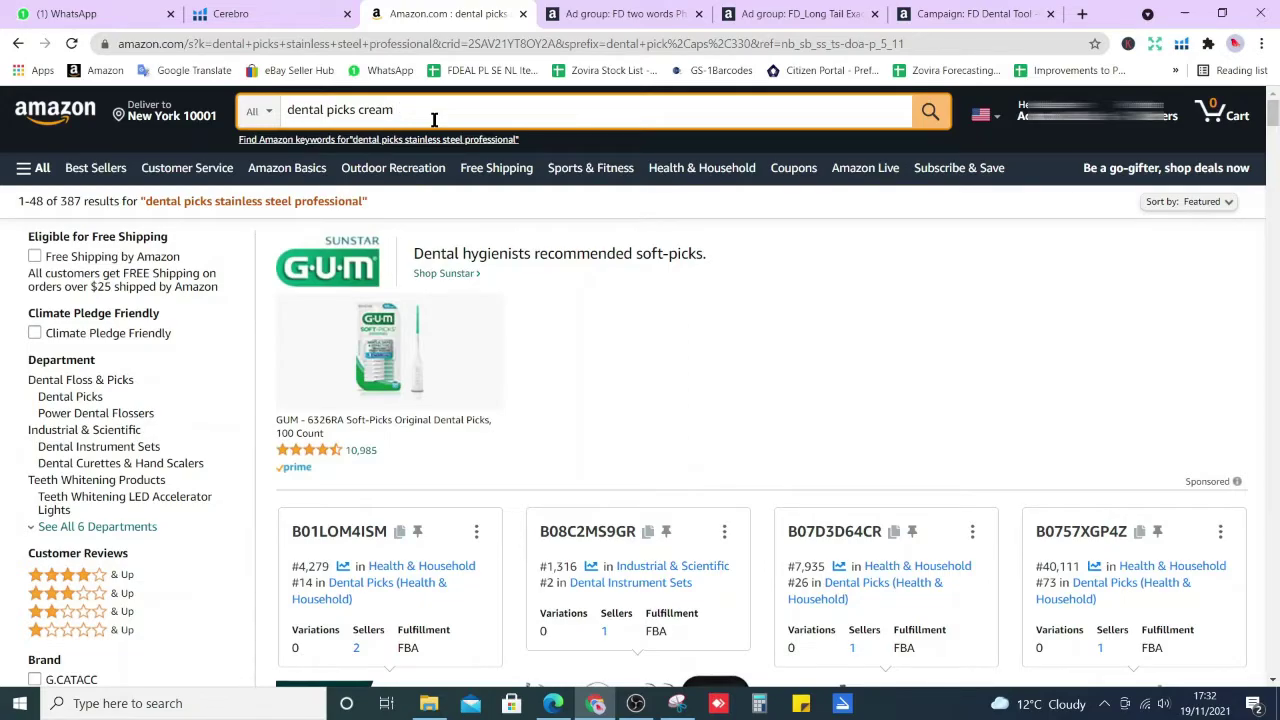
key(BackSpace)
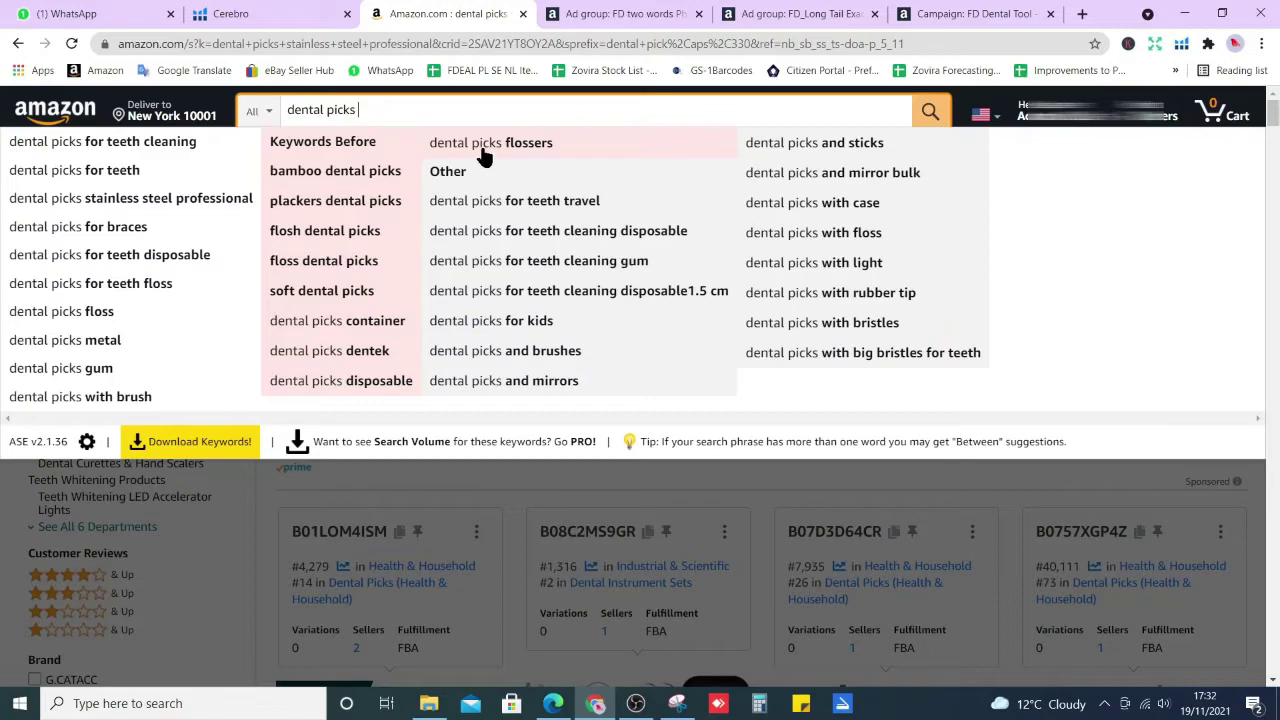
Step: Open the bamboo dental picks suggestion in Amazon and examine which kinds of products it lists
click(329, 182)
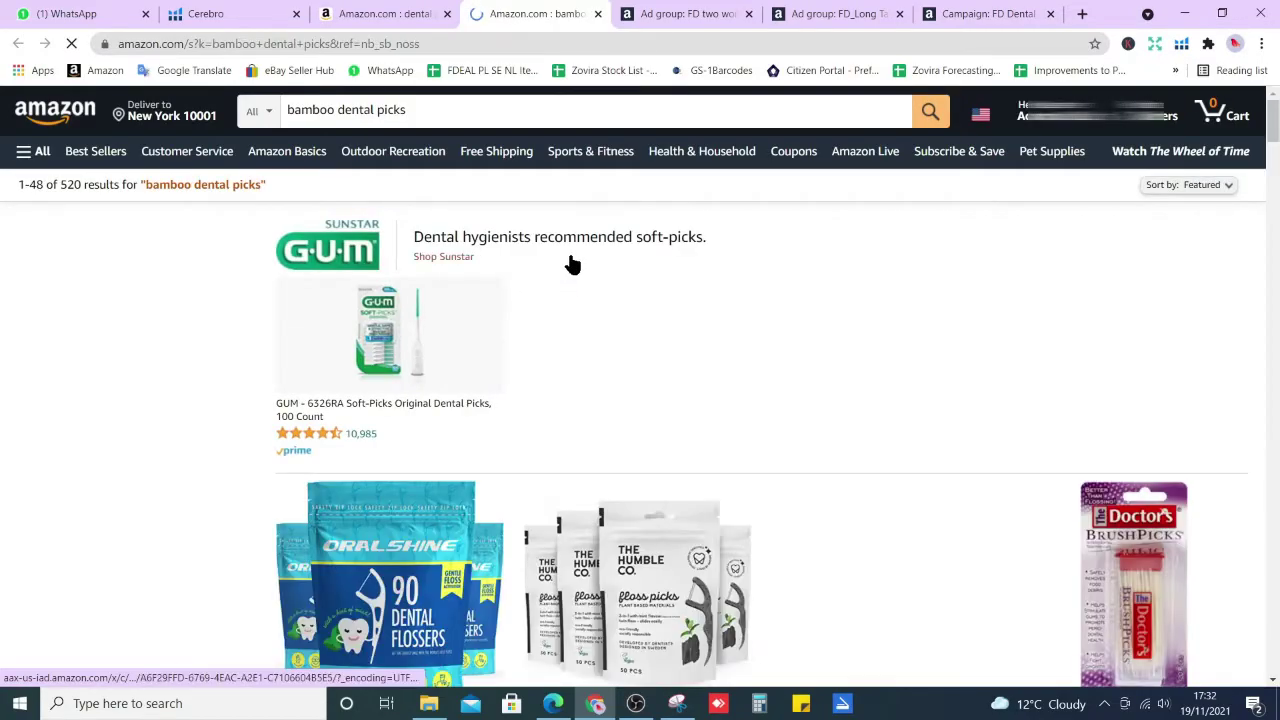
scroll(572, 264, down, 2)
scroll(572, 264, down, 10)
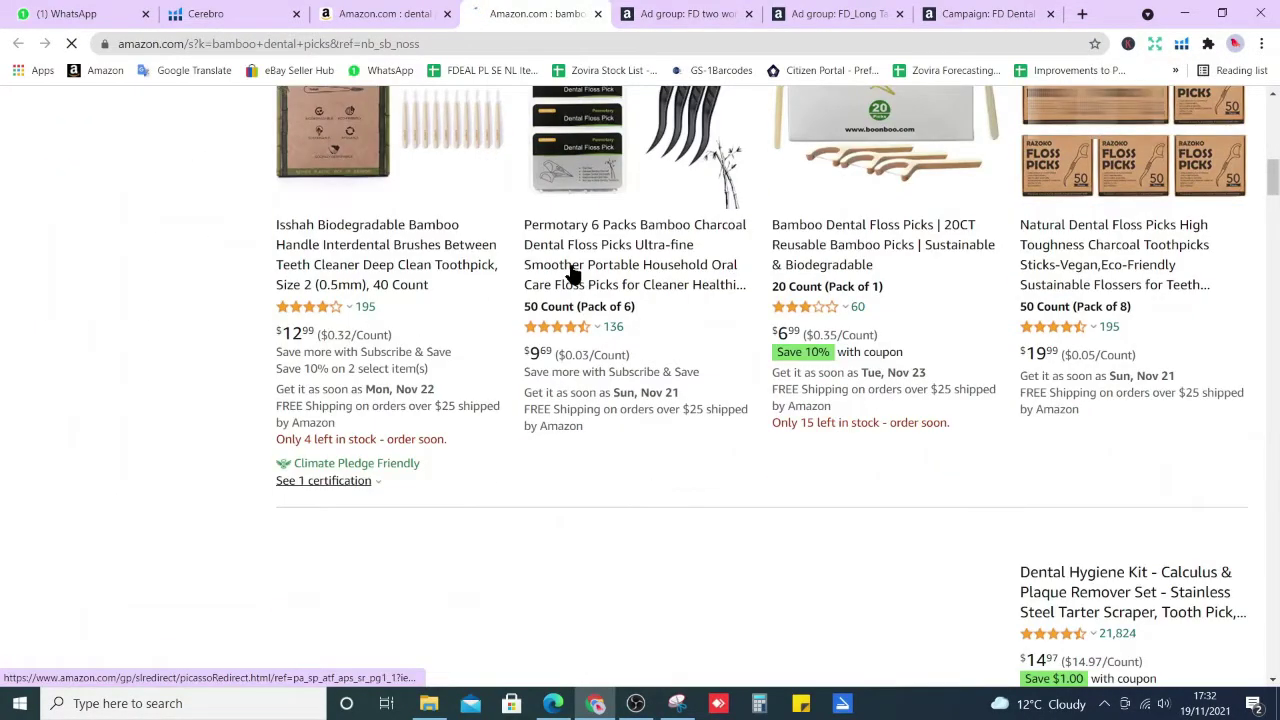
scroll(131, 291, down, 9)
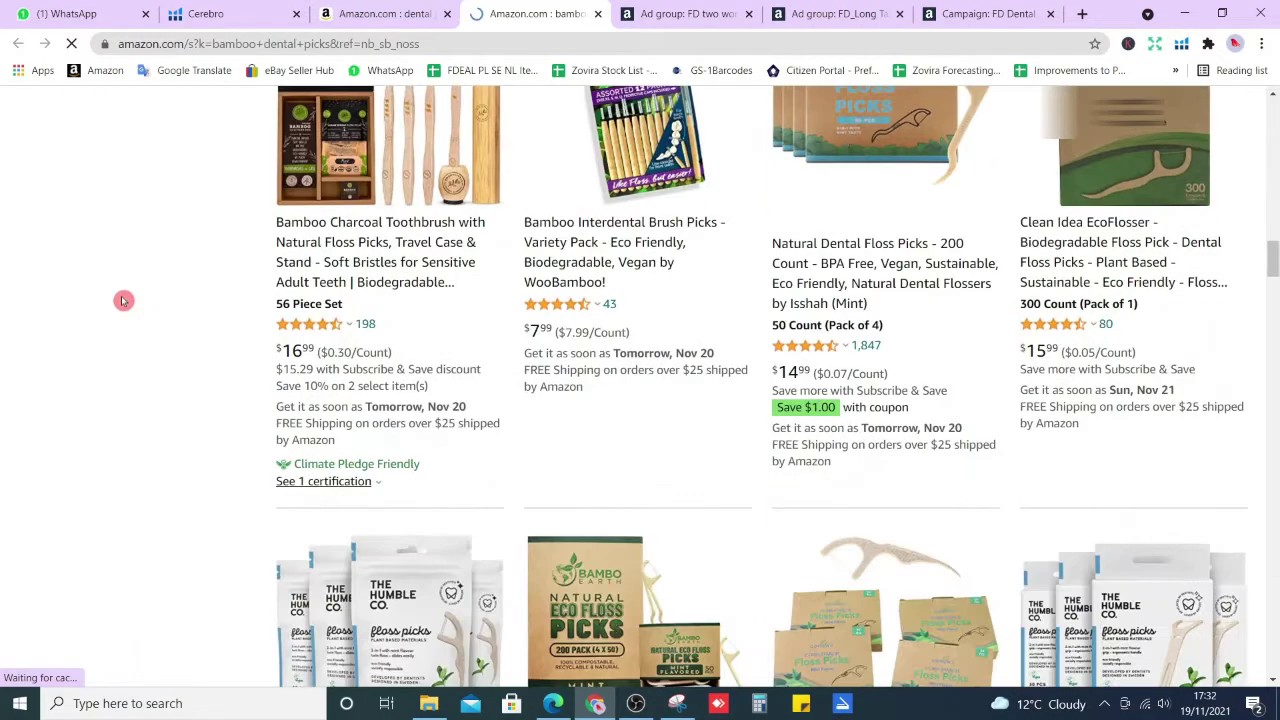
scroll(123, 300, up, 15)
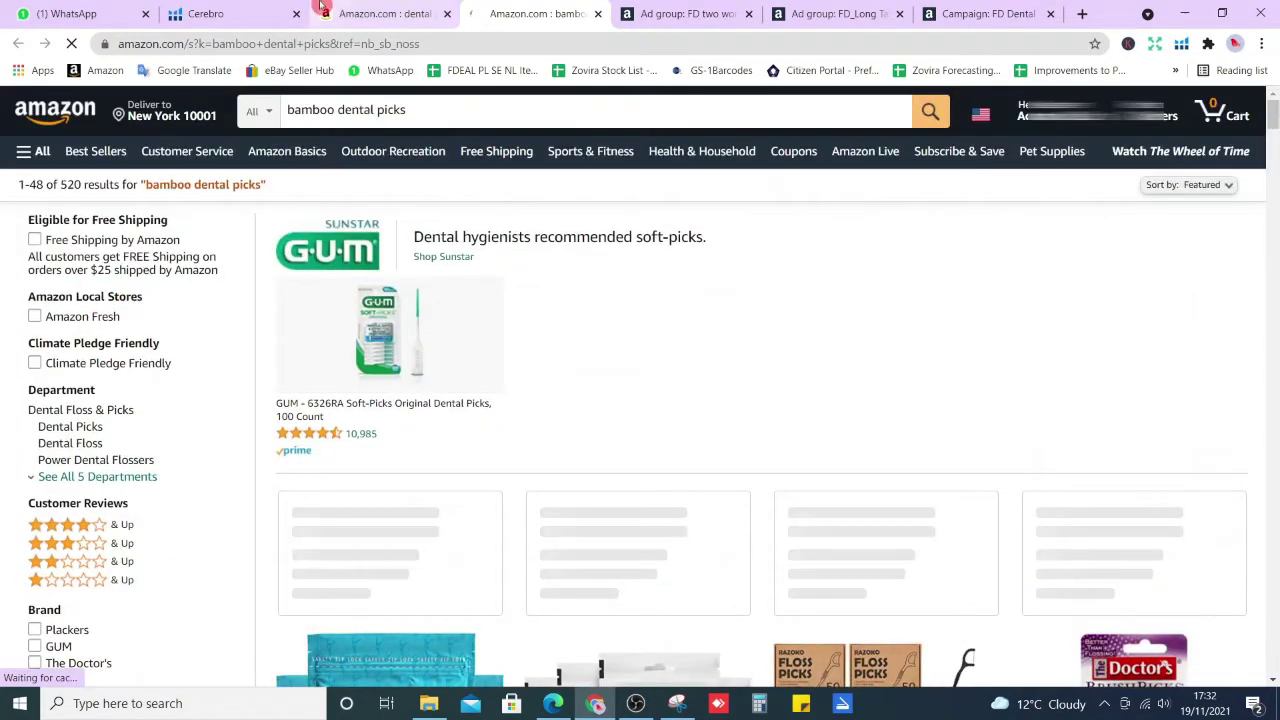
Step: Revisit the Cerebro list, close the bamboo dental picks results, and bring up Amazon's suggestions for dental picks again
click(215, 14)
click(255, 450)
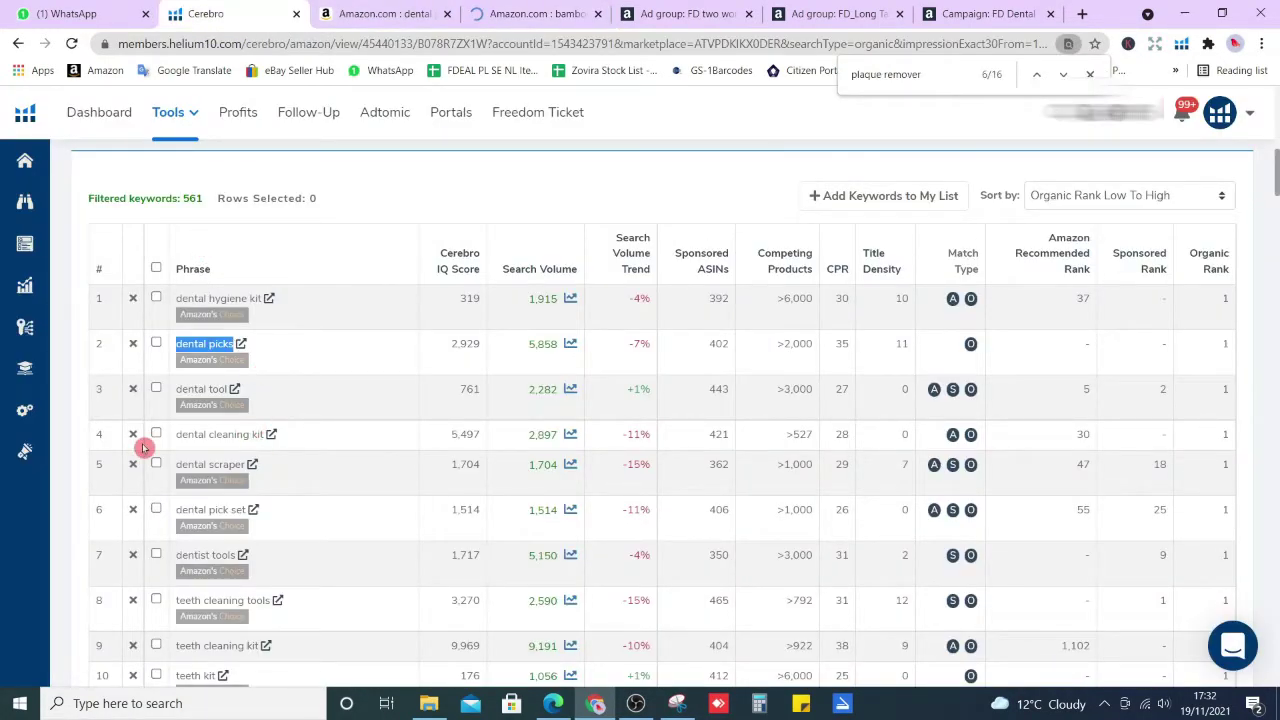
click(425, 5)
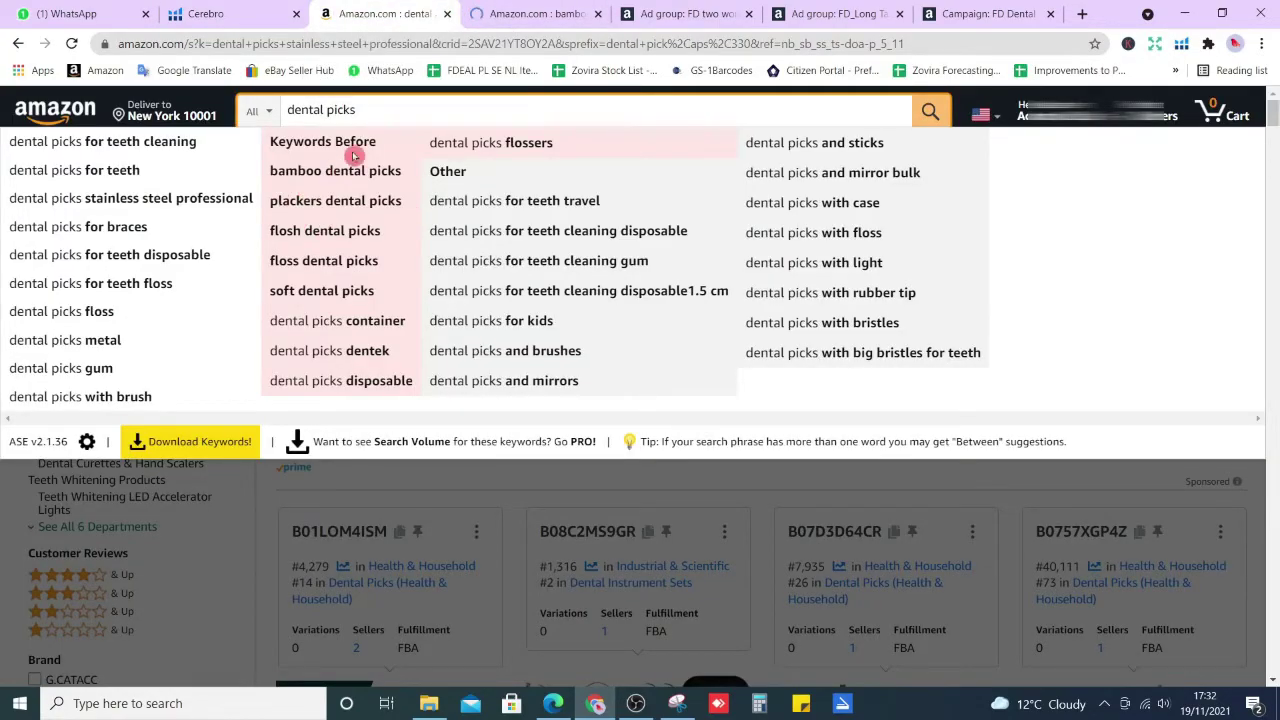
click(182, 150)
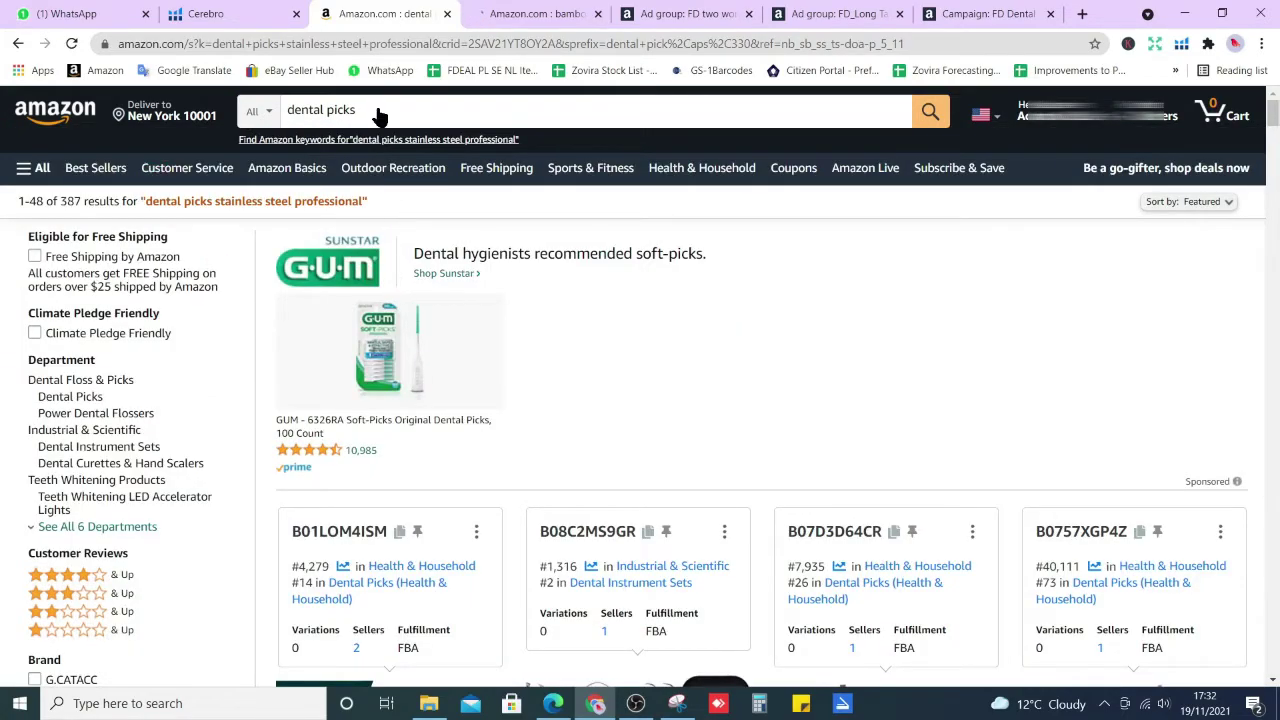
click(530, 14)
click(400, 14)
click(598, 14)
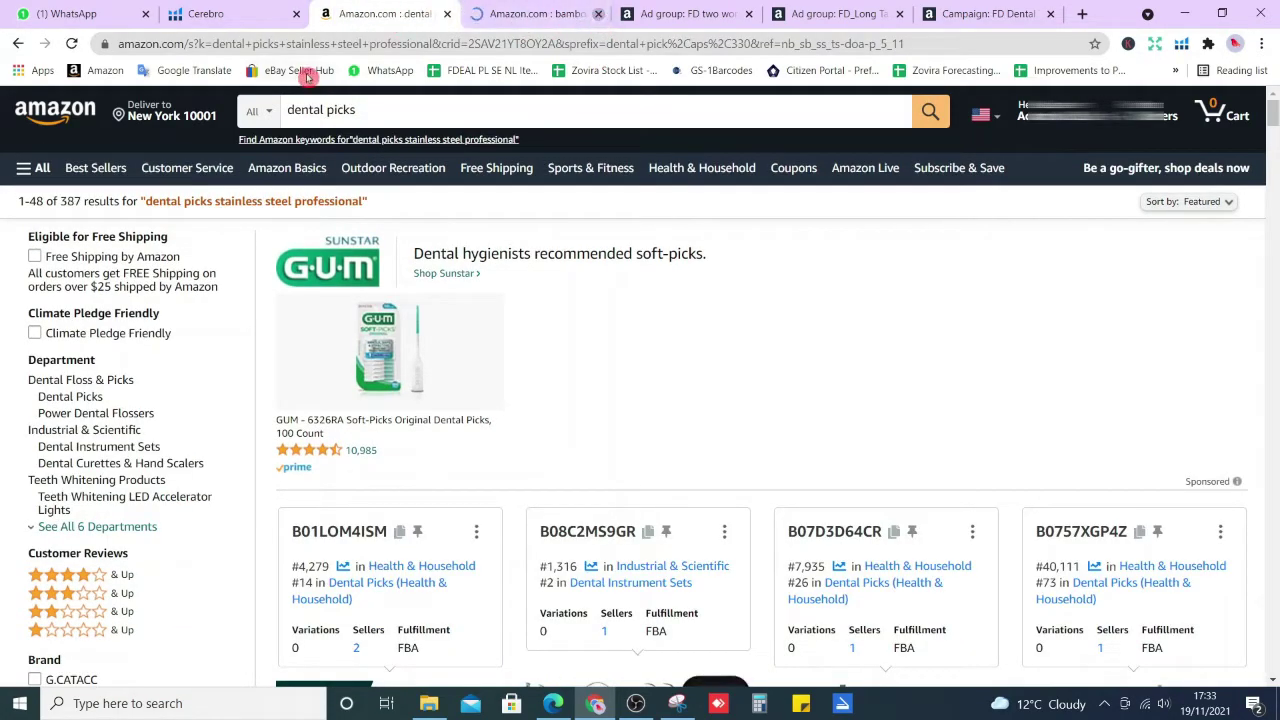
click(398, 121)
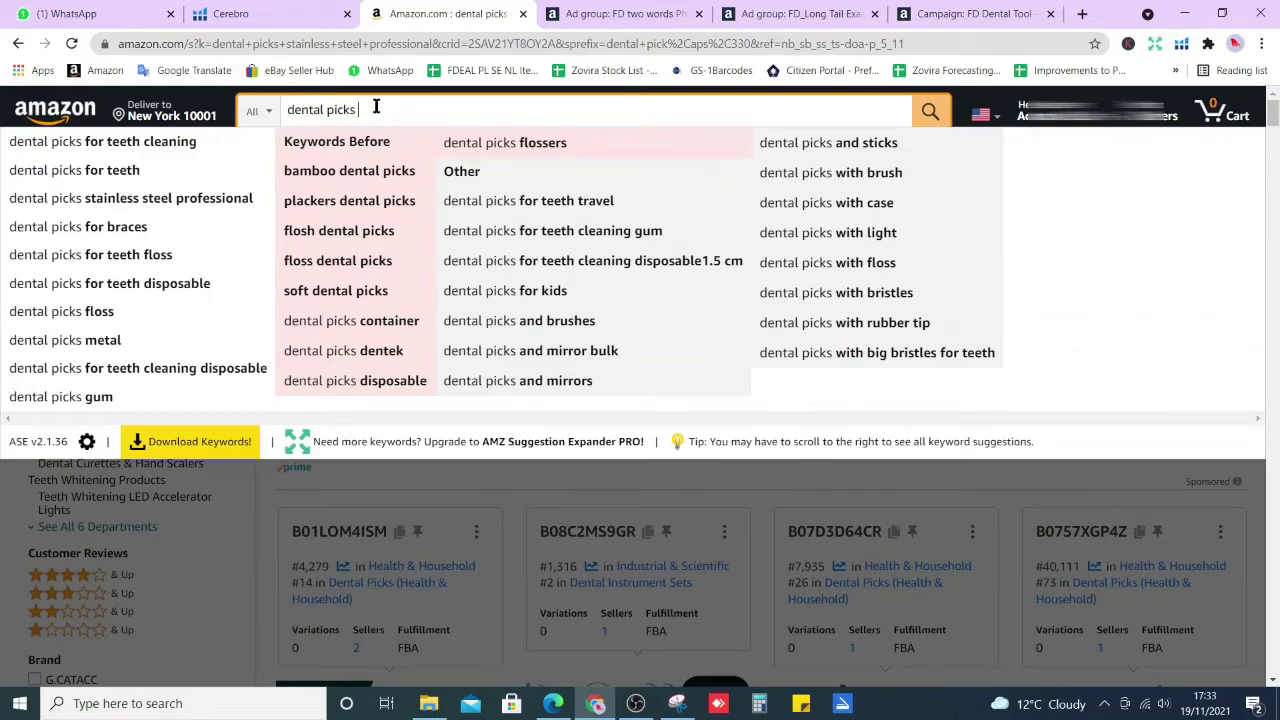
Step: Review the Cerebro keyword list and its filter settings, and close the page search for plaque remover
click(230, 13)
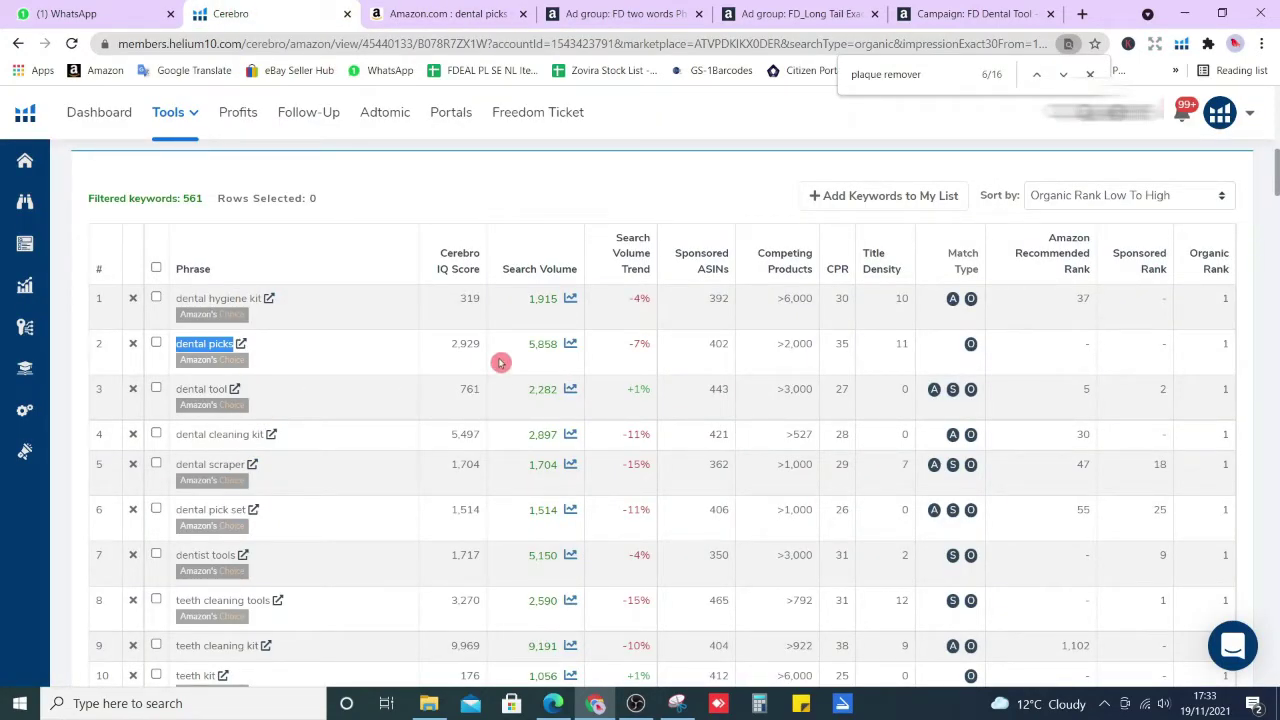
scroll(400, 337, down, 3)
scroll(365, 315, up, 6)
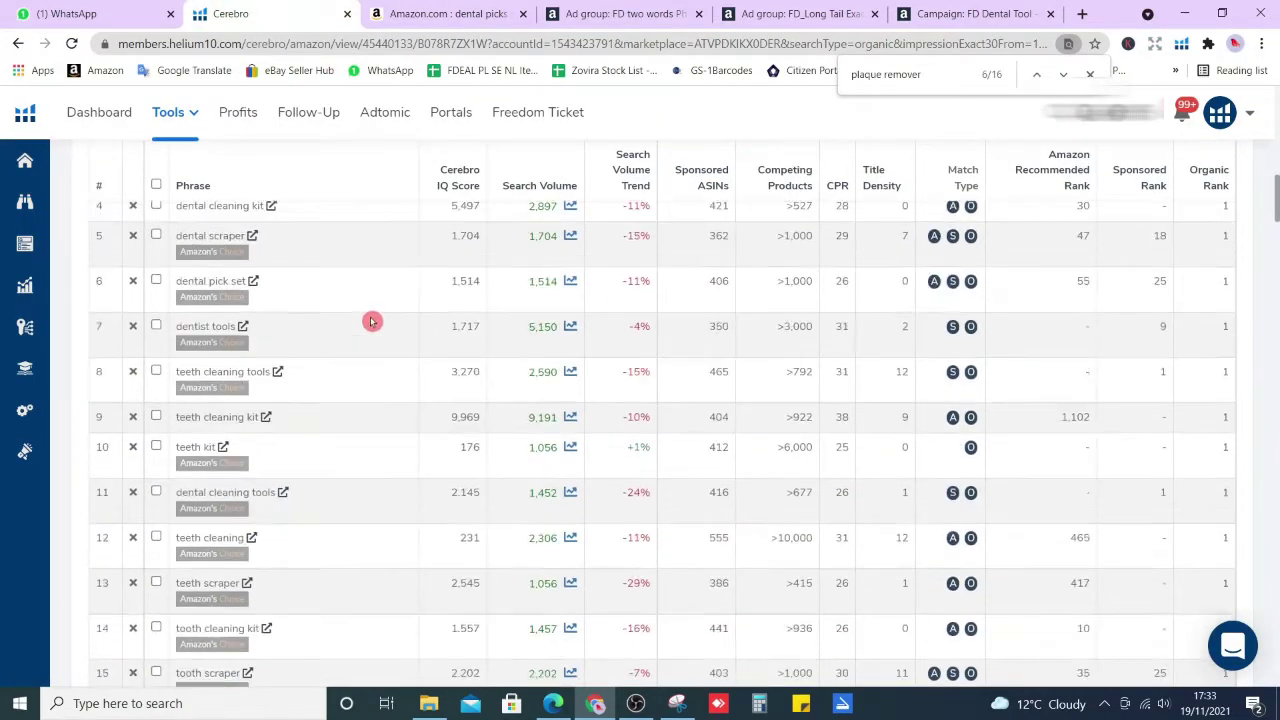
scroll(379, 386, up, 2)
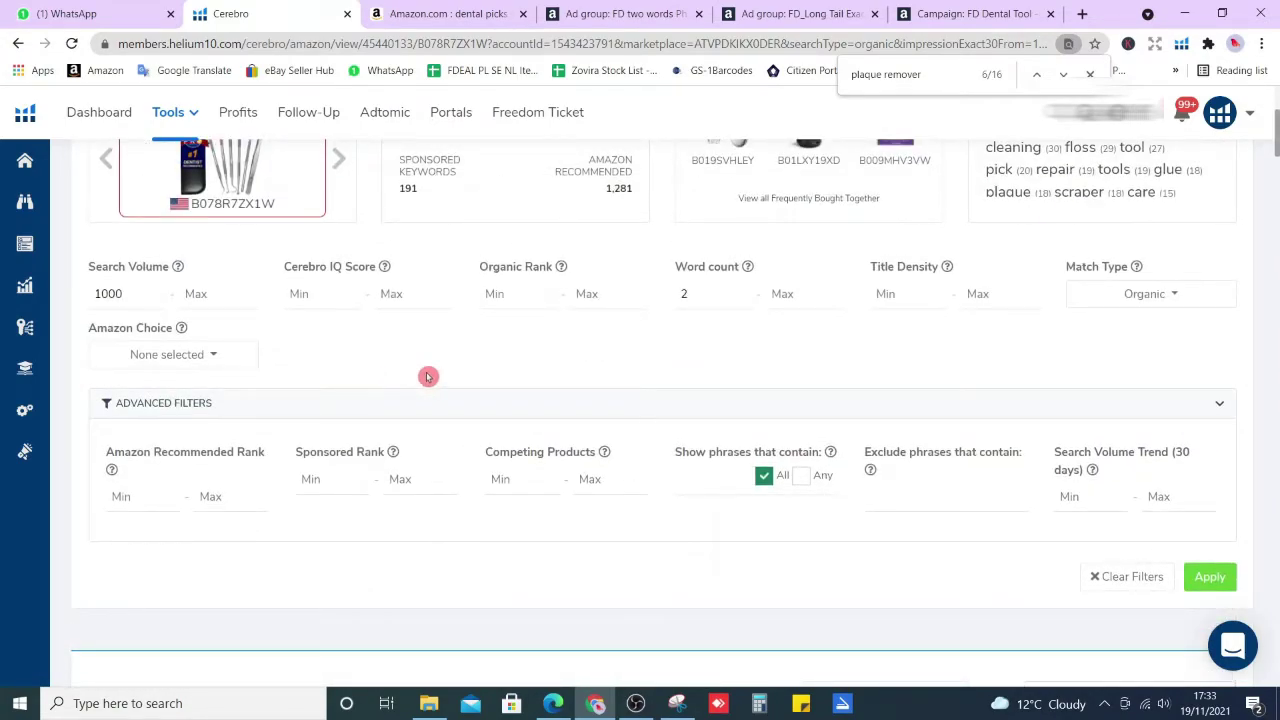
key(Escape)
scroll(471, 377, down, 5)
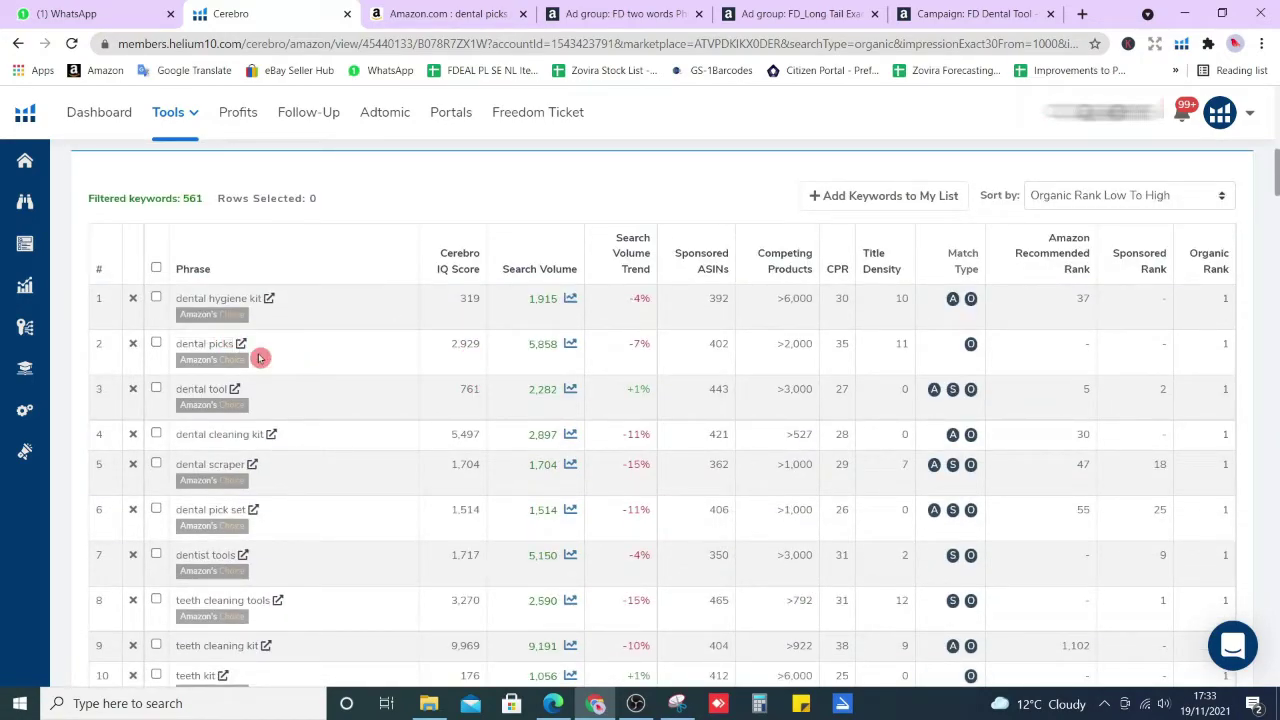
Step: Search Amazon for the suggestion dental picks stainless steel professional and highlight the root phrase dental picks within it
click(497, 10)
click(459, 110)
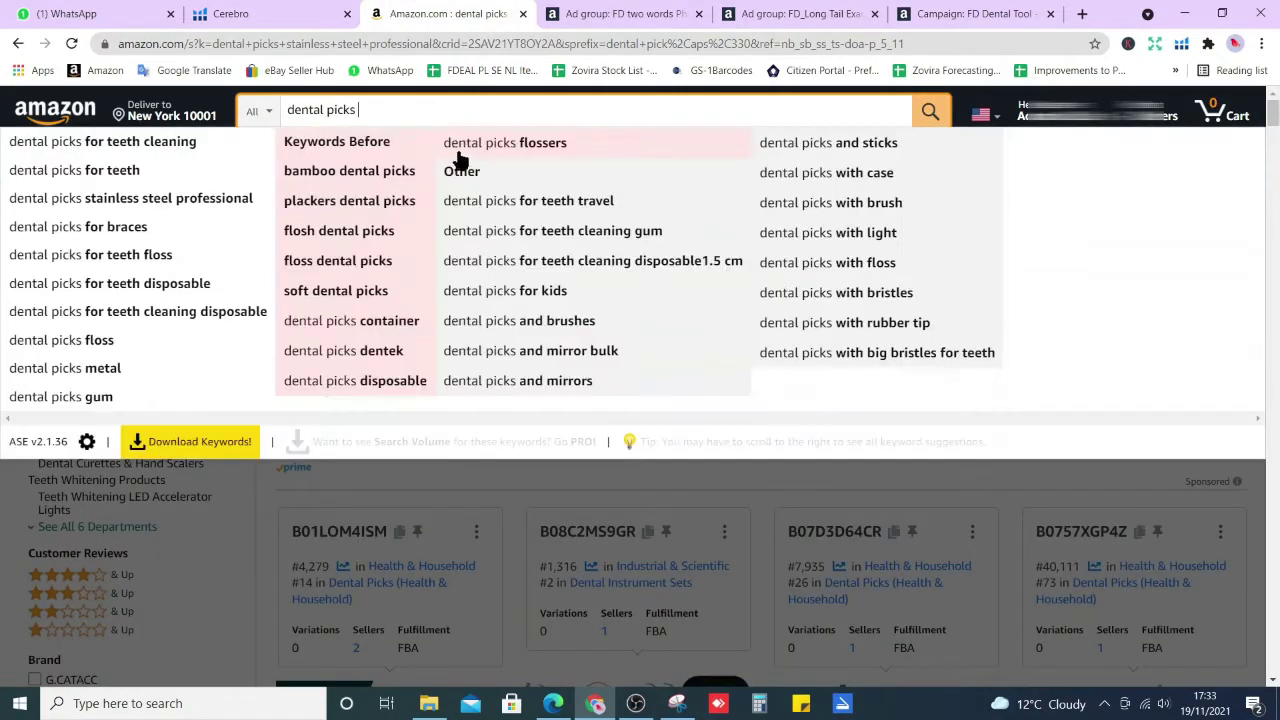
click(190, 199)
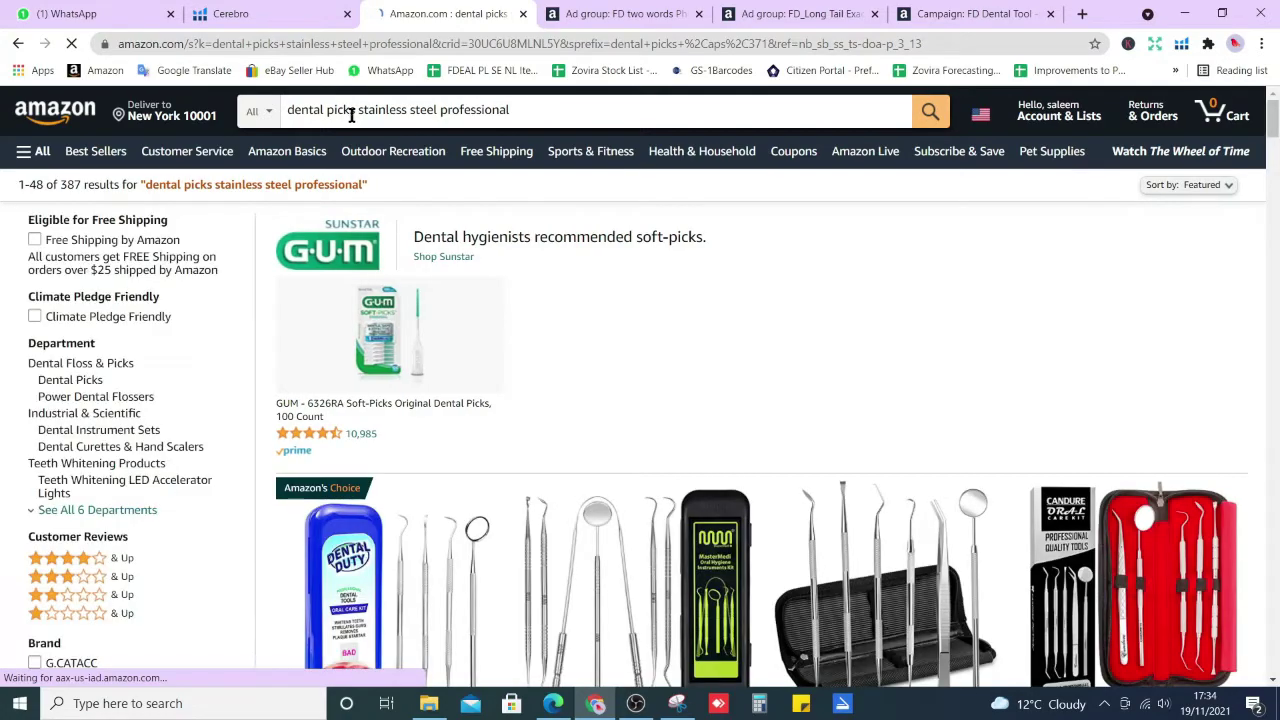
drag(357, 112, 285, 112)
Step: Compare that root phrase with dental picks in Cerebro, examining its search volume and organic rank
click(276, 14)
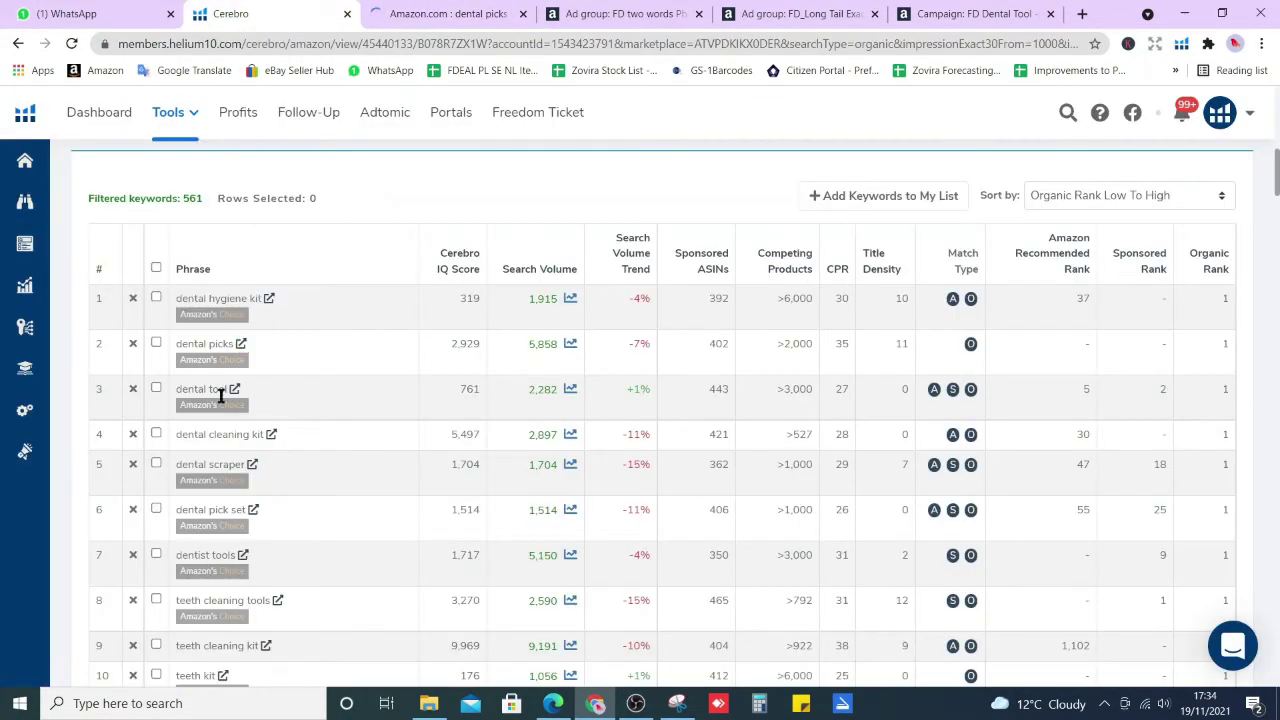
drag(175, 343, 228, 345)
drag(517, 352, 556, 352)
mouse_move(1230, 346)
mouse_down()
mouse_move(1237, 354)
mouse_move(1226, 344)
mouse_up()
click(1226, 344)
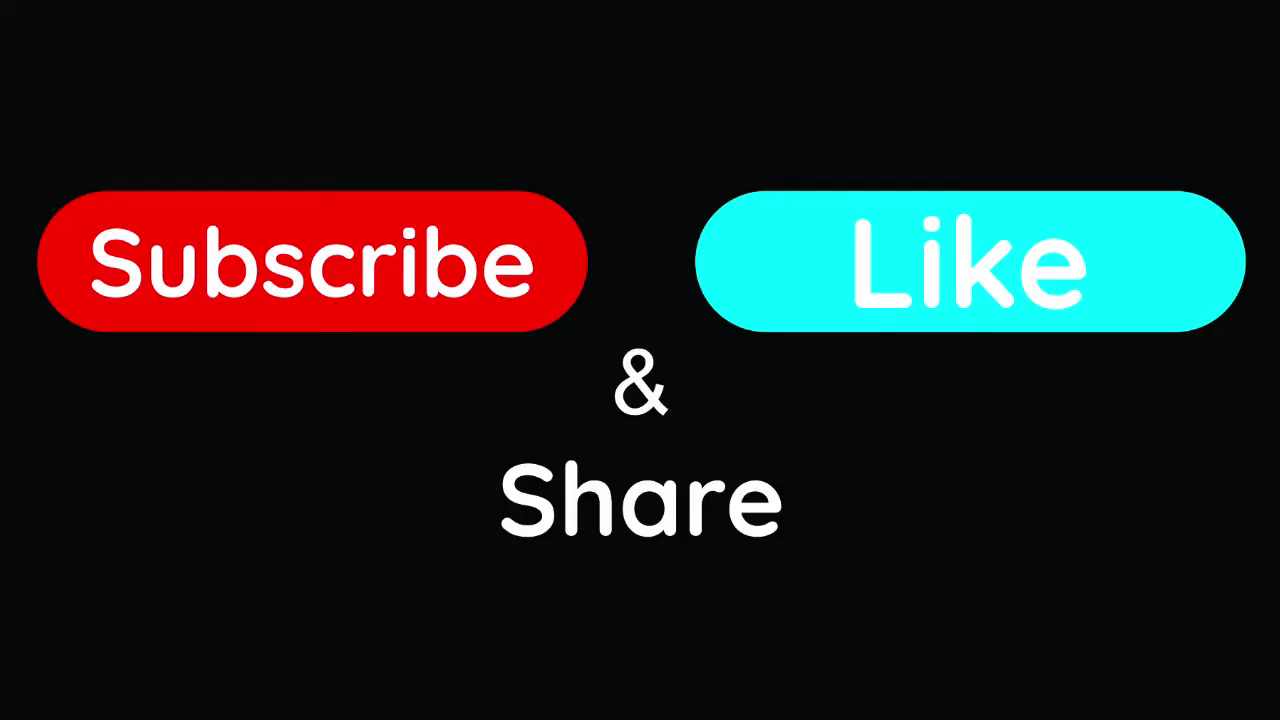